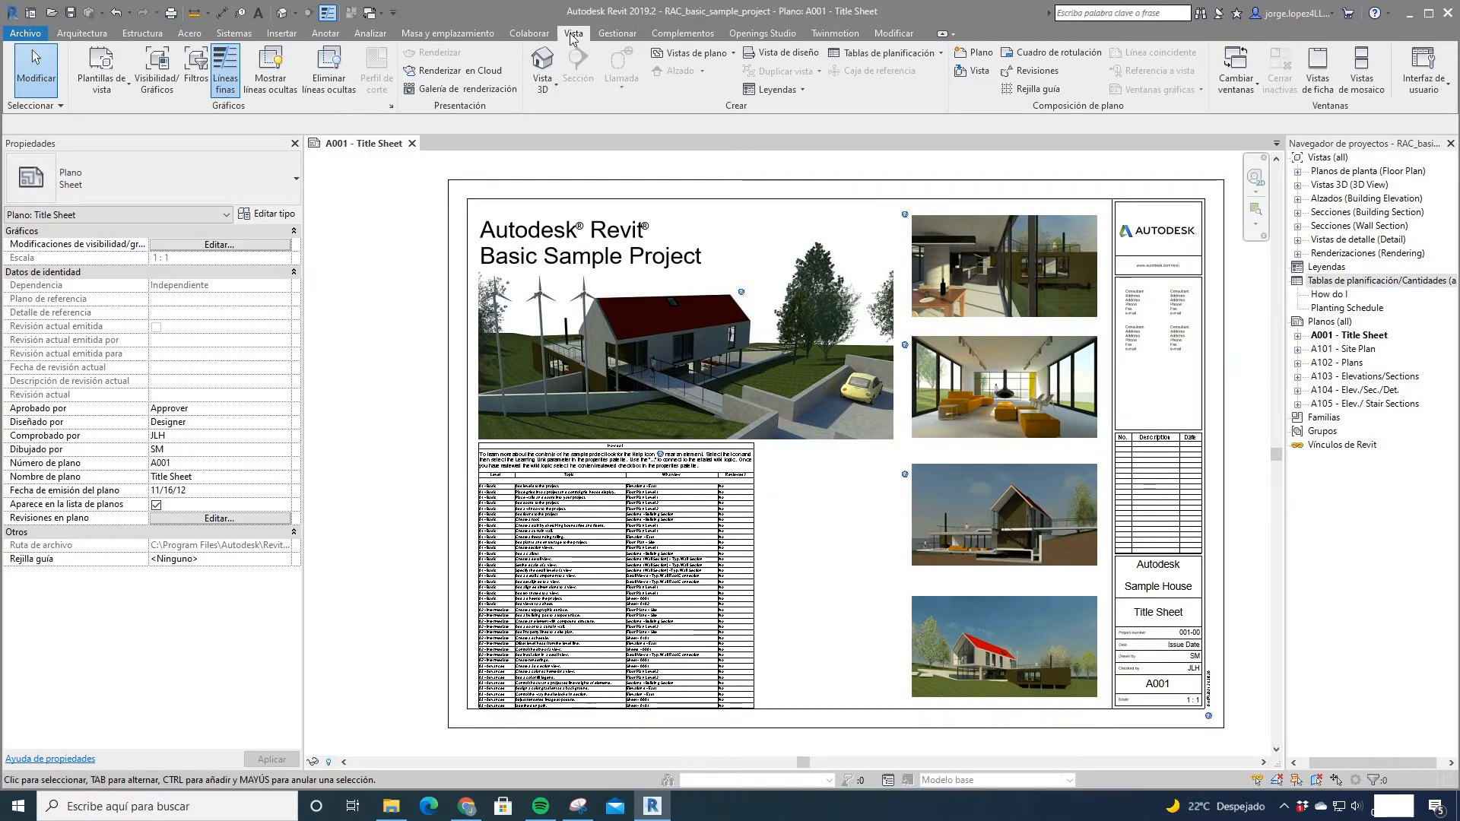
pyautogui.click(941, 58)
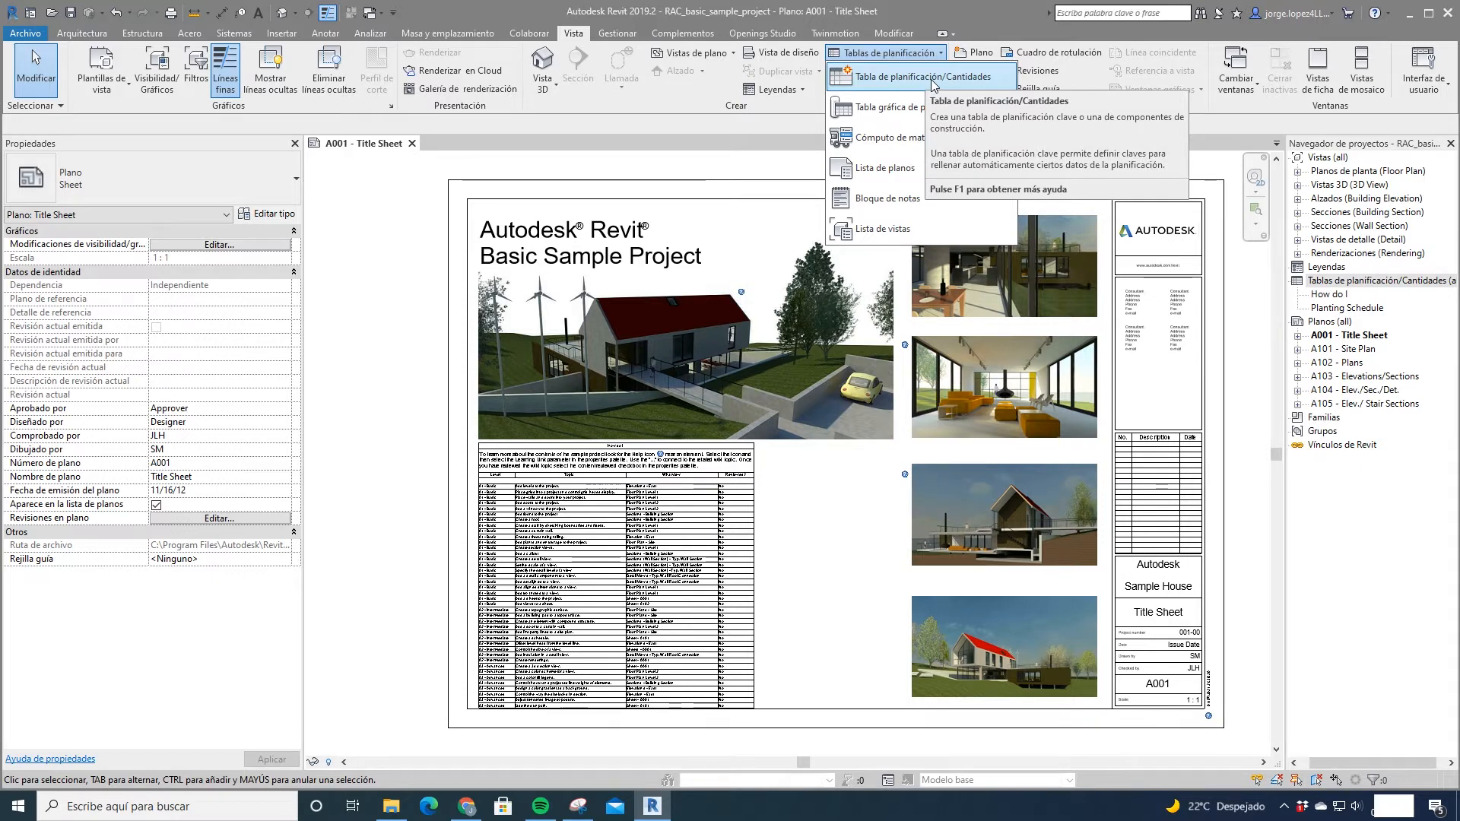
pyautogui.click(889, 169)
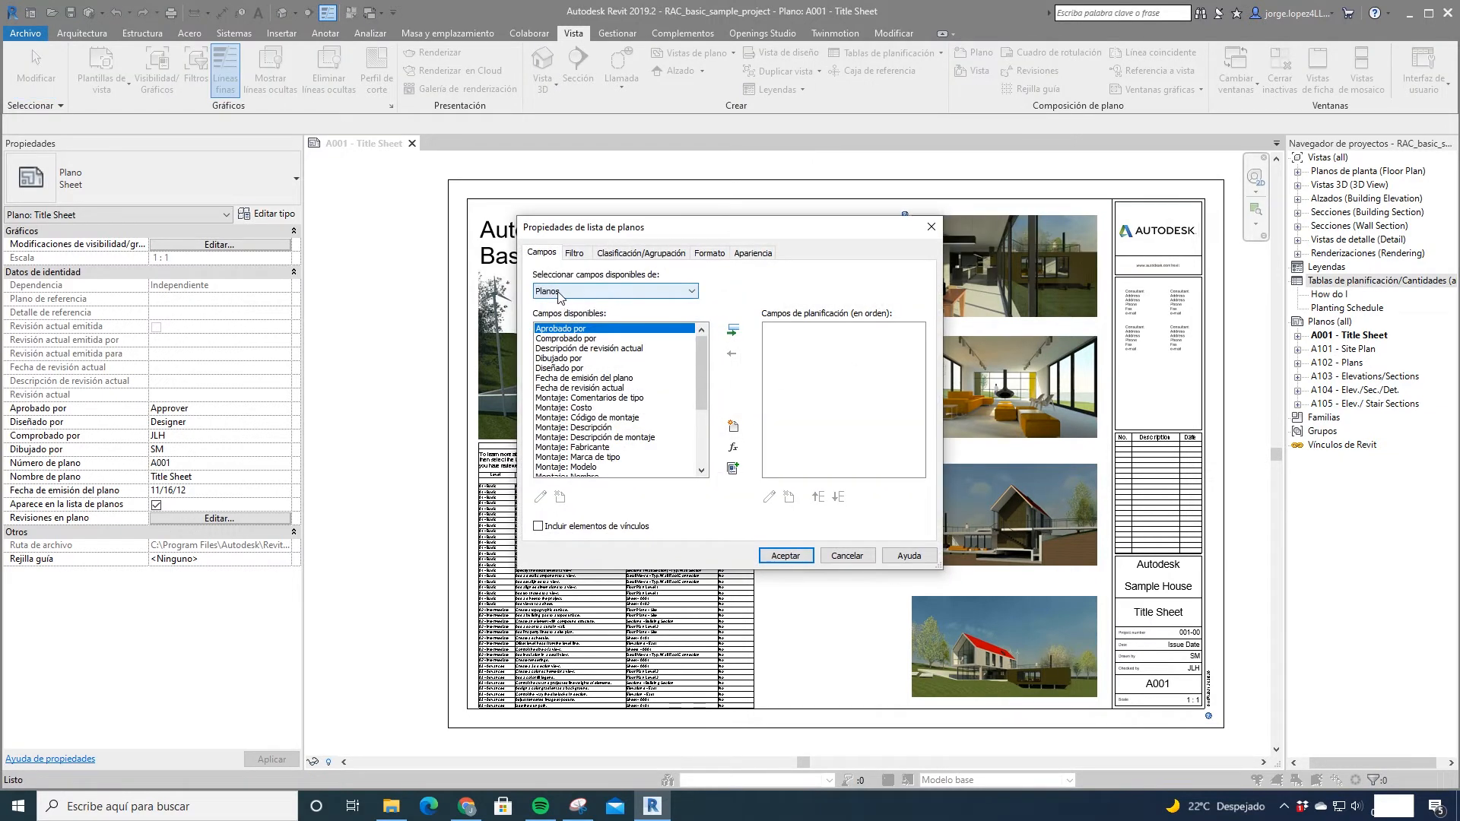
pyautogui.moveTo(704, 363)
pyautogui.mouseDown()
pyautogui.moveTo(704, 428)
pyautogui.moveTo(701, 357)
pyautogui.mouseUp()
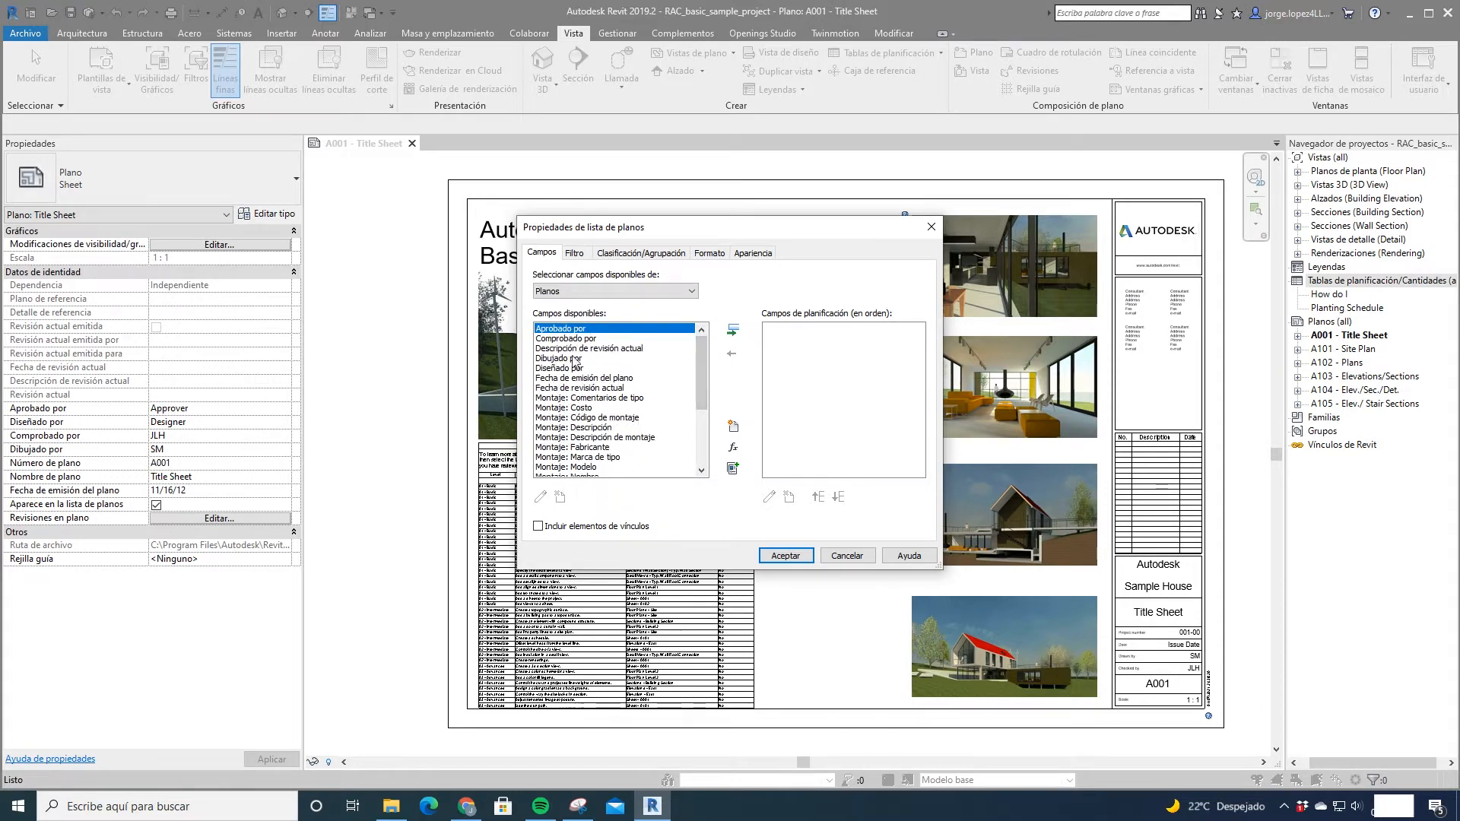
pyautogui.scroll(-1, 578, 411)
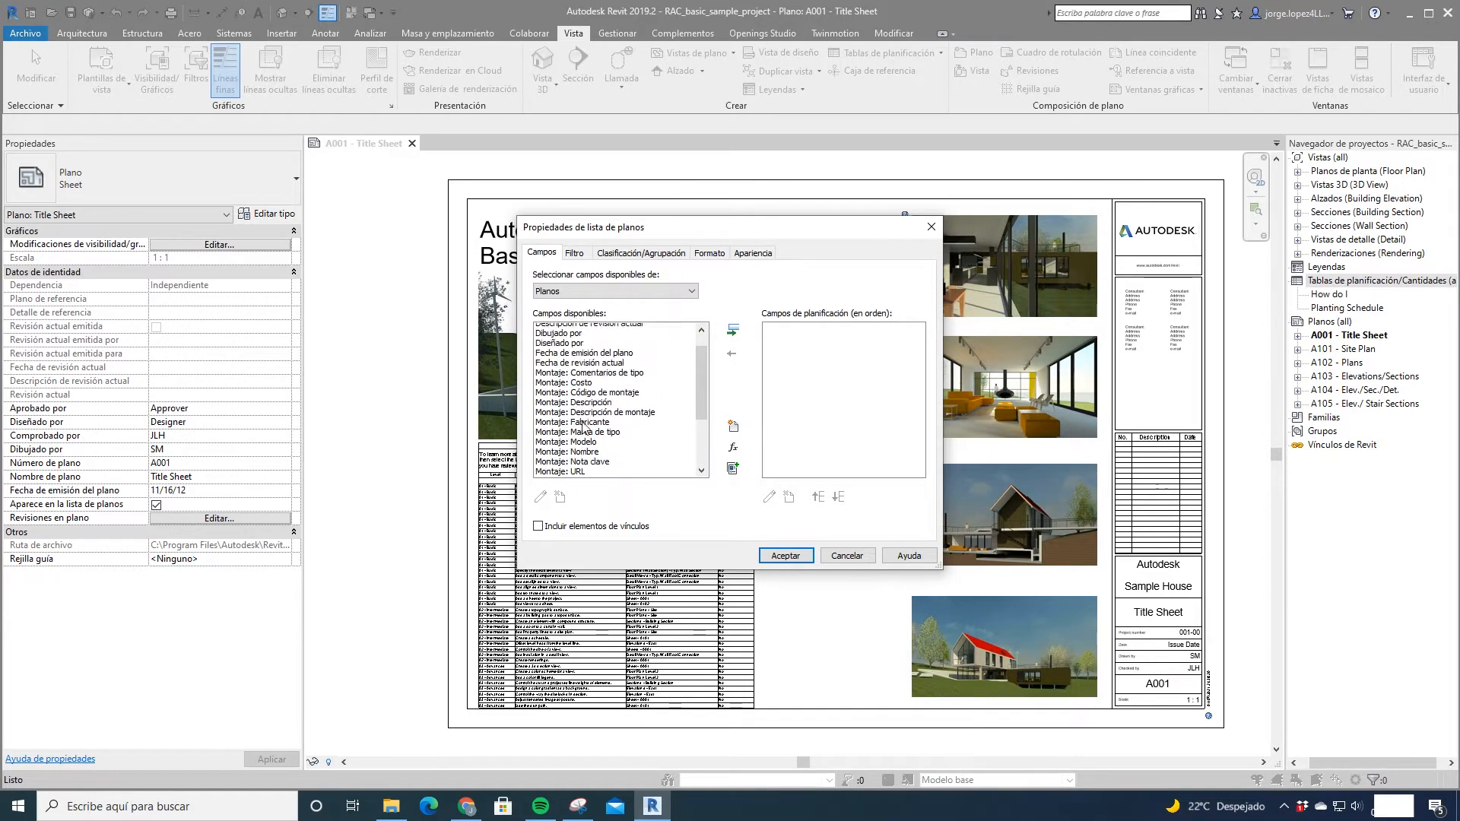
pyautogui.scroll(1, 583, 426)
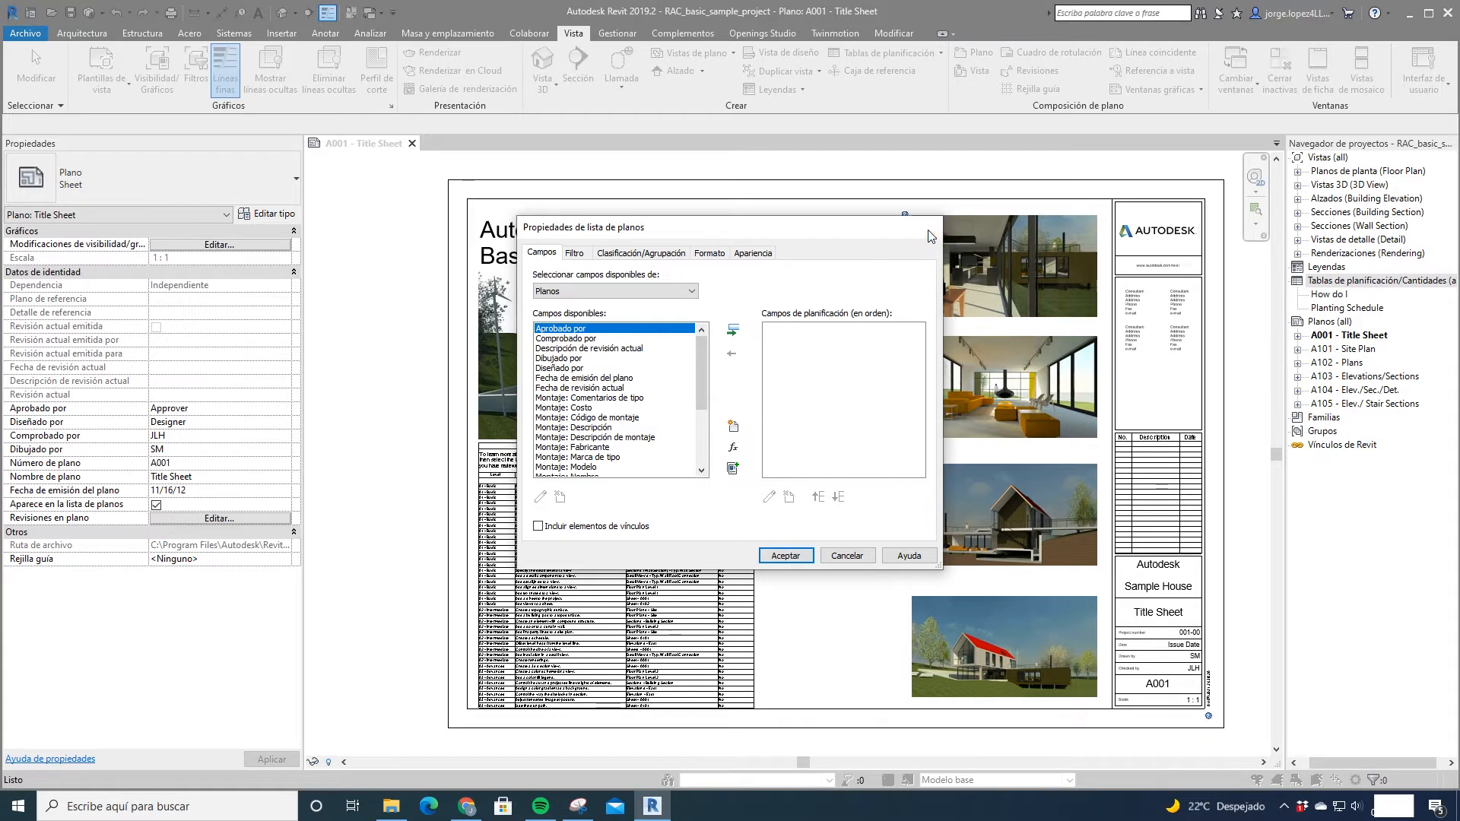
pyautogui.click(931, 226)
pyautogui.click(939, 55)
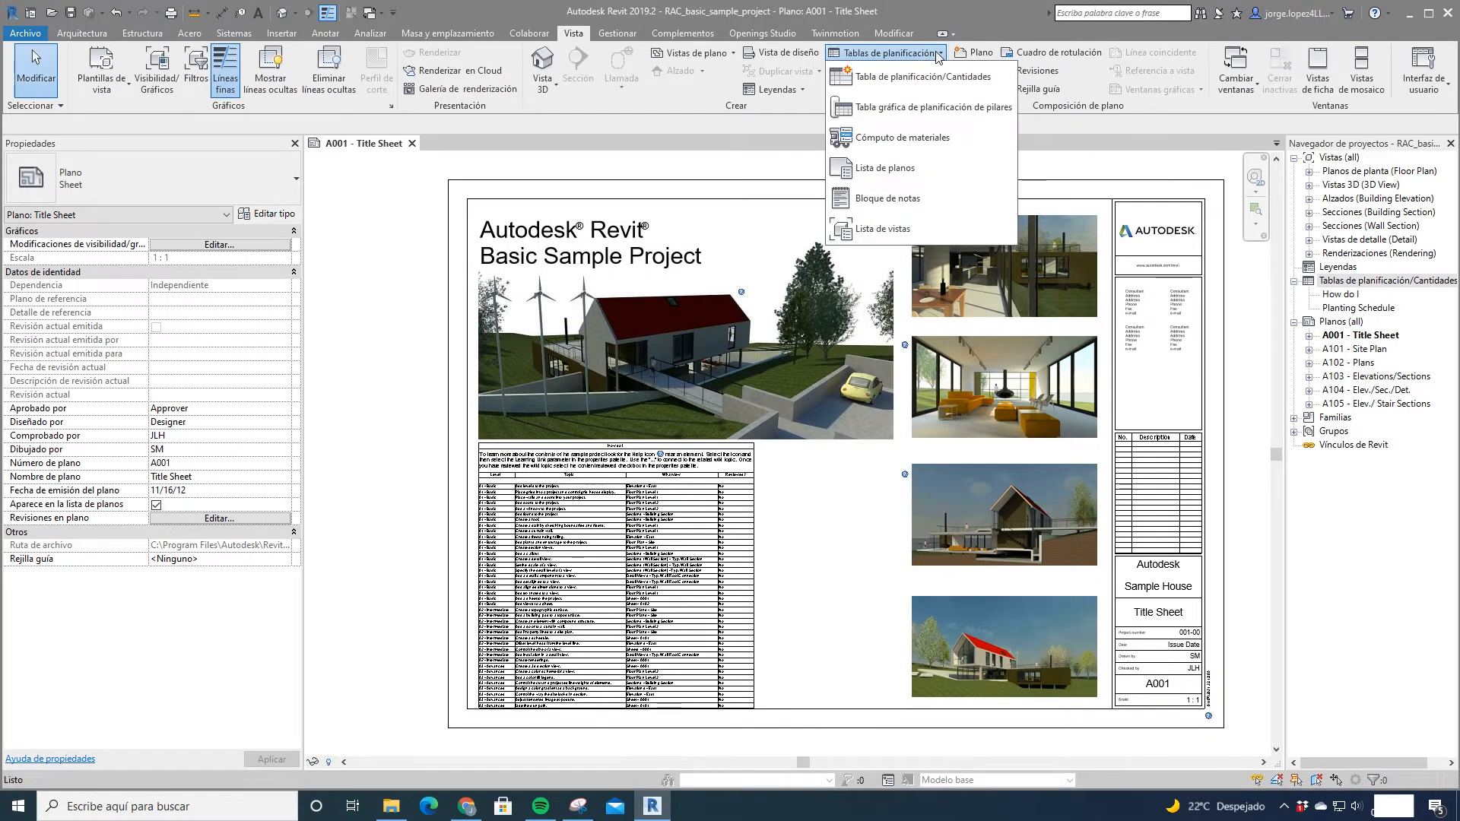
pyautogui.click(936, 52)
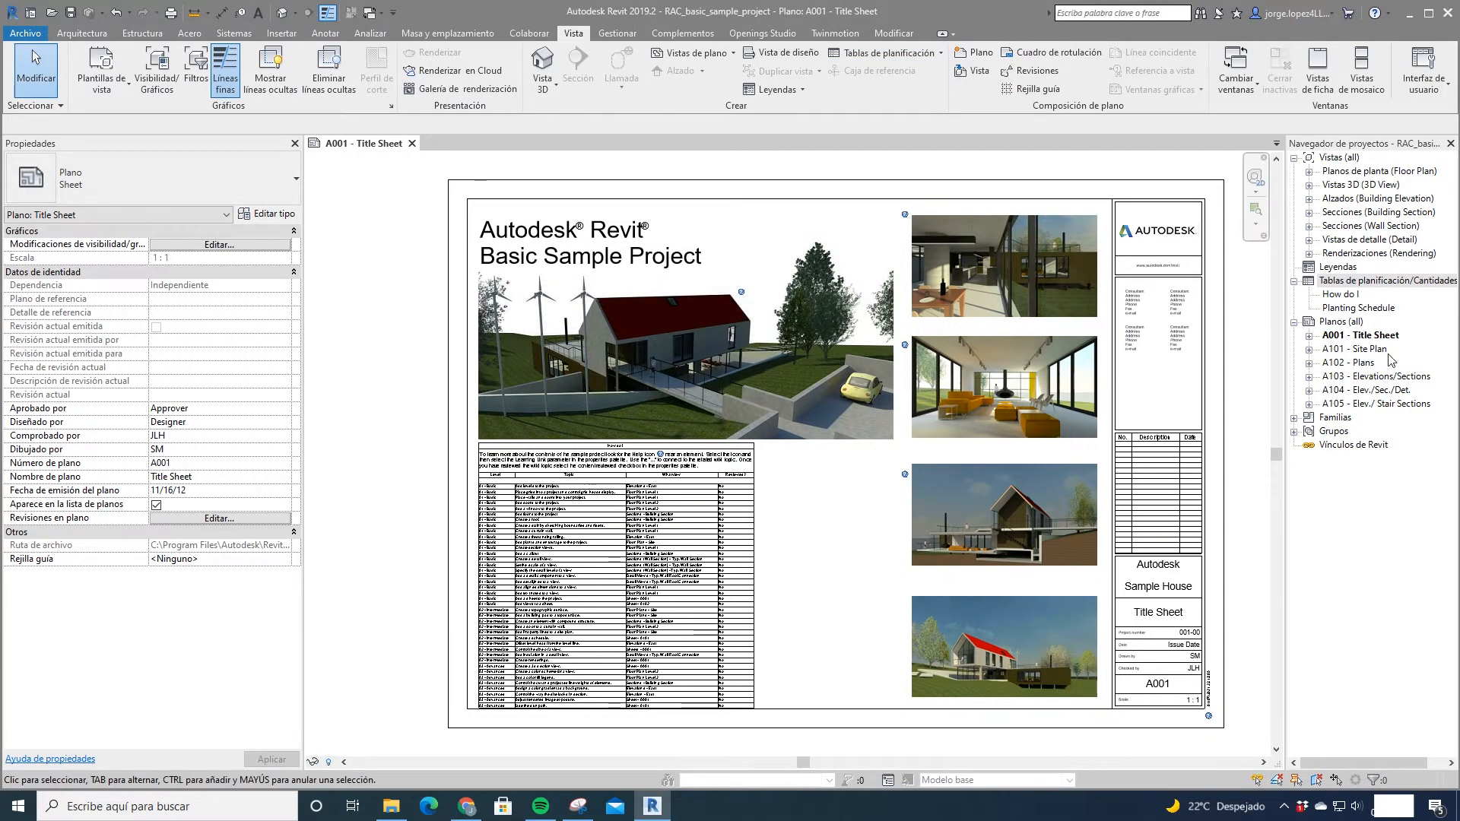
# Step: Start a new schedule/quantities table and list the categories of Arquitectura, Estructura, Mecánica, Electricidad and Fontanería
pyautogui.click(1368, 281)
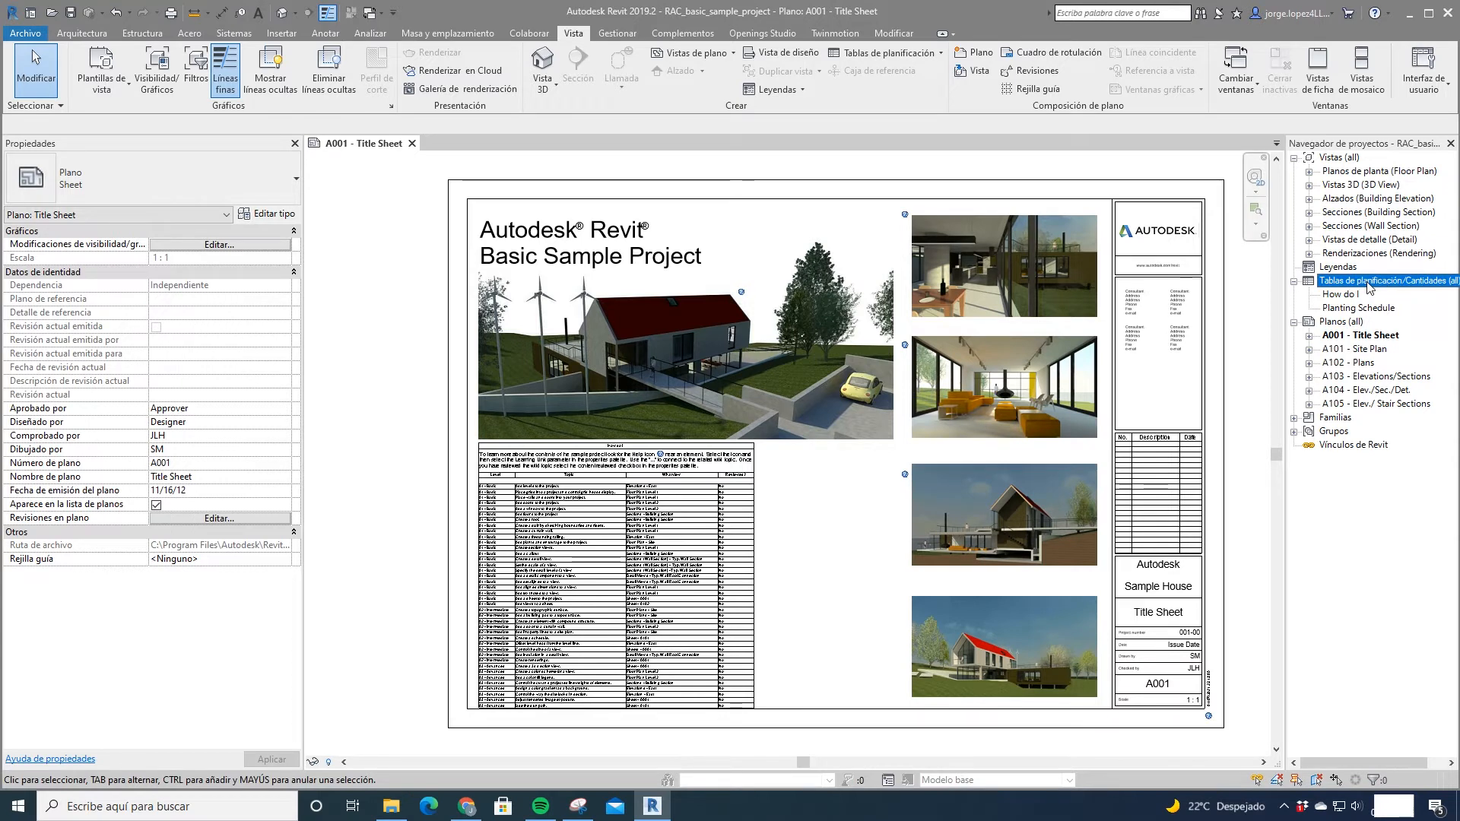
pyautogui.rightClick(1368, 285)
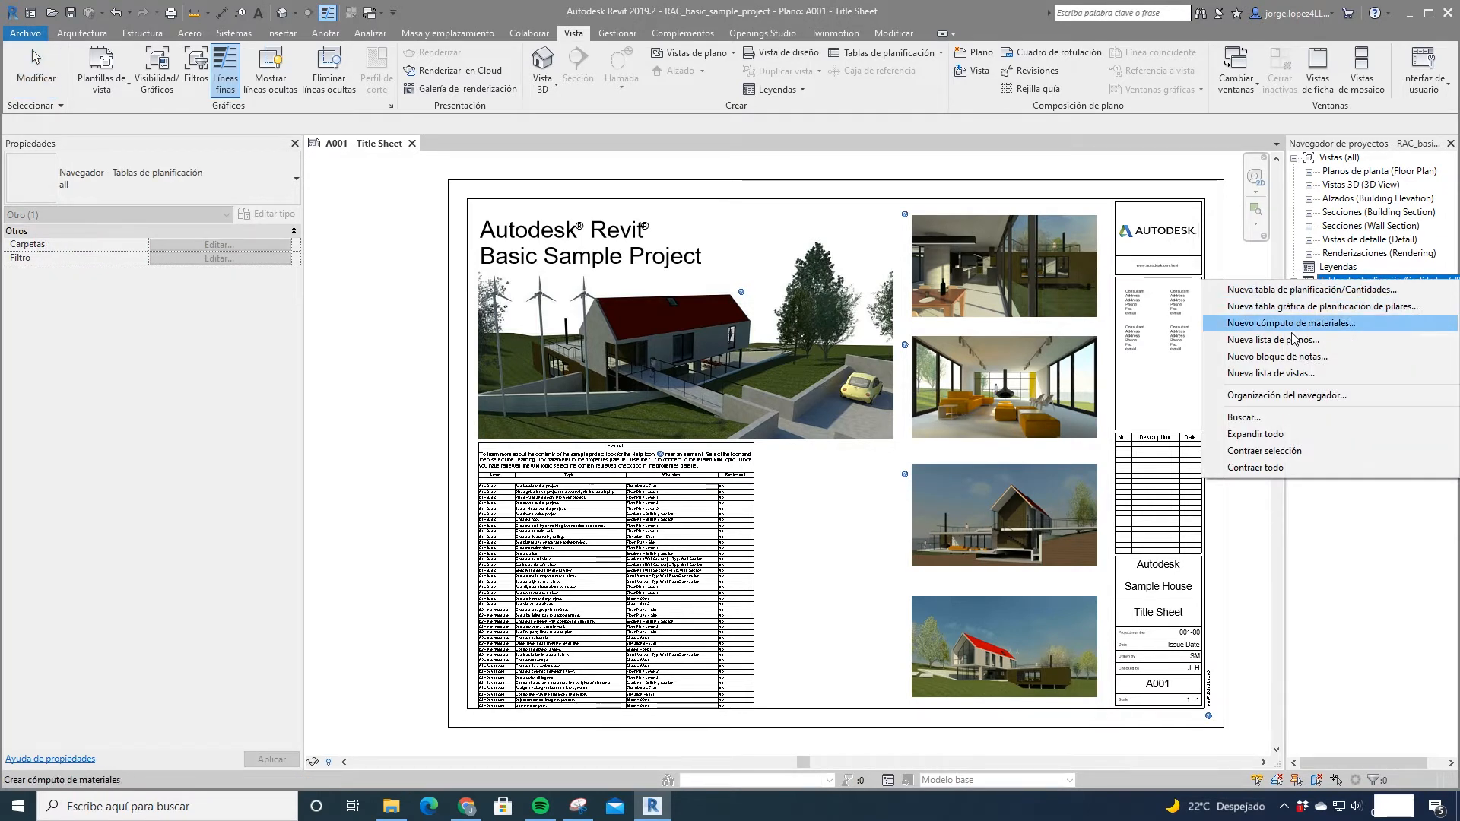
pyautogui.click(1339, 294)
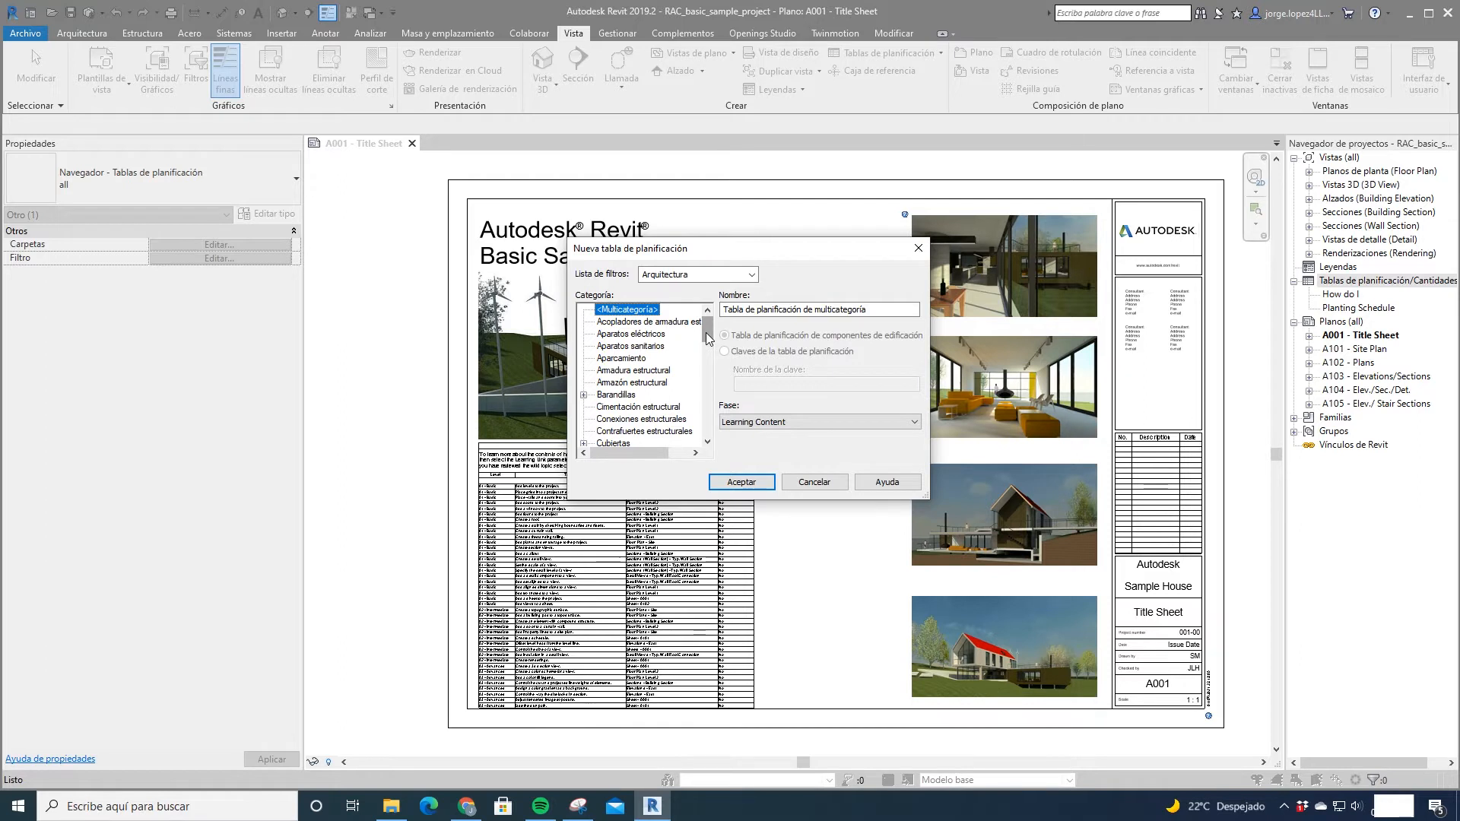
pyautogui.click(688, 275)
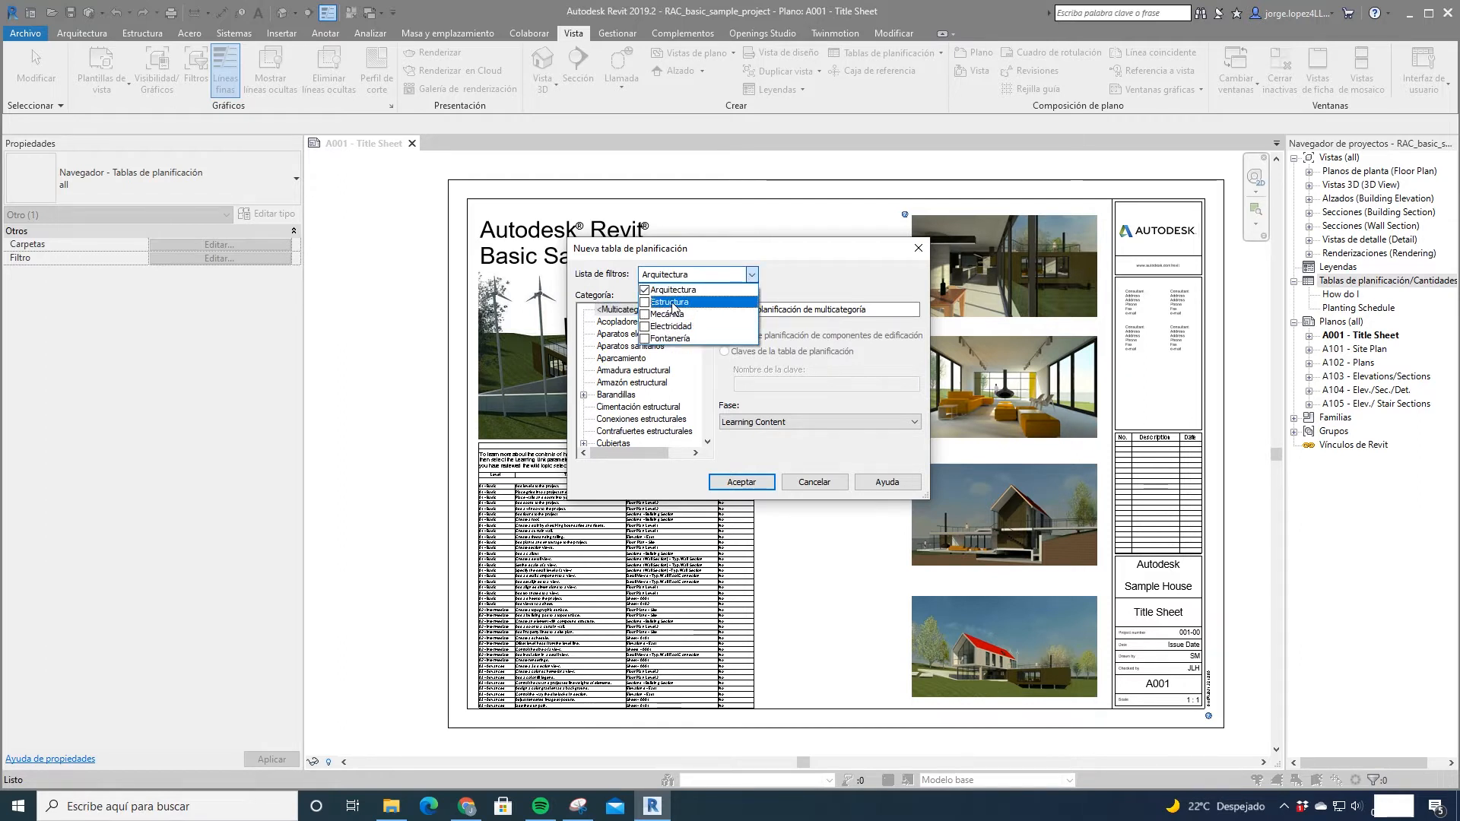
pyautogui.click(646, 302)
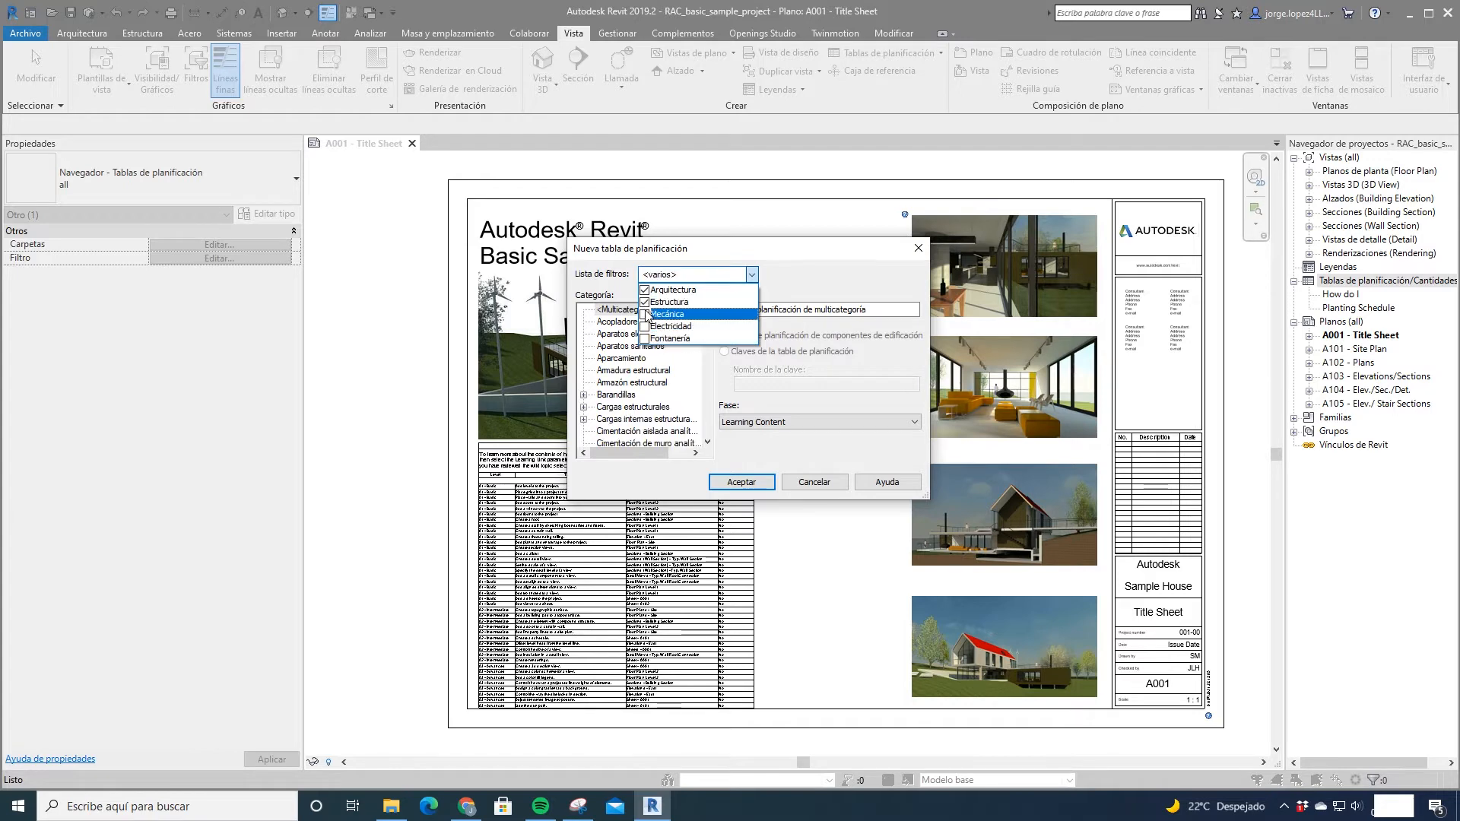
pyautogui.click(646, 314)
pyautogui.click(646, 326)
pyautogui.click(646, 339)
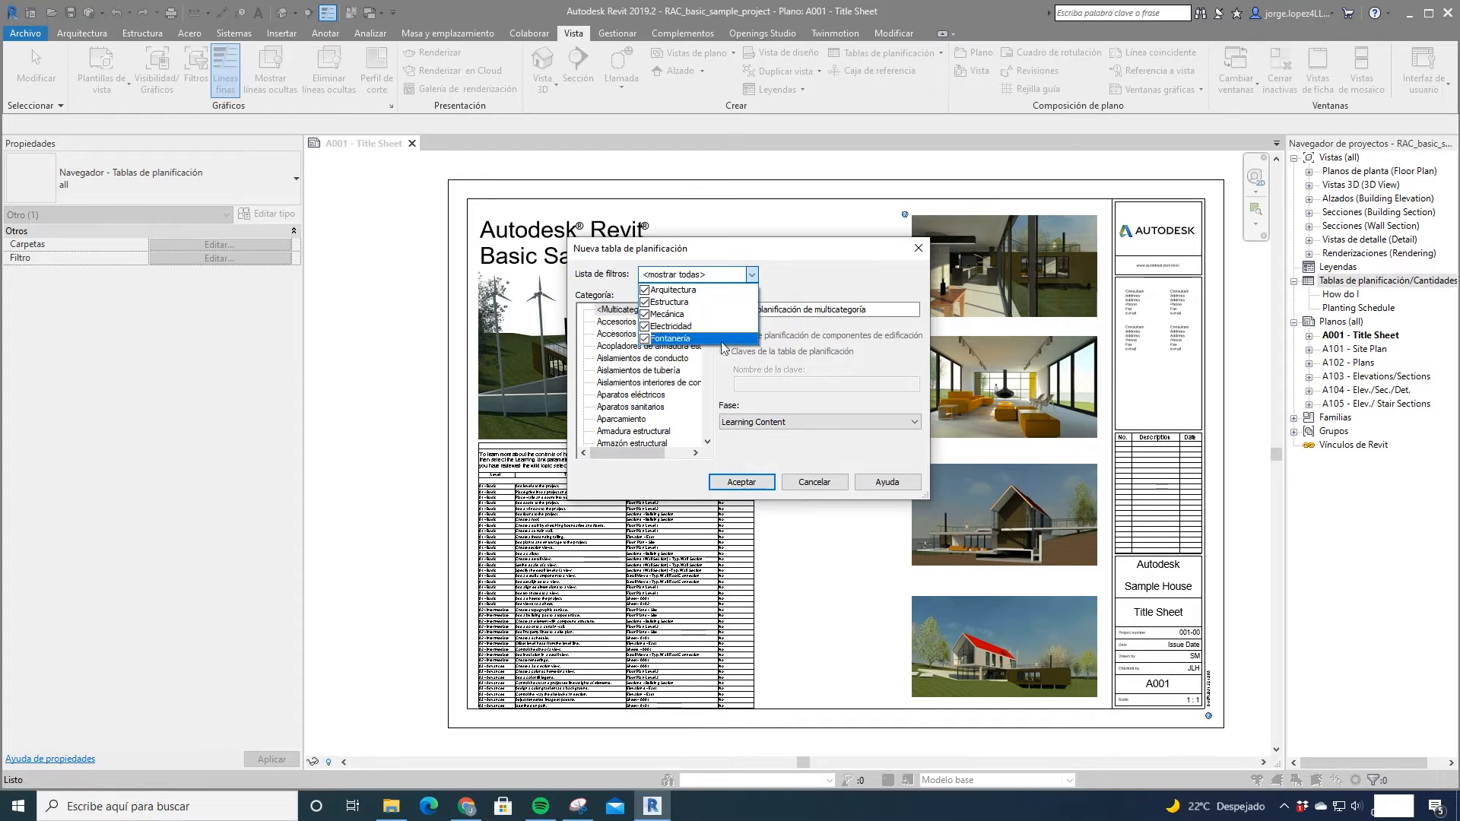
pyautogui.click(646, 340)
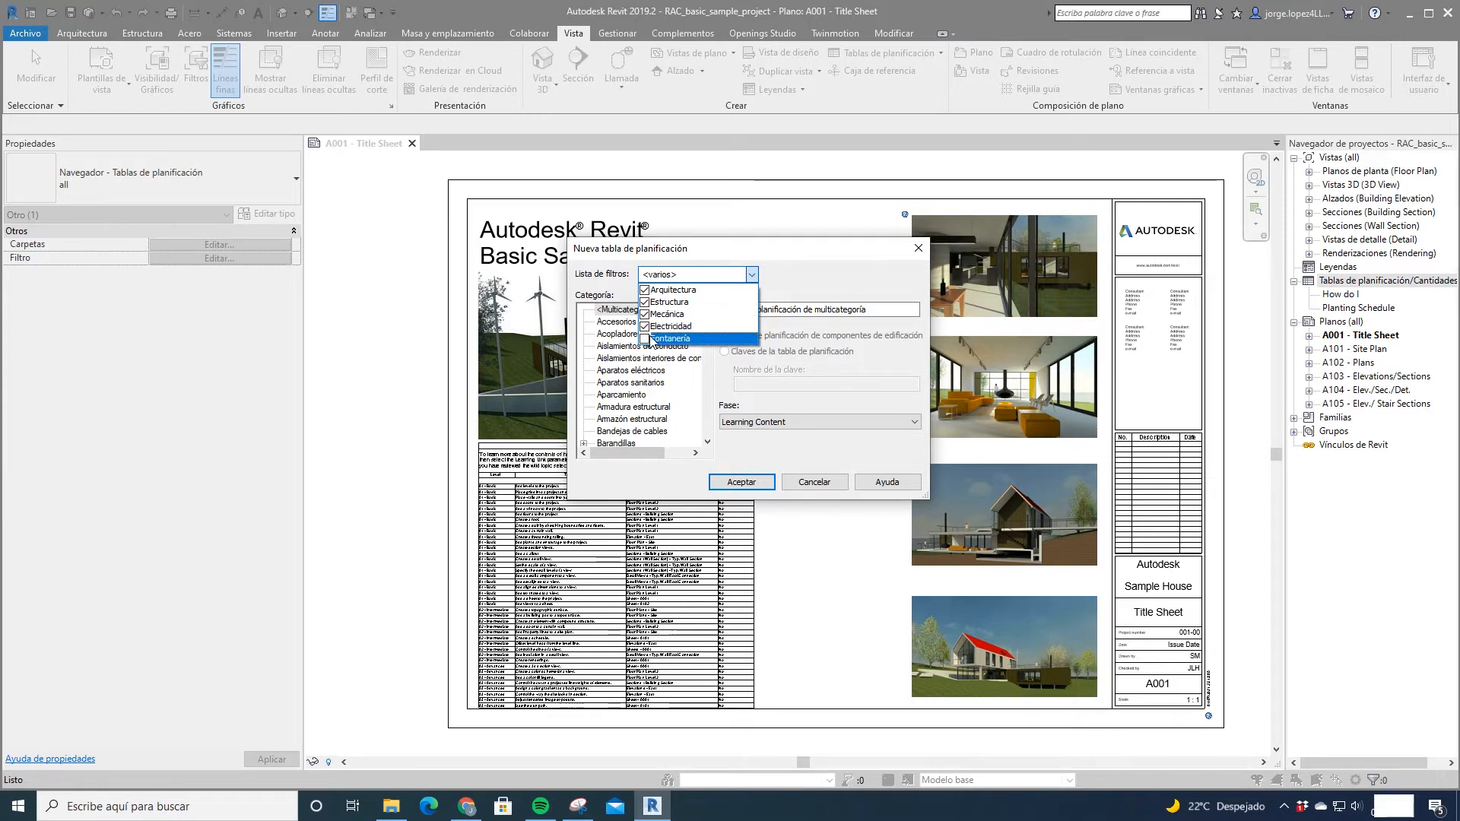
pyautogui.click(645, 339)
pyautogui.click(789, 287)
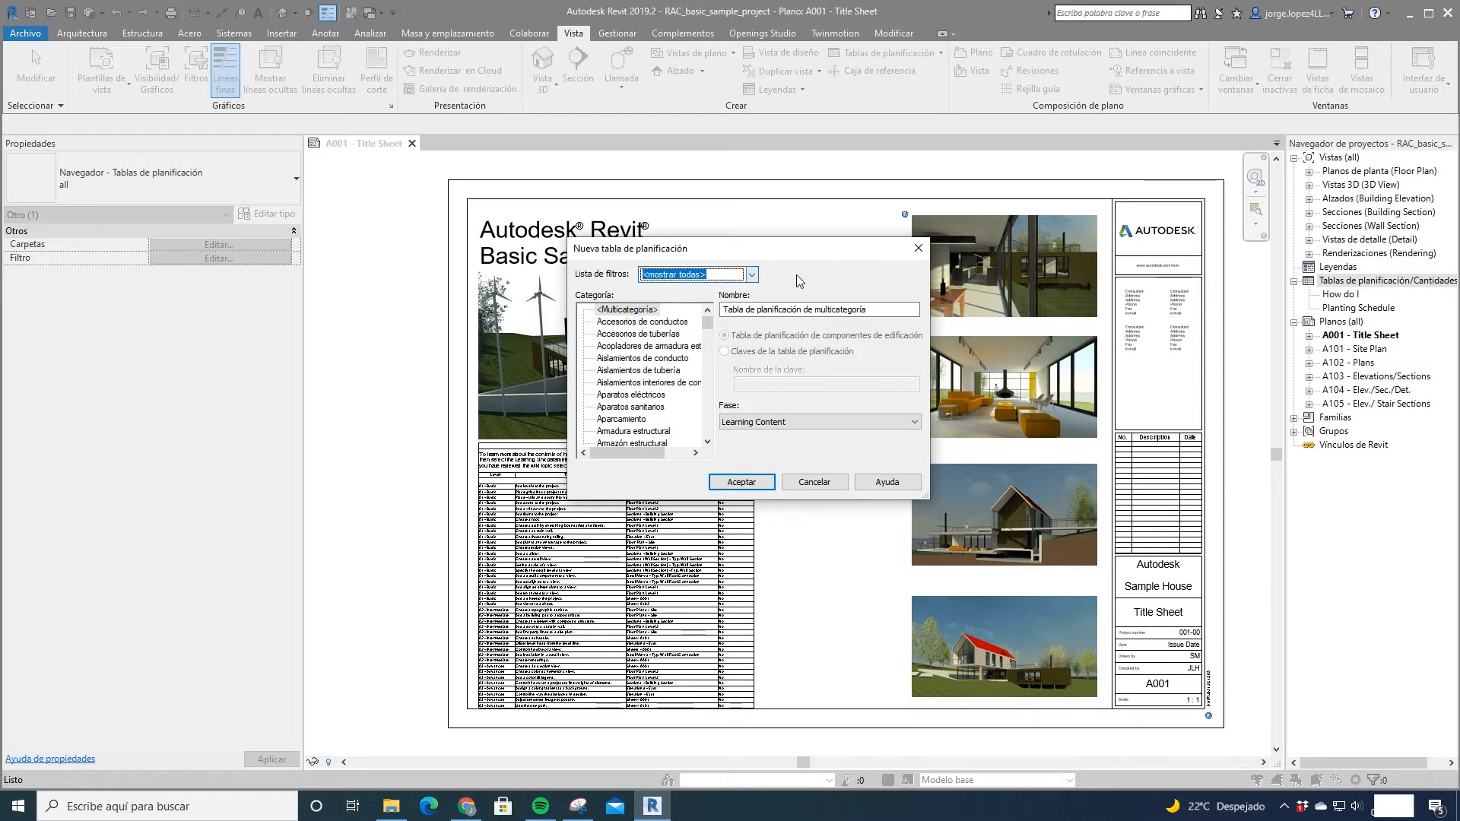
# Step: Choose the Muros category for the new building component schedule and create it with its default name and the Learning Content phase
pyautogui.click(656, 360)
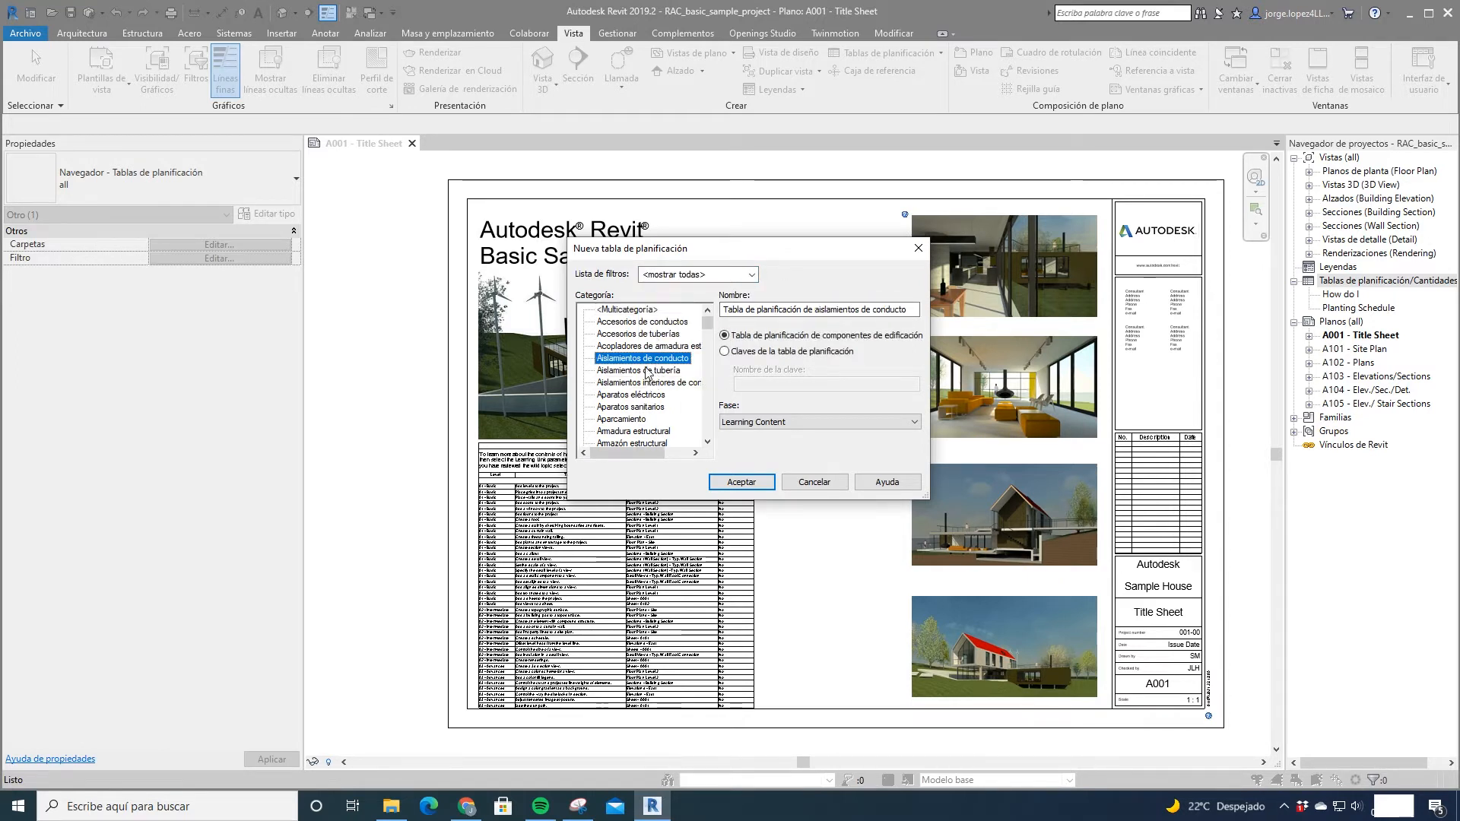
pyautogui.scroll(-10, 639, 384)
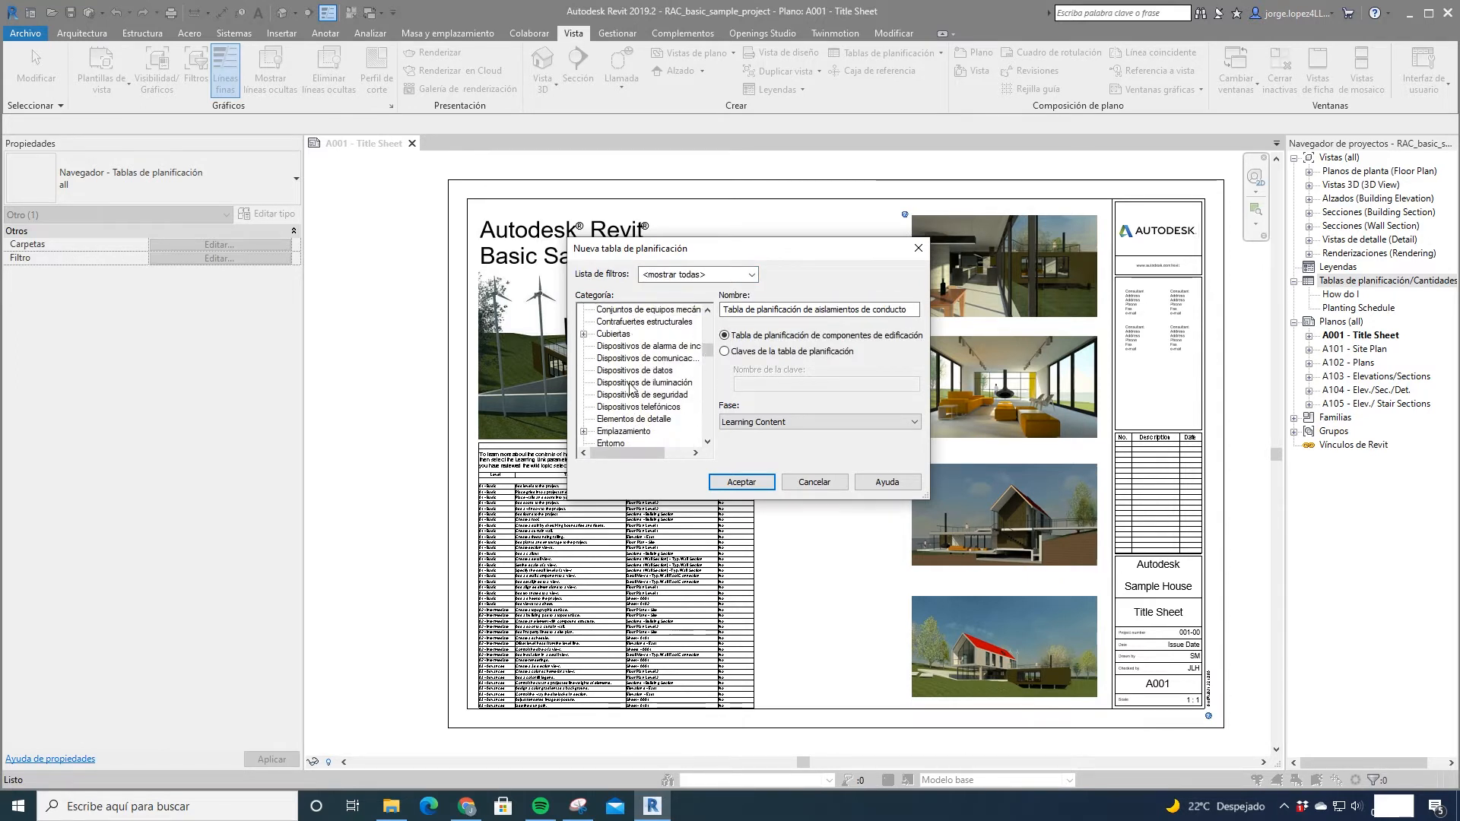
pyautogui.click(629, 383)
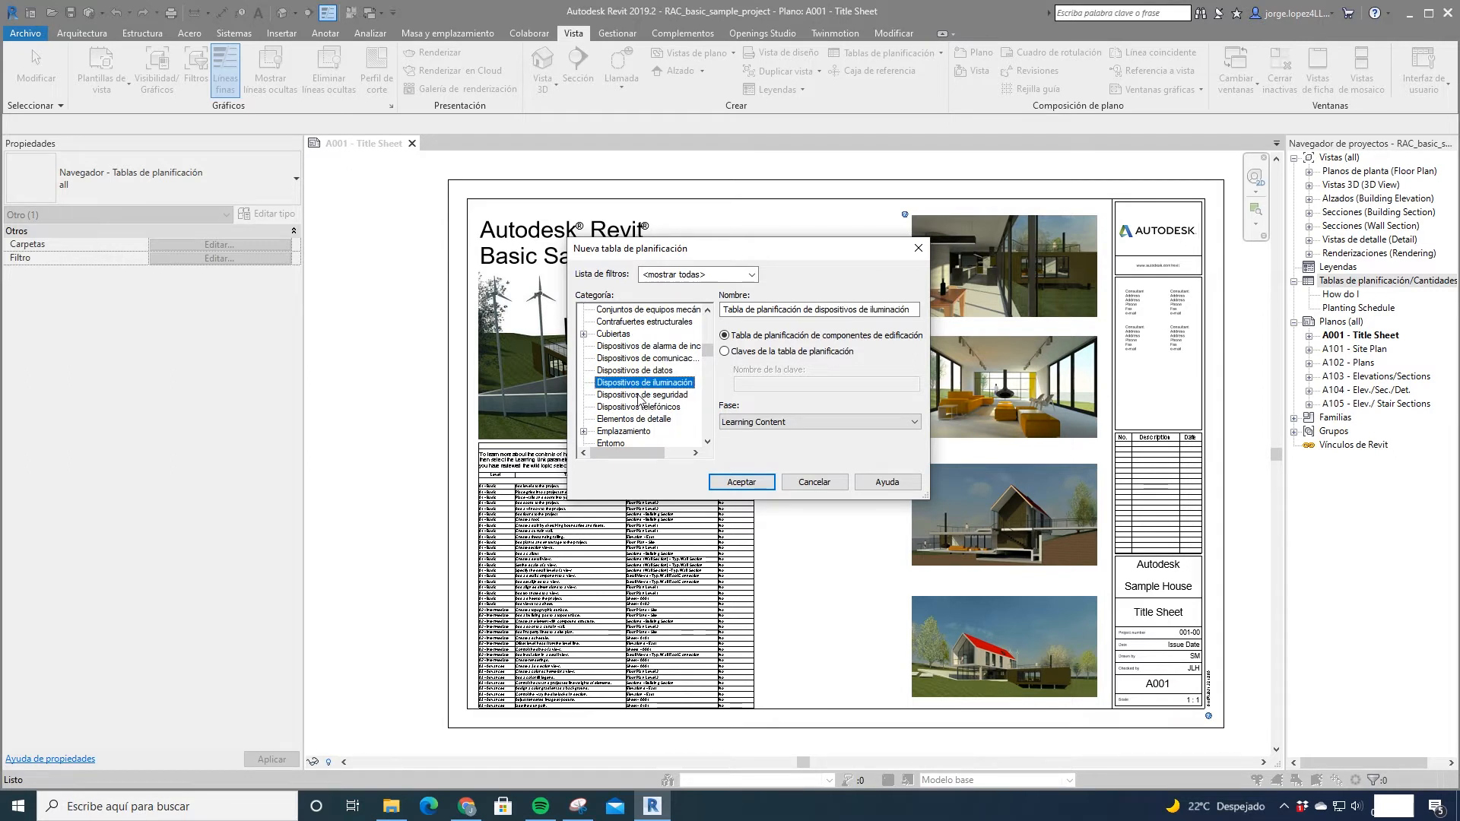
pyautogui.click(638, 394)
pyautogui.press('m')
pyautogui.scroll(-1, 647, 410)
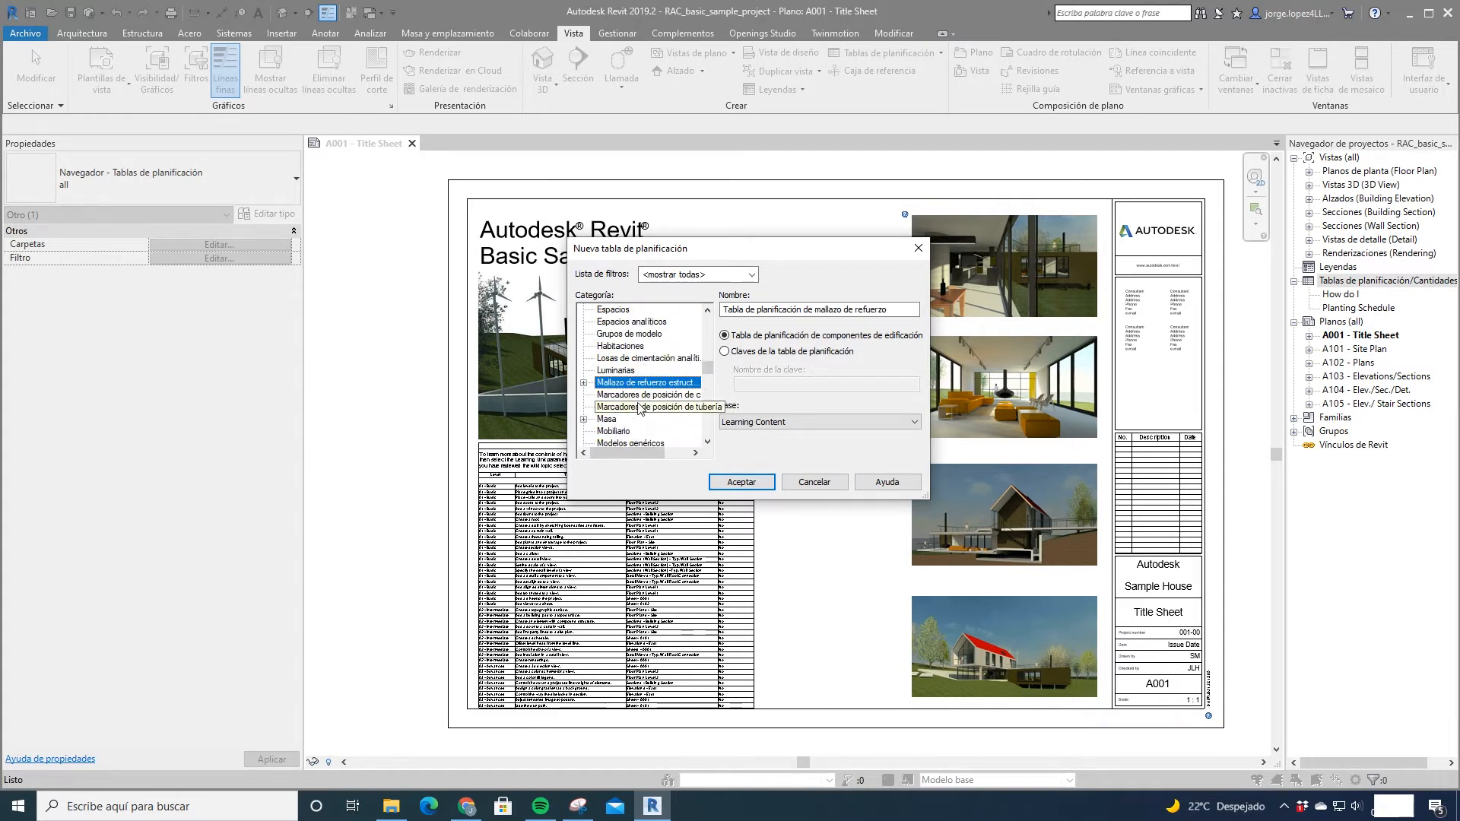
pyautogui.scroll(-2, 639, 408)
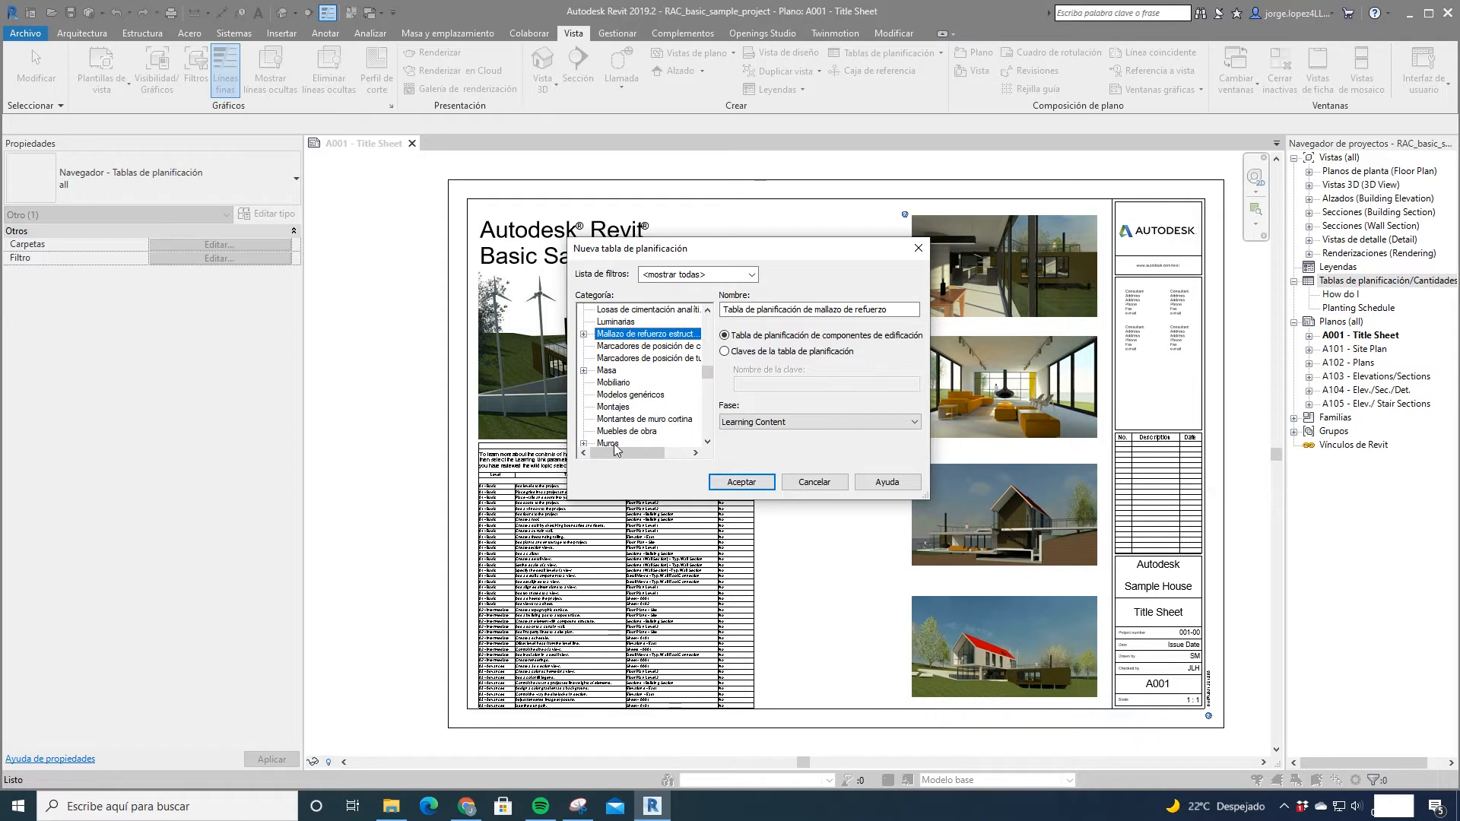
pyautogui.scroll(-1, 616, 449)
pyautogui.click(622, 419)
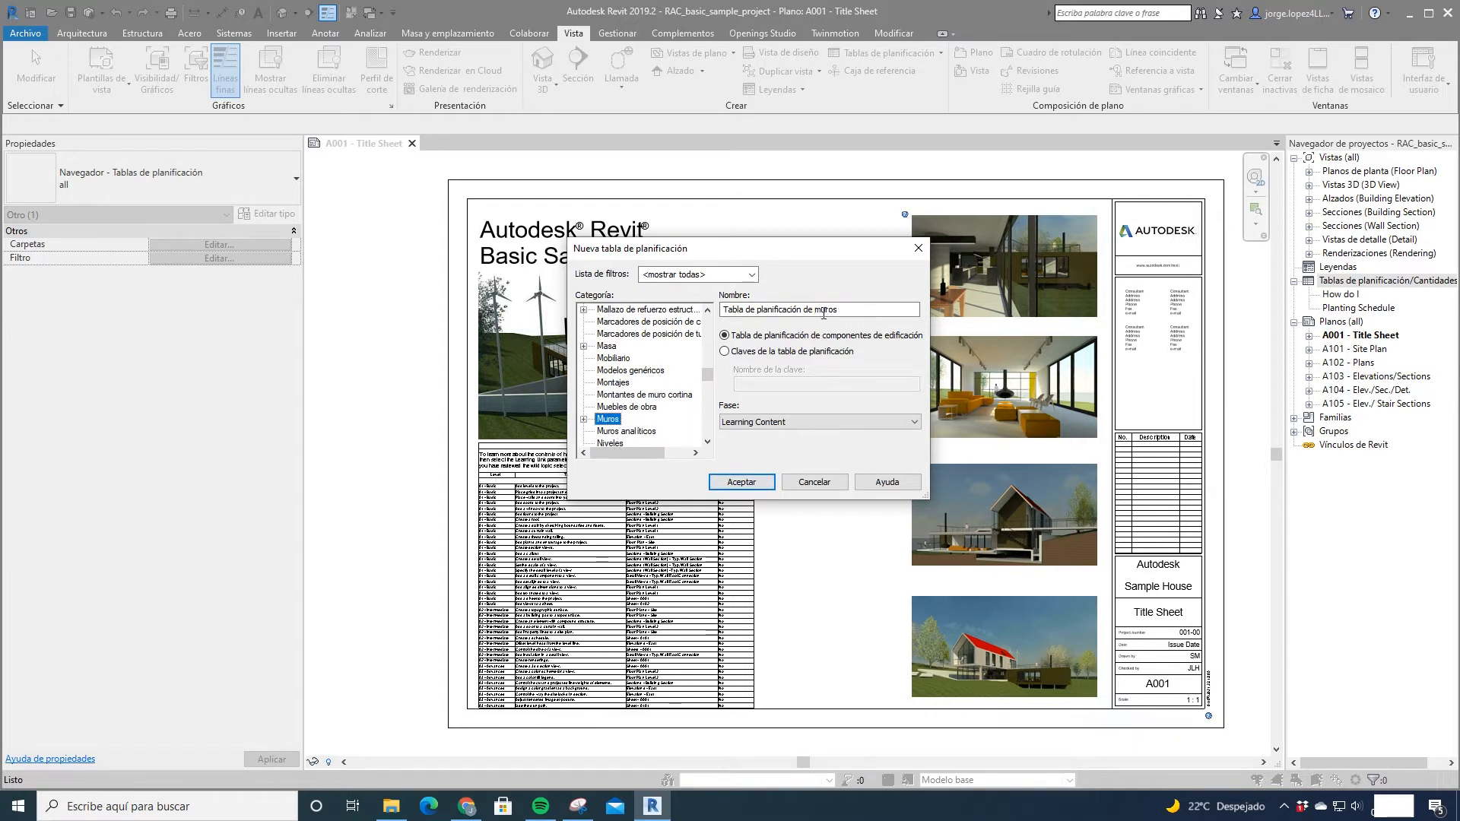
pyautogui.moveTo(841, 310); pyautogui.dragTo(745, 312)
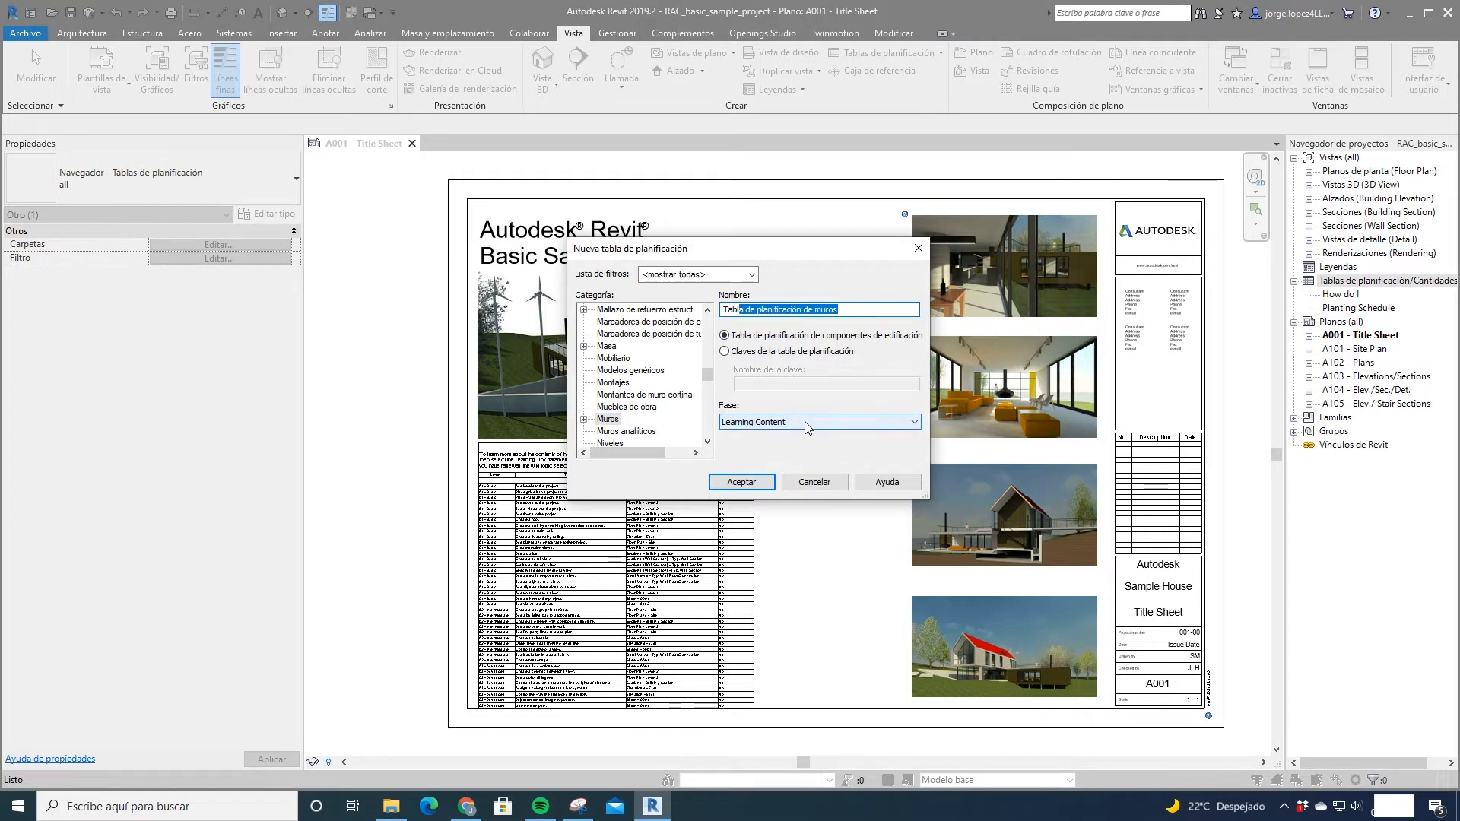
pyautogui.click(740, 483)
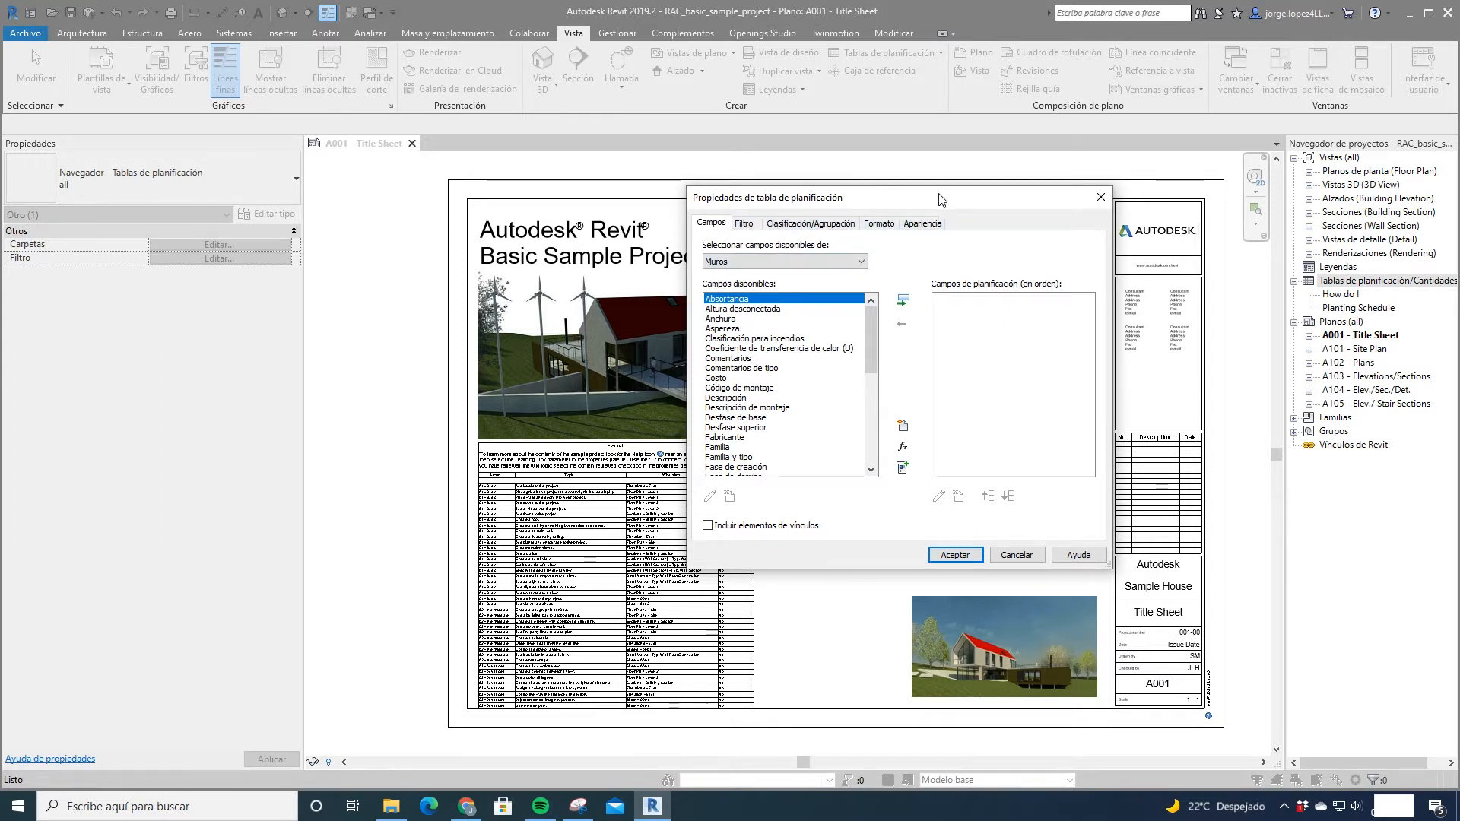
# Step: Add the Familia y tipo and Área fields to the wall schedule
pyautogui.moveTo(941, 204); pyautogui.dragTo(845, 223)
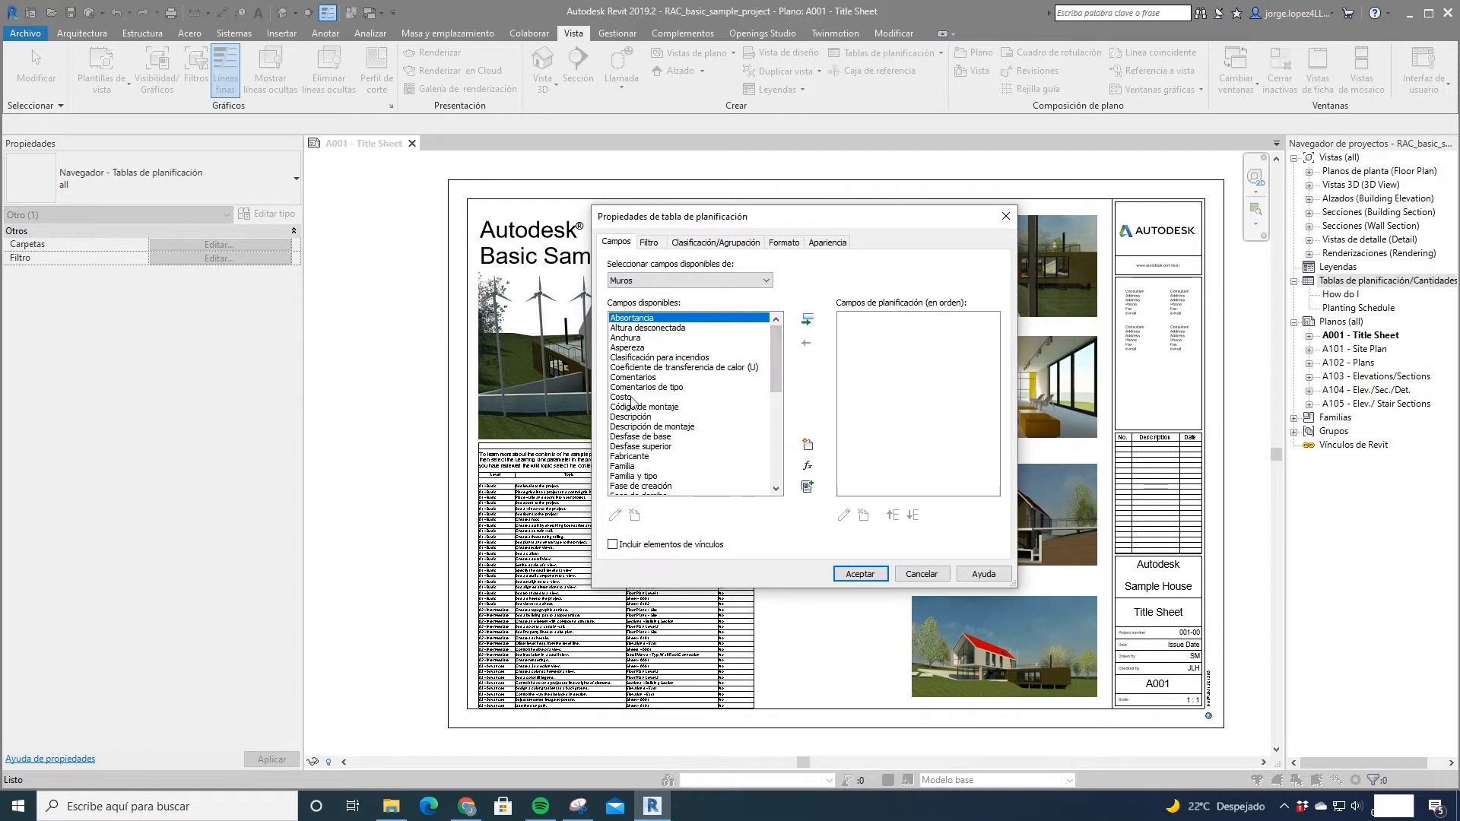
pyautogui.scroll(-5, 666, 387)
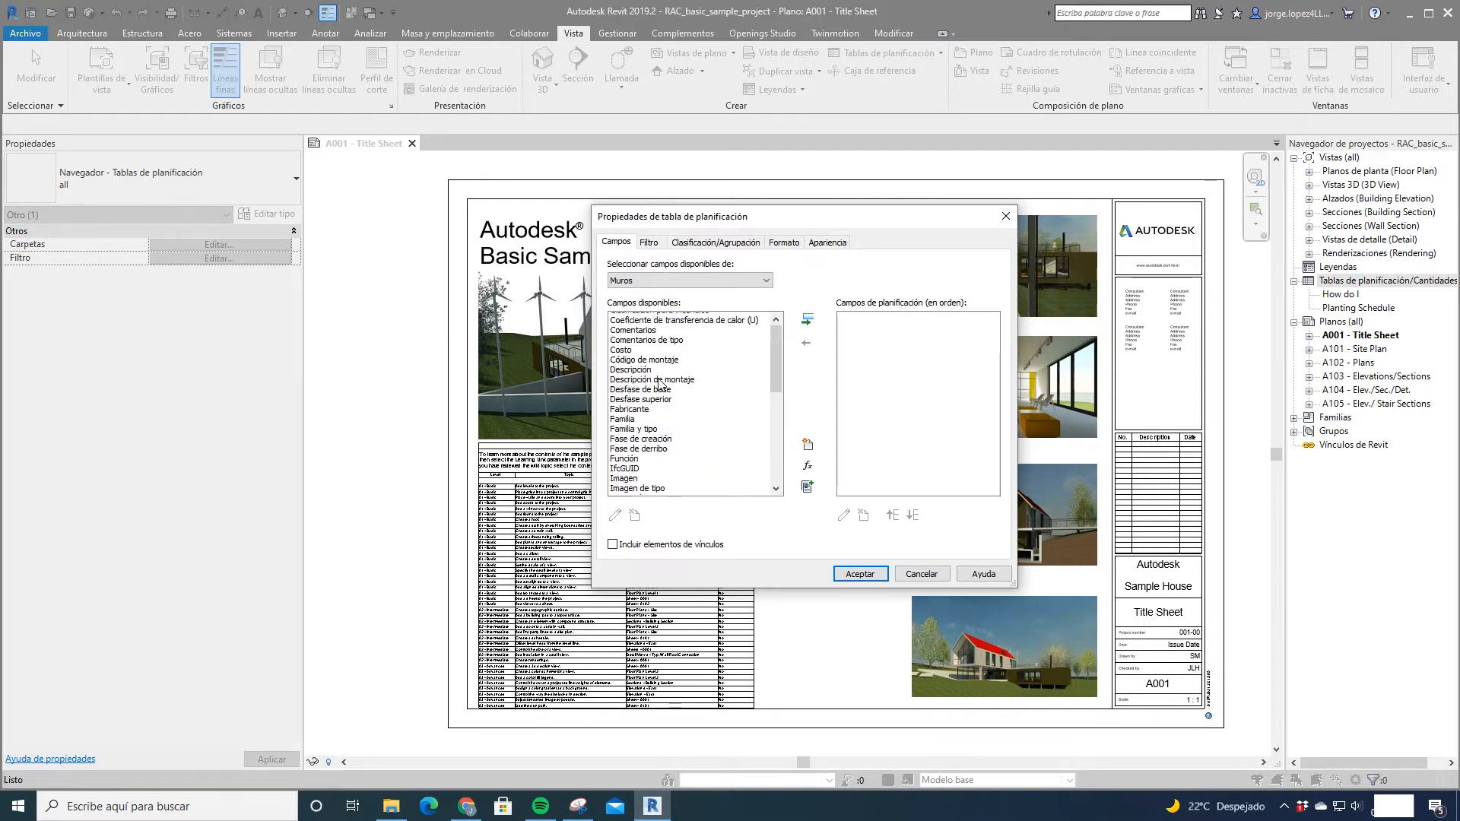
pyautogui.scroll(5, 670, 449)
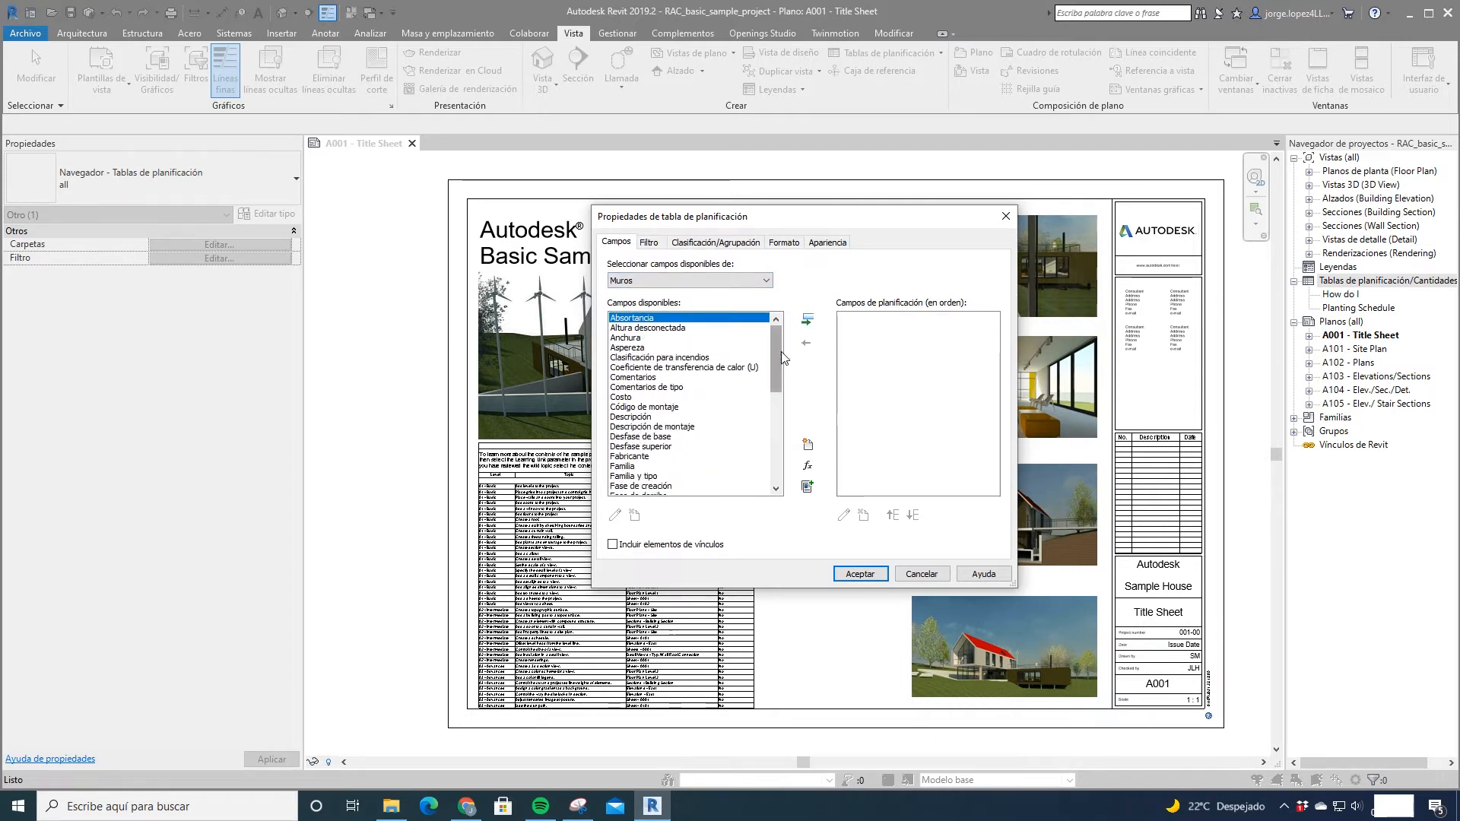
pyautogui.moveTo(777, 350); pyautogui.dragTo(775, 365)
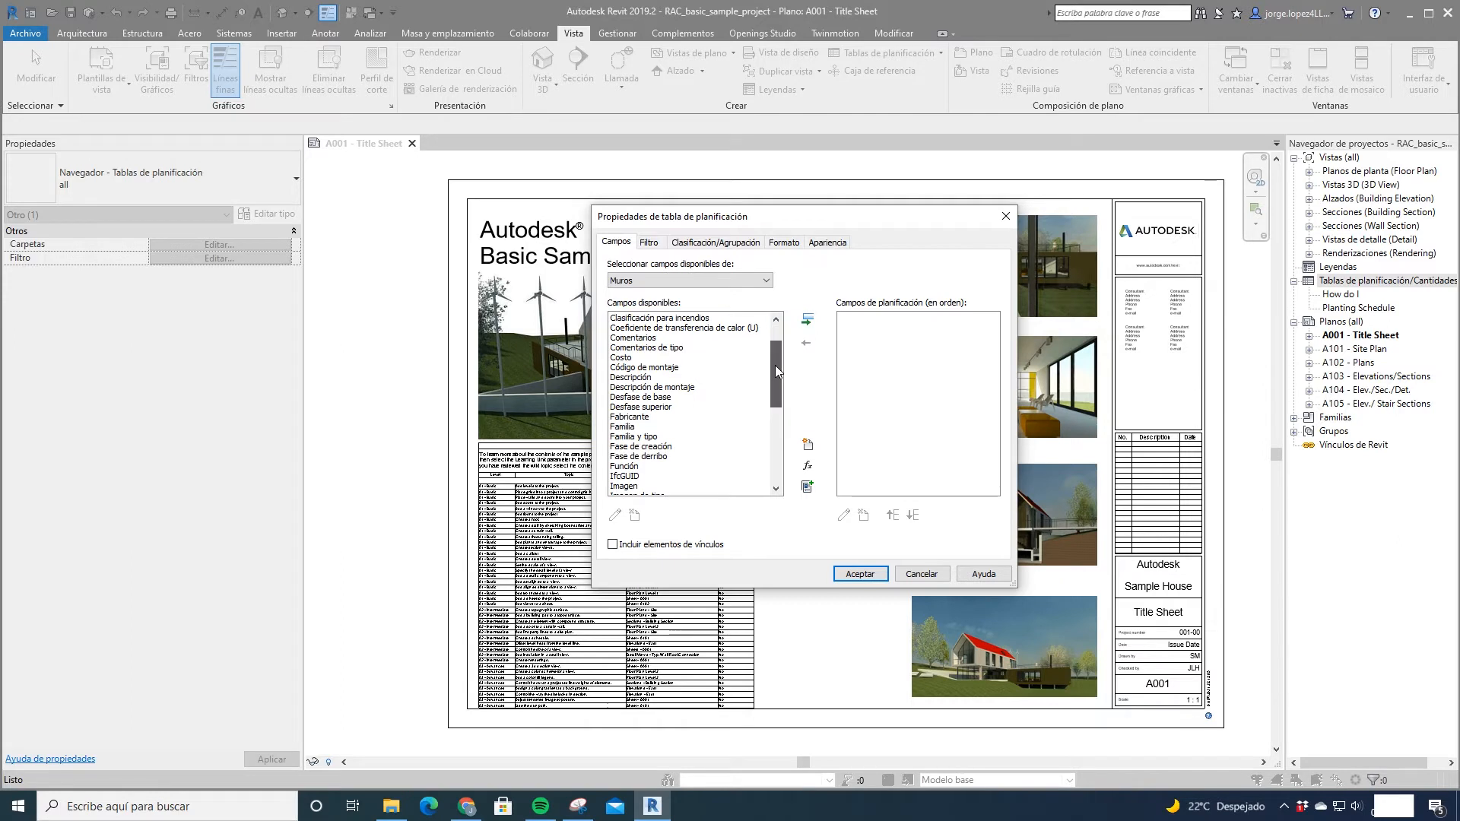
pyautogui.click(650, 437)
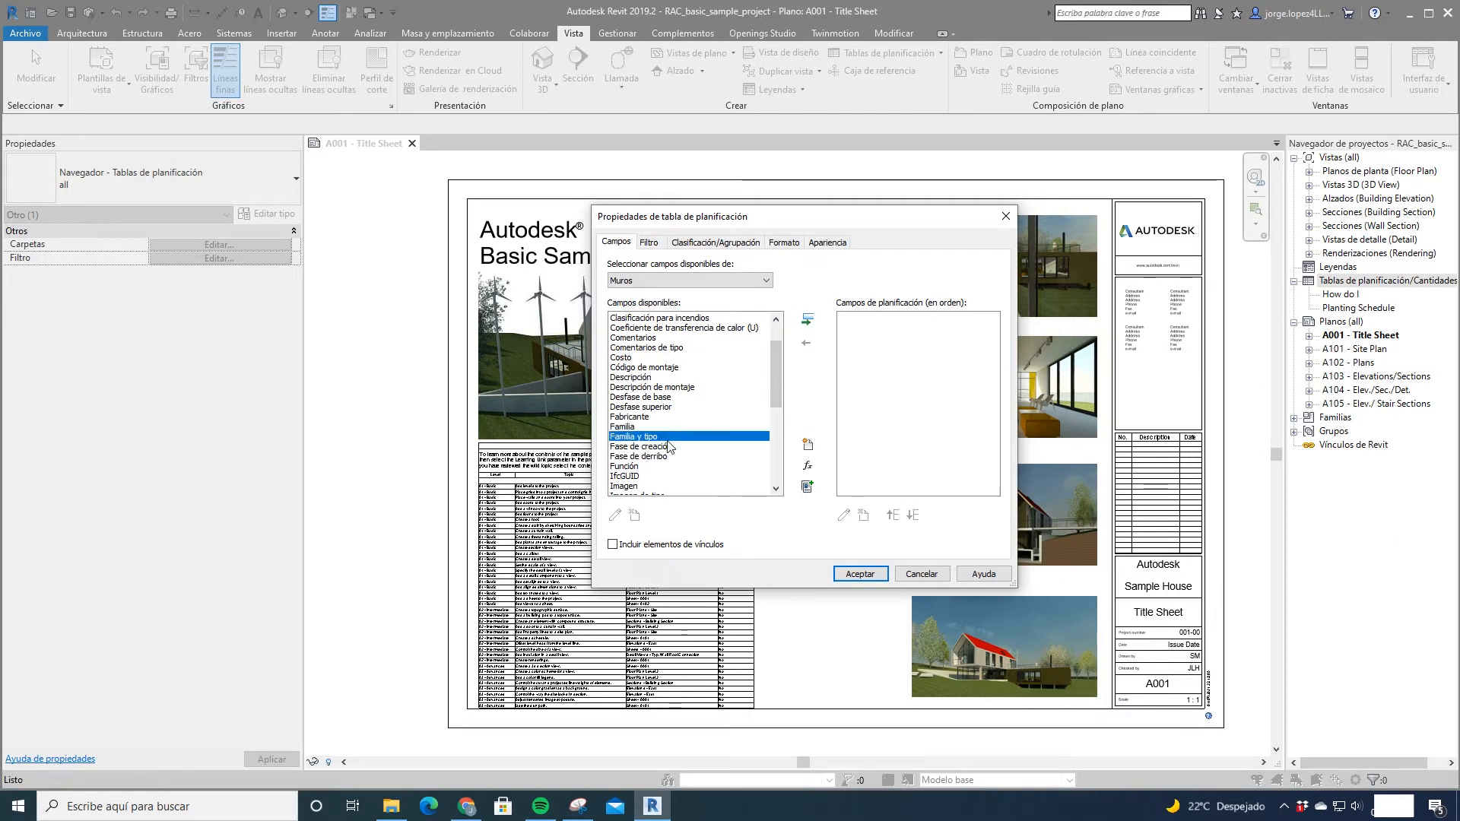
pyautogui.click(809, 321)
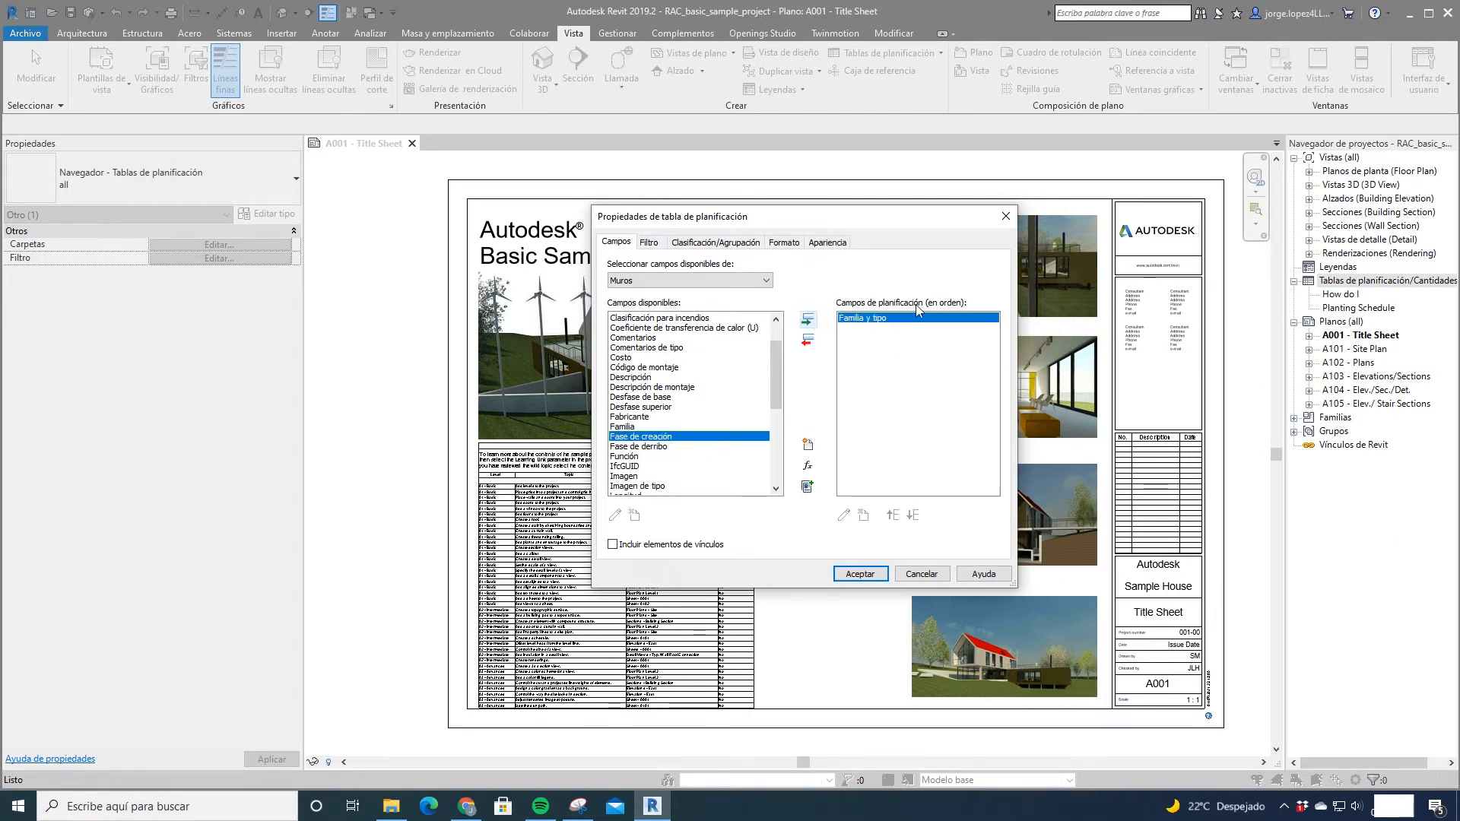
pyautogui.moveTo(778, 373); pyautogui.dragTo(774, 447)
pyautogui.click(625, 487)
pyautogui.click(808, 319)
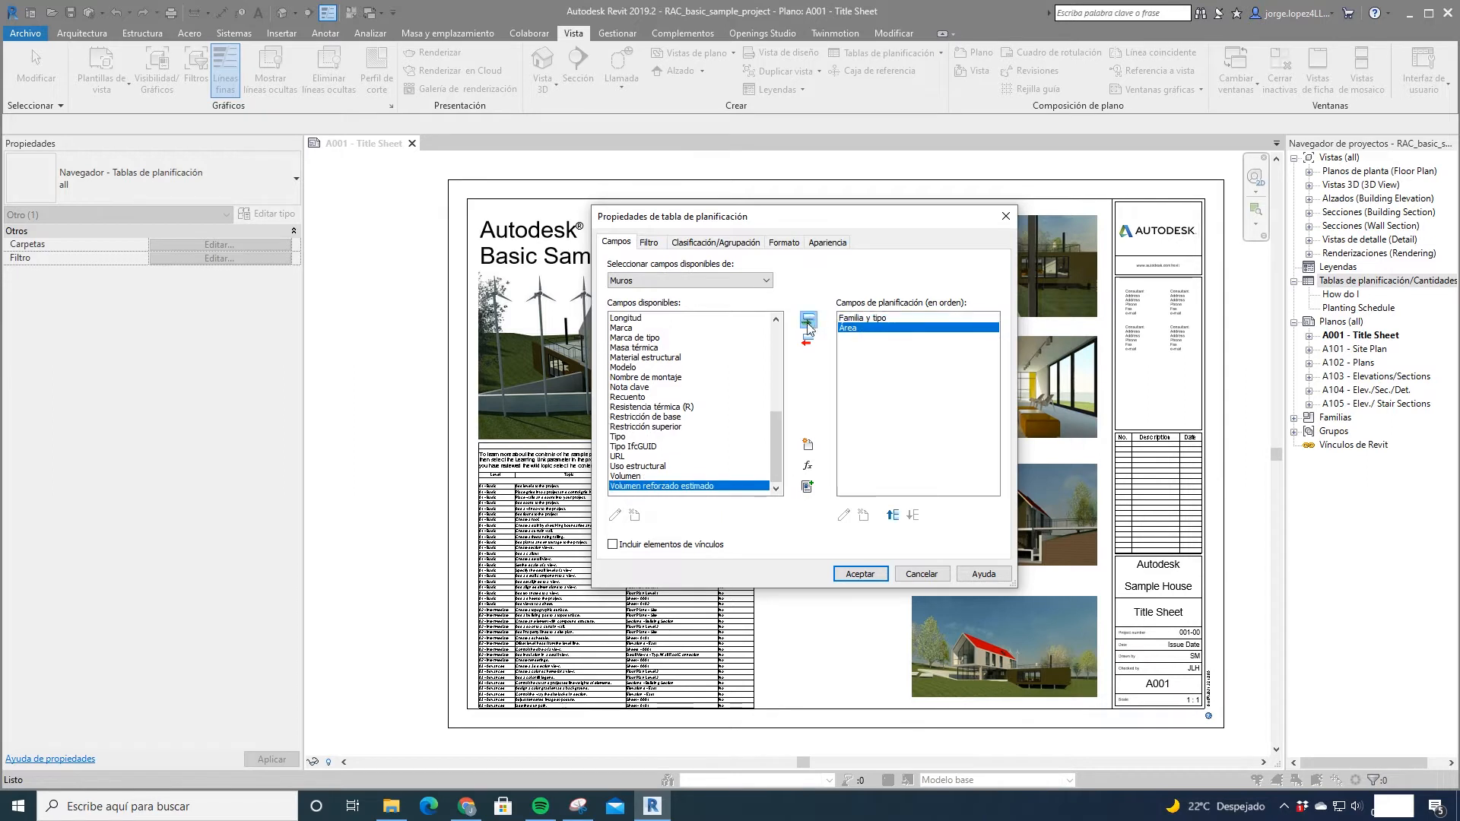
# Step: Add the Longitud and Anchura fields after Área and generate the wall schedule
pyautogui.moveTo(773, 456); pyautogui.dragTo(771, 421)
pyautogui.click(625, 397)
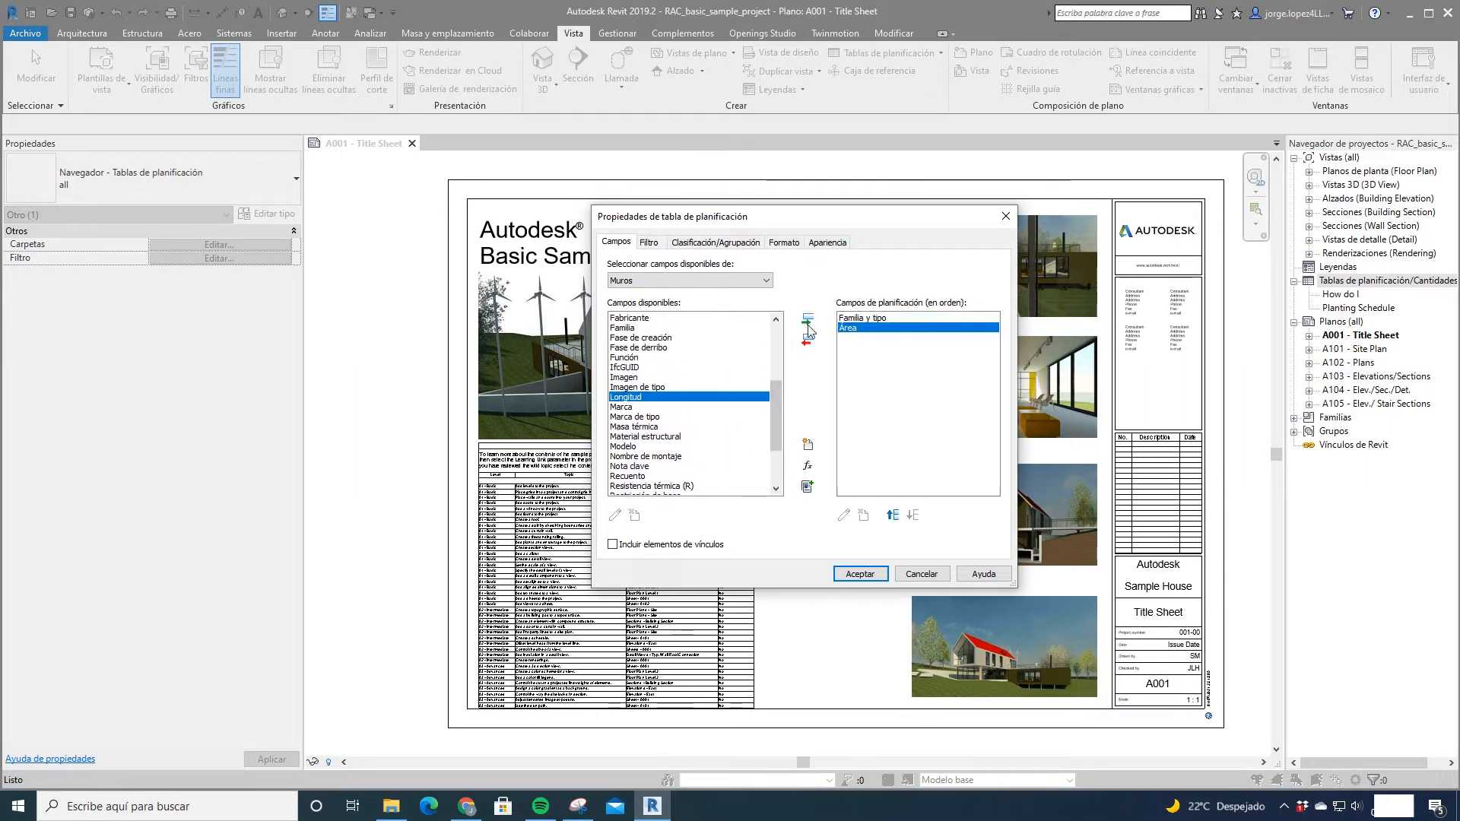
pyautogui.click(807, 320)
pyautogui.scroll(2, 777, 400)
pyautogui.scroll(3, 780, 395)
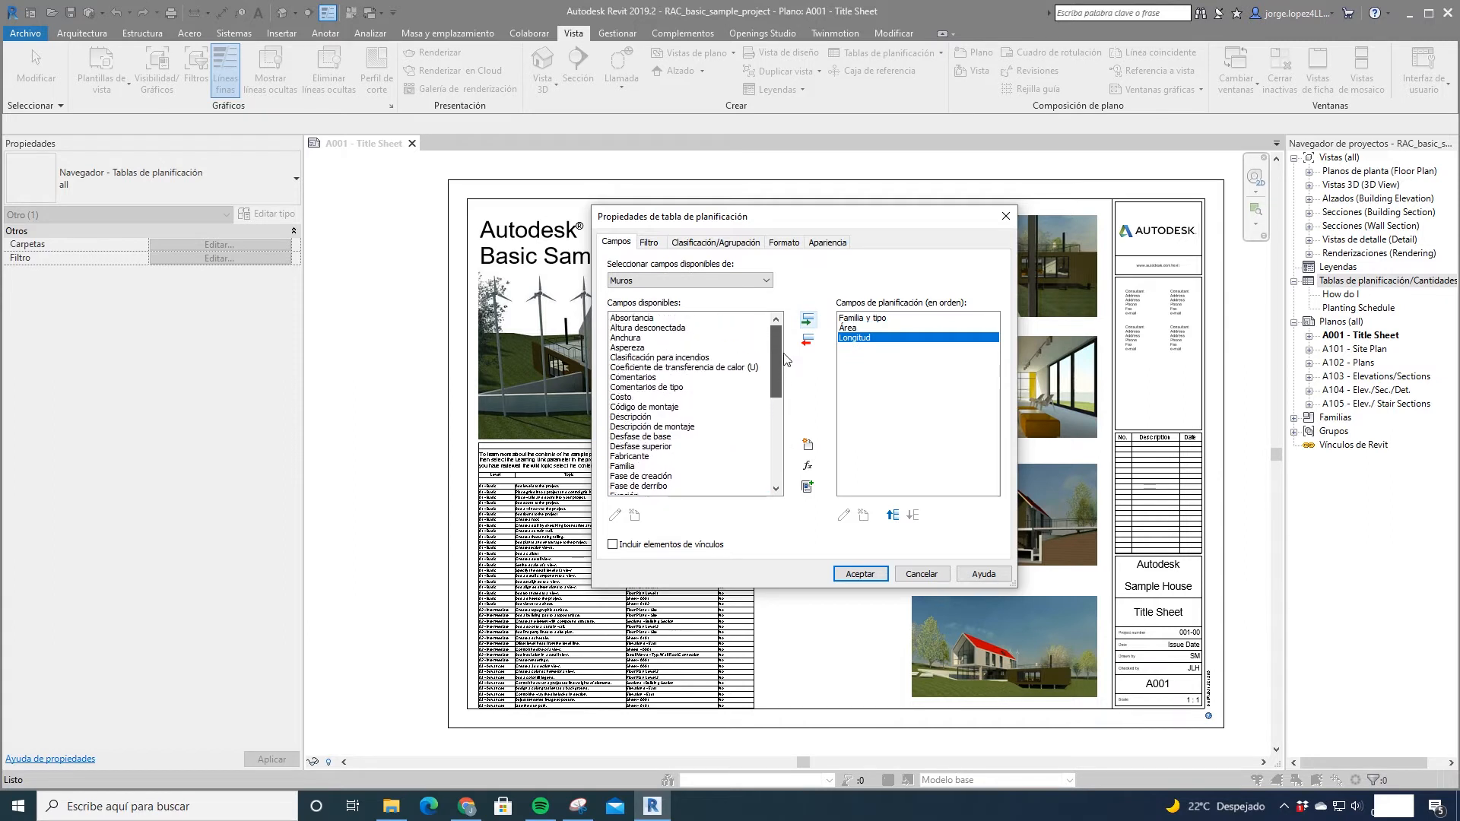
pyautogui.click(625, 338)
pyautogui.click(807, 320)
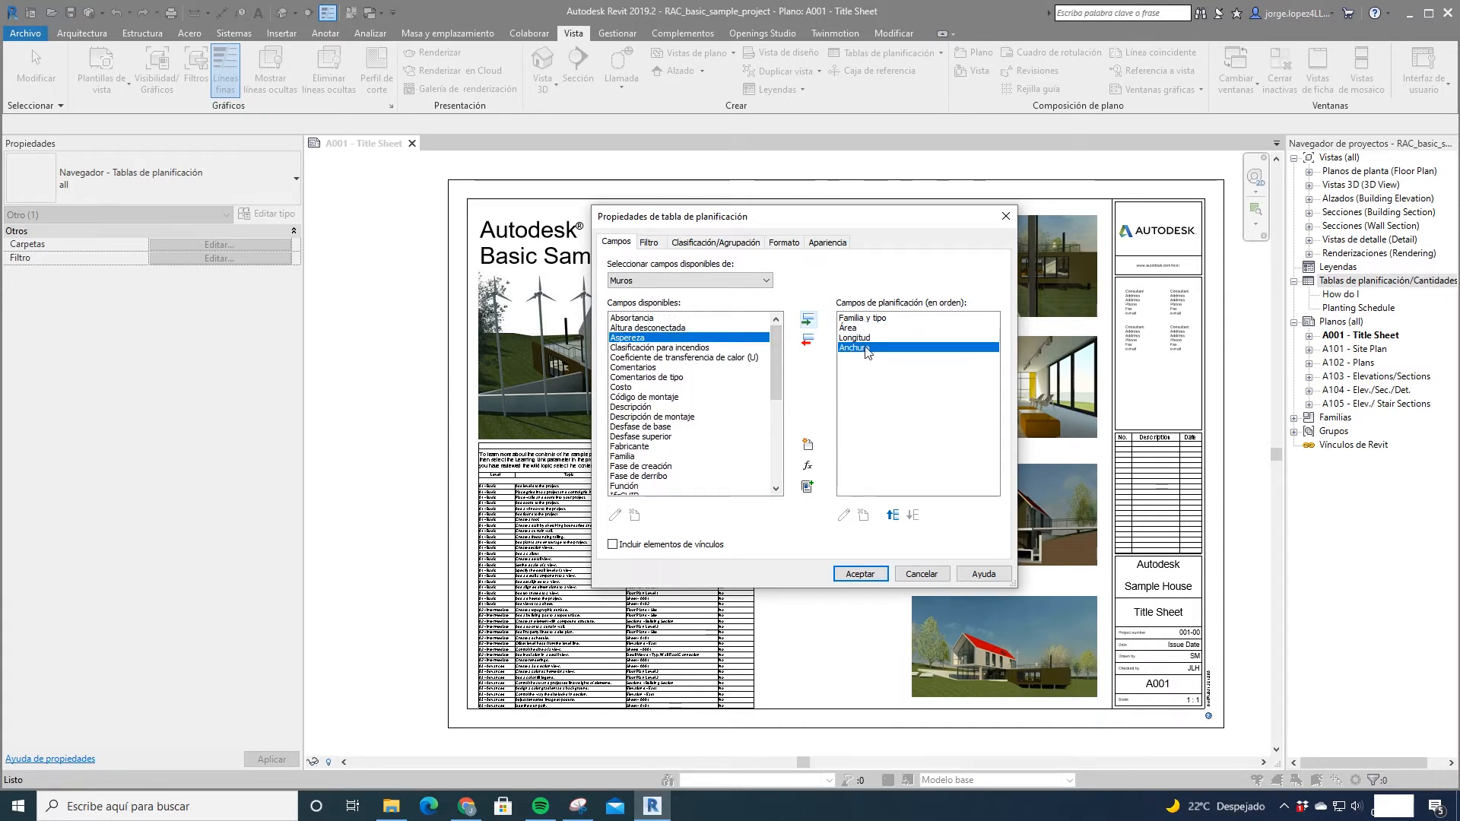
pyautogui.click(869, 577)
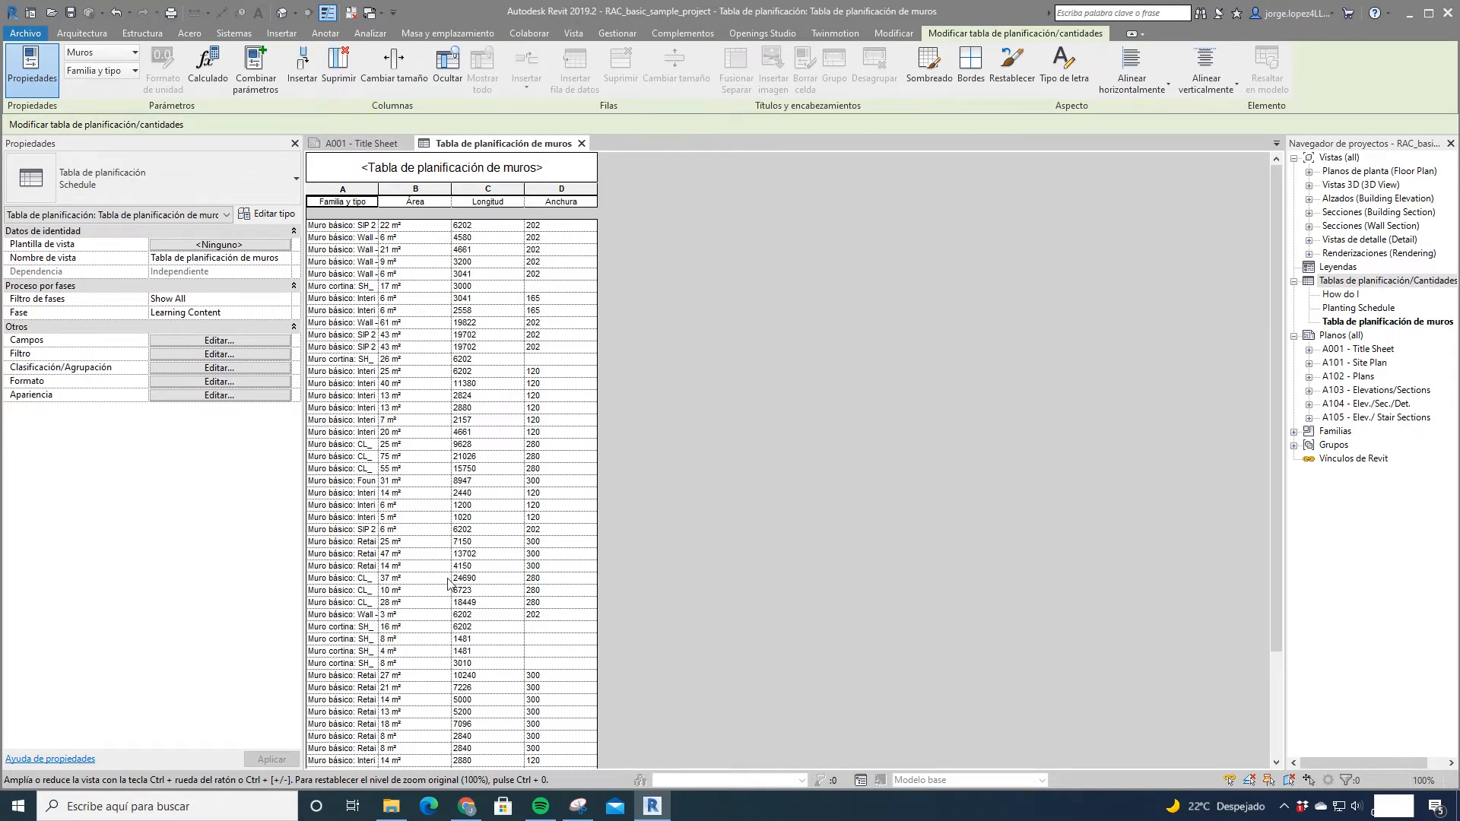
# Step: Widen the Familia y tipo column of the wall schedule so more of the wall type names can be read
pyautogui.scroll(-4, 466, 472)
pyautogui.scroll(4, 484, 574)
pyautogui.moveTo(384, 200); pyautogui.dragTo(571, 195)
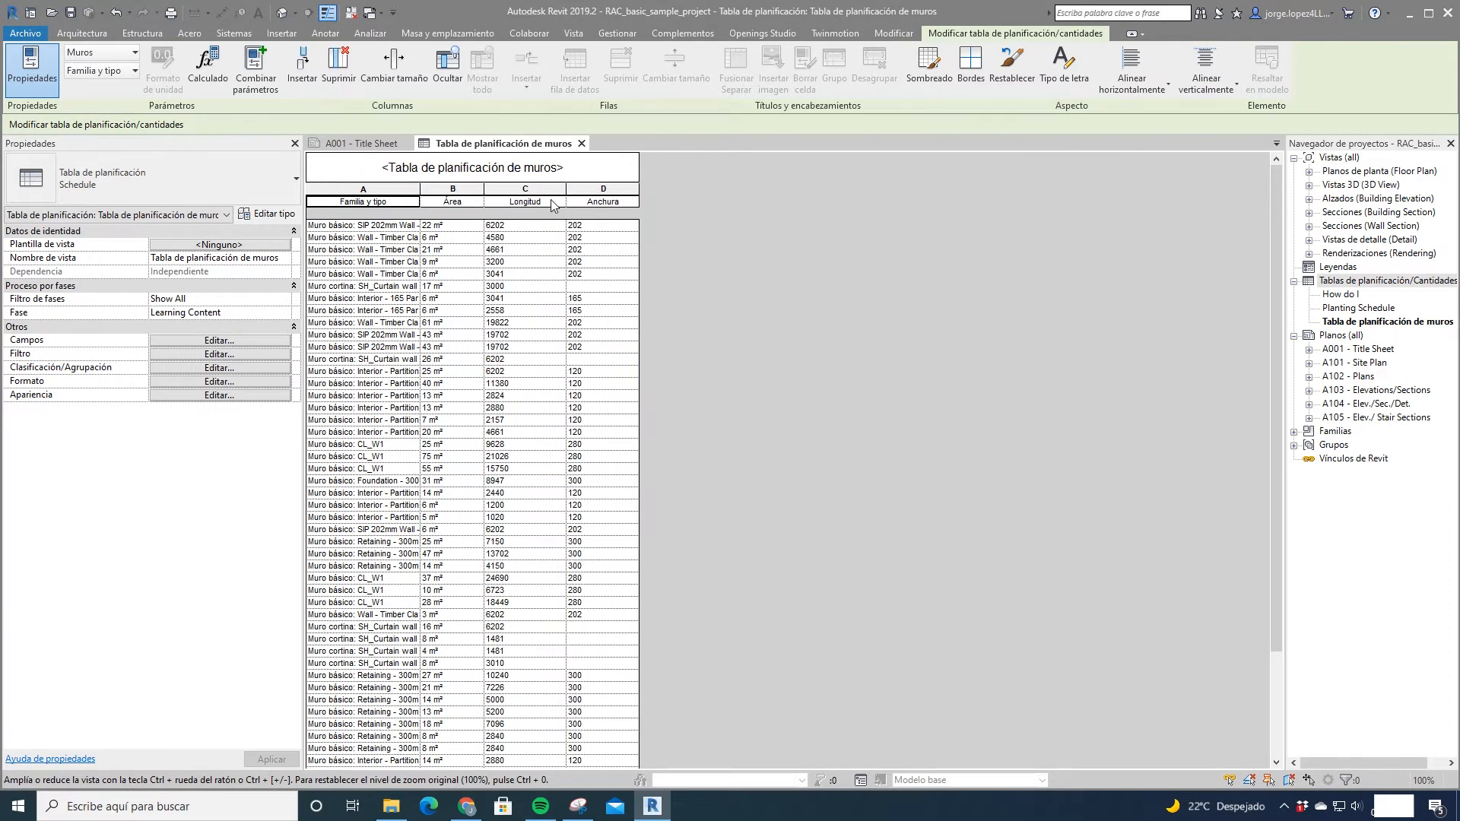
# Step: Move the Área field below Longitud in the wall schedule's field order
pyautogui.click(480, 167)
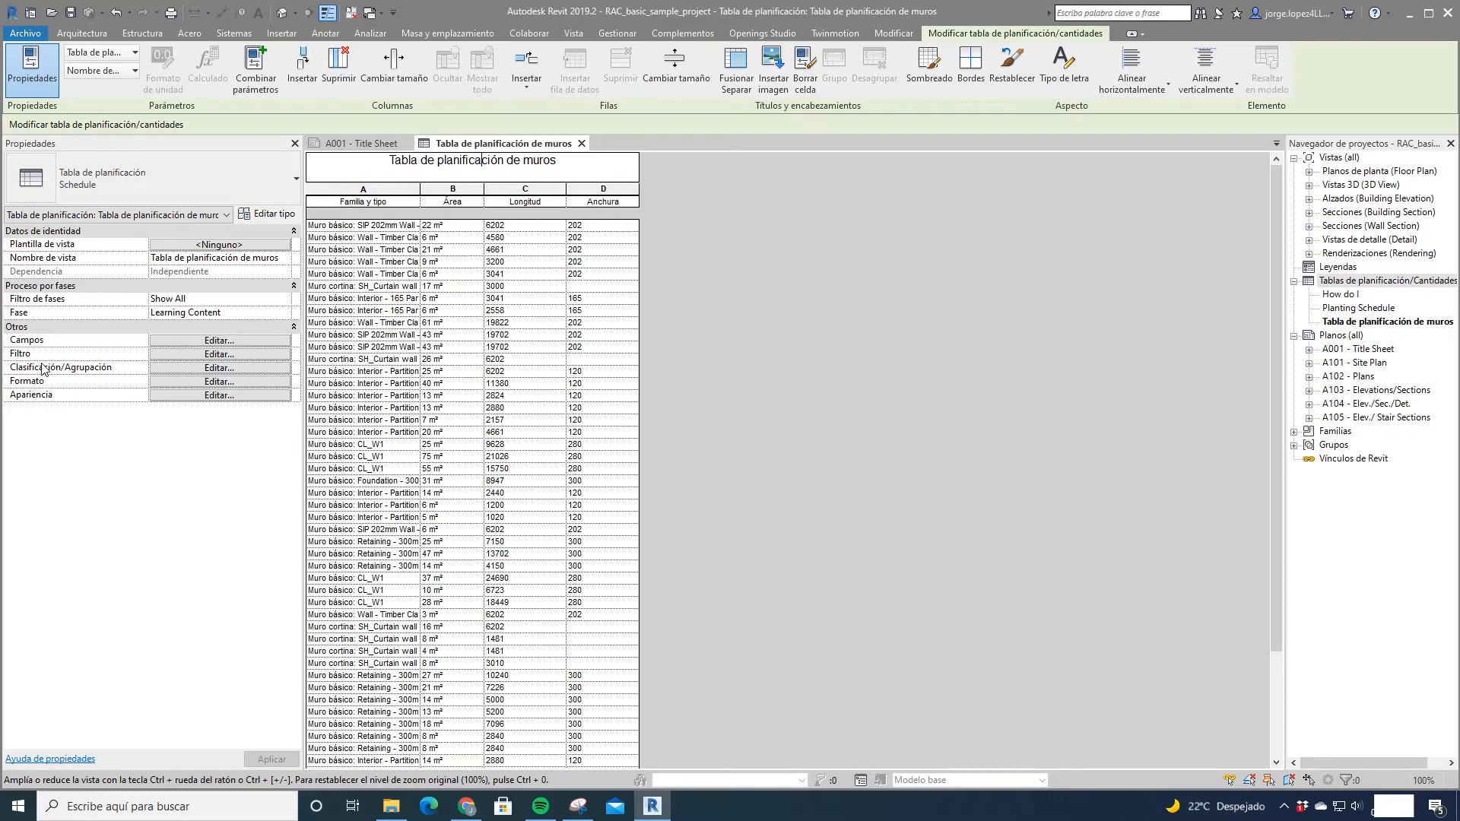
pyautogui.click(207, 340)
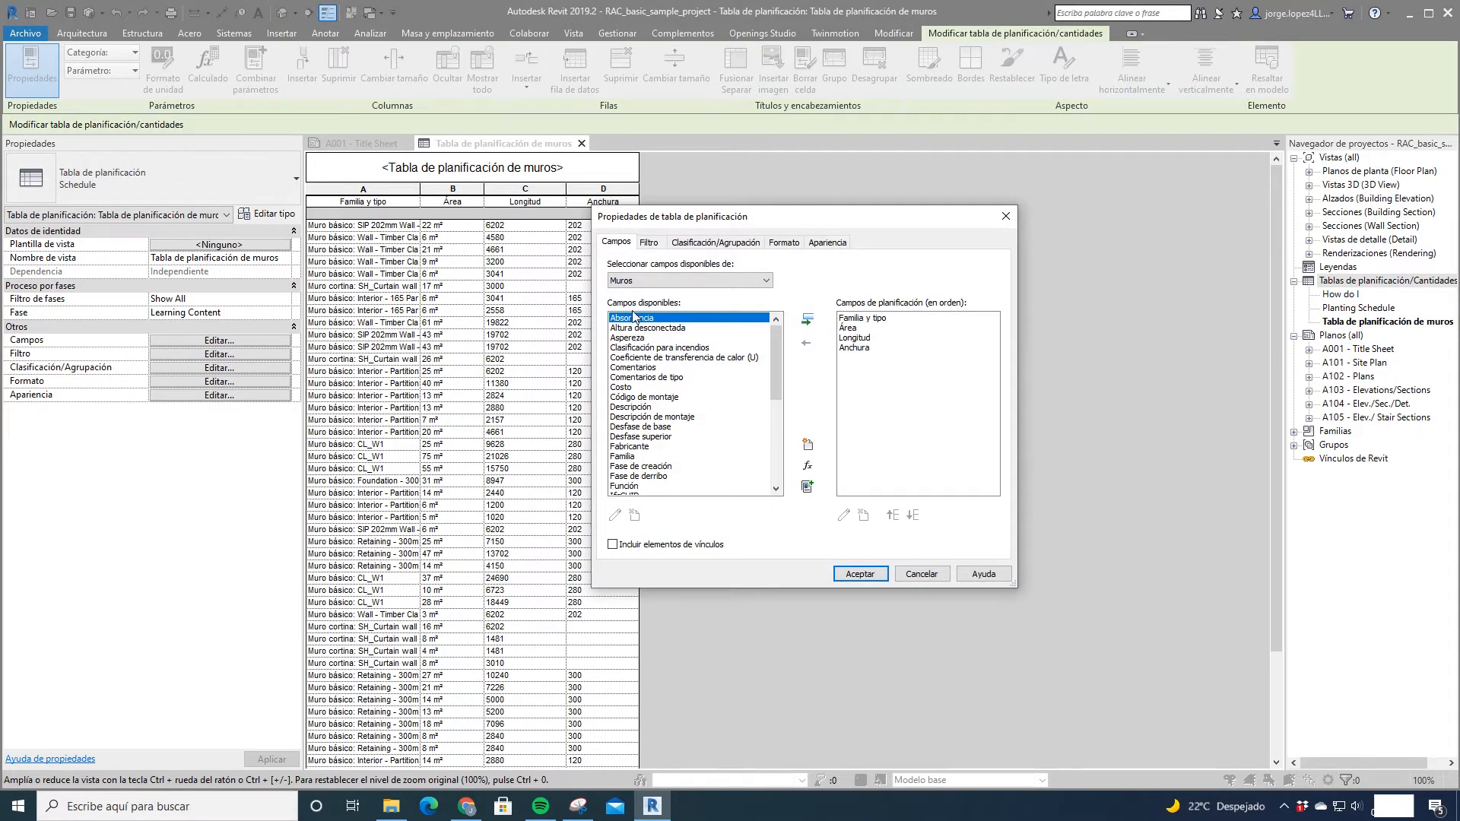
pyautogui.click(716, 242)
pyautogui.click(784, 242)
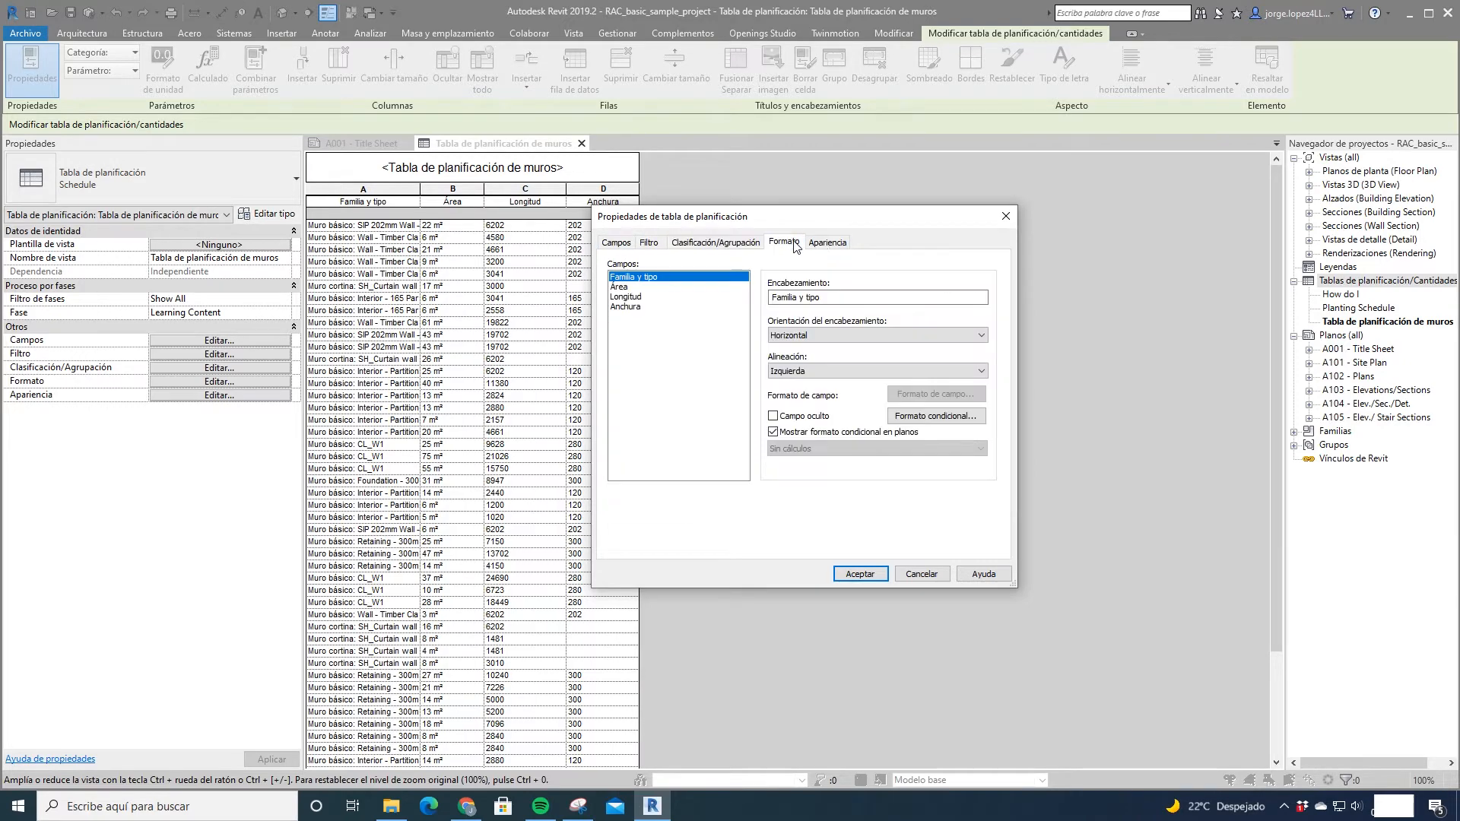
pyautogui.click(823, 243)
pyautogui.click(616, 242)
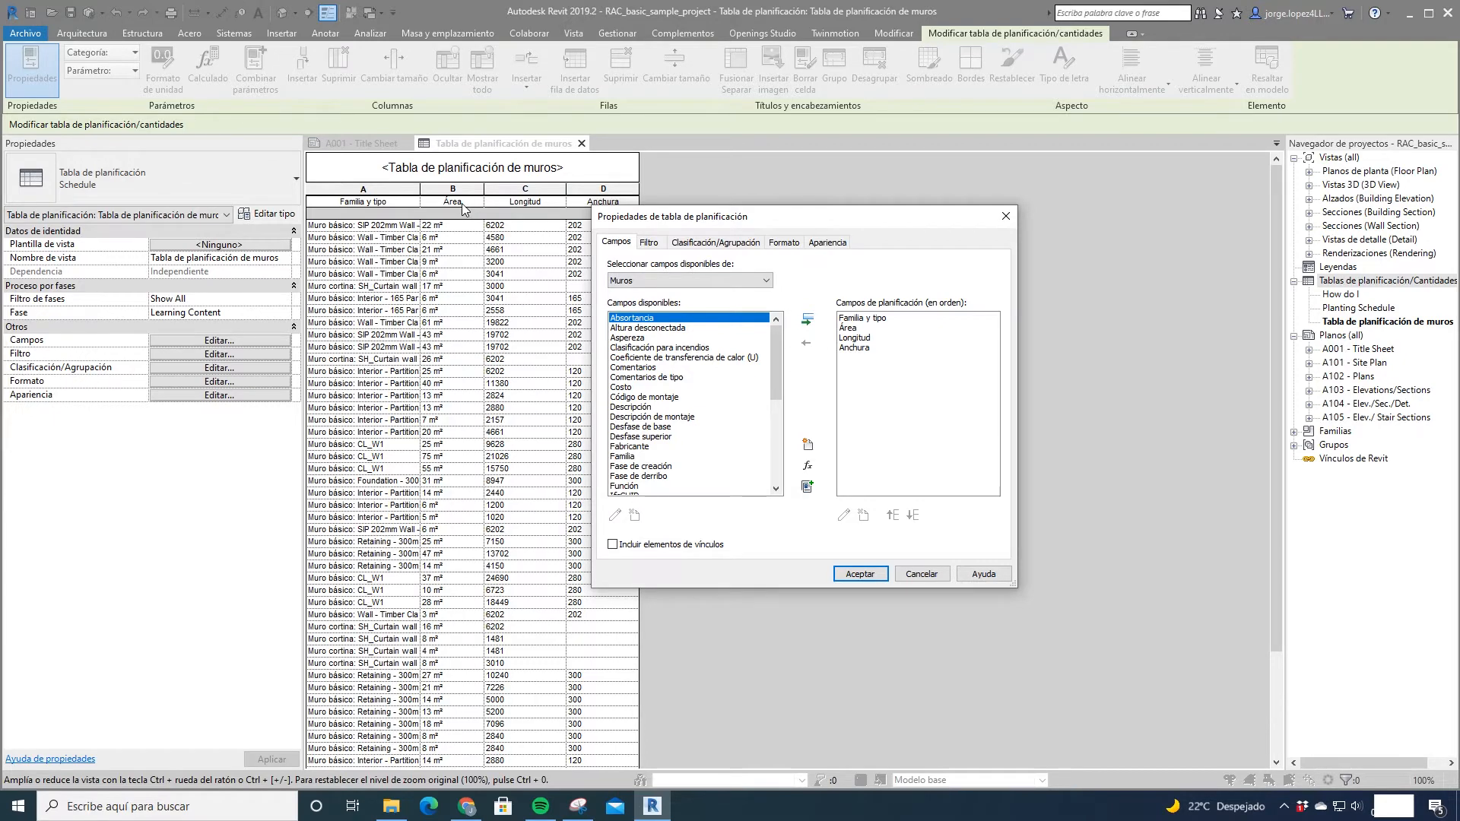
pyautogui.click(850, 328)
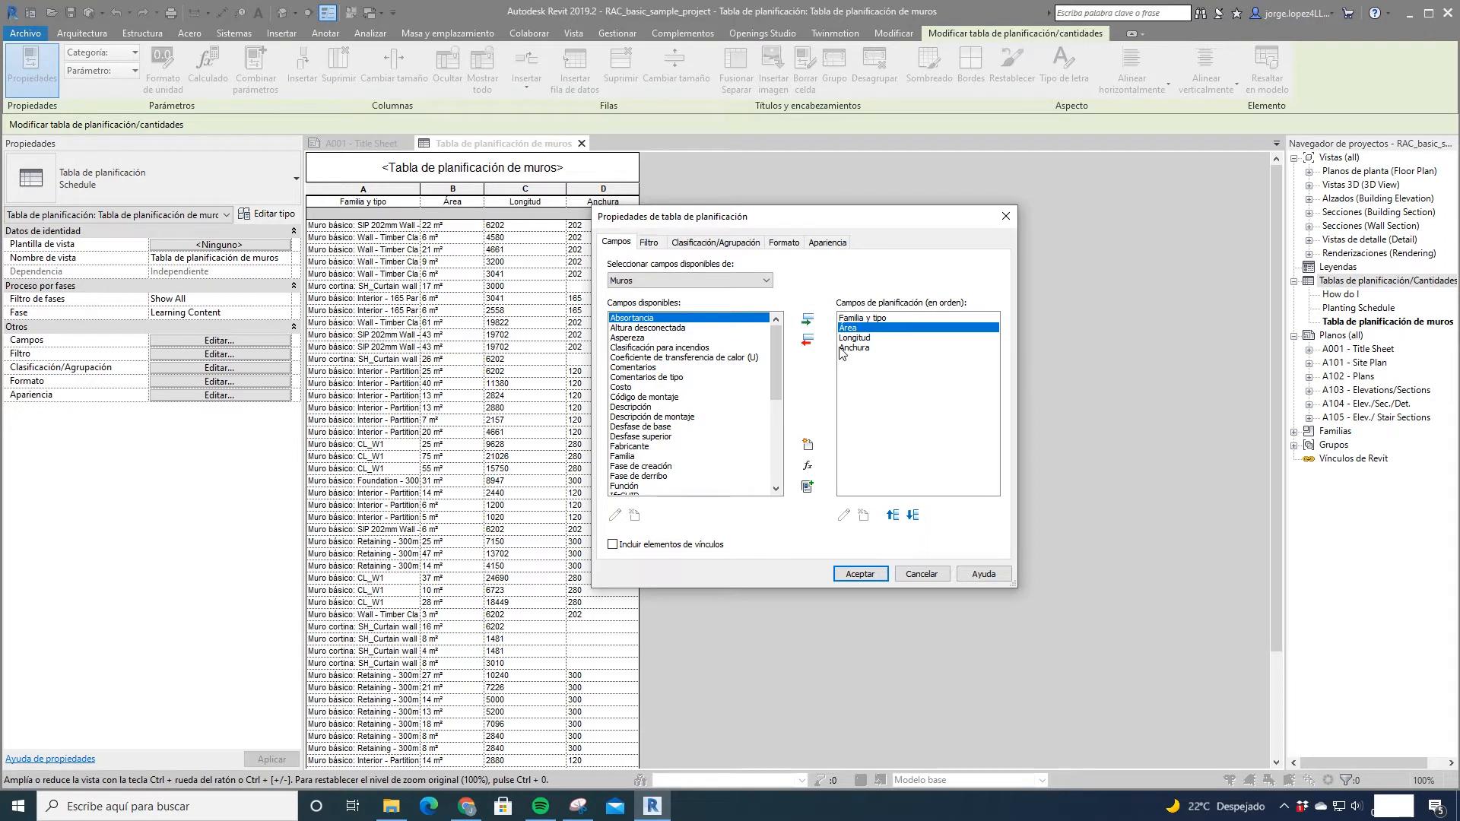
pyautogui.click(912, 514)
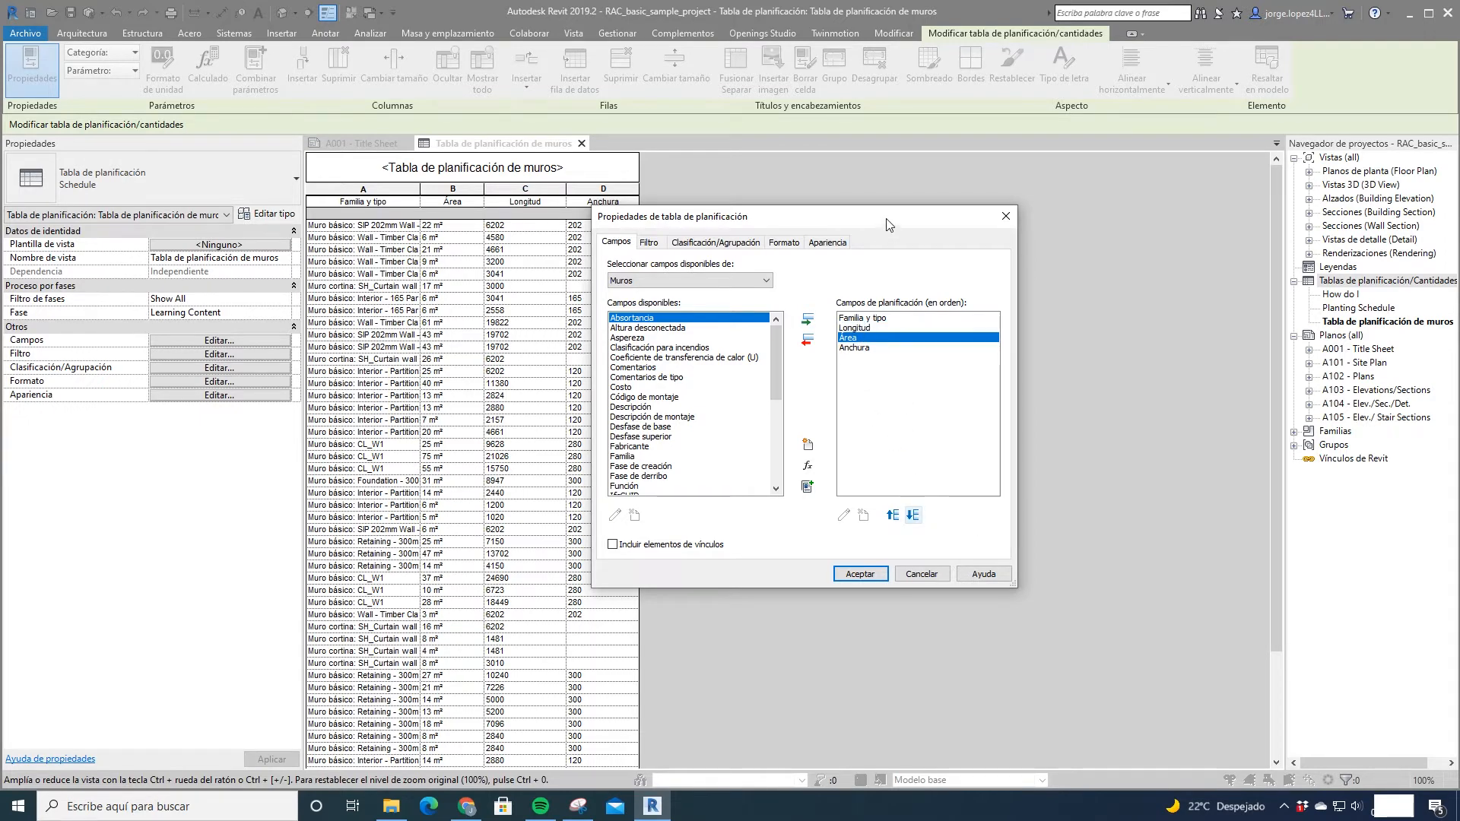
pyautogui.moveTo(888, 224); pyautogui.dragTo(971, 240)
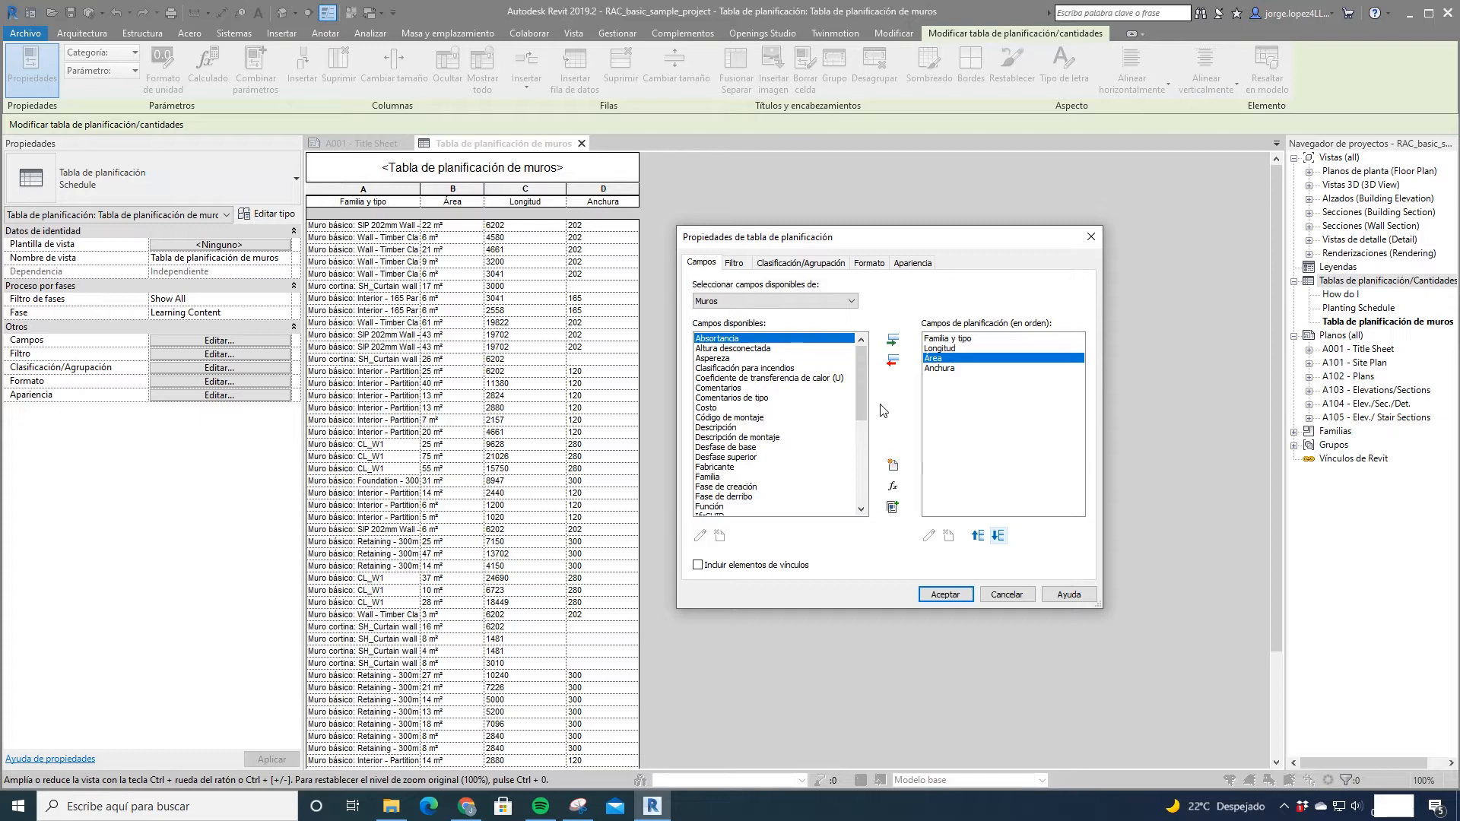
pyautogui.click(894, 469)
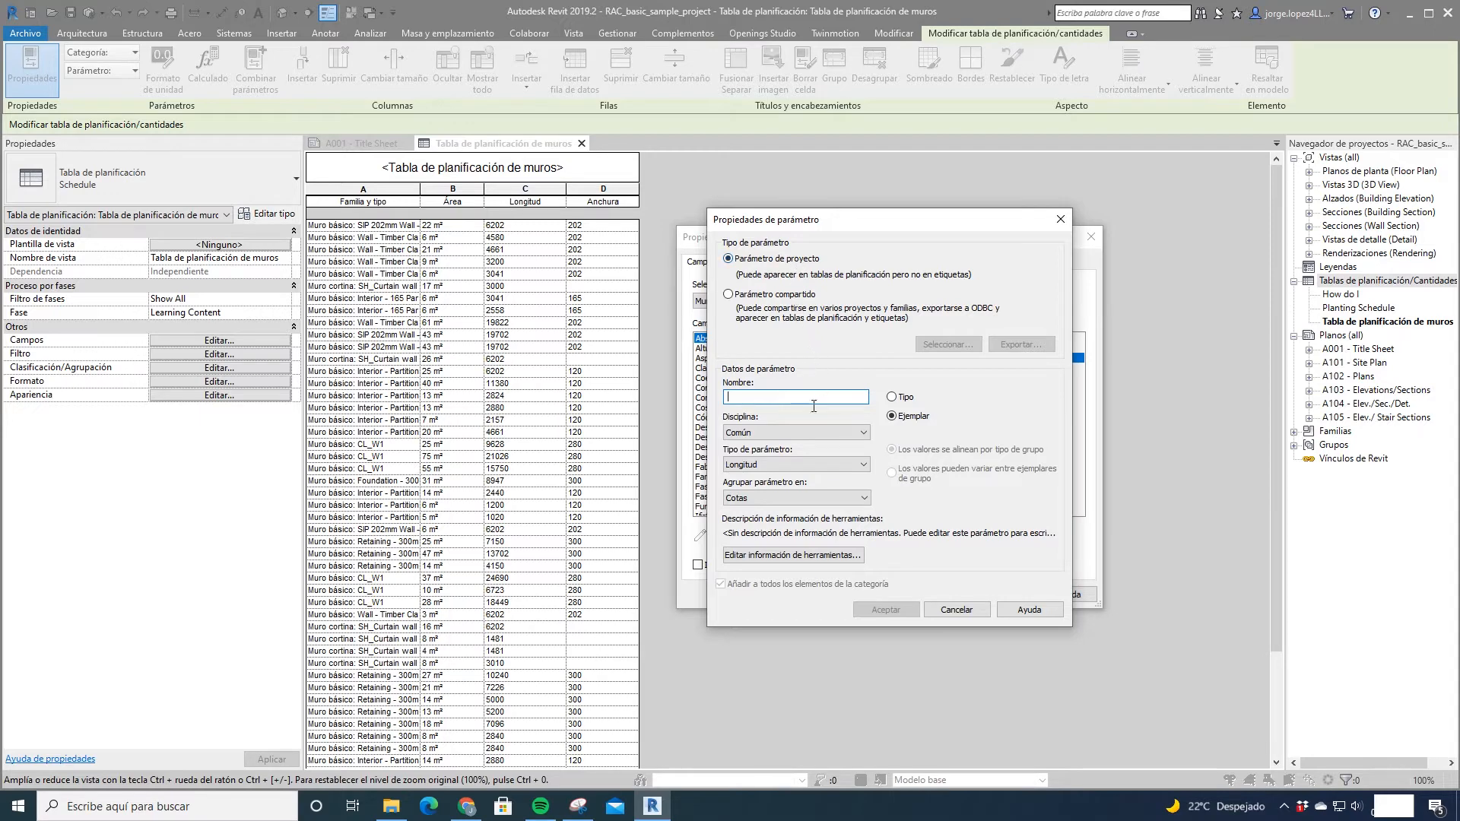
pyautogui.click(729, 296)
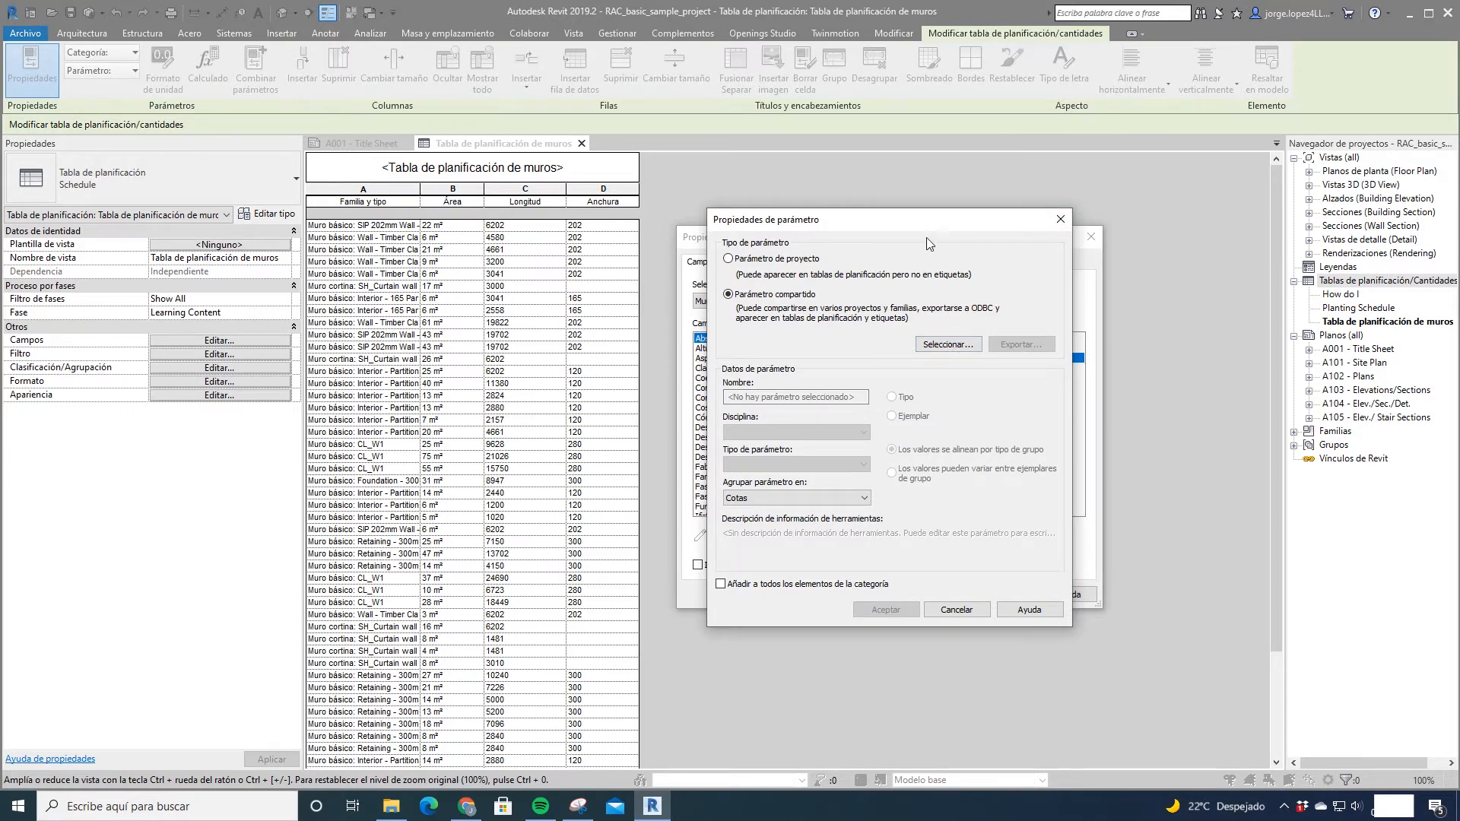
pyautogui.moveTo(935, 221); pyautogui.dragTo(898, 236)
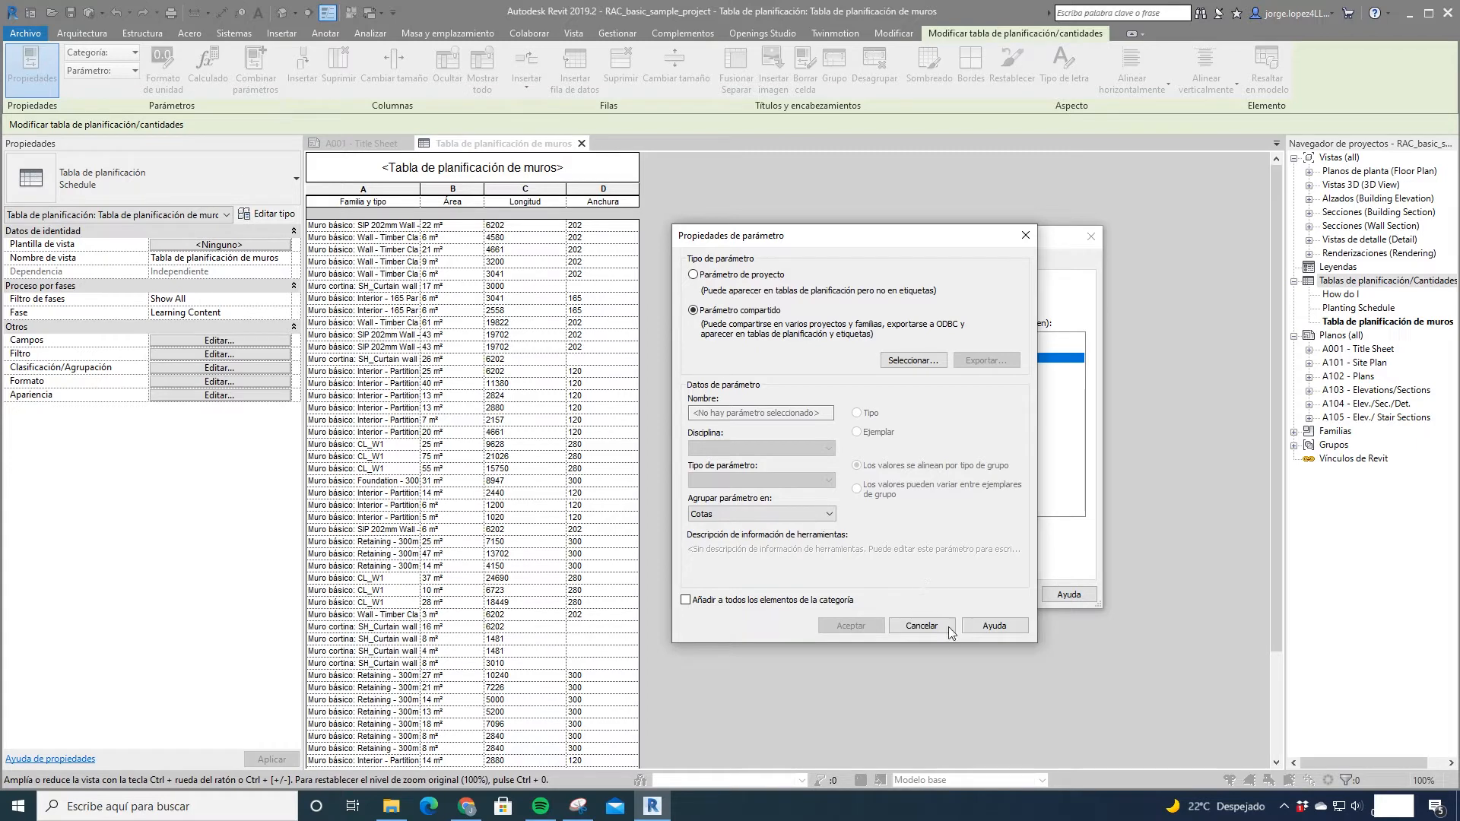
pyautogui.click(922, 625)
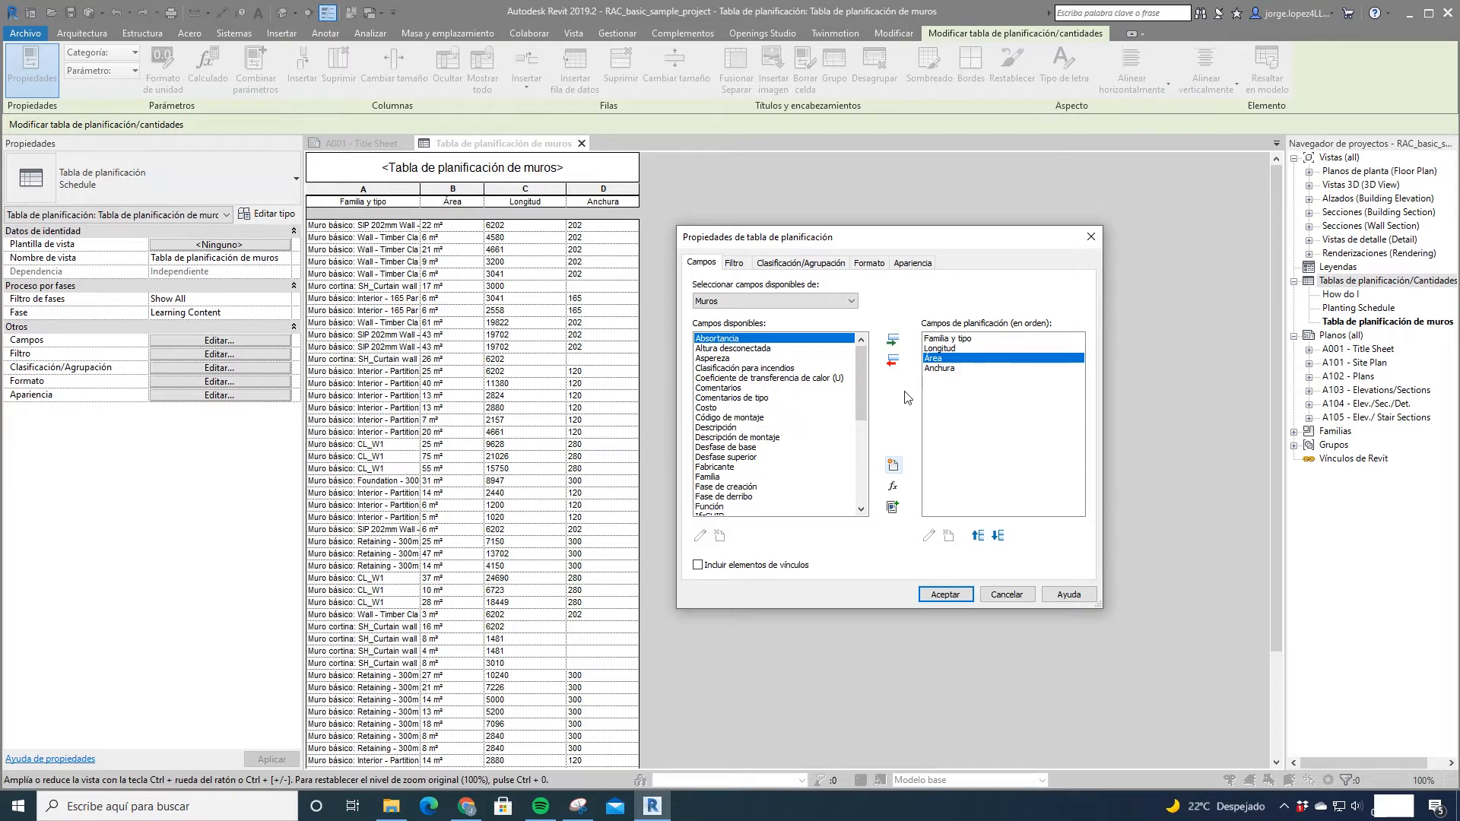
# Step: Leave elements from links excluded from the wall schedule and apply the reordered fields
pyautogui.click(698, 565)
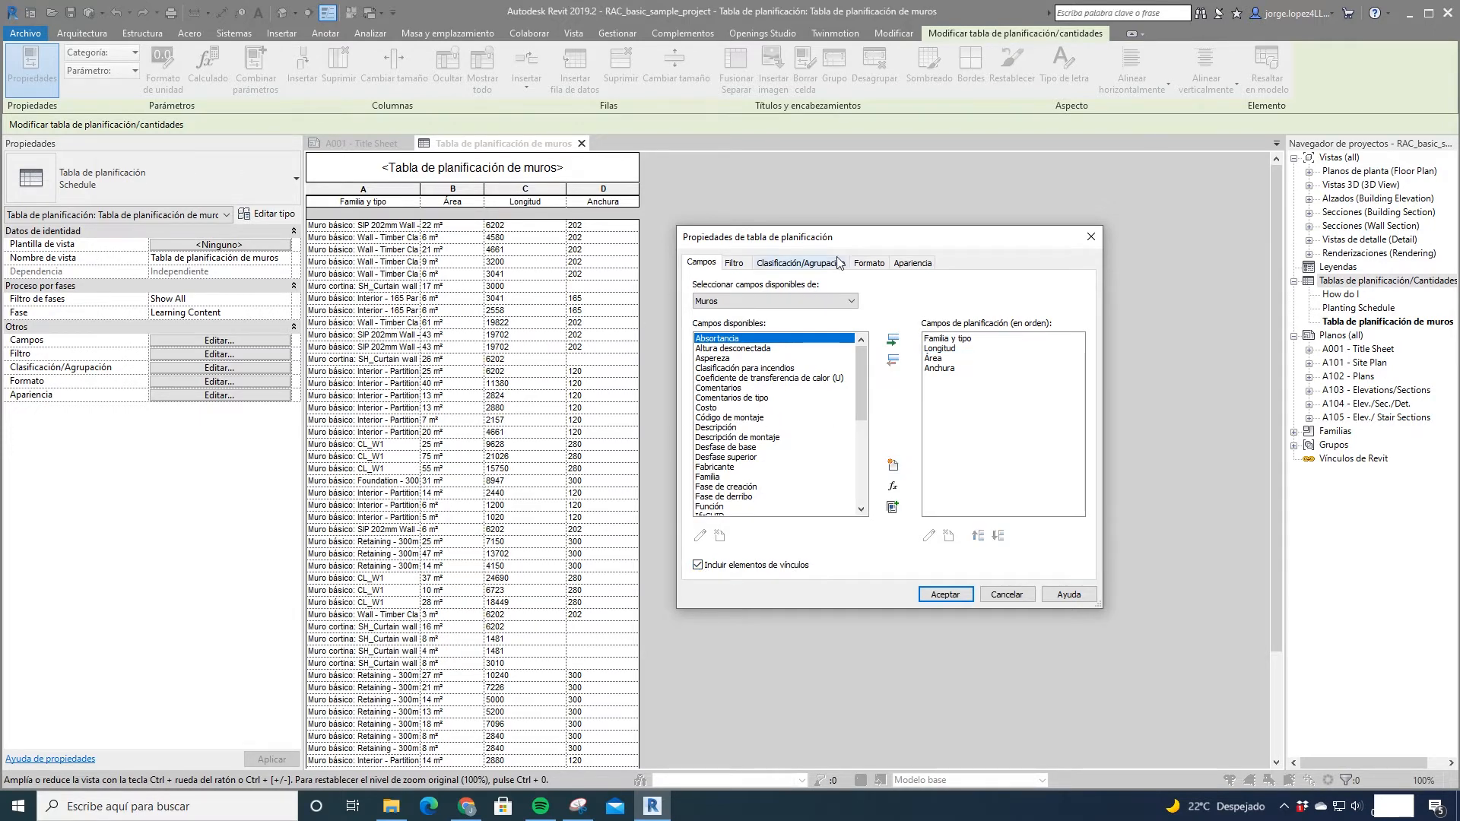
pyautogui.moveTo(871, 236); pyautogui.dragTo(837, 239)
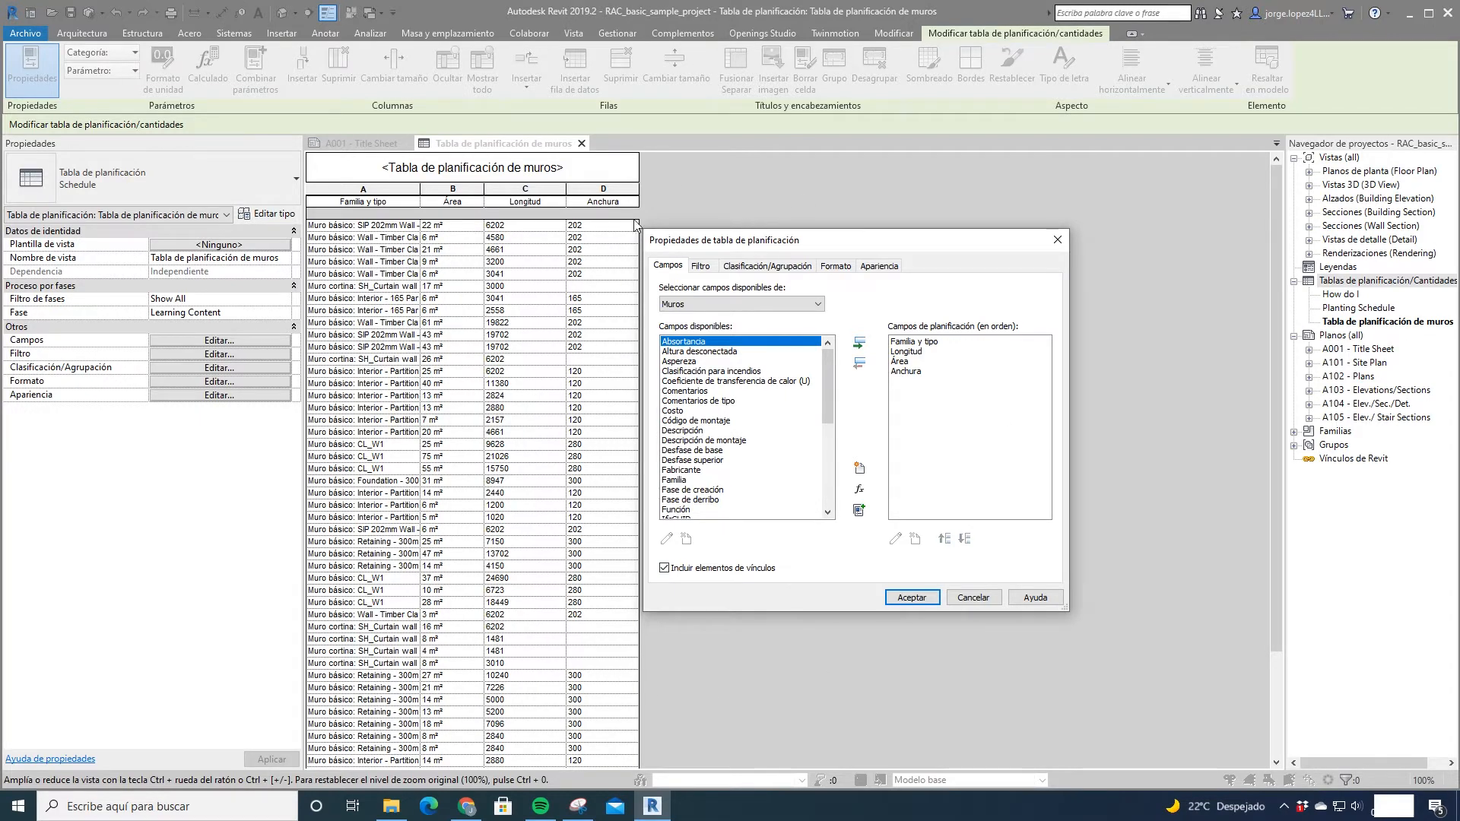
pyautogui.click(663, 568)
pyautogui.click(922, 598)
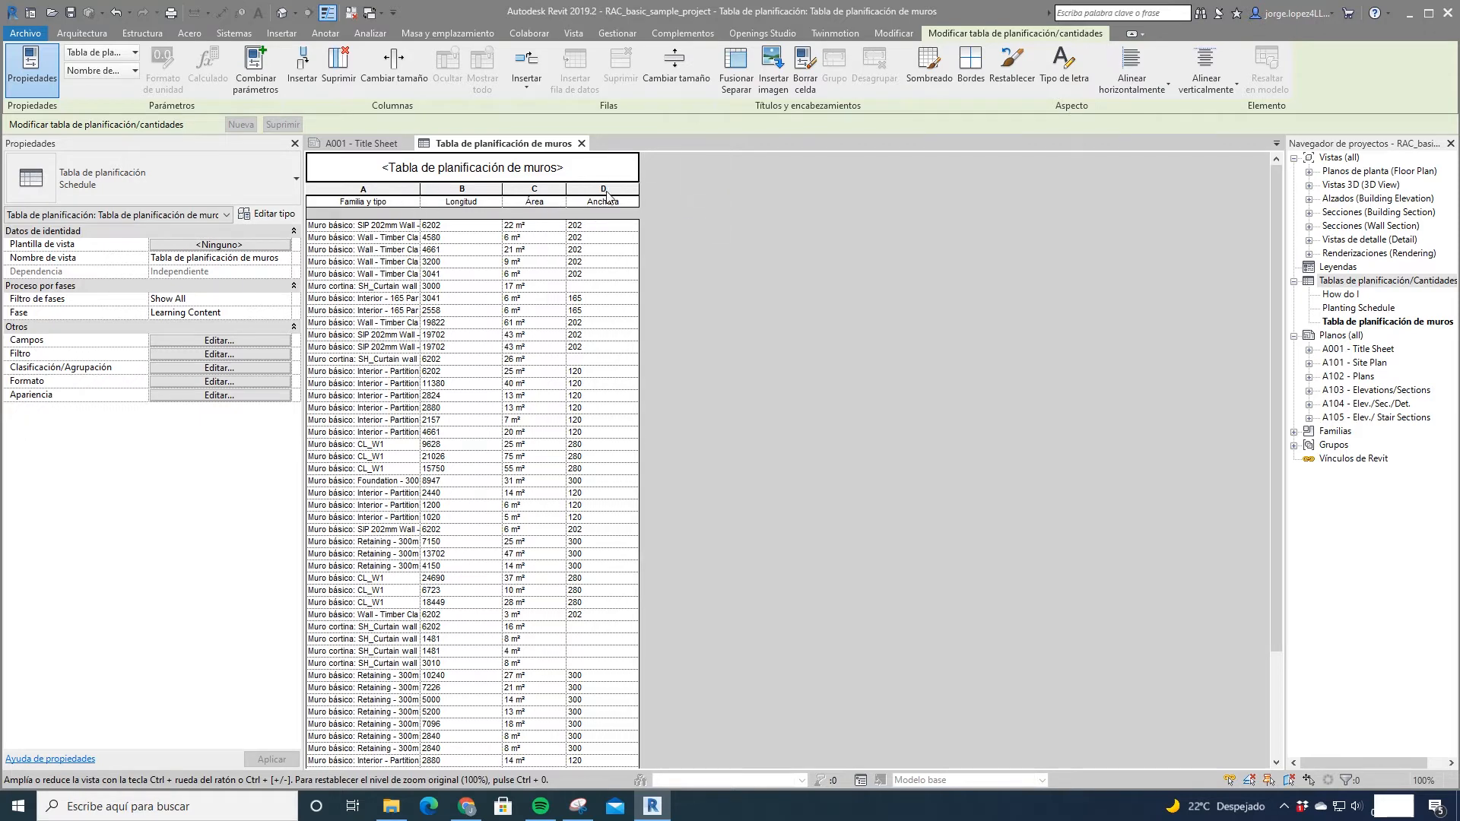
# Step: Filter the wall schedule to walls whose Área "es menor que" 10 m²
pyautogui.click(604, 190)
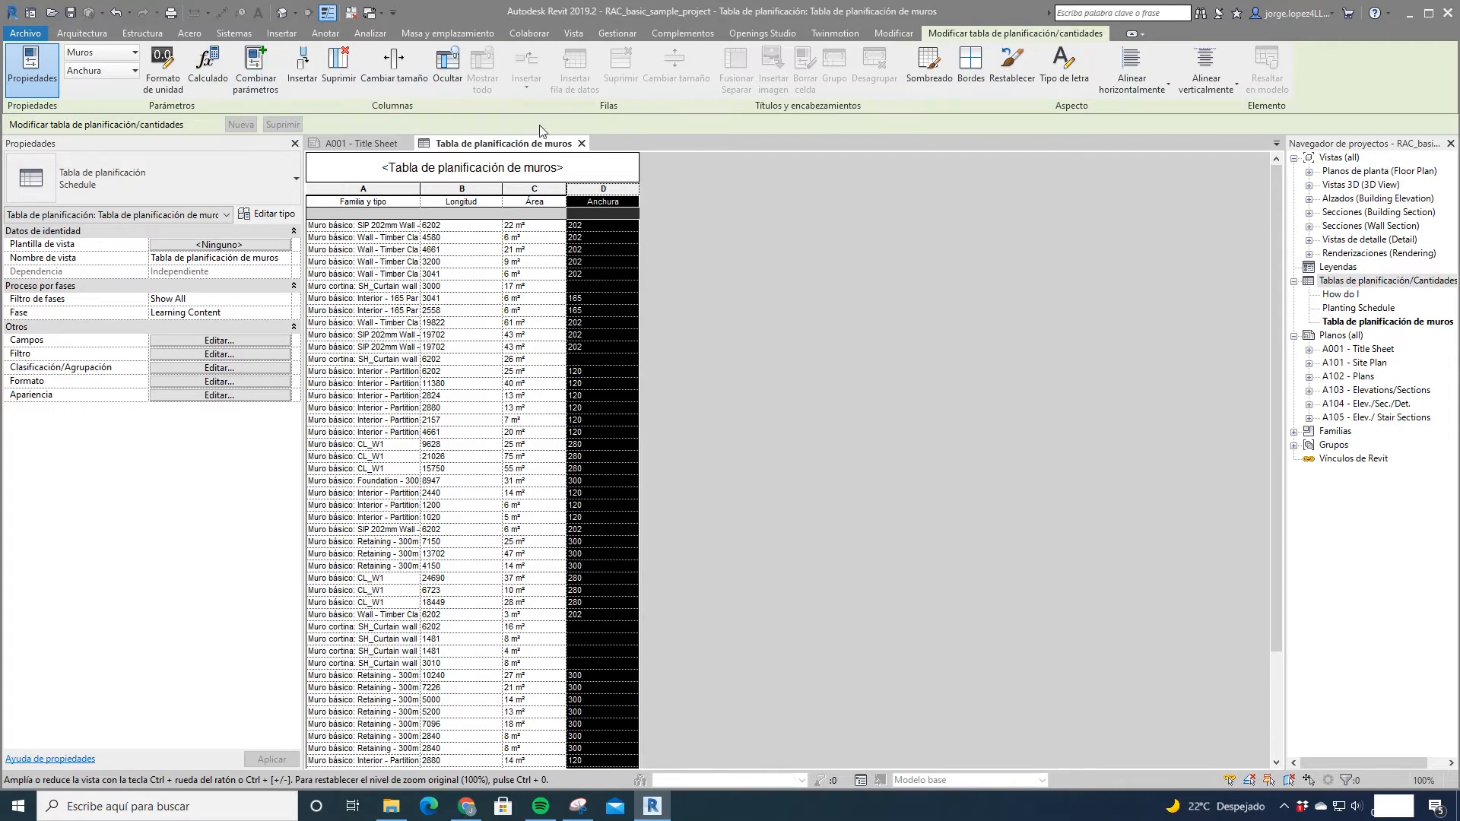
pyautogui.click(235, 339)
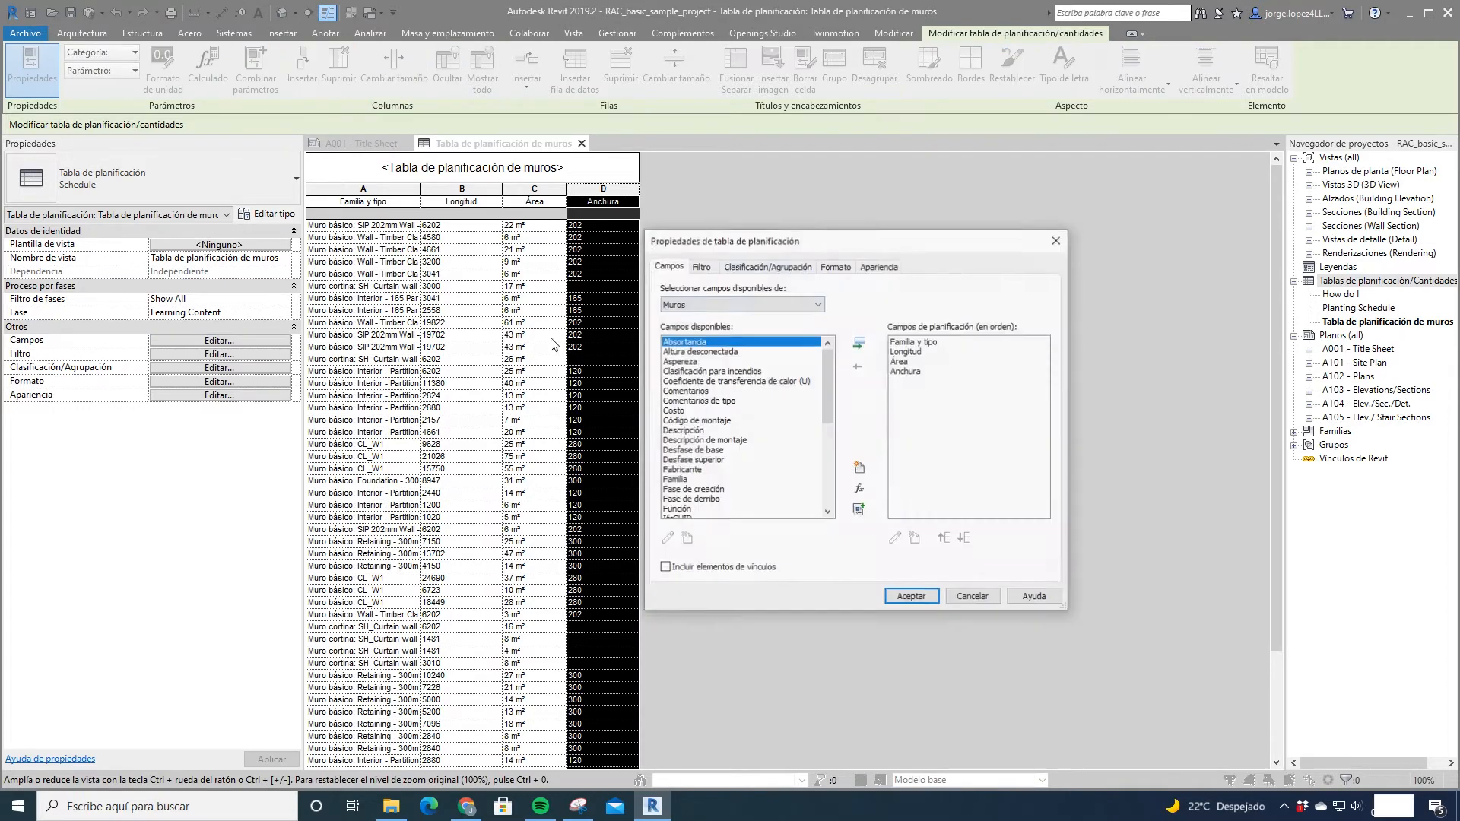
pyautogui.moveTo(832, 240); pyautogui.dragTo(873, 281)
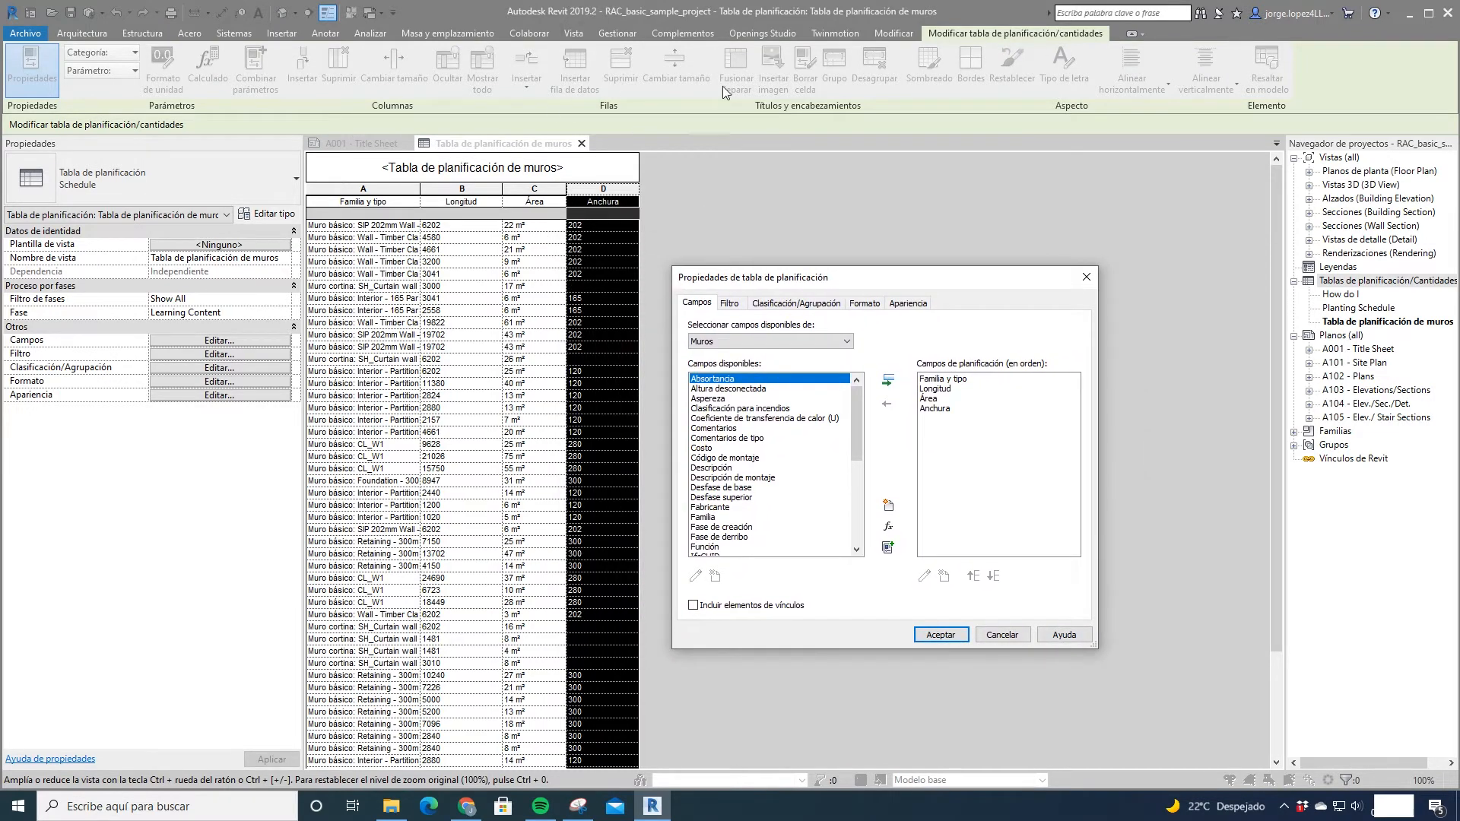
pyautogui.moveTo(940, 277); pyautogui.dragTo(778, 255)
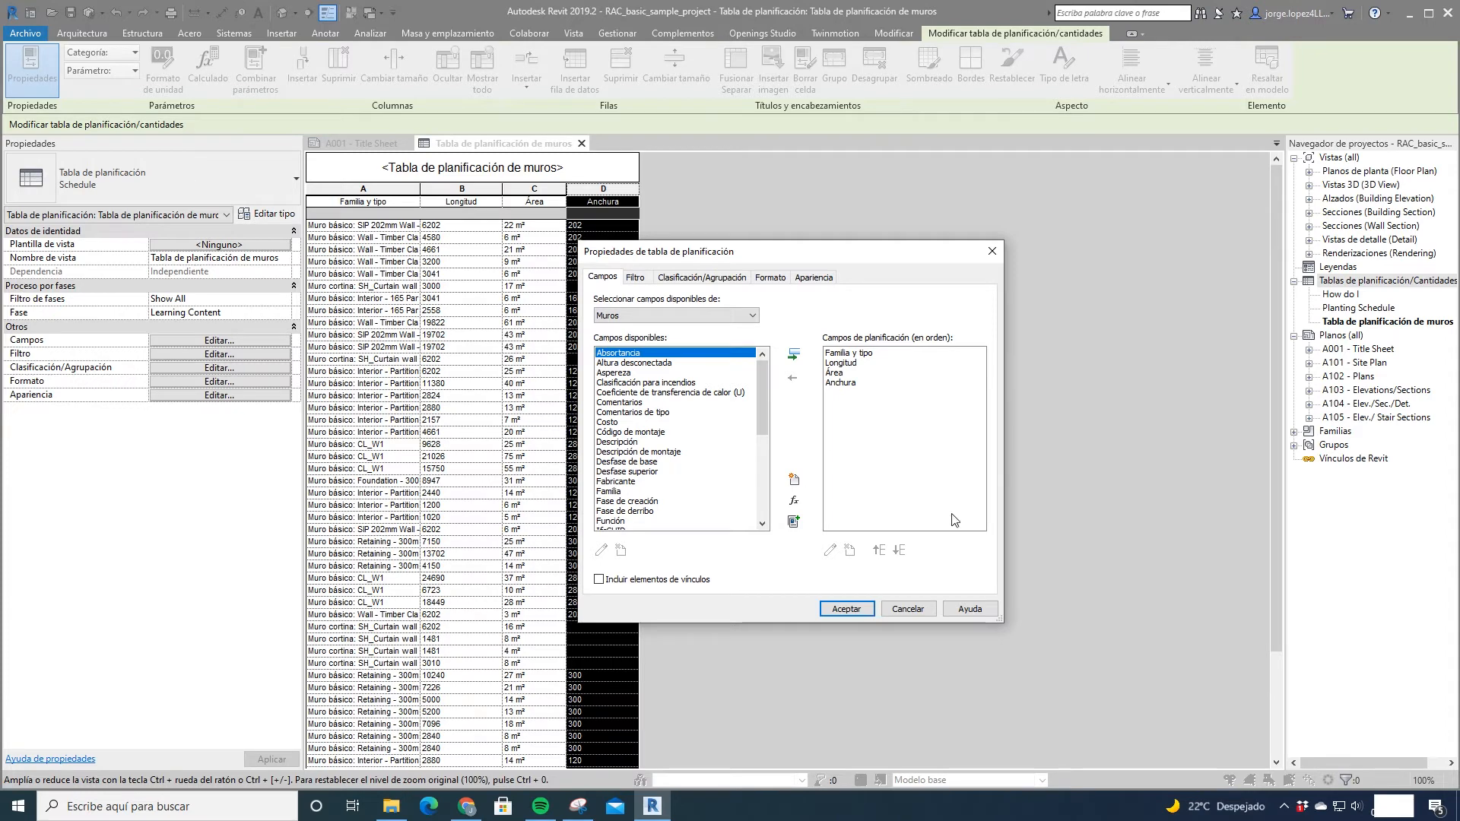
pyautogui.click(636, 279)
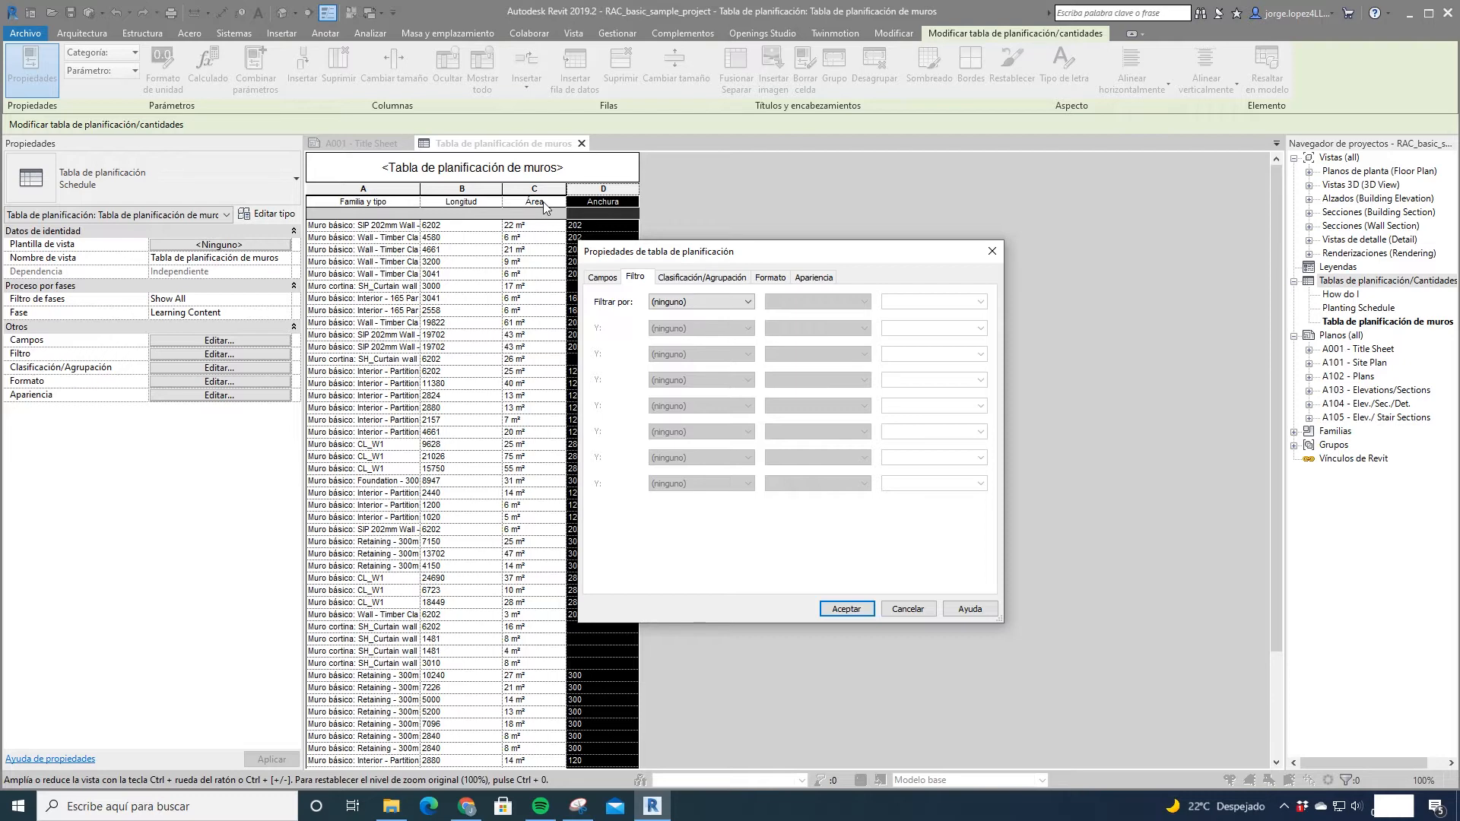
pyautogui.click(731, 302)
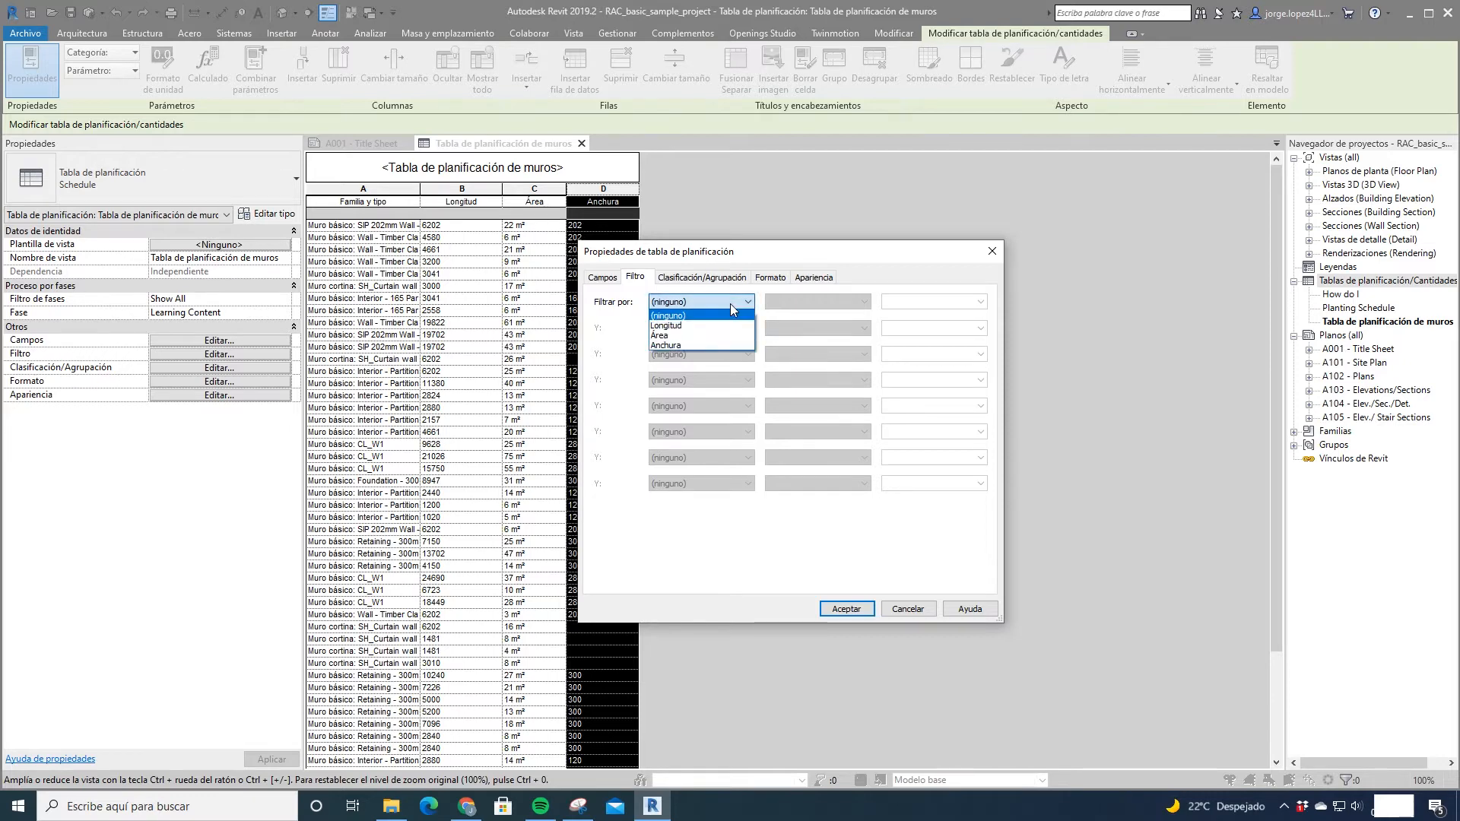
pyautogui.click(676, 335)
pyautogui.click(821, 302)
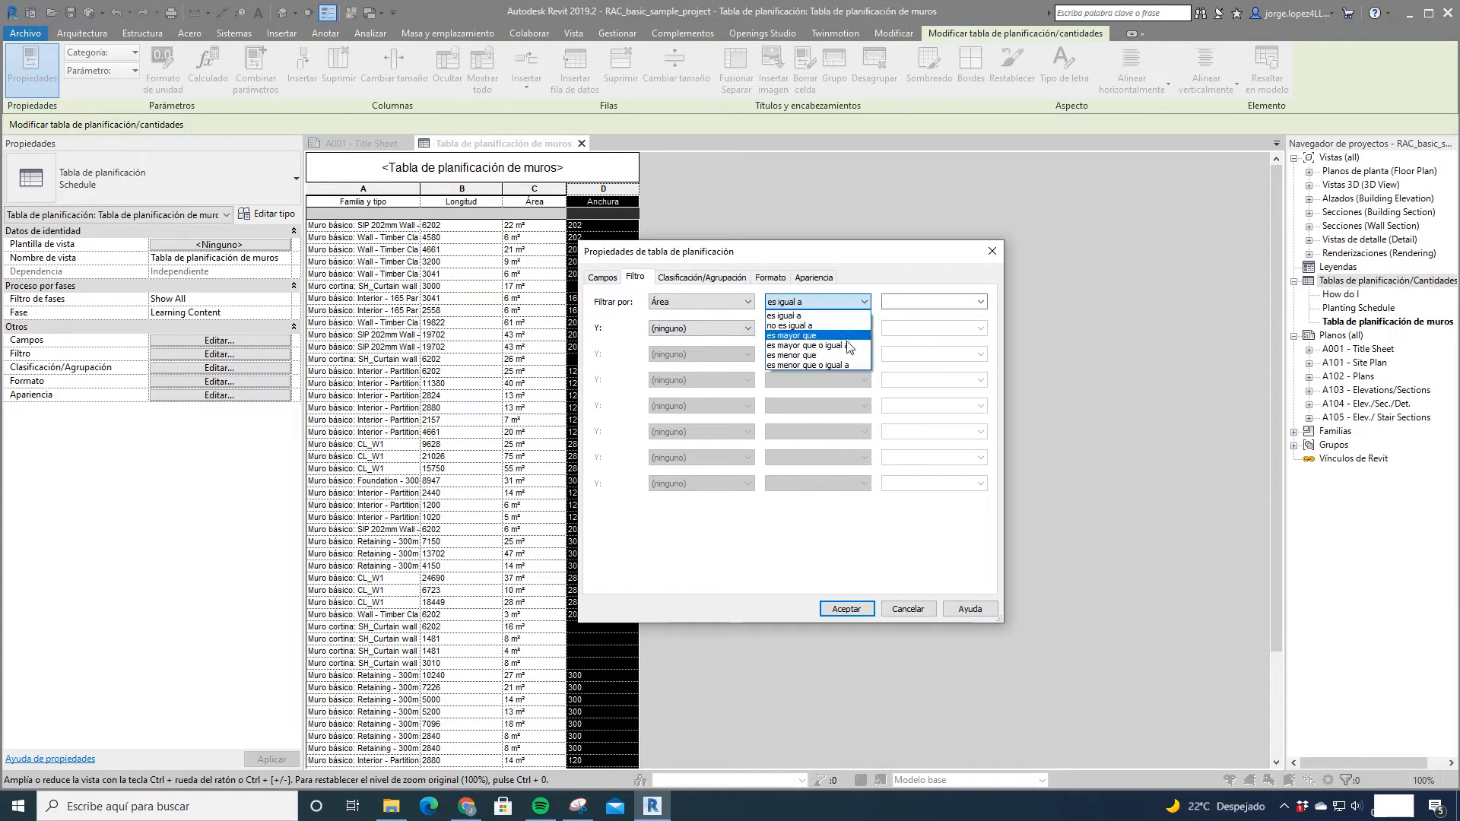
pyautogui.click(825, 356)
pyautogui.click(911, 307)
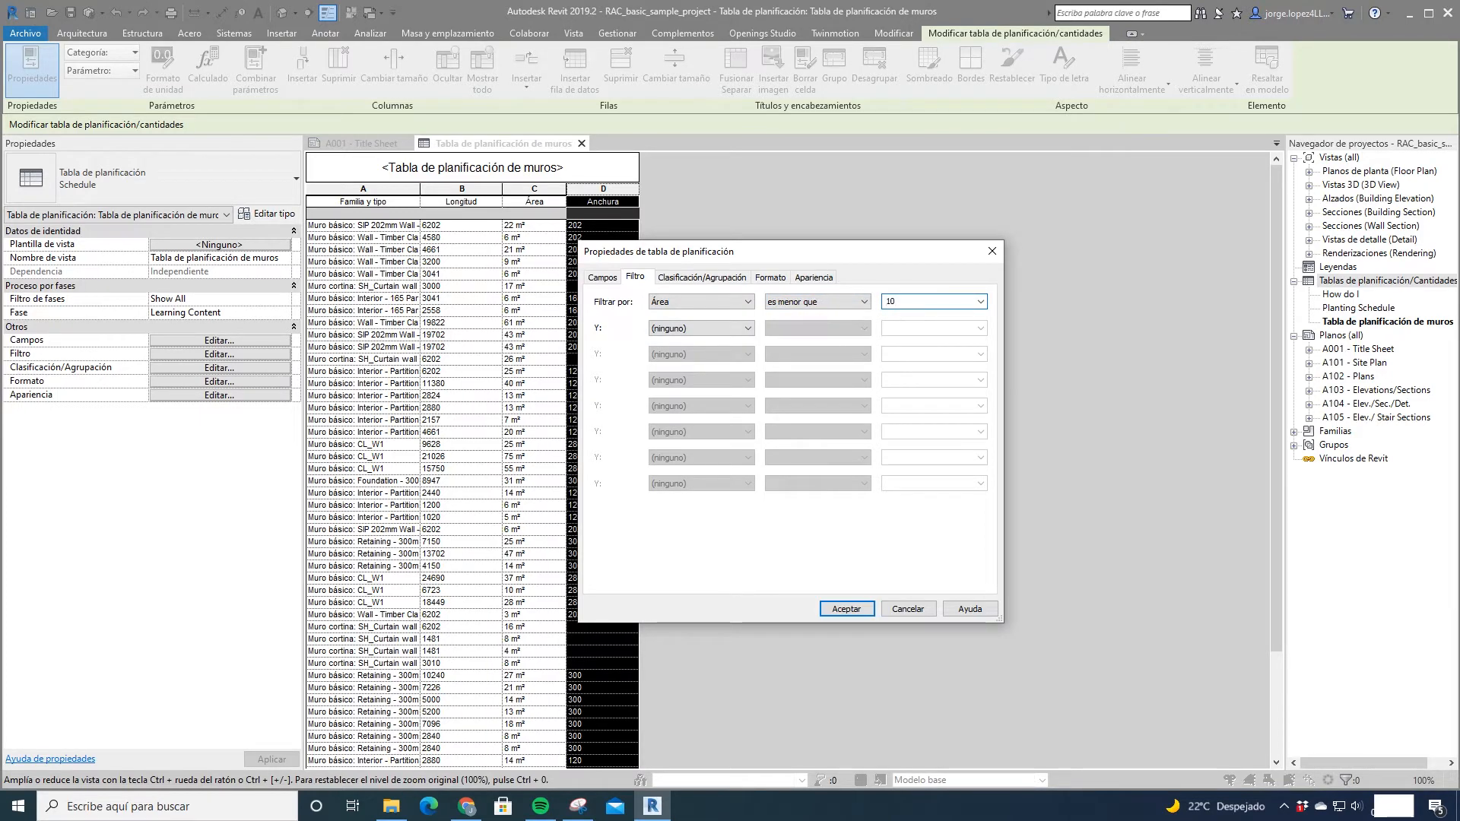
pyautogui.click(846, 609)
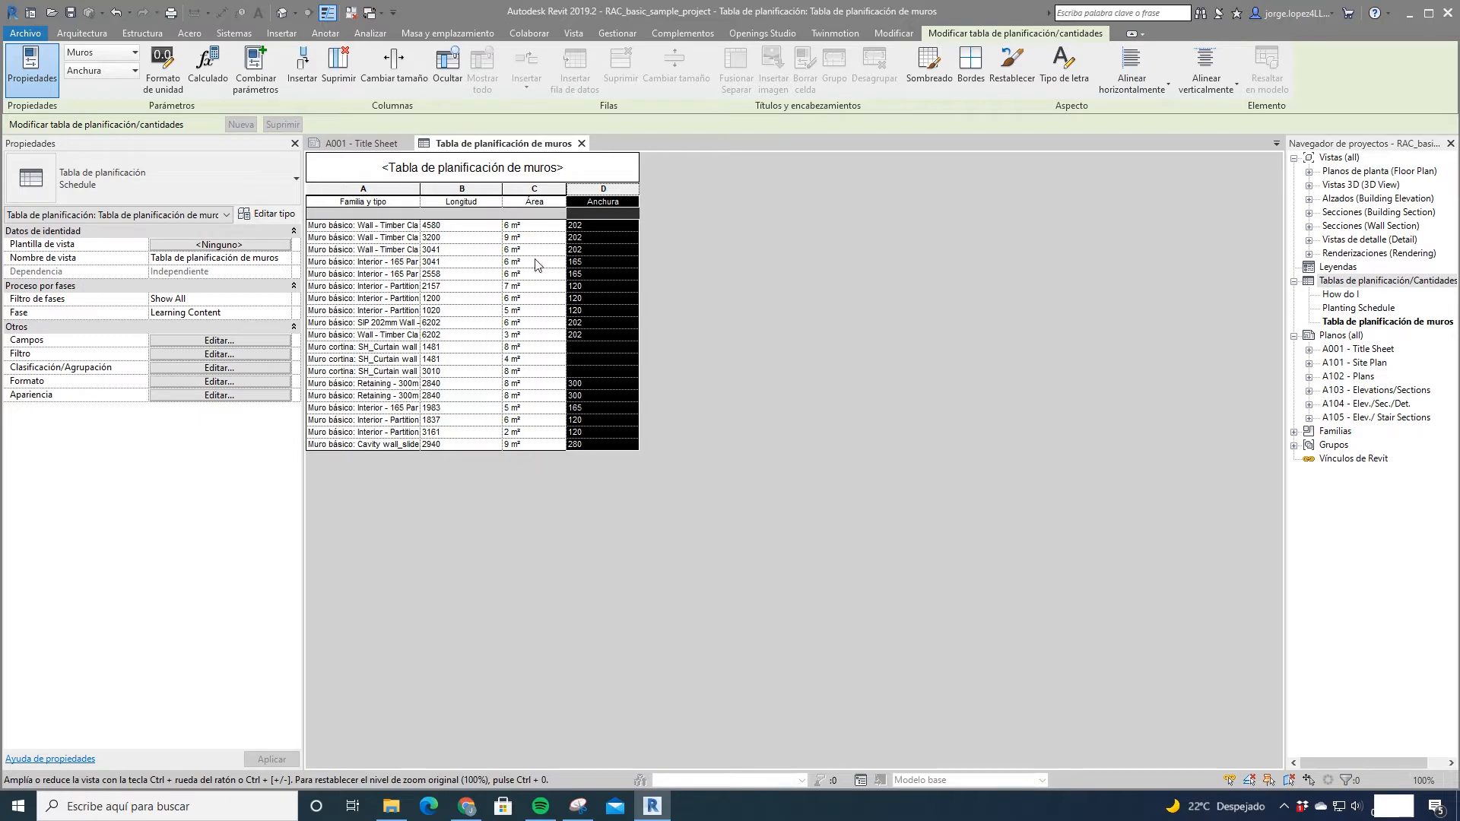
# Step: Add a second filter to the wall schedule for walls whose Longitud "es menor que" 2000
pyautogui.click(230, 352)
pyautogui.click(709, 329)
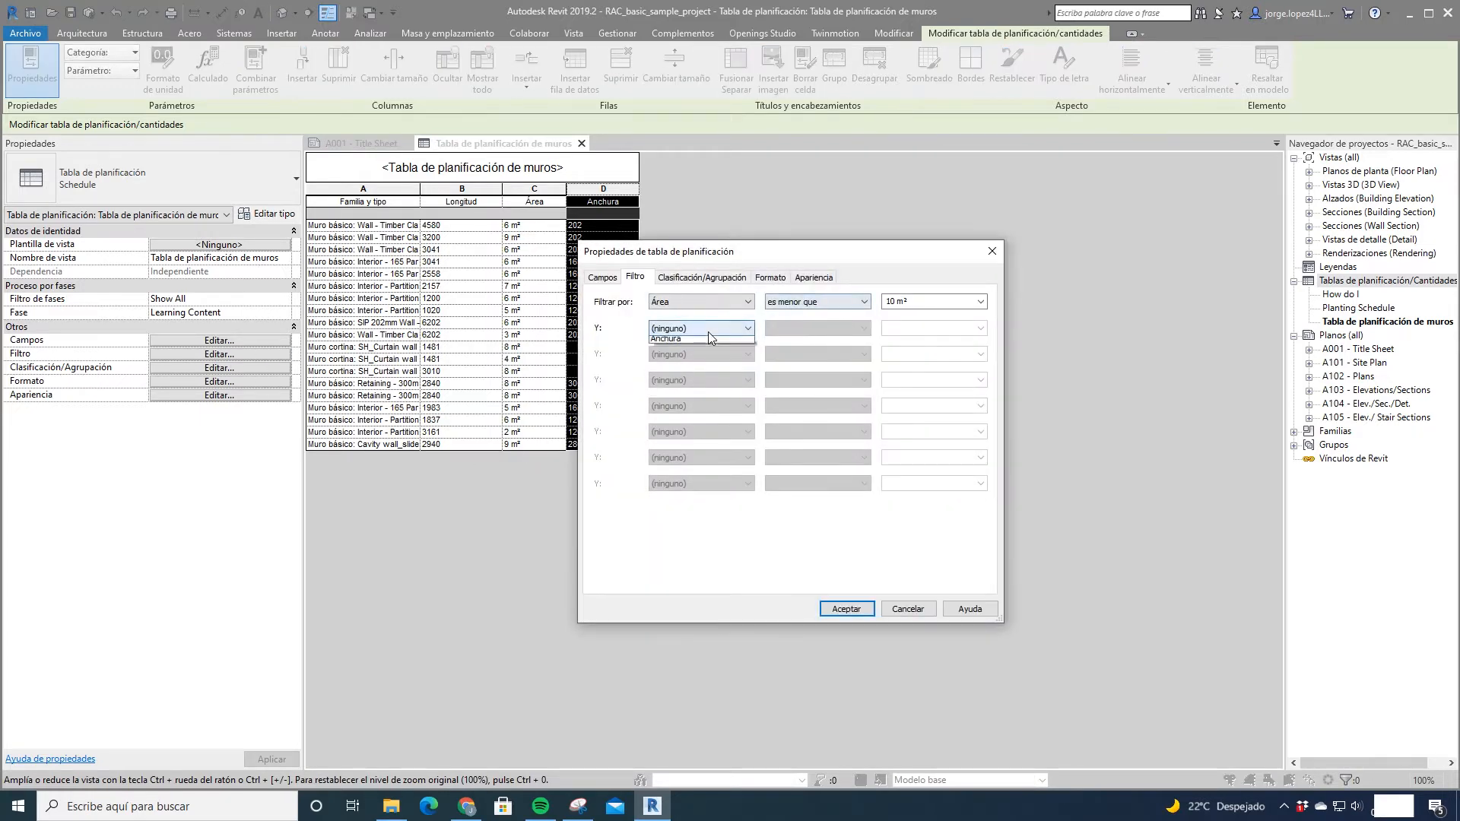
pyautogui.click(688, 359)
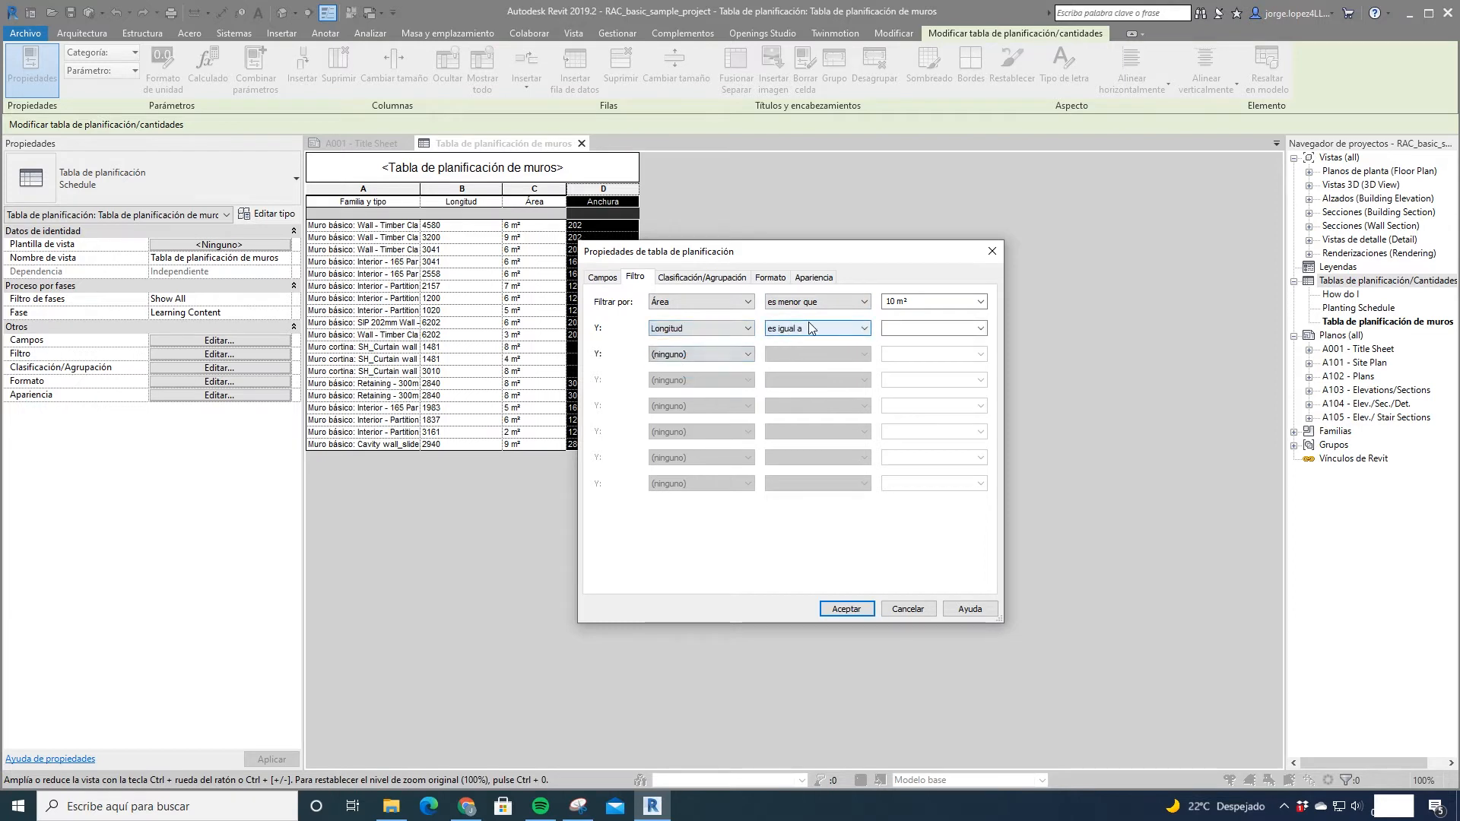
pyautogui.moveTo(810, 258); pyautogui.dragTo(880, 273)
pyautogui.click(885, 344)
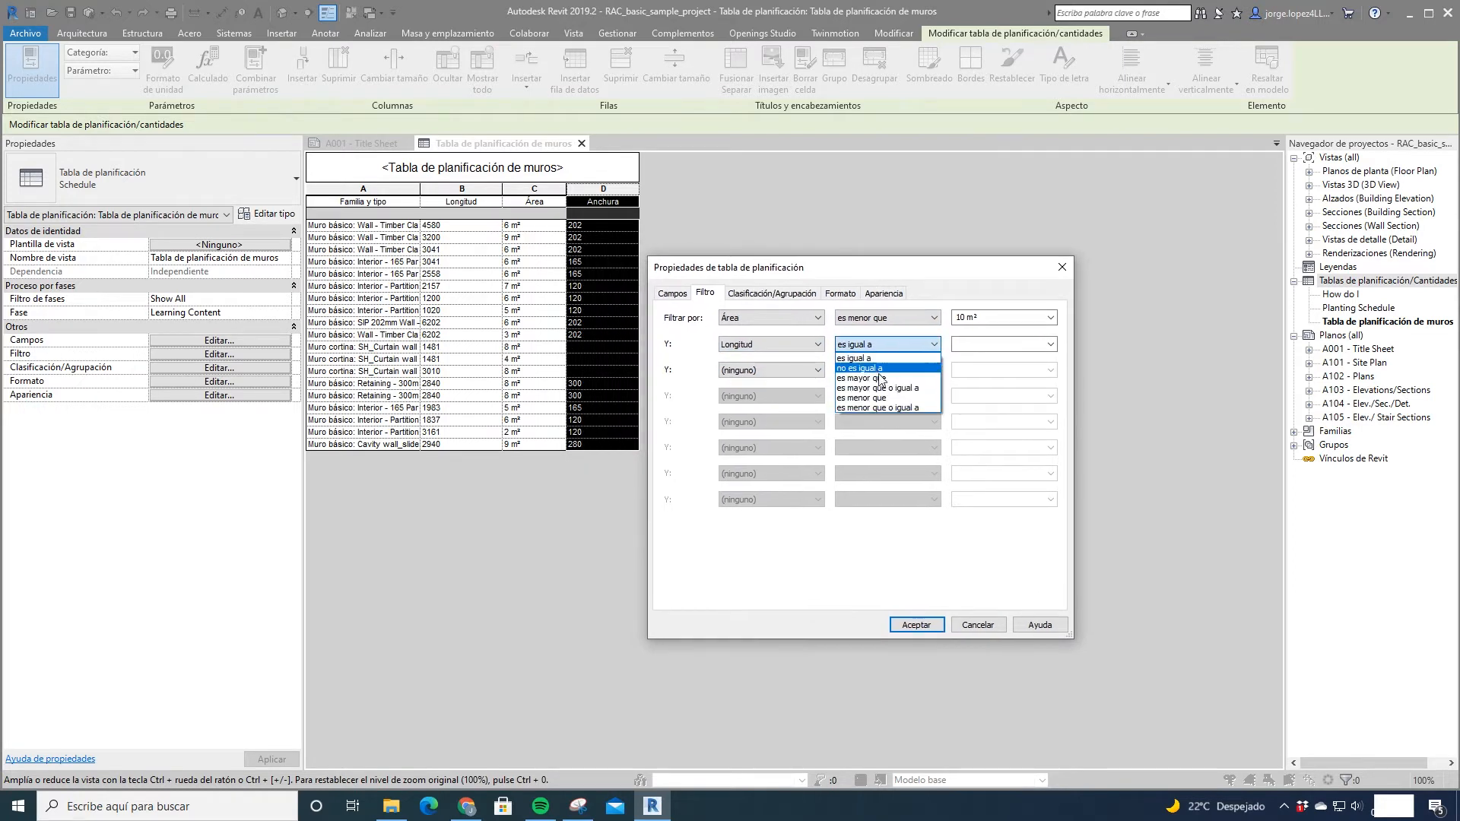
pyautogui.click(874, 398)
pyautogui.click(979, 348)
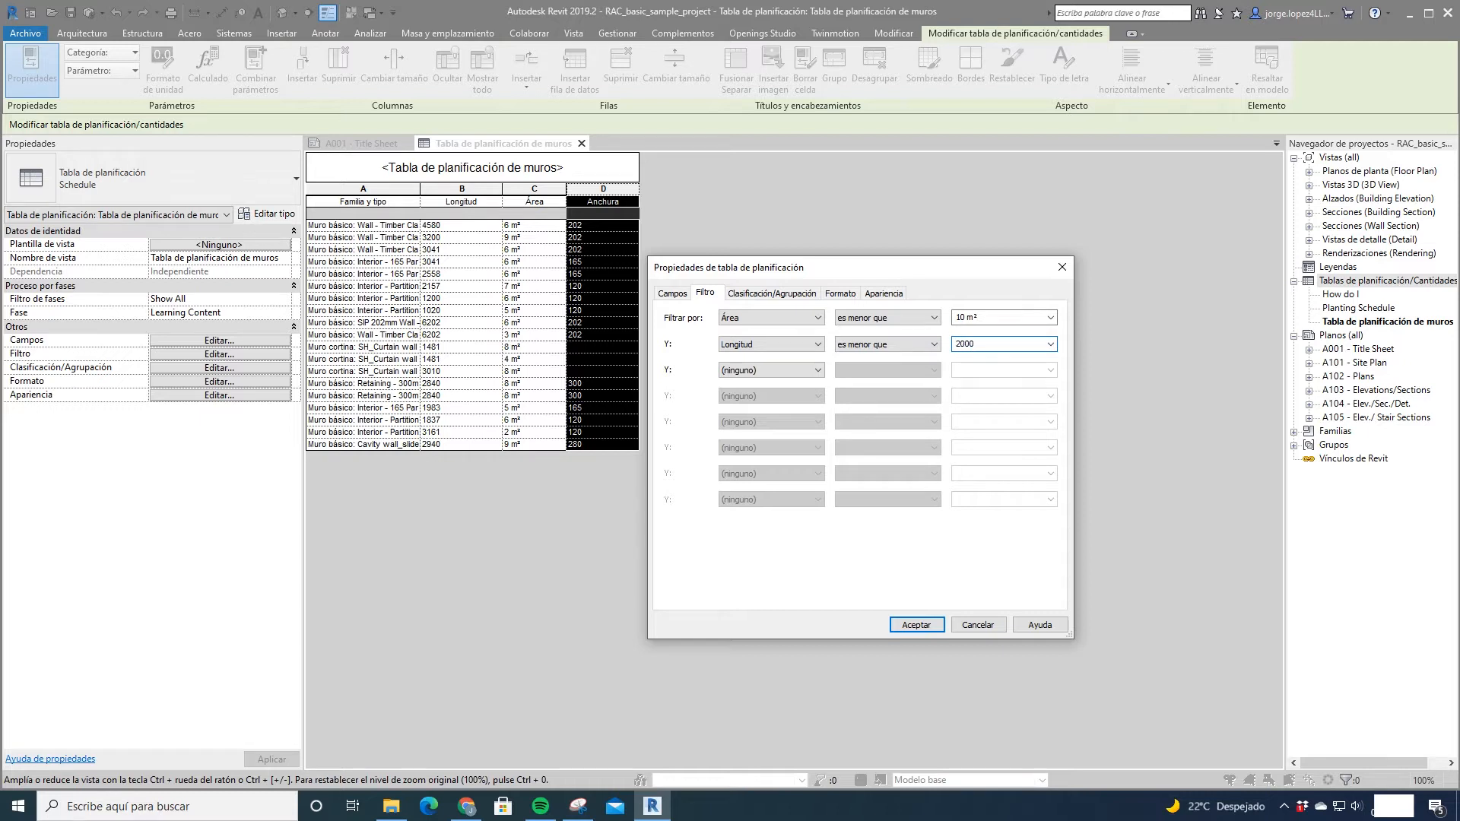
pyautogui.click(929, 629)
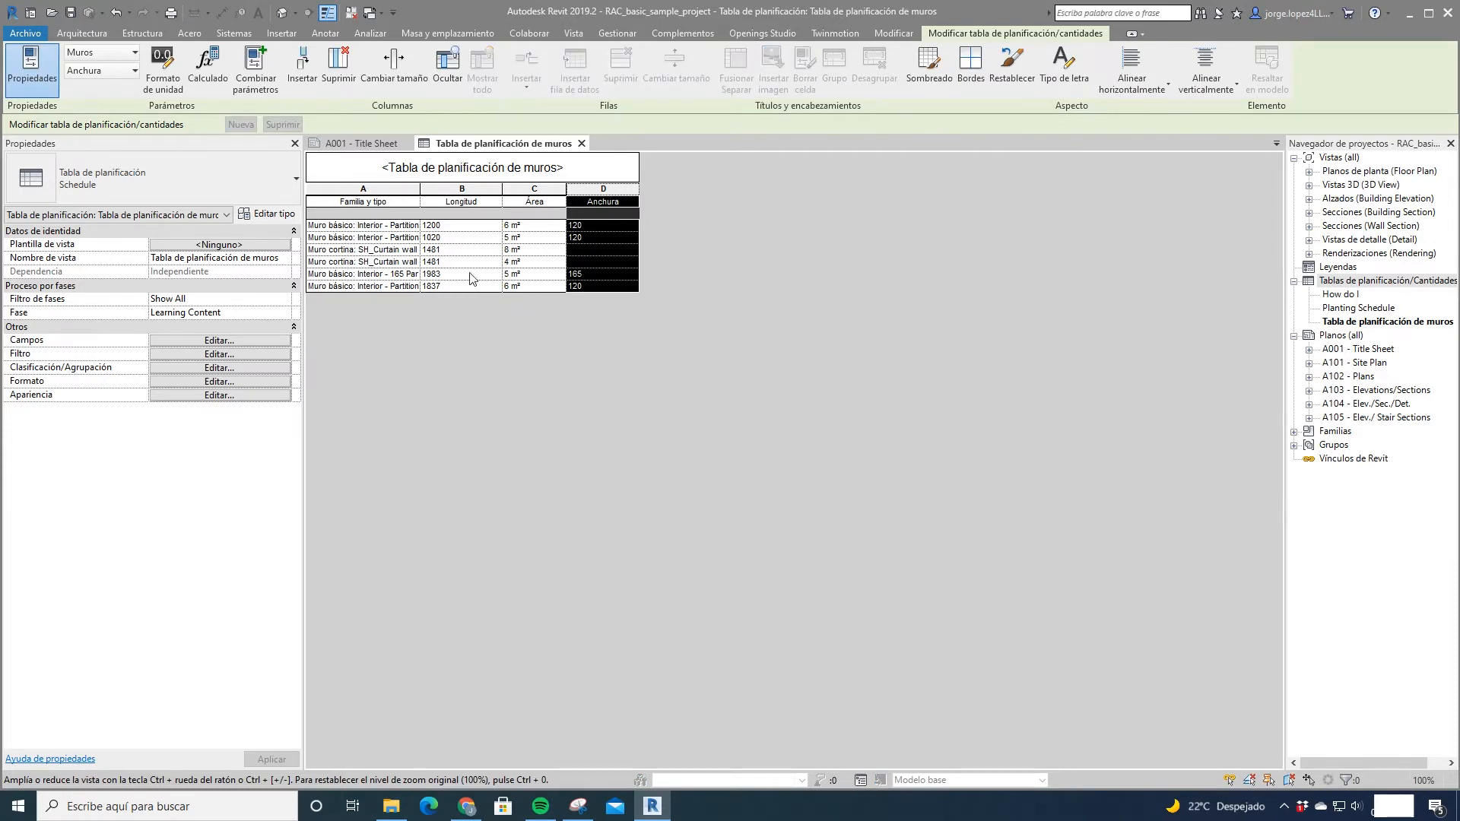
# Step: Remove the Longitud and Área filters by setting both to (ninguno) and apply the change to the wall schedule
pyautogui.click(253, 353)
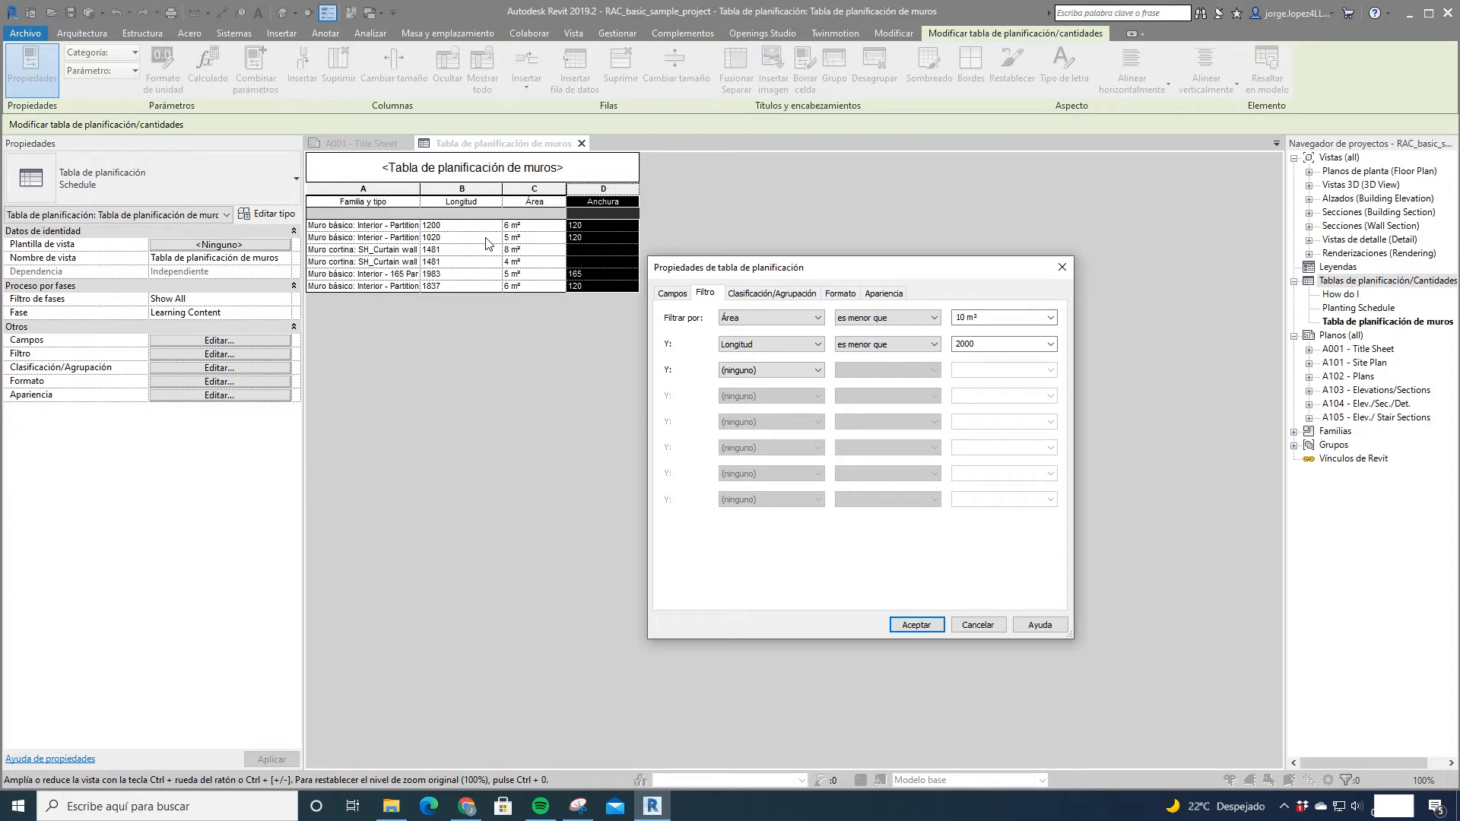
pyautogui.click(787, 346)
pyautogui.click(761, 358)
pyautogui.click(753, 318)
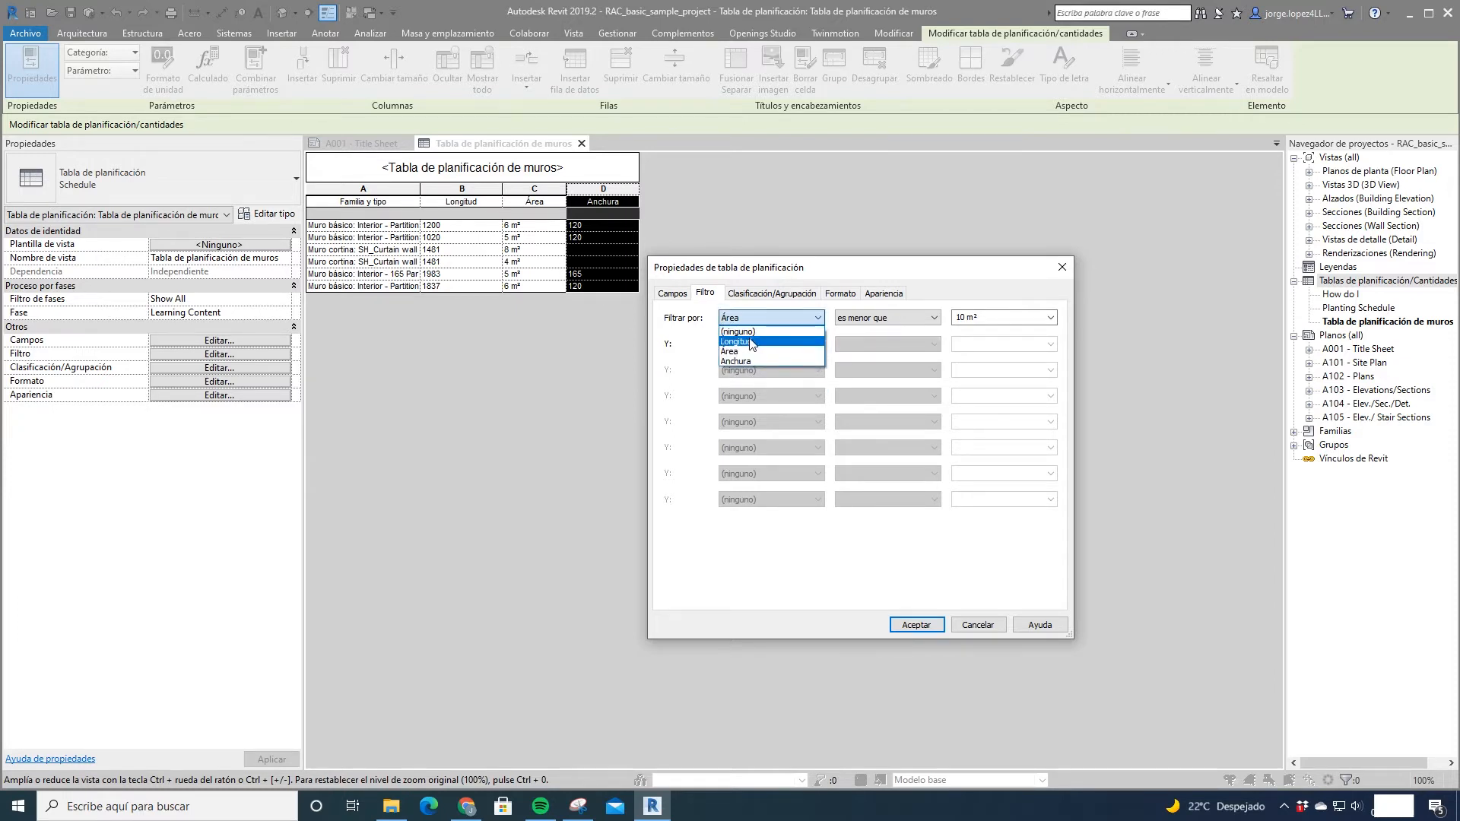
pyautogui.click(739, 332)
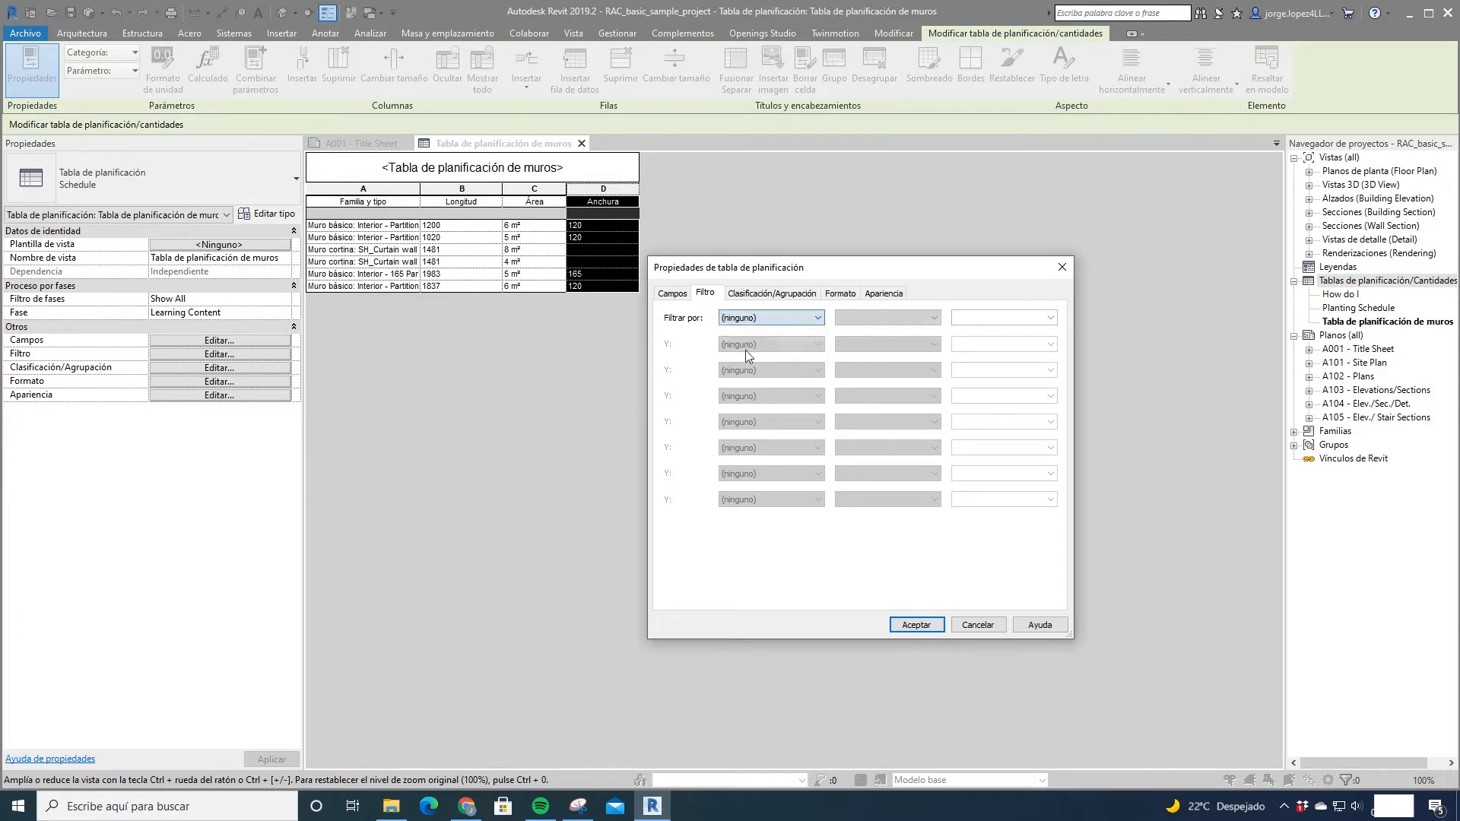
pyautogui.click(790, 299)
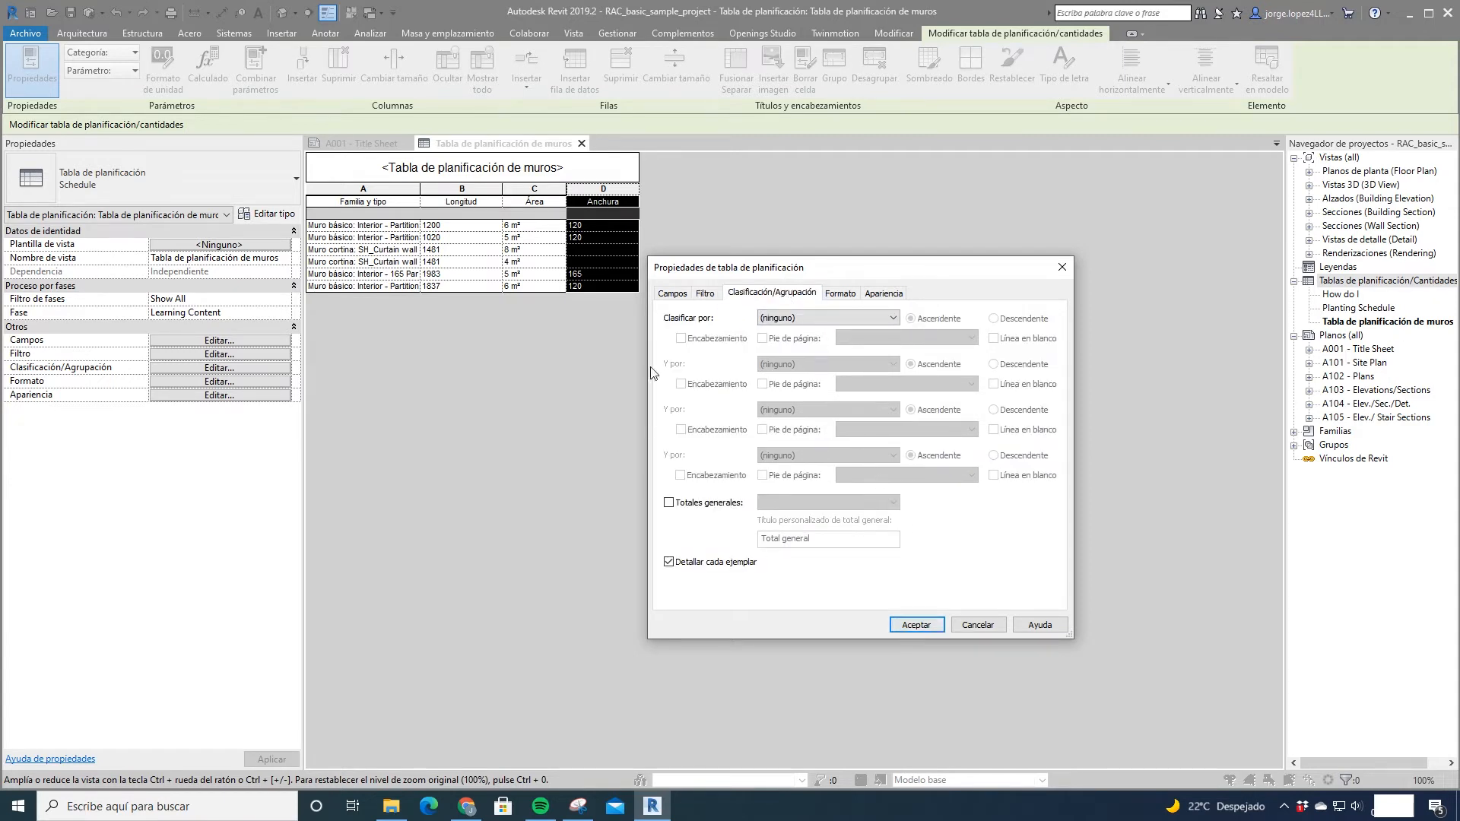
pyautogui.click(915, 625)
# Step: Sort the wall schedule by Familia y tipo in ascending order and look through the sorted rows
pyautogui.scroll(-4, 537, 270)
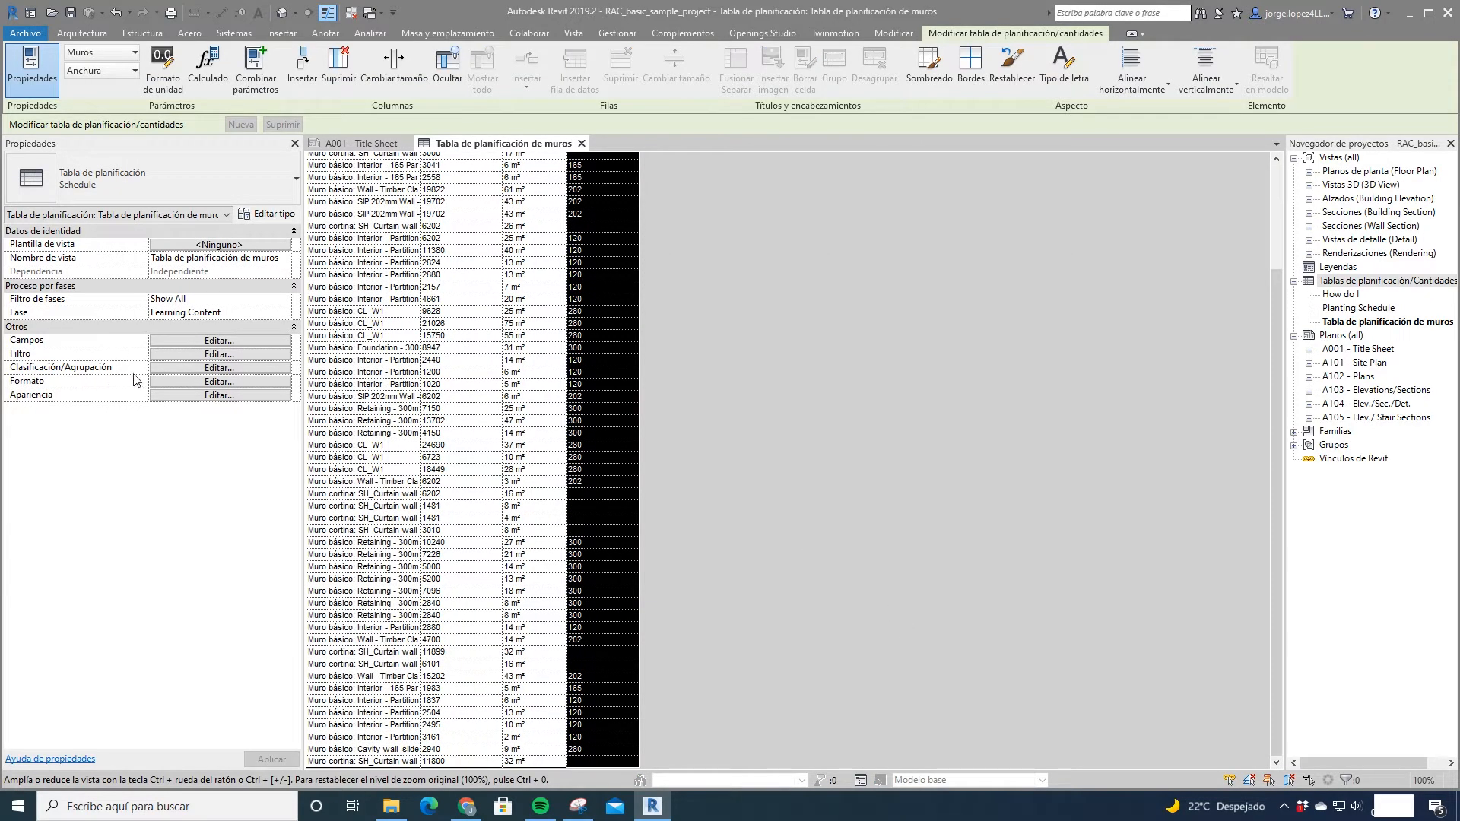
pyautogui.click(214, 368)
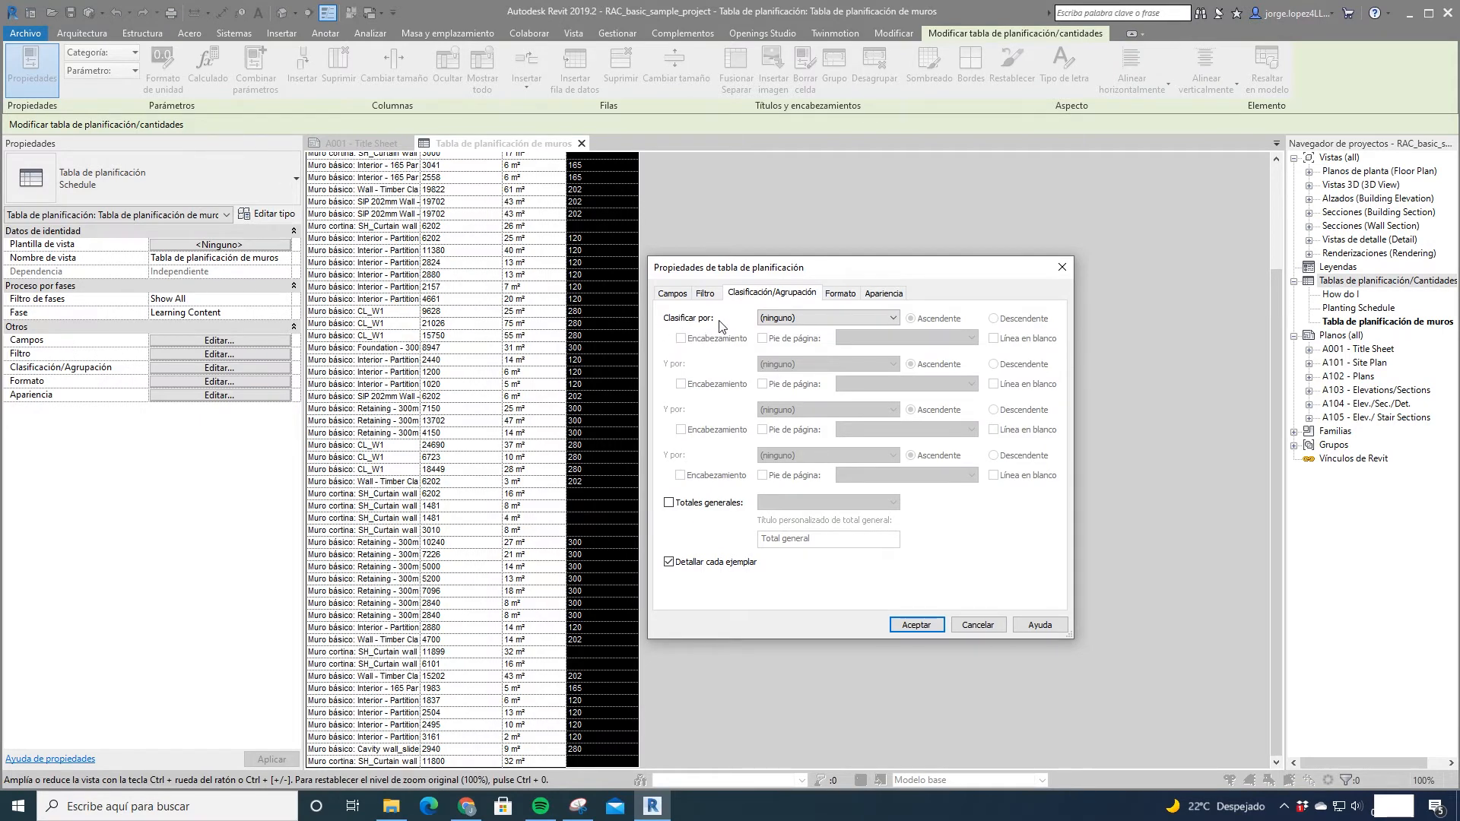
pyautogui.click(856, 318)
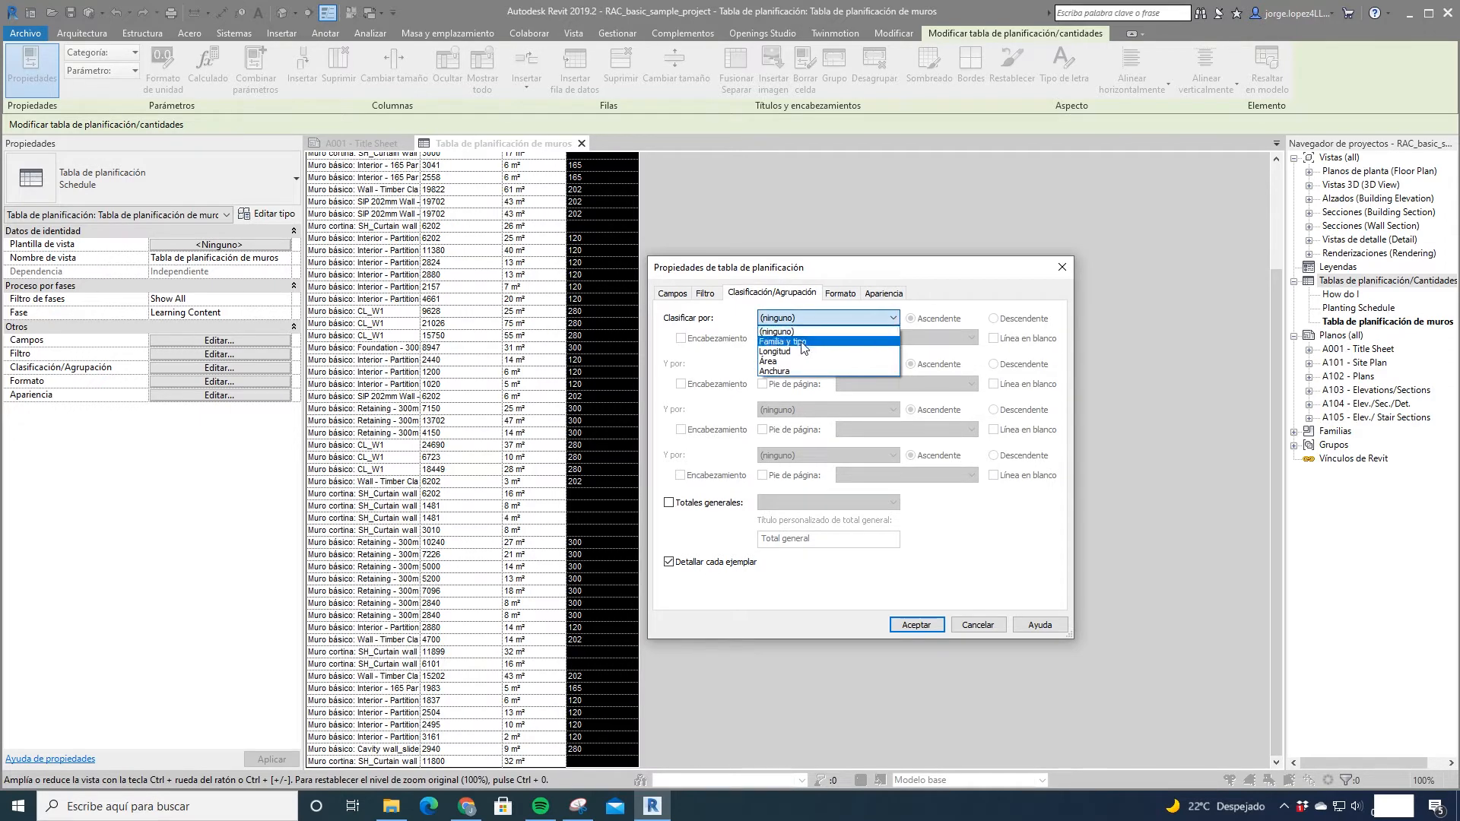
pyautogui.click(791, 342)
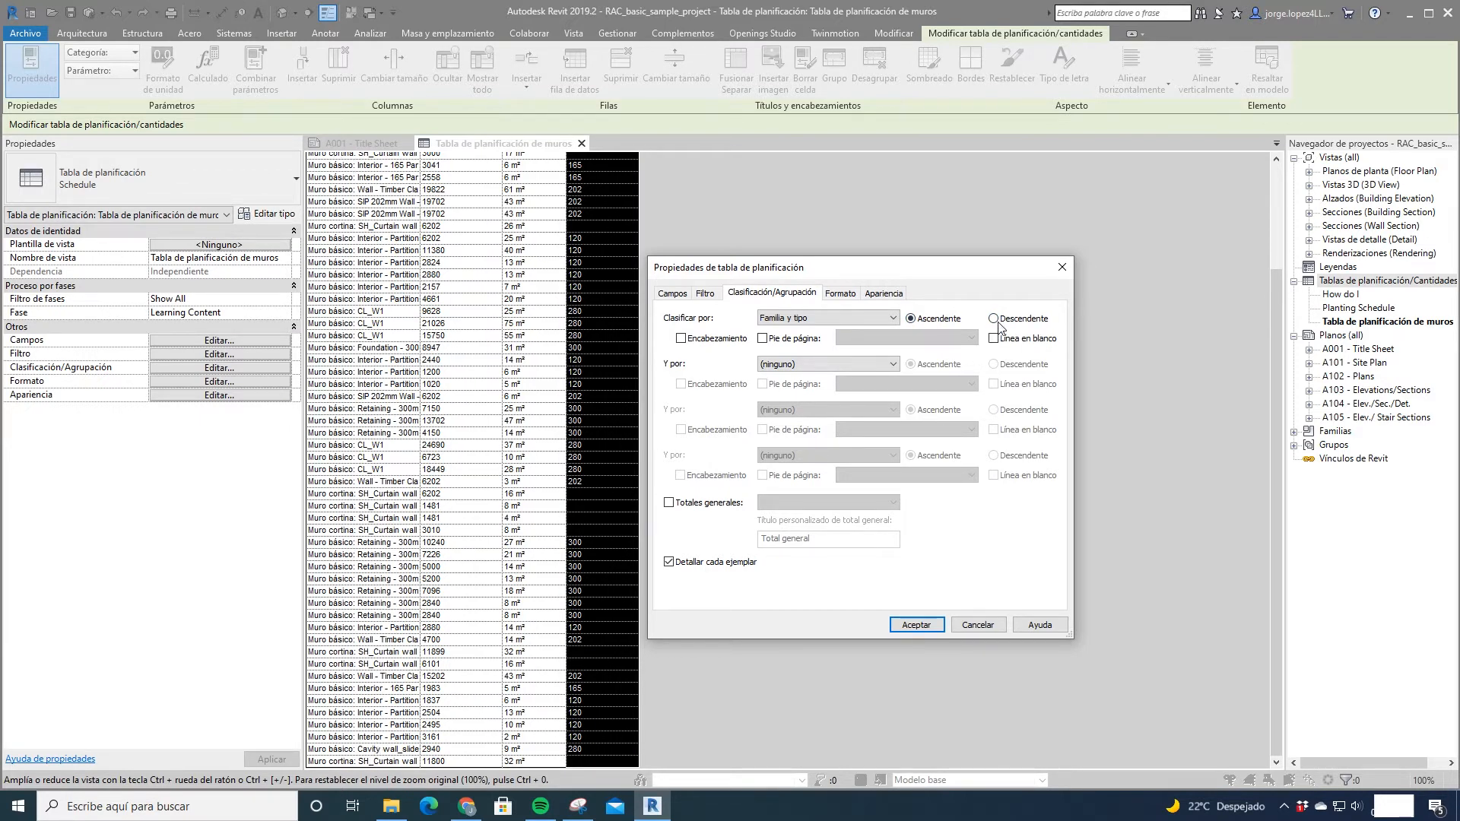
pyautogui.click(915, 625)
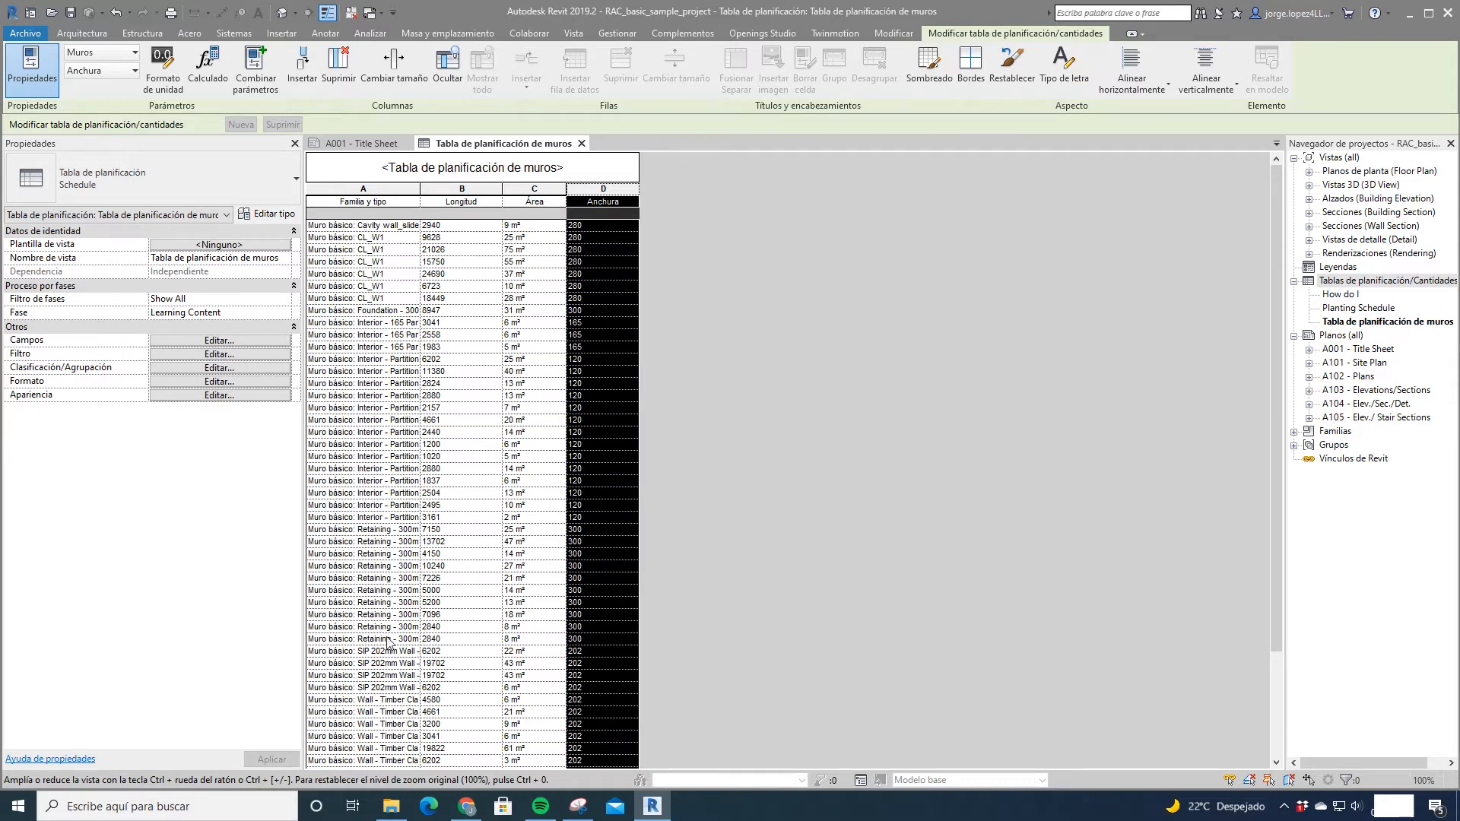
pyautogui.scroll(-3, 402, 699)
pyautogui.scroll(3, 400, 715)
# Step: Add an Encabezamiento and a Pie de página with Título, recuento y totales to the Familia y tipo groups of the wall schedule
pyautogui.click(220, 368)
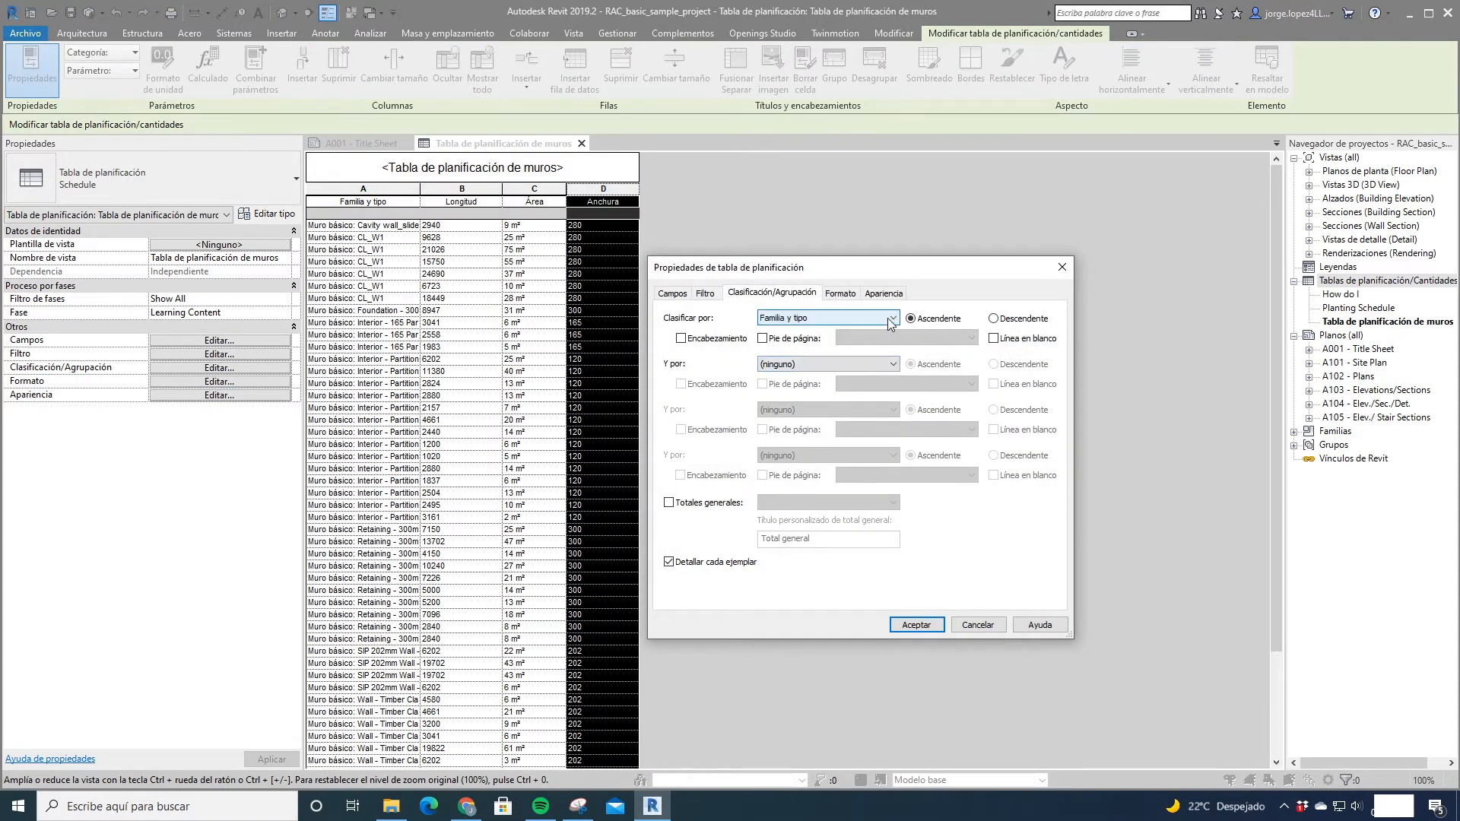
pyautogui.click(993, 319)
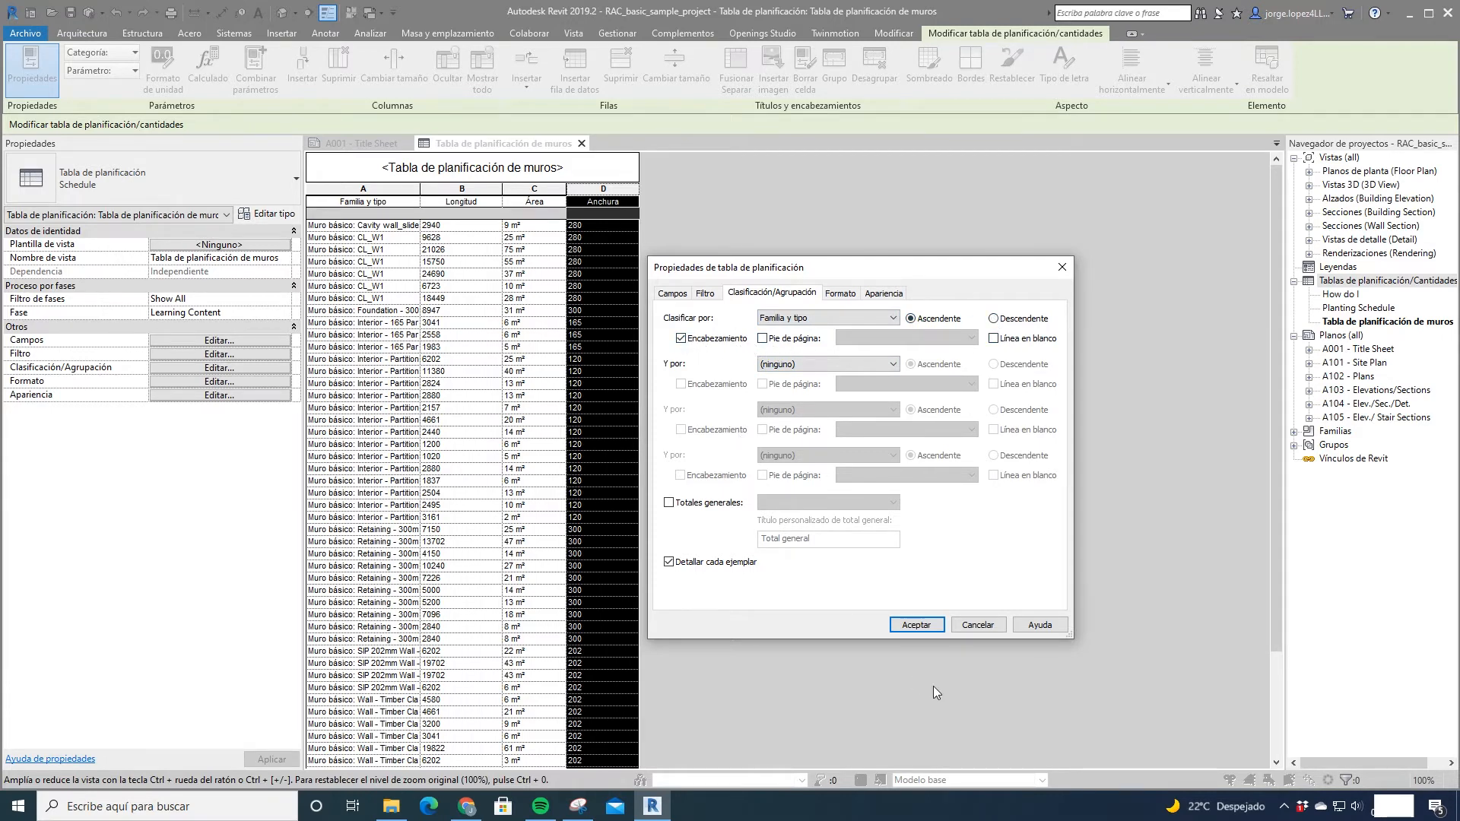
pyautogui.click(916, 625)
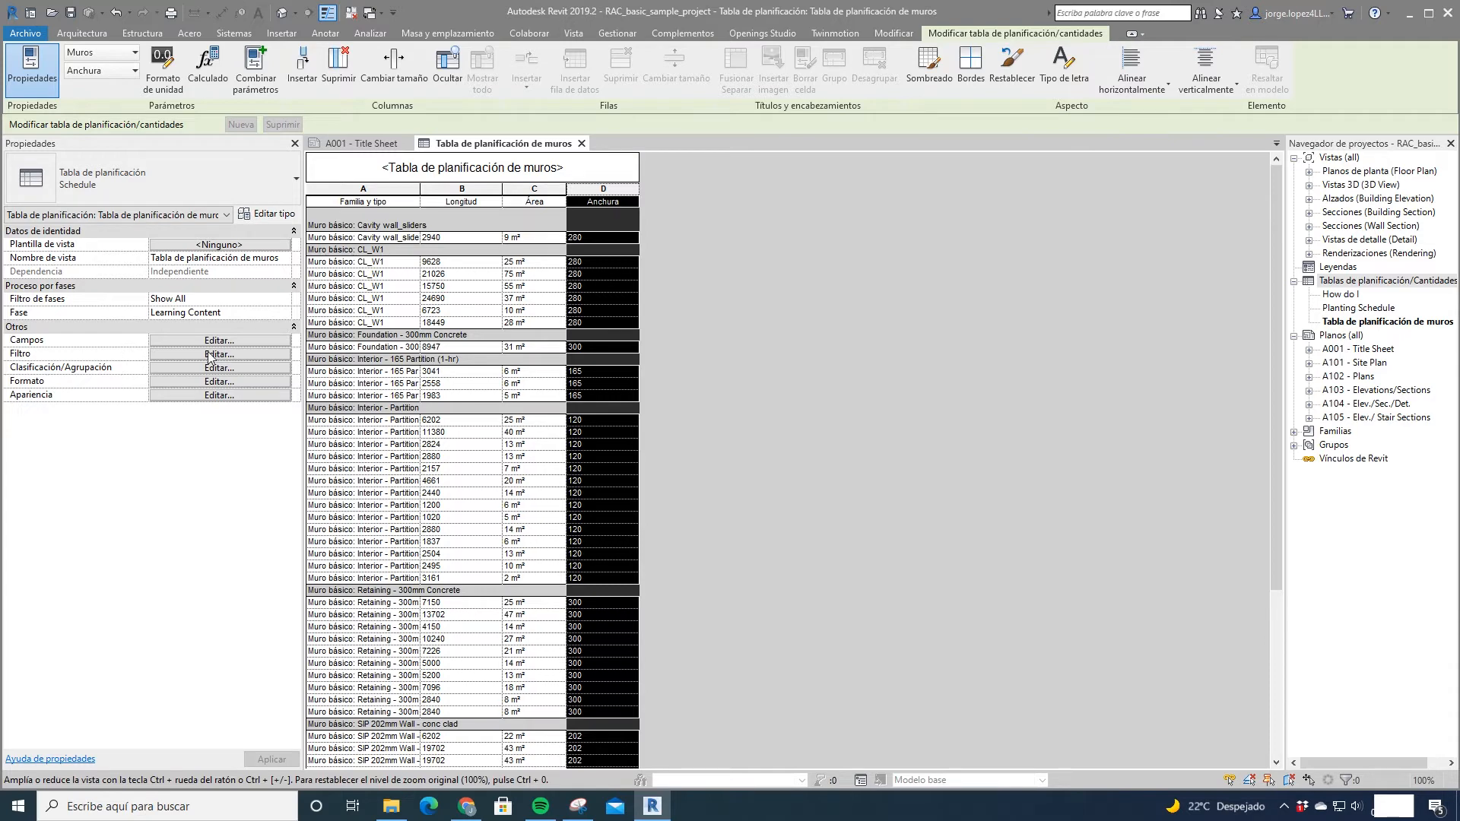
pyautogui.click(230, 369)
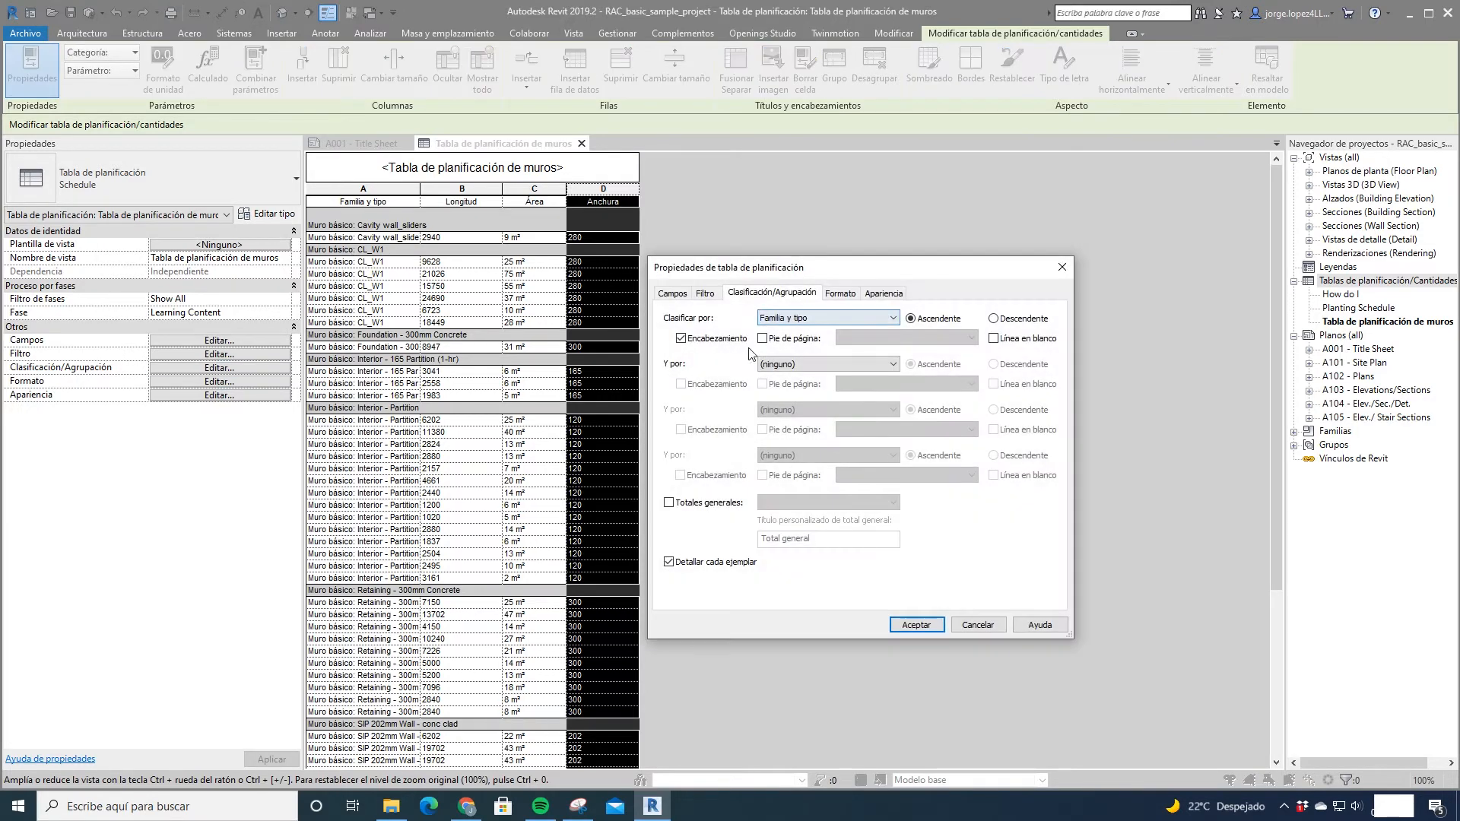
pyautogui.click(763, 340)
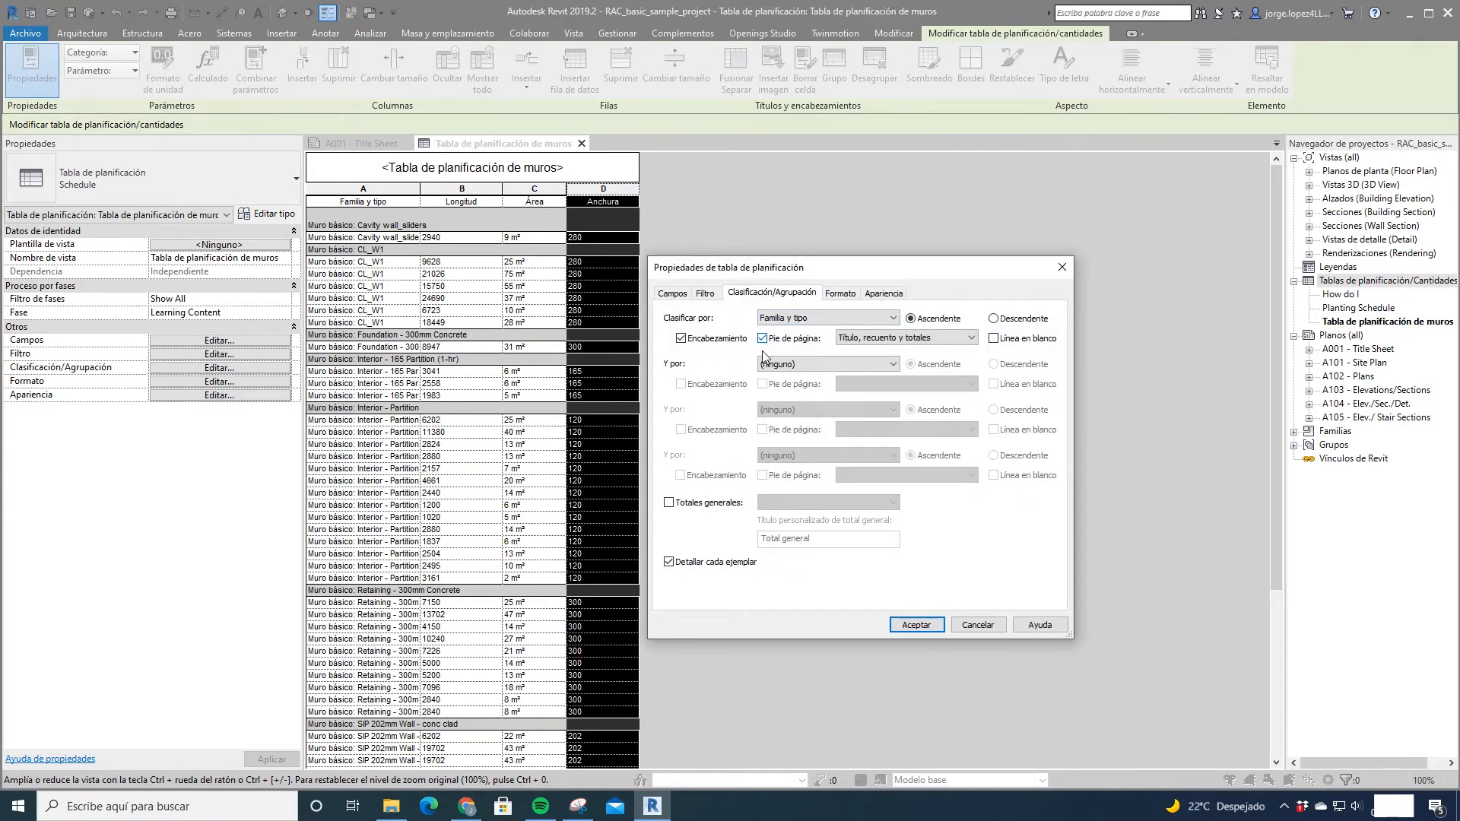
pyautogui.click(926, 627)
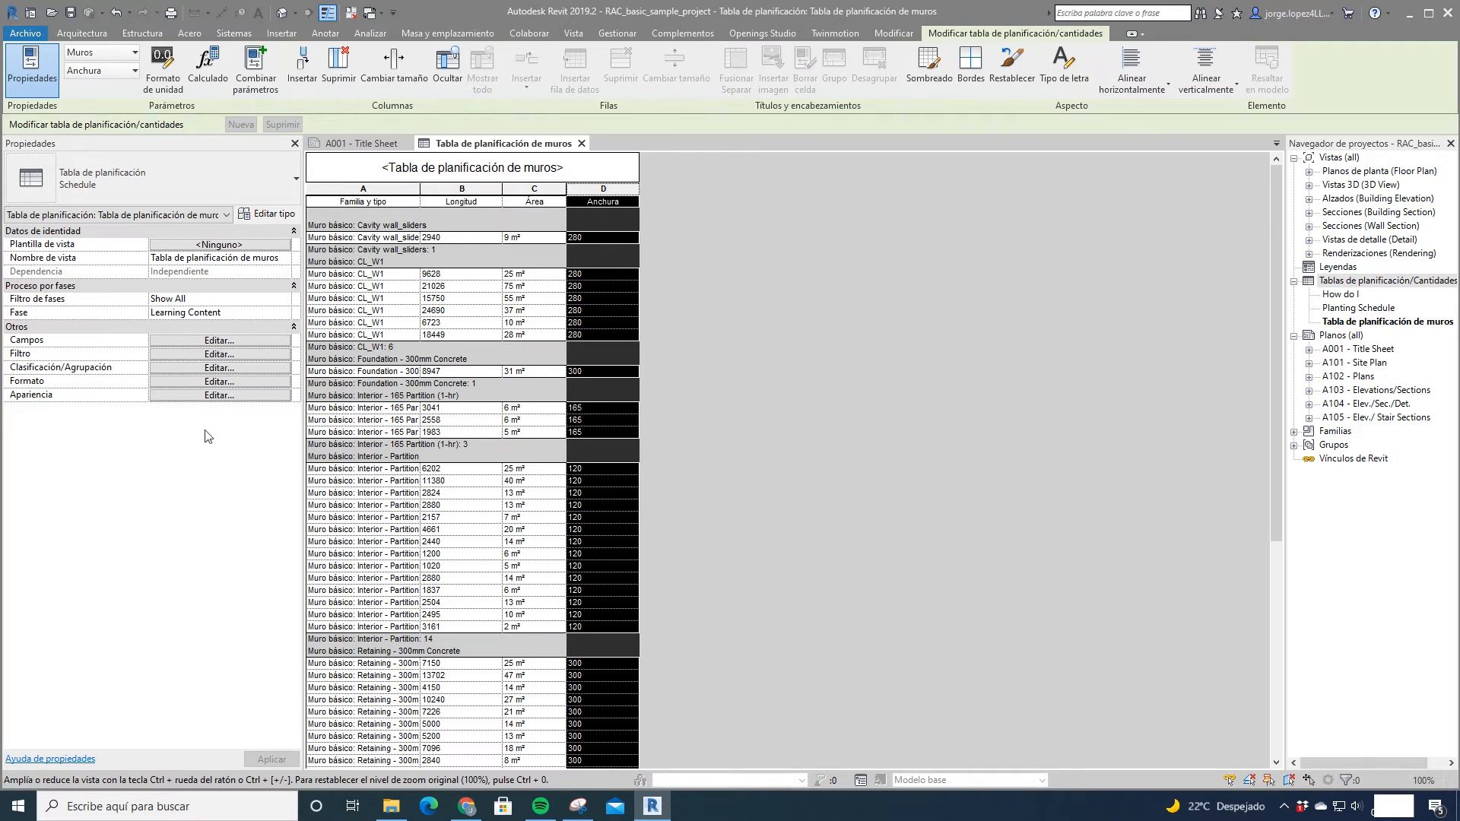
# Step: Check the footer options and add a Línea en blanco between the Familia y tipo groups, keeping Título, recuento y totales
pyautogui.click(222, 369)
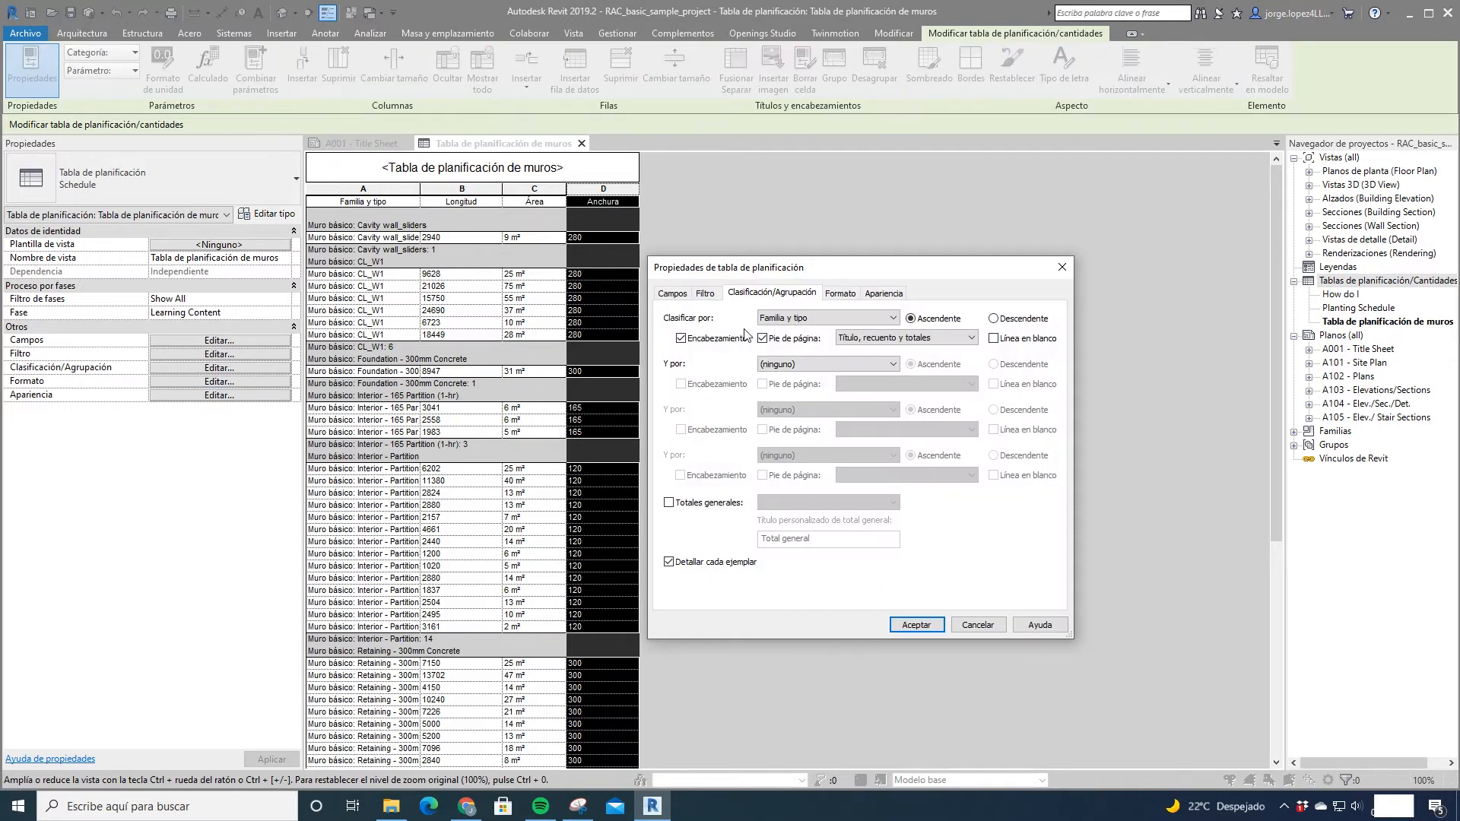
pyautogui.click(936, 340)
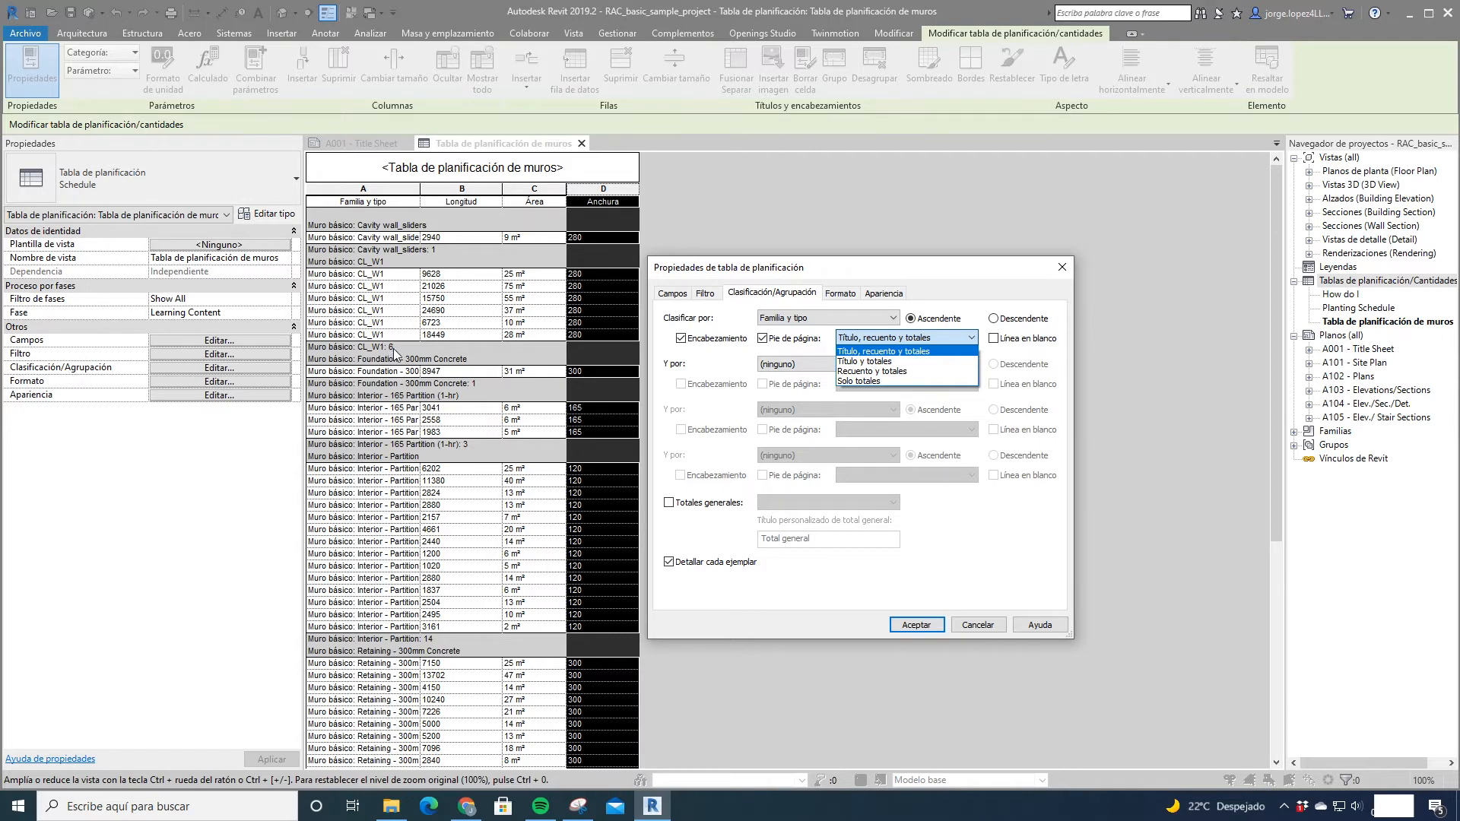
pyautogui.click(989, 555)
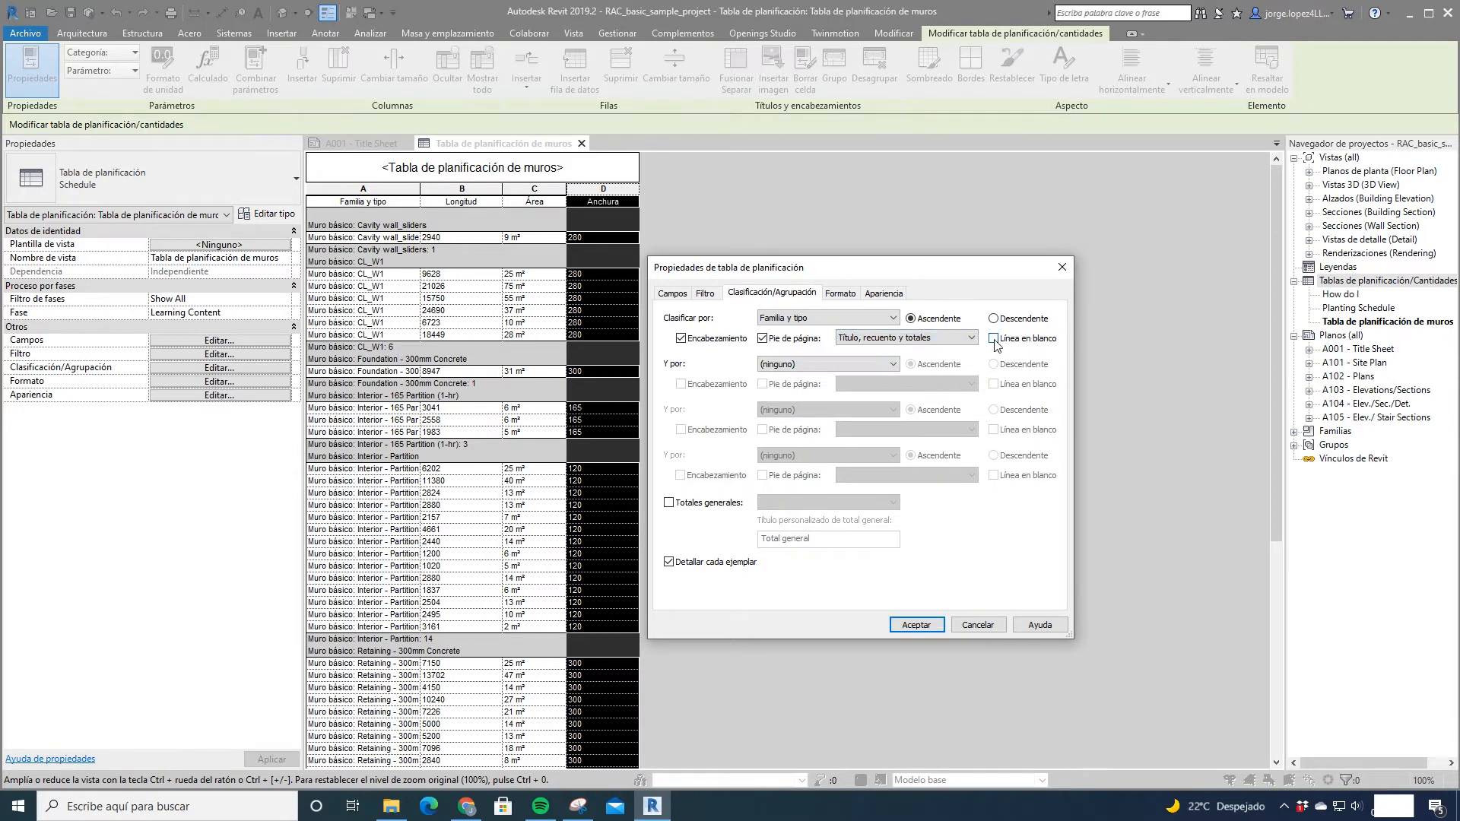
pyautogui.click(994, 339)
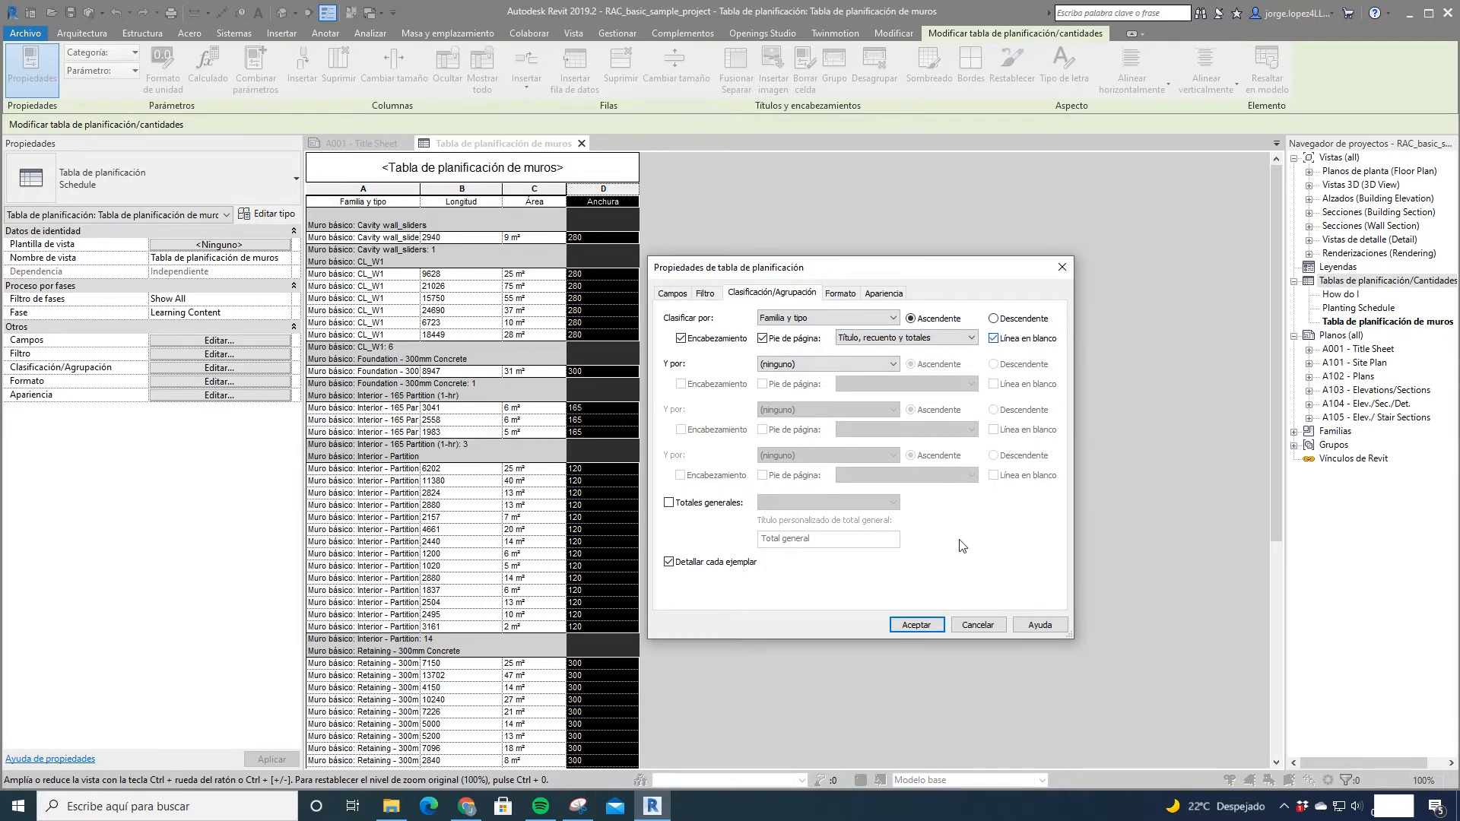
pyautogui.click(912, 625)
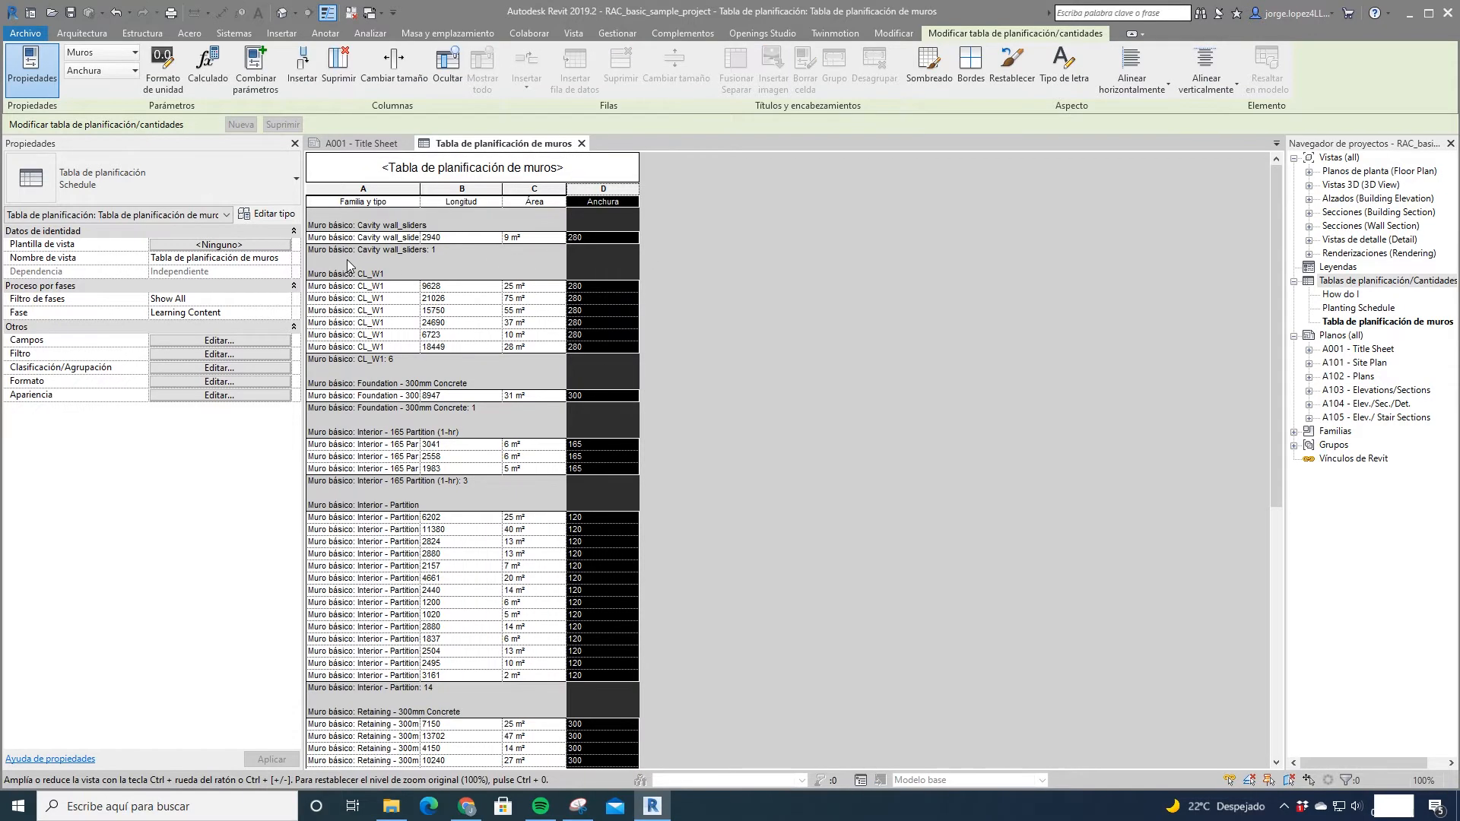
# Step: Add Área in ascending order as the second sorting level of the wall schedule and apply it
pyautogui.click(210, 368)
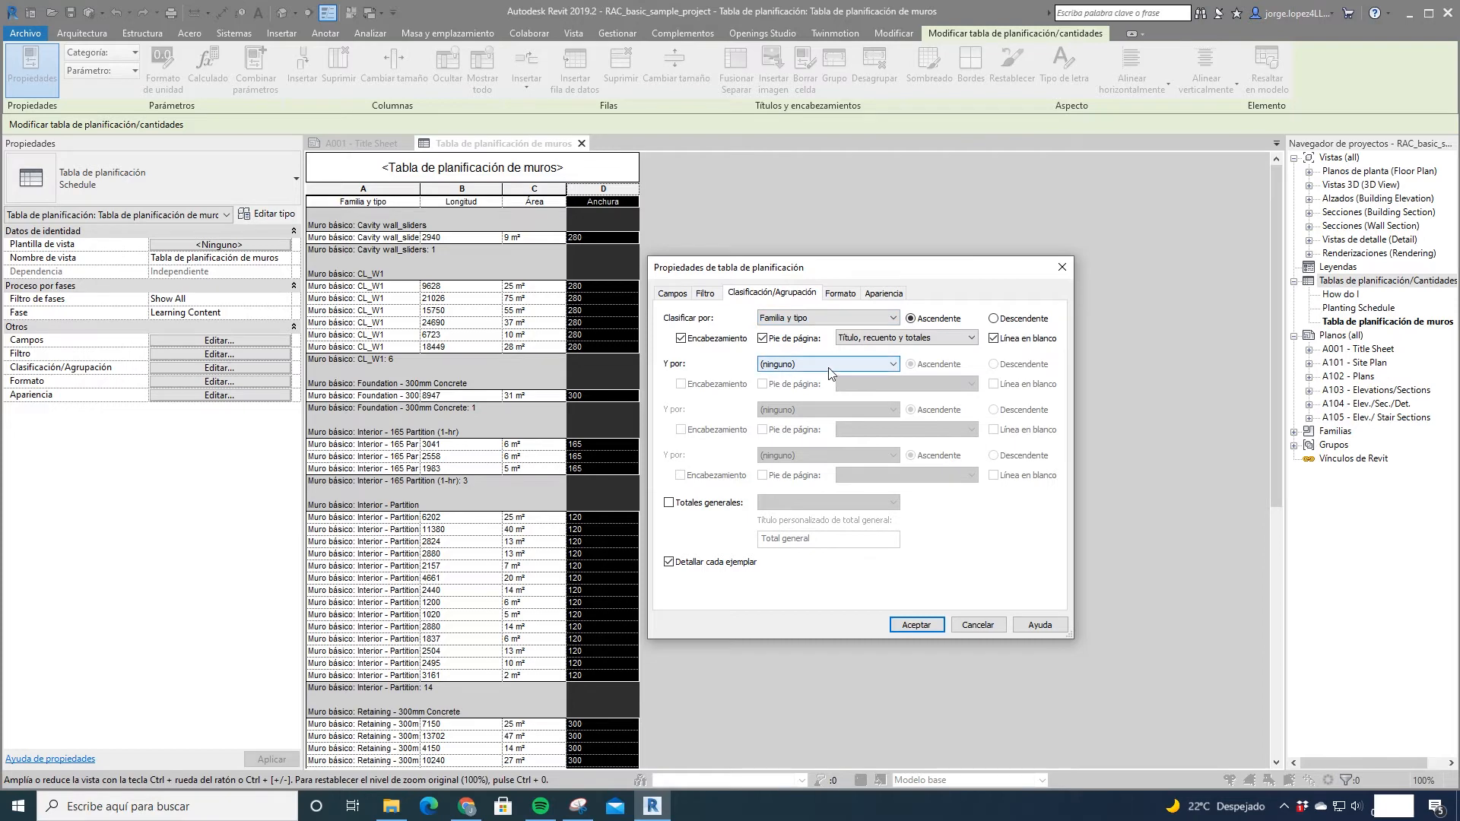
pyautogui.click(828, 366)
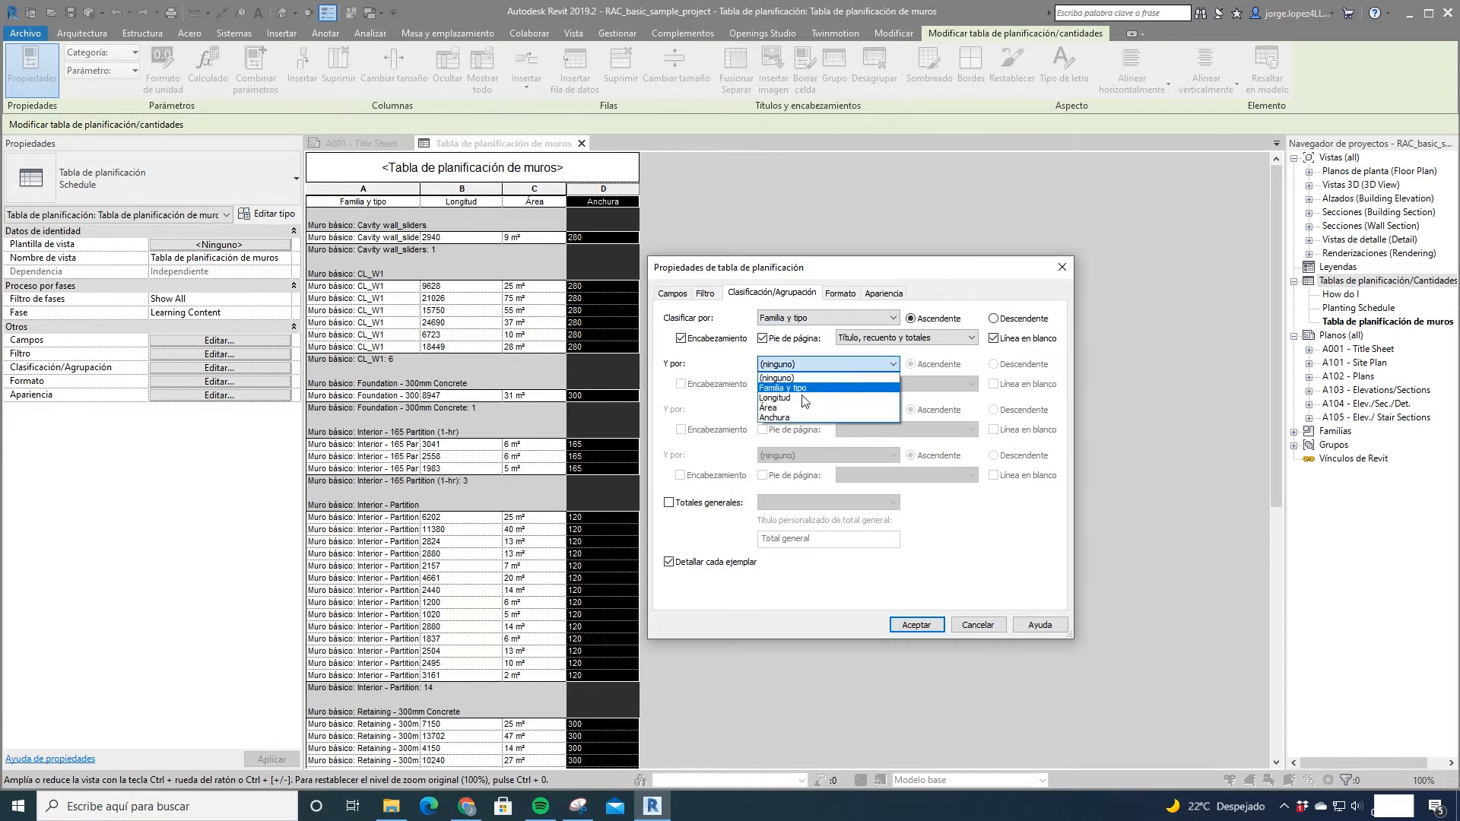
pyautogui.click(786, 409)
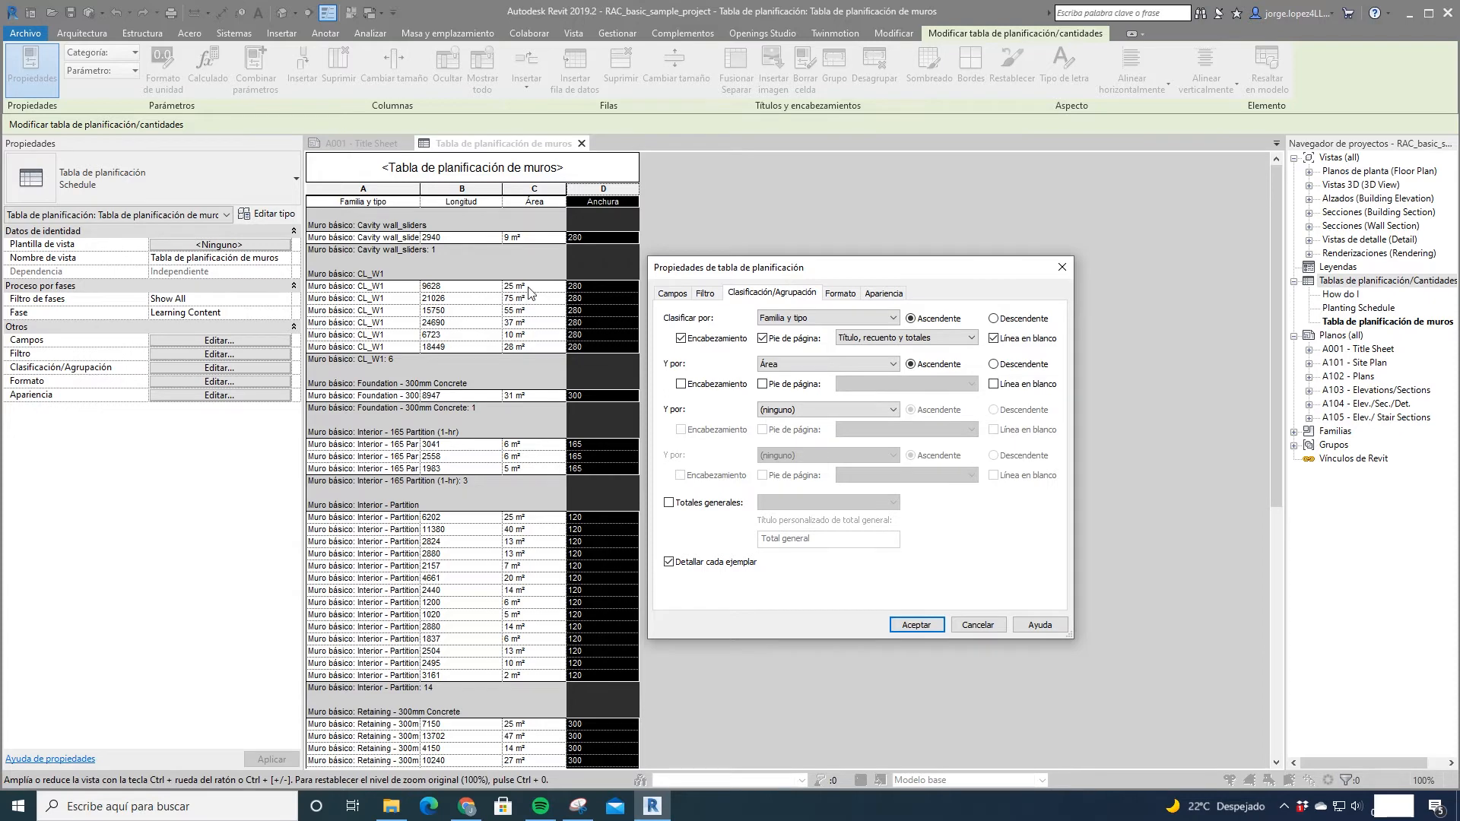
pyautogui.click(916, 625)
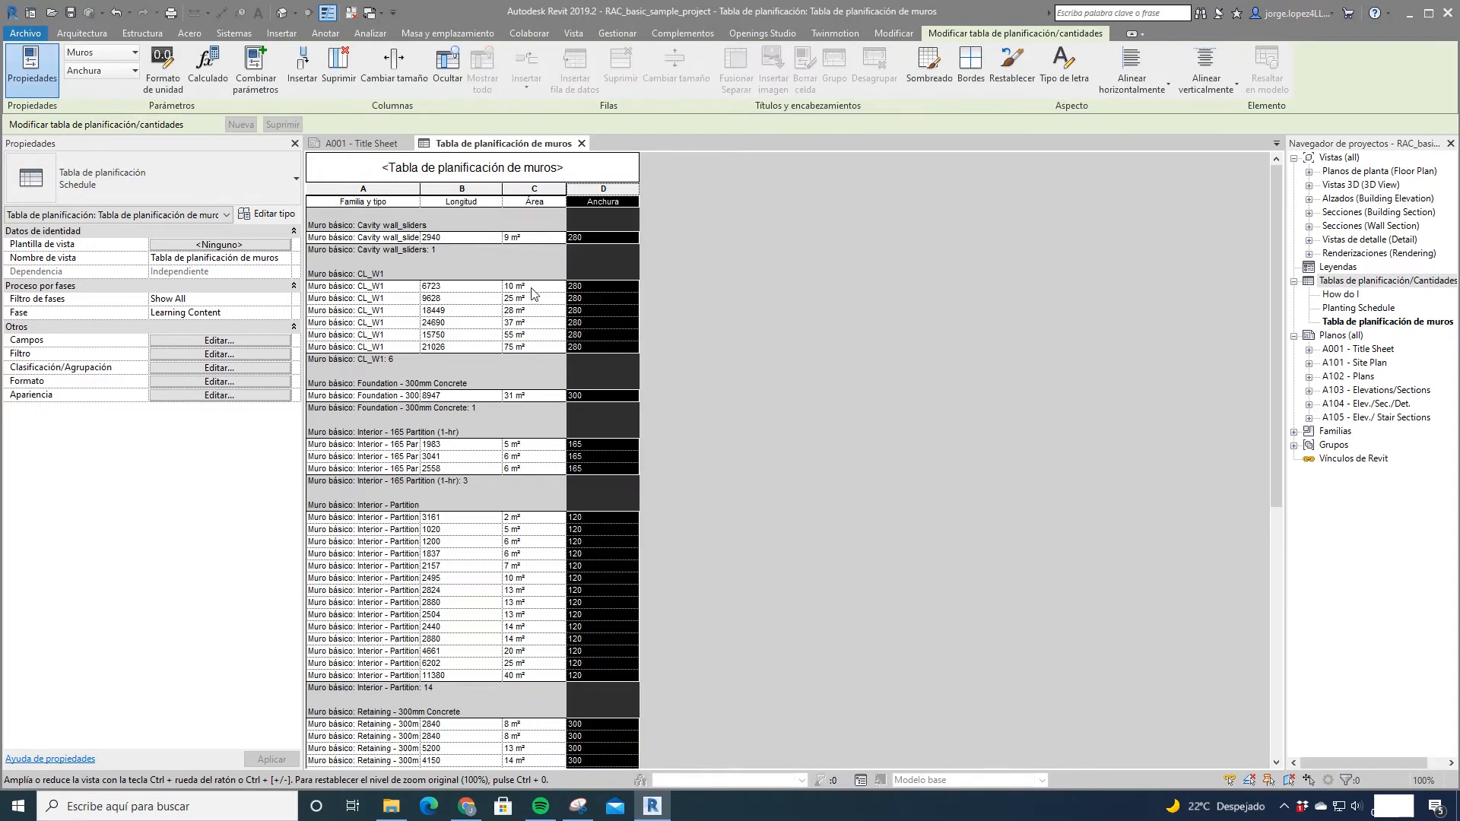
# Step: Try a Pie de página for the Área sorting level of the wall schedule
pyautogui.click(261, 369)
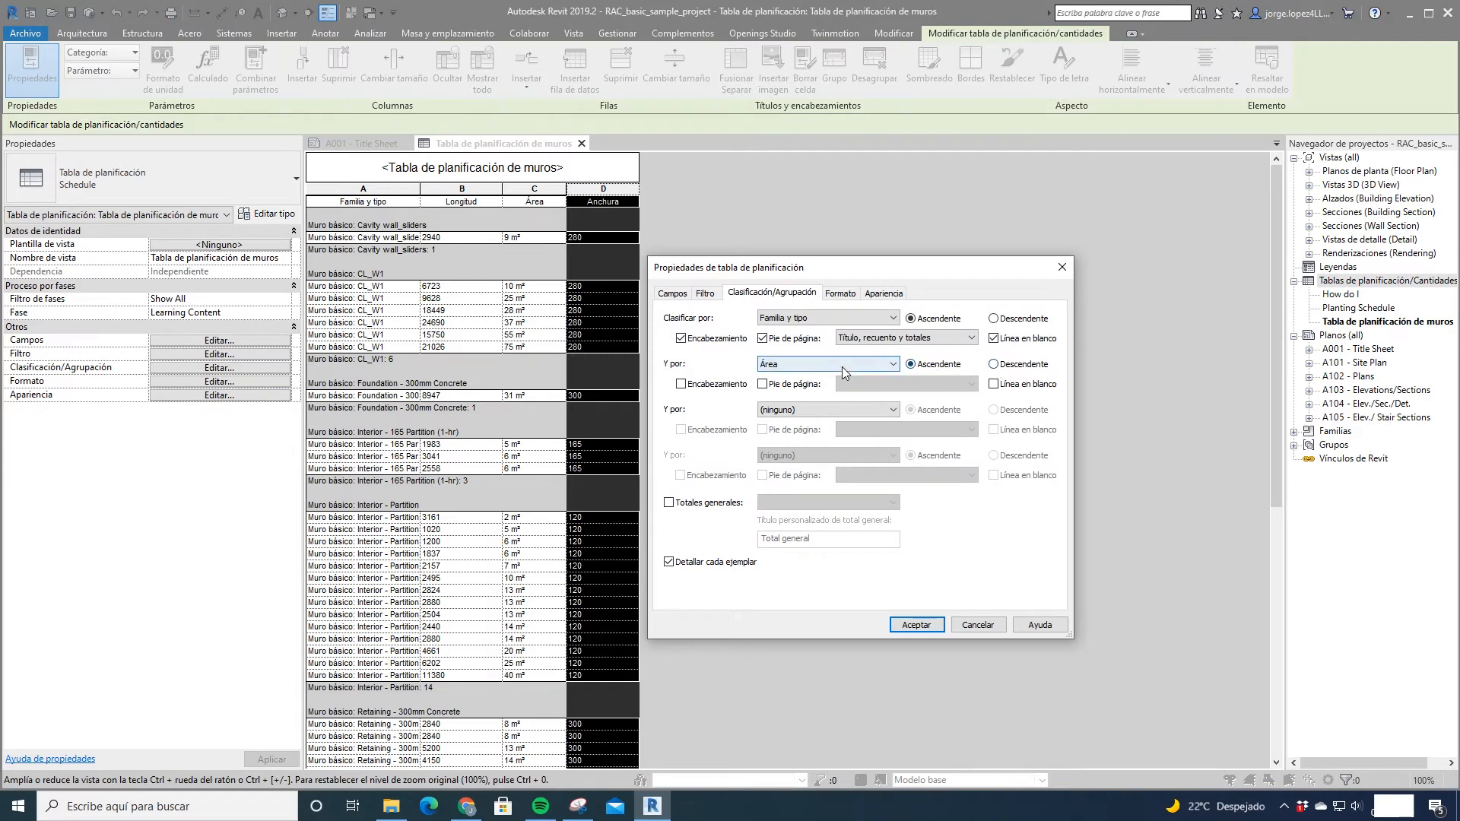
pyautogui.click(764, 385)
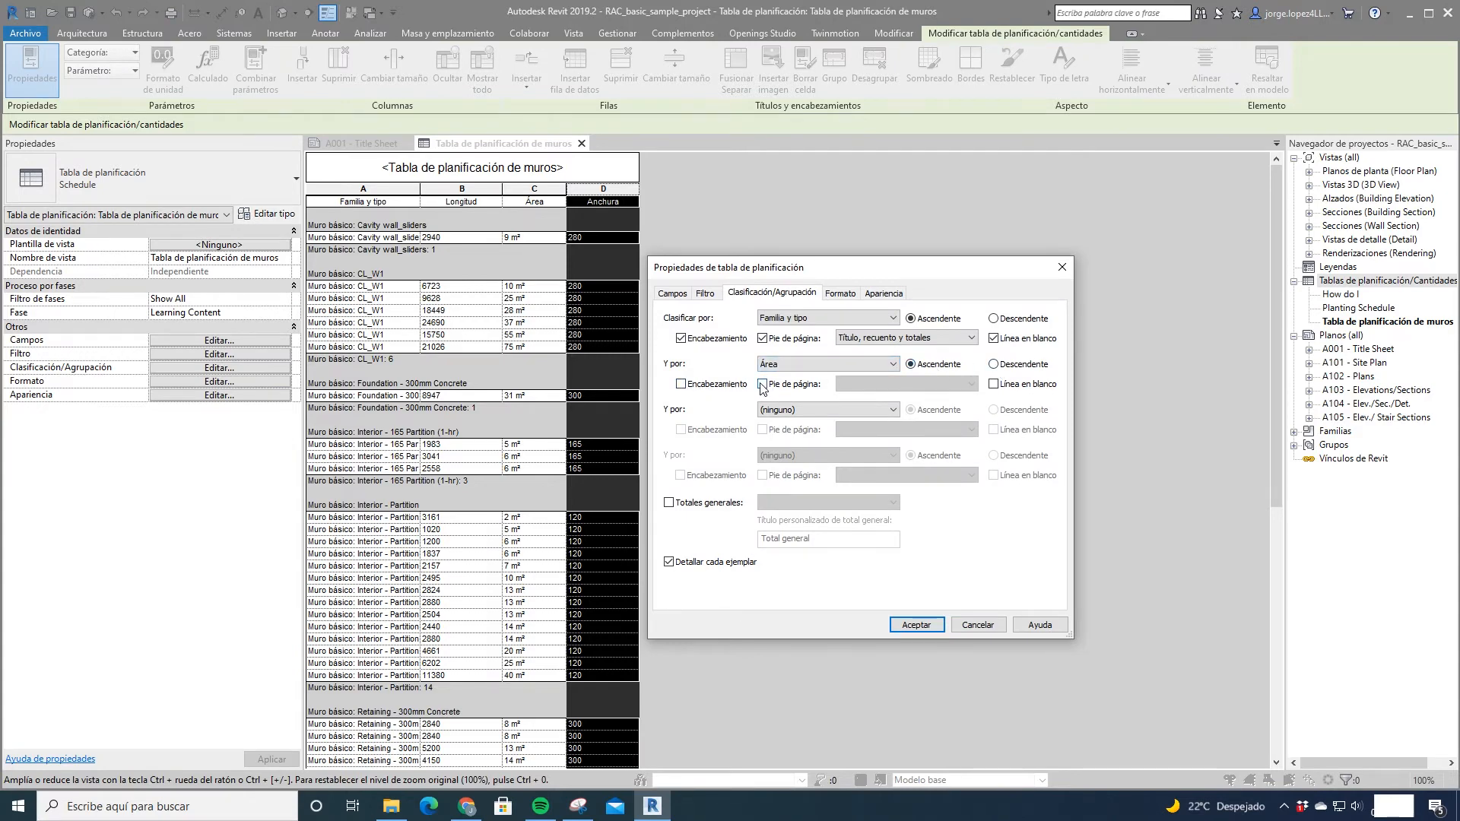
pyautogui.click(917, 625)
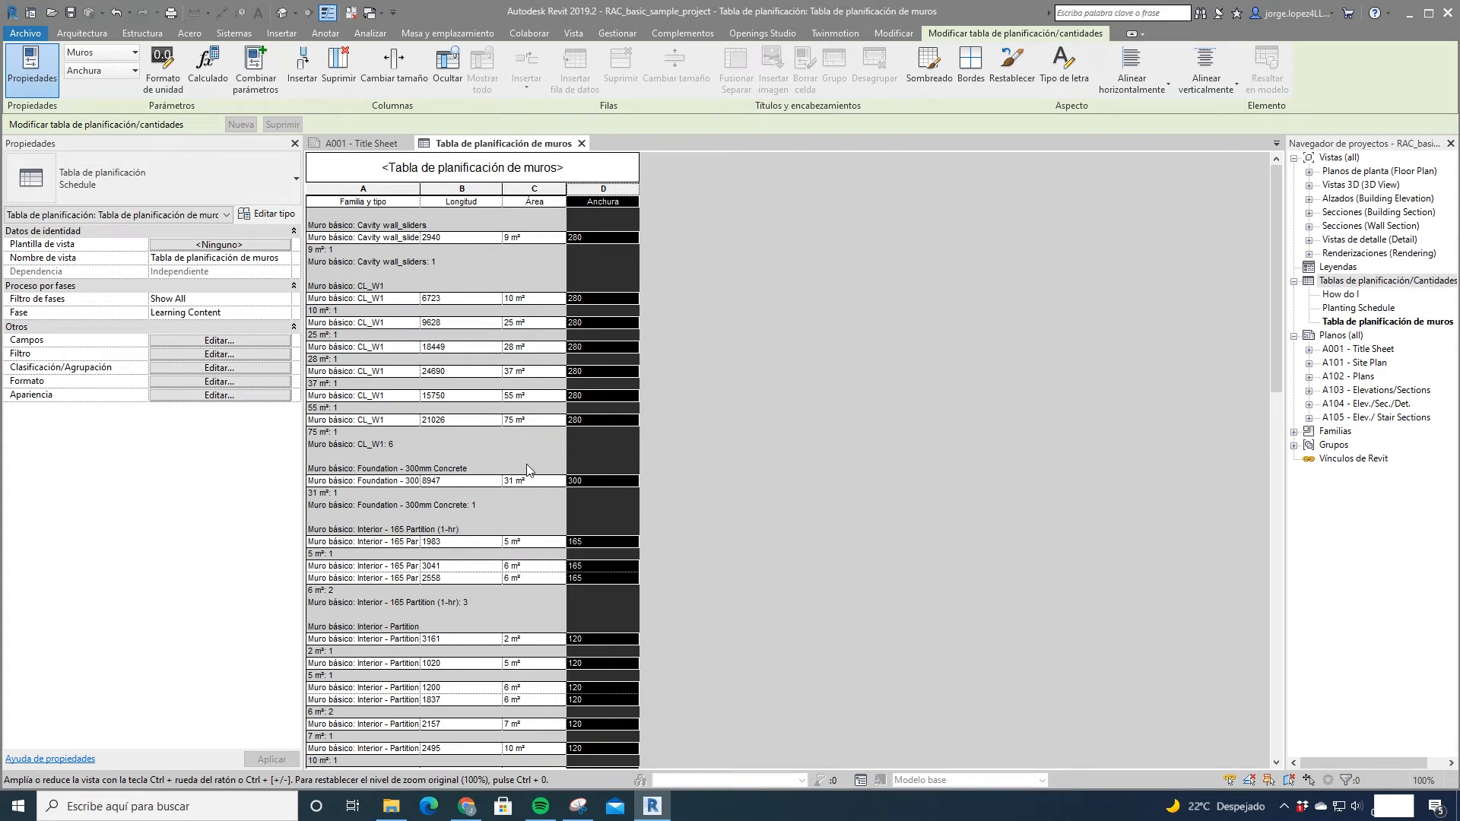
# Step: Remove the footer from the Área level and add Longitud in ascending order as the third sorting level of the wall schedule
pyautogui.click(220, 369)
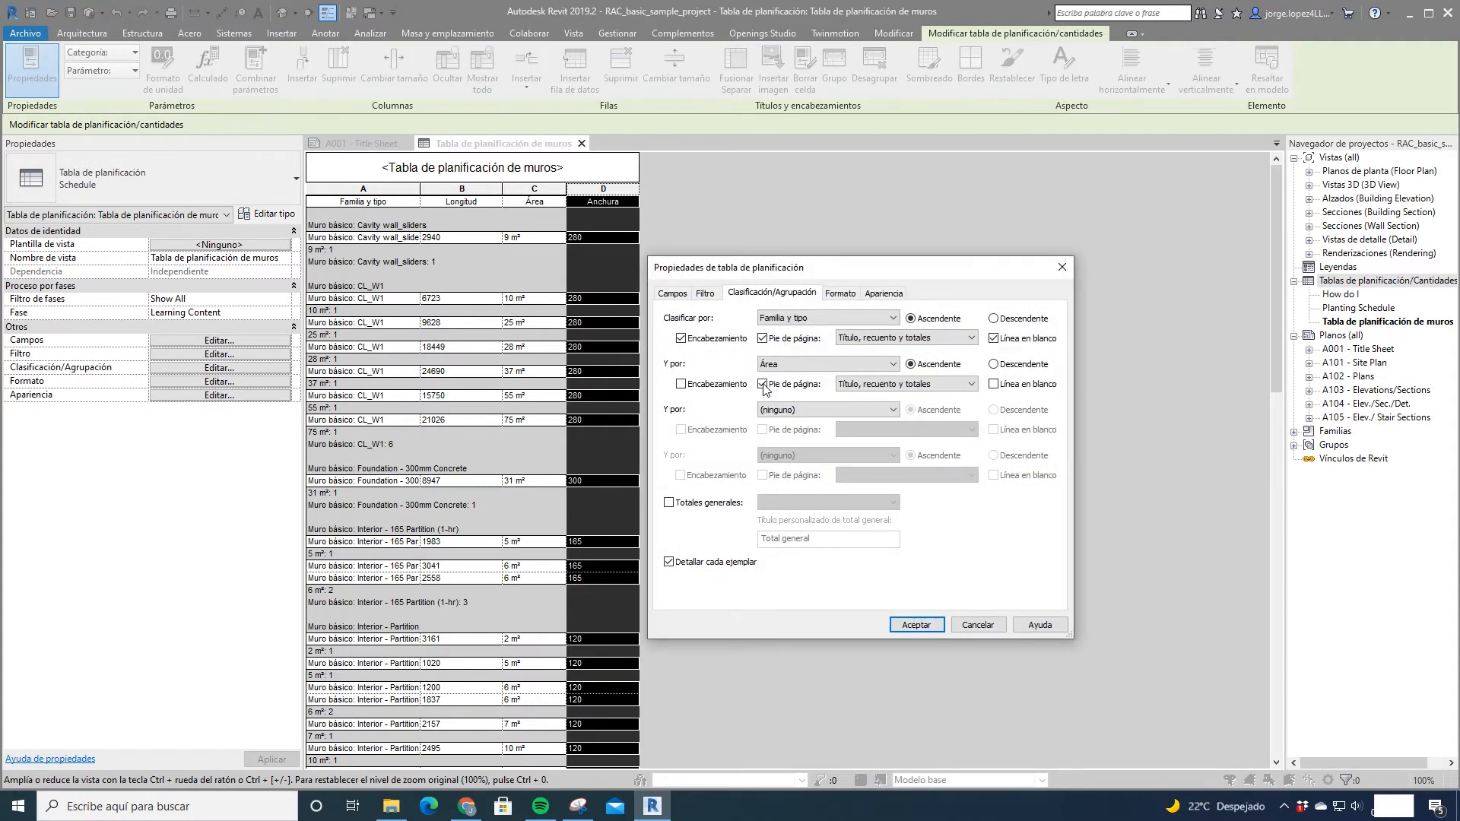
pyautogui.click(764, 385)
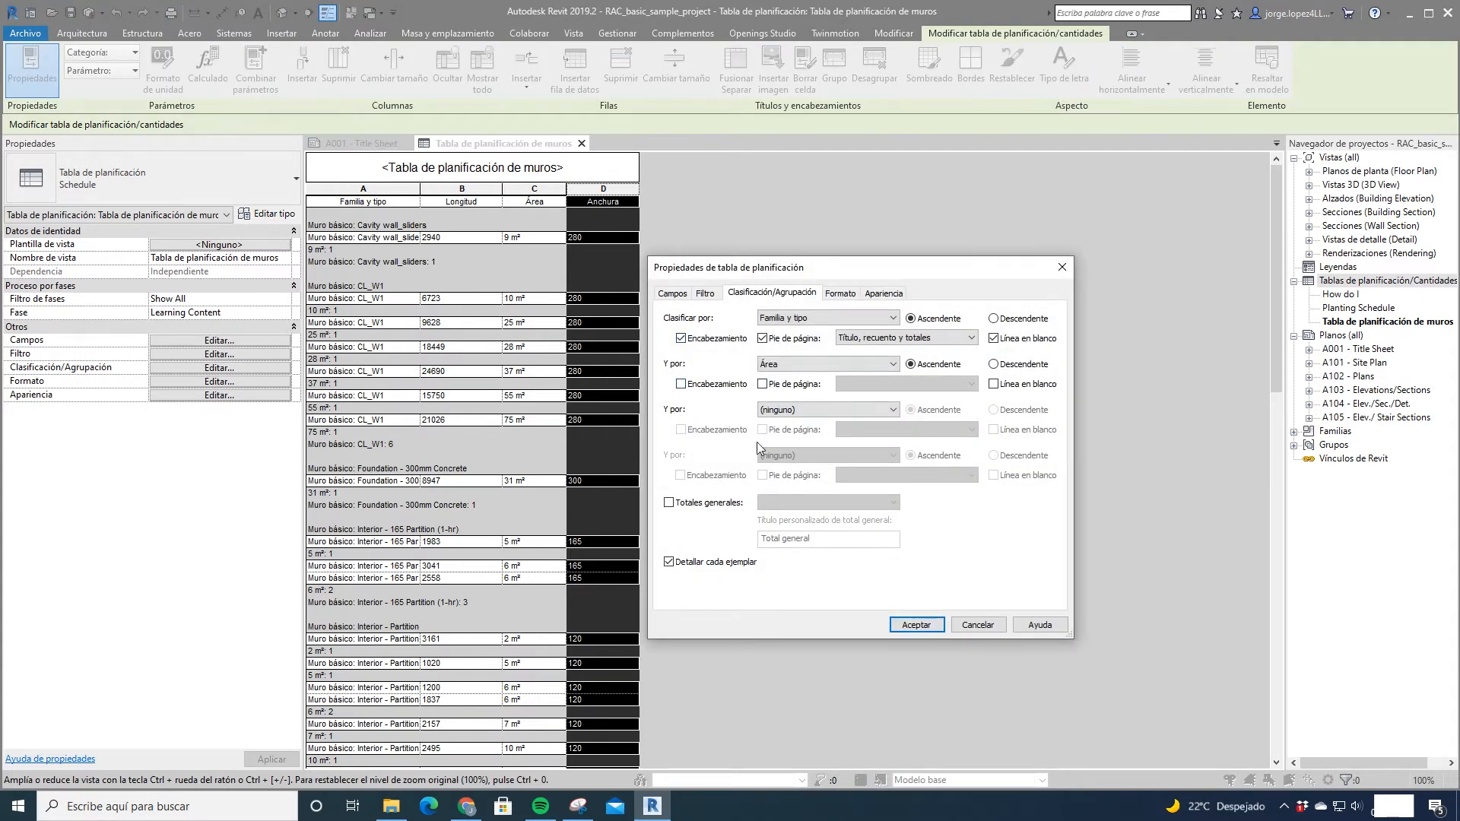
pyautogui.click(805, 409)
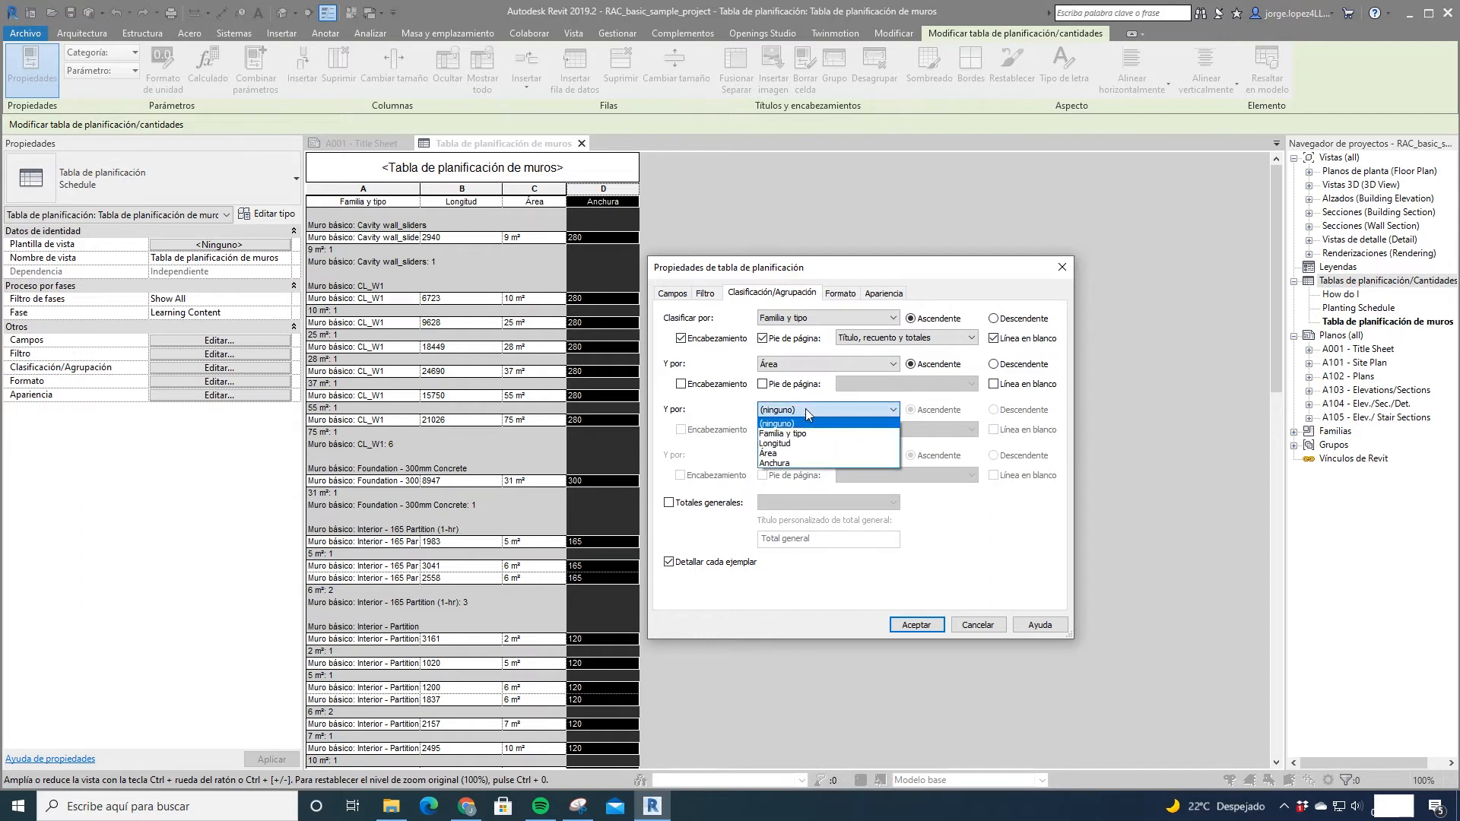
pyautogui.click(844, 443)
pyautogui.click(911, 410)
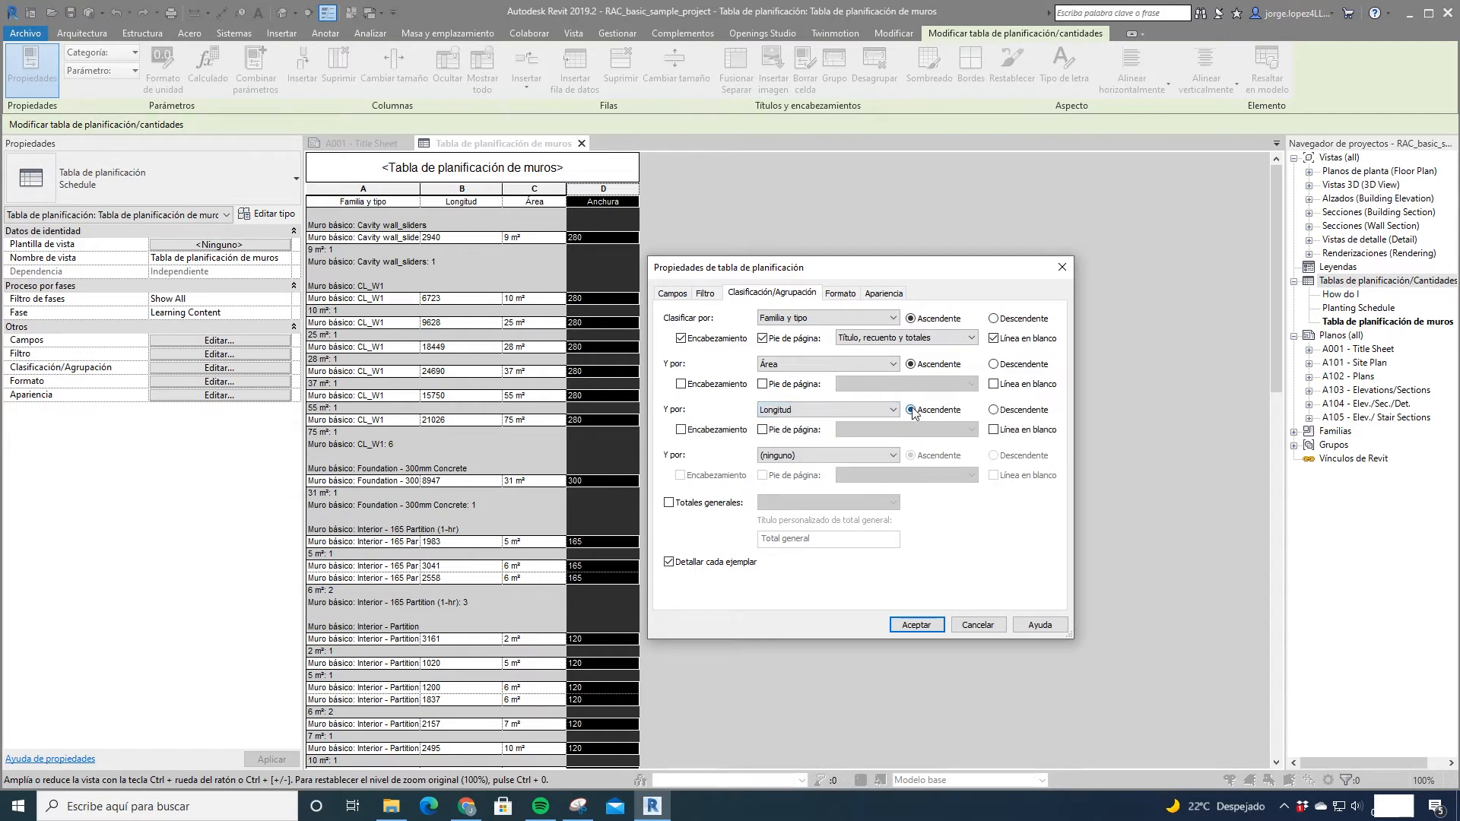
pyautogui.click(918, 624)
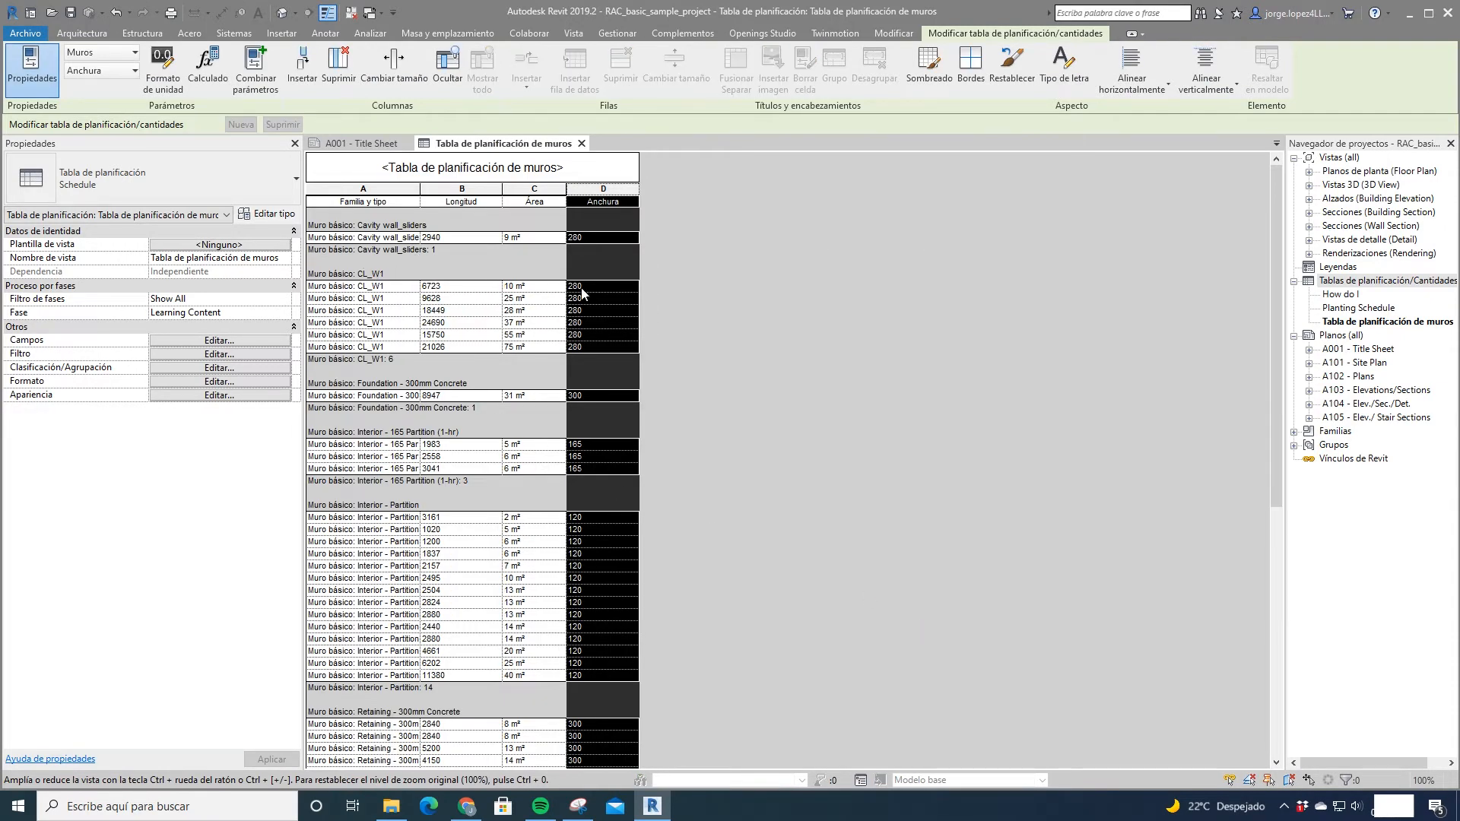
pyautogui.click(460, 288)
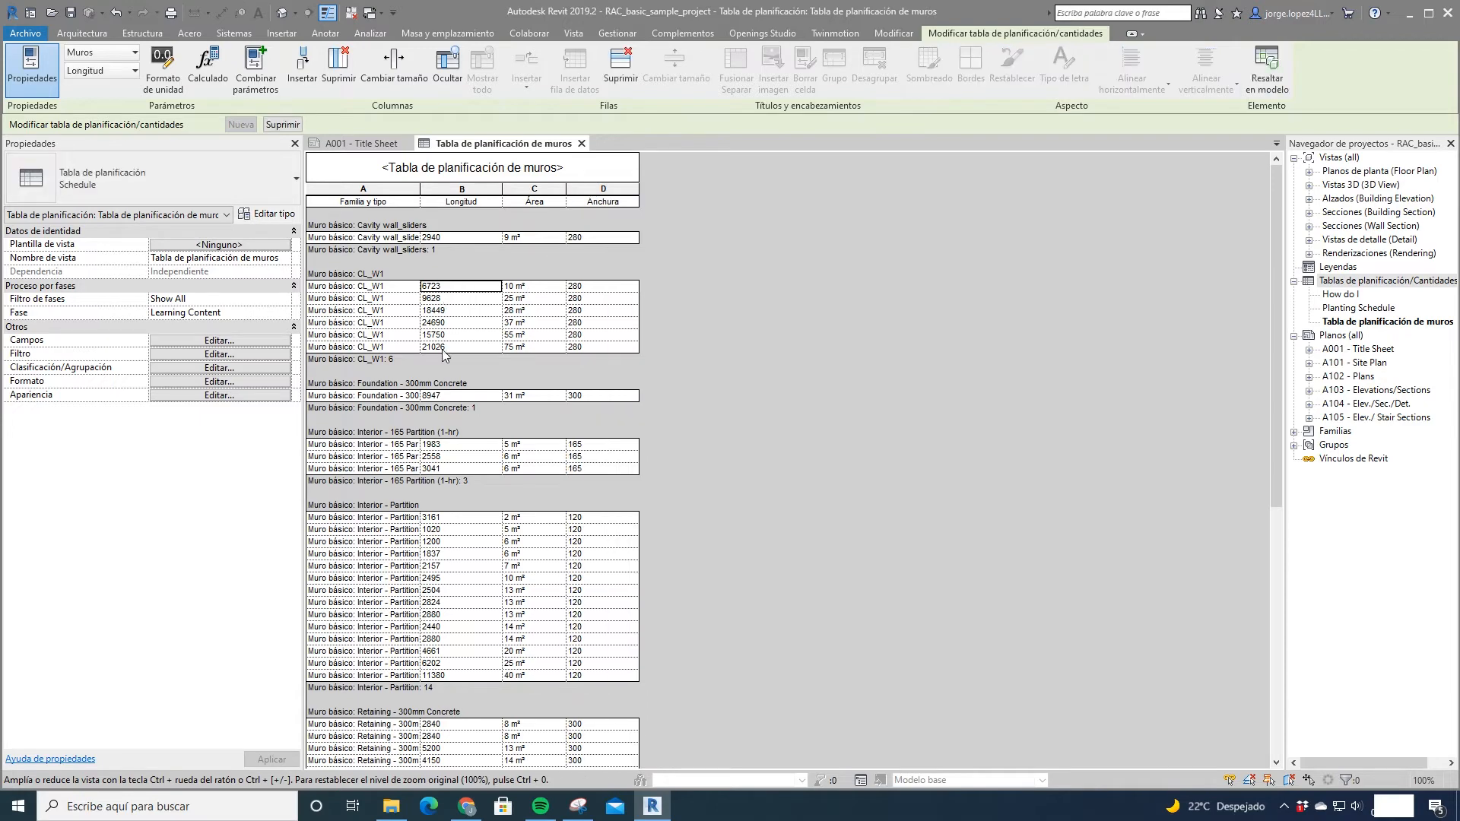
# Step: Turn off Detallar cada ejemplar for the wall schedule and apply it, leaving the format settings as they are
pyautogui.click(228, 368)
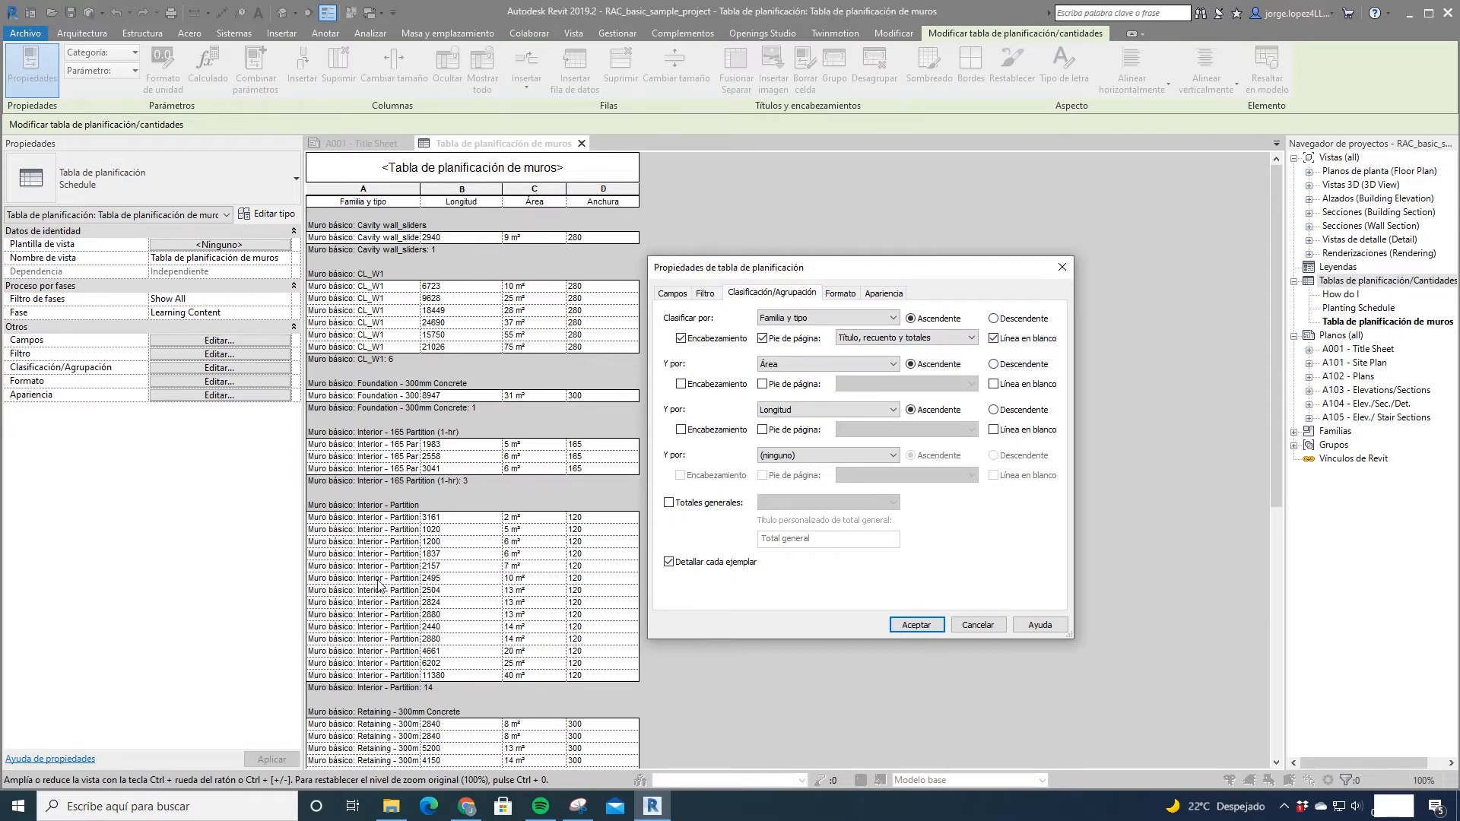
pyautogui.click(668, 563)
pyautogui.click(916, 625)
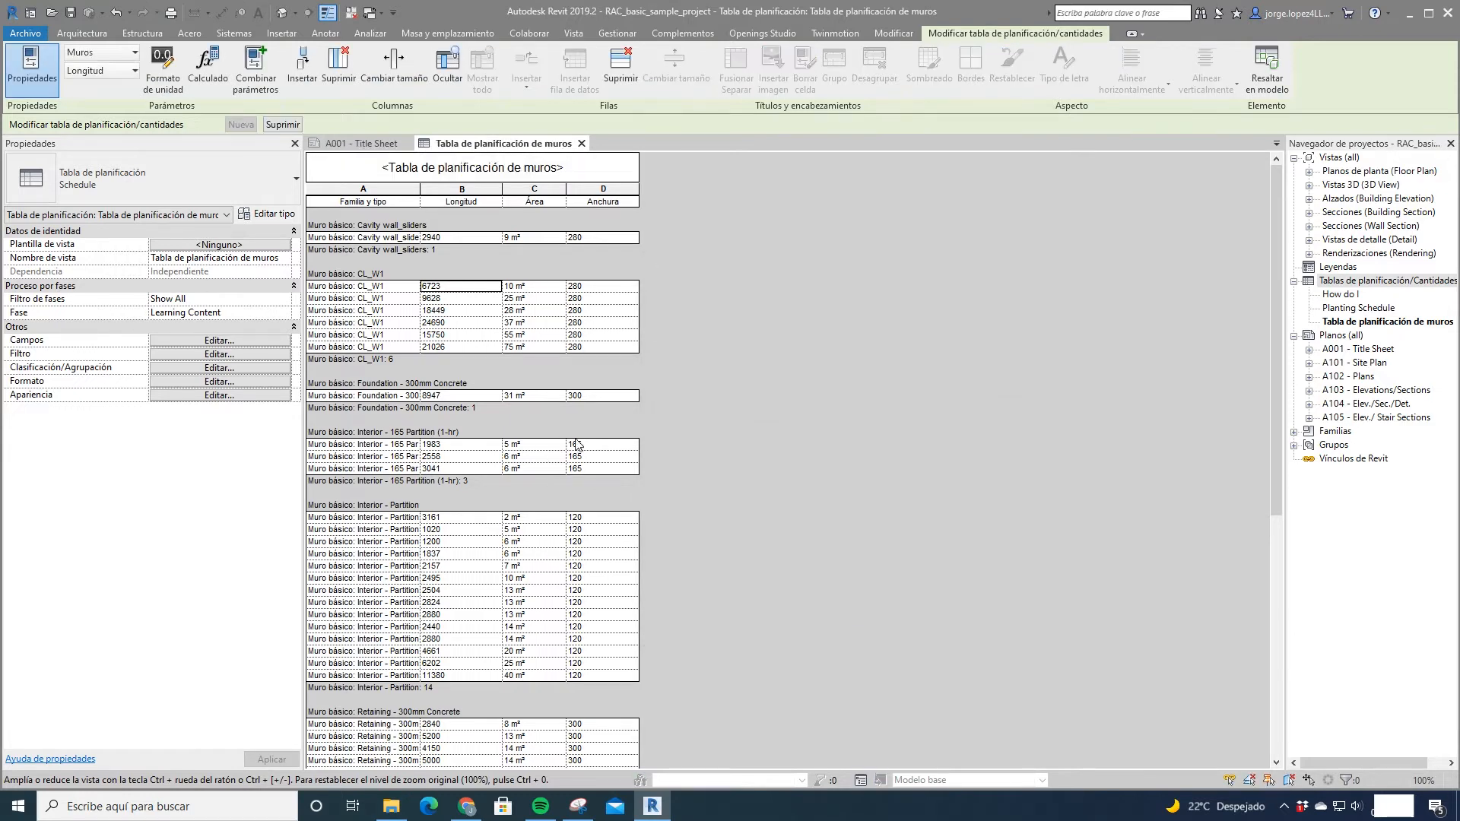
pyautogui.click(219, 382)
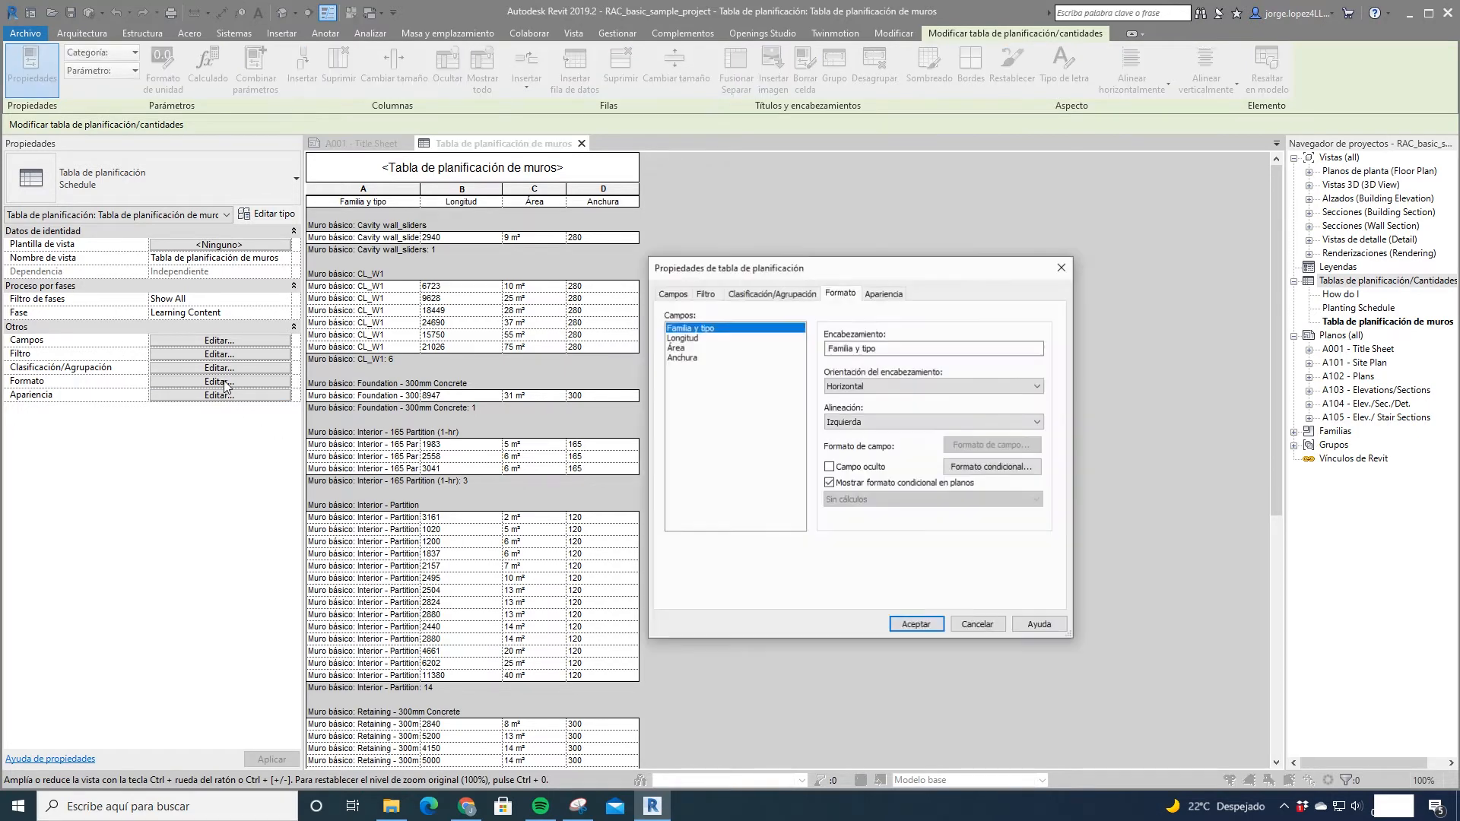
pyautogui.press('Return')
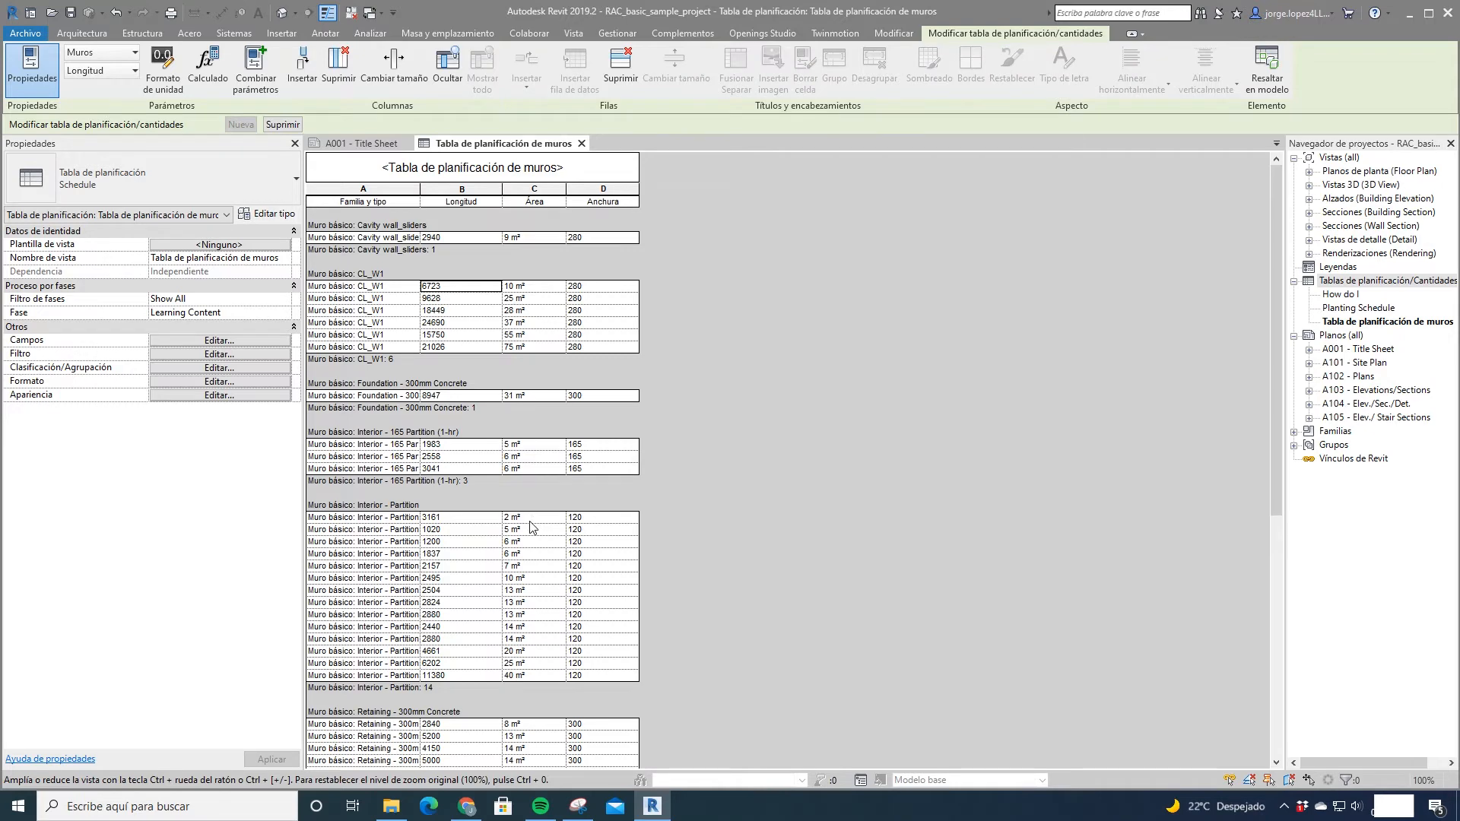
# Step: Turn on Detallar cada ejemplar and Totales generales with Título, recuento y totales for the wall schedule, apply it, and check the total row
pyautogui.click(254, 368)
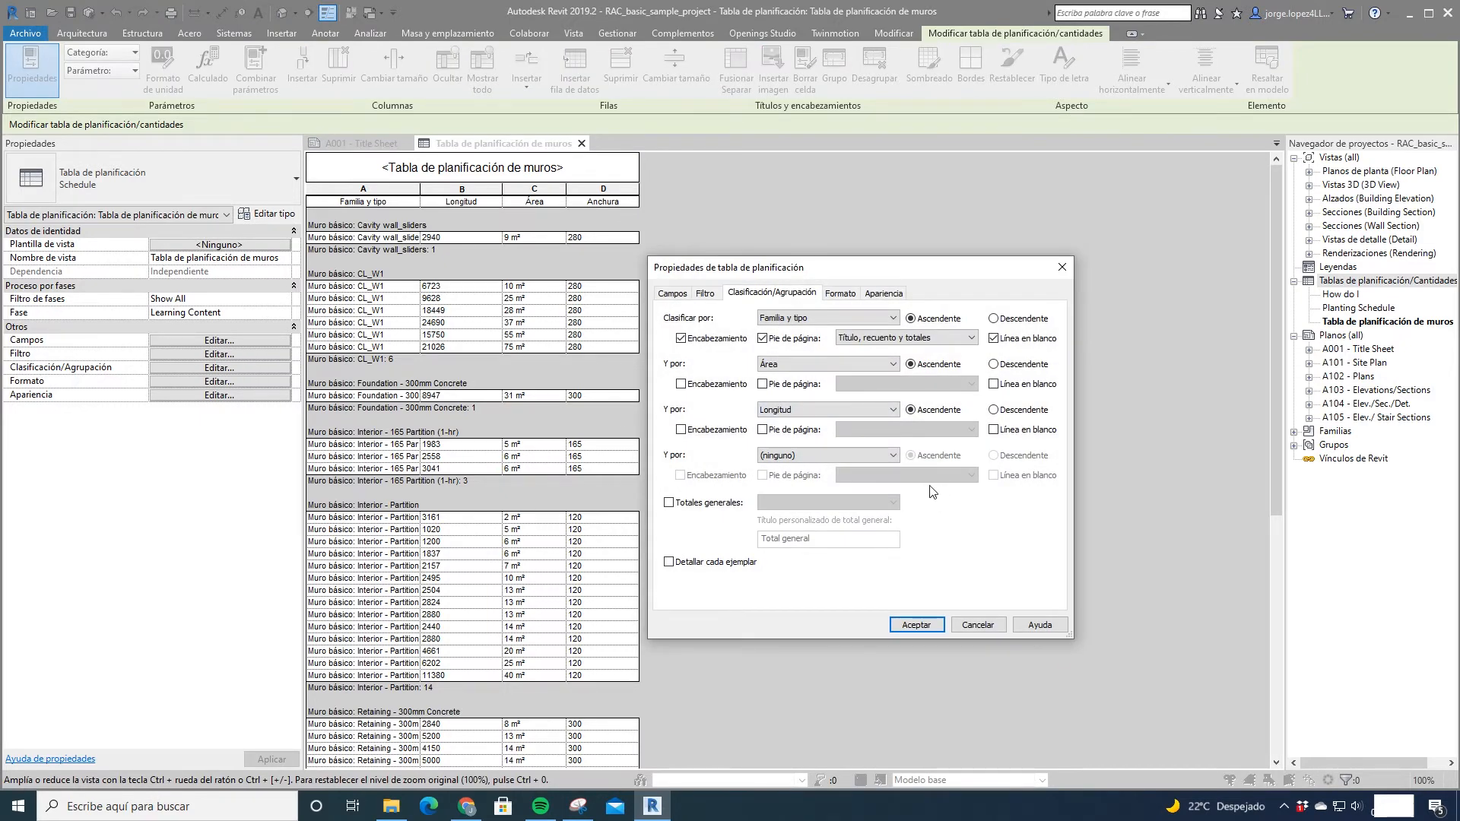
pyautogui.click(669, 563)
pyautogui.click(669, 503)
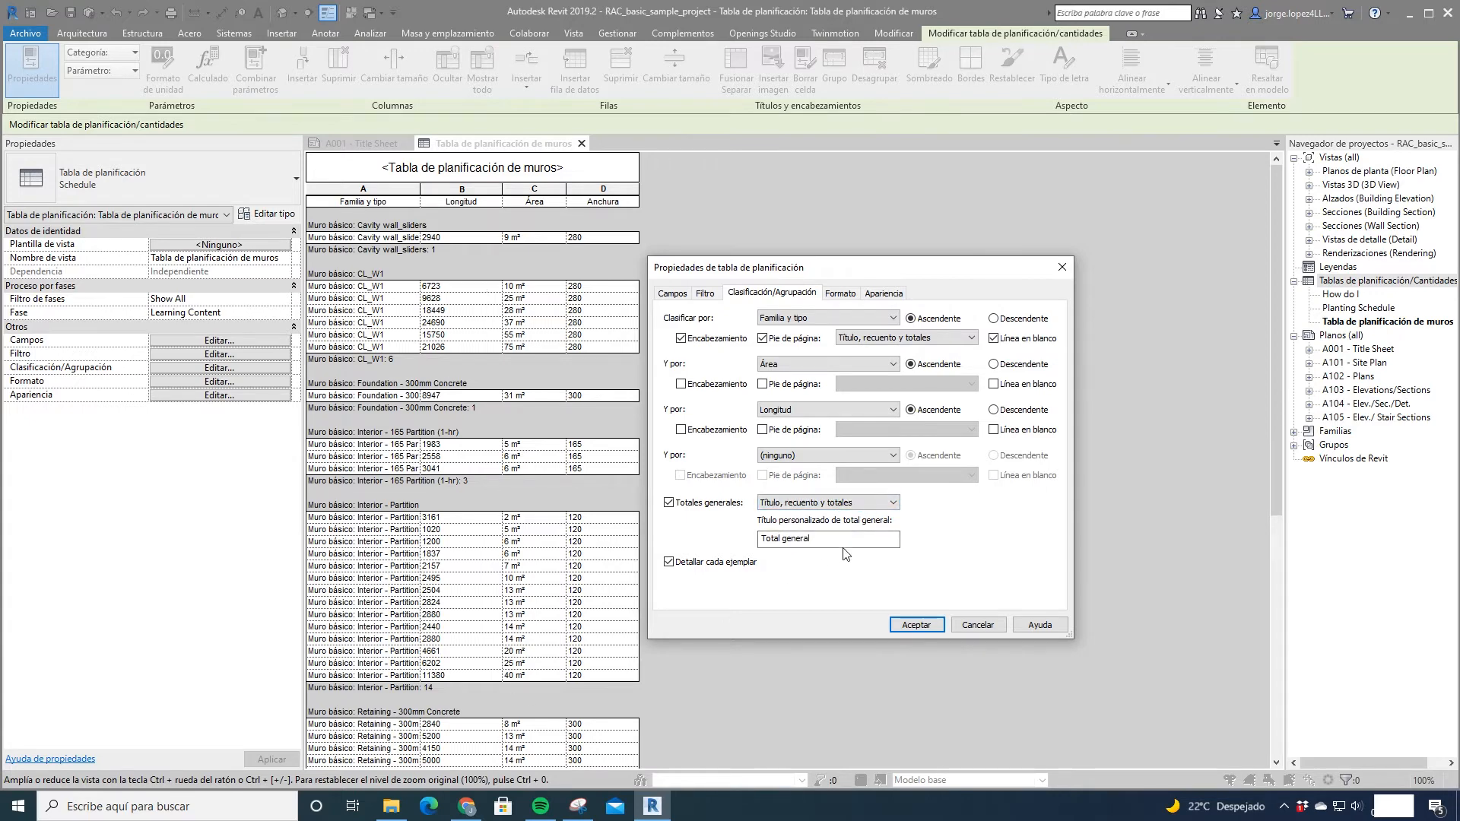
pyautogui.click(798, 503)
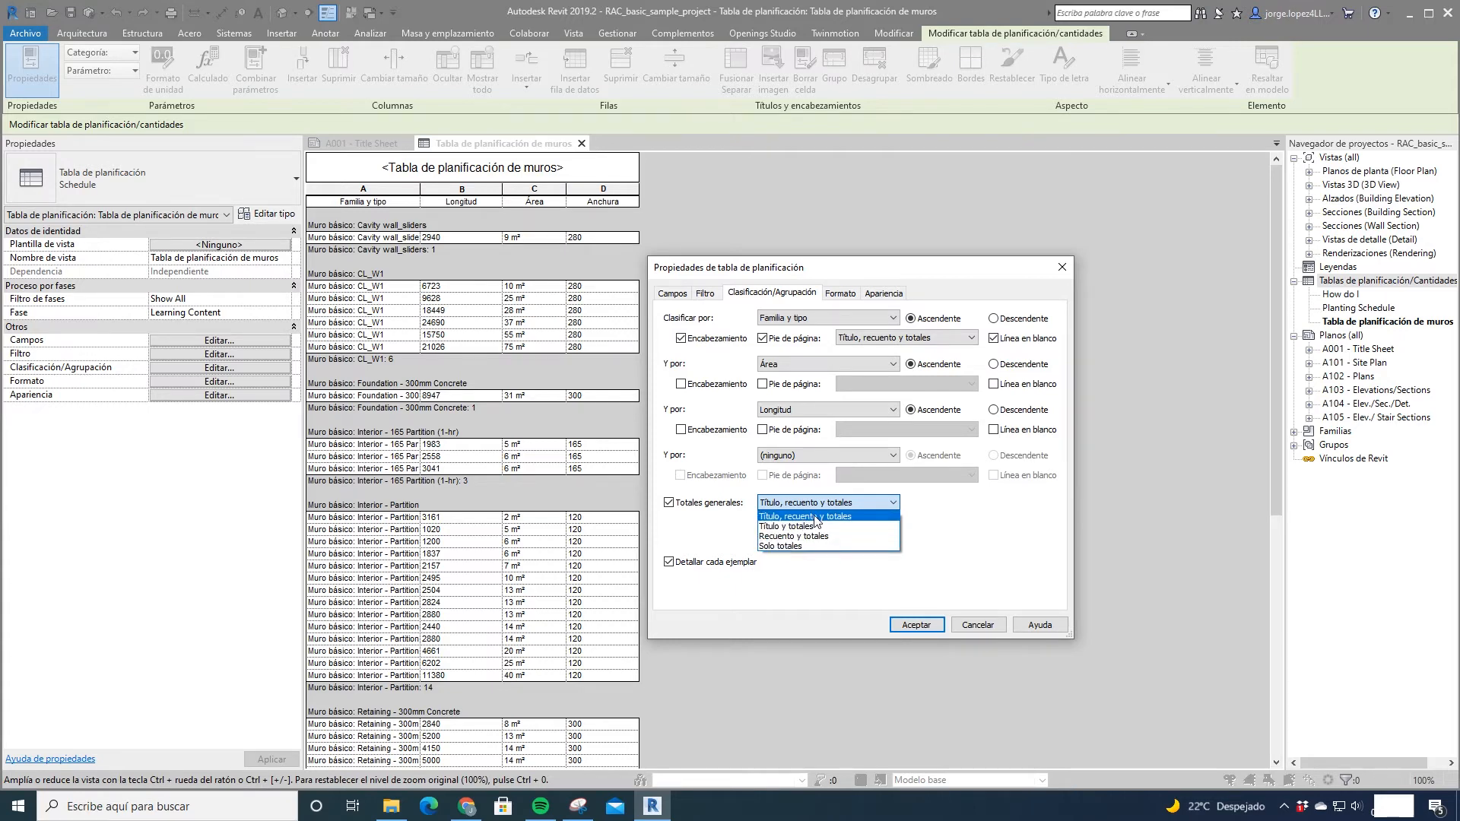
pyautogui.click(817, 514)
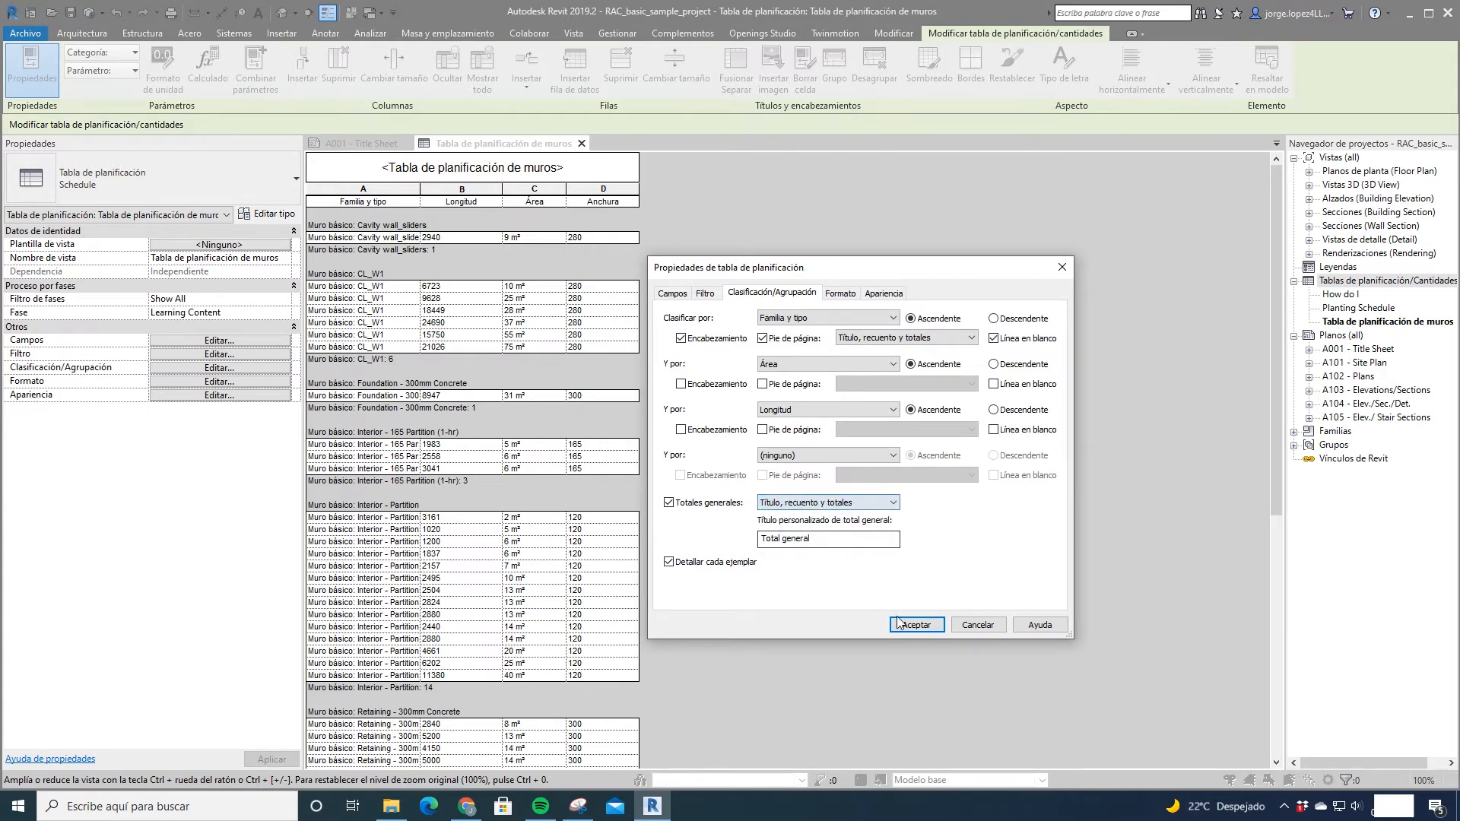
pyautogui.click(916, 624)
pyautogui.scroll(-5, 473, 742)
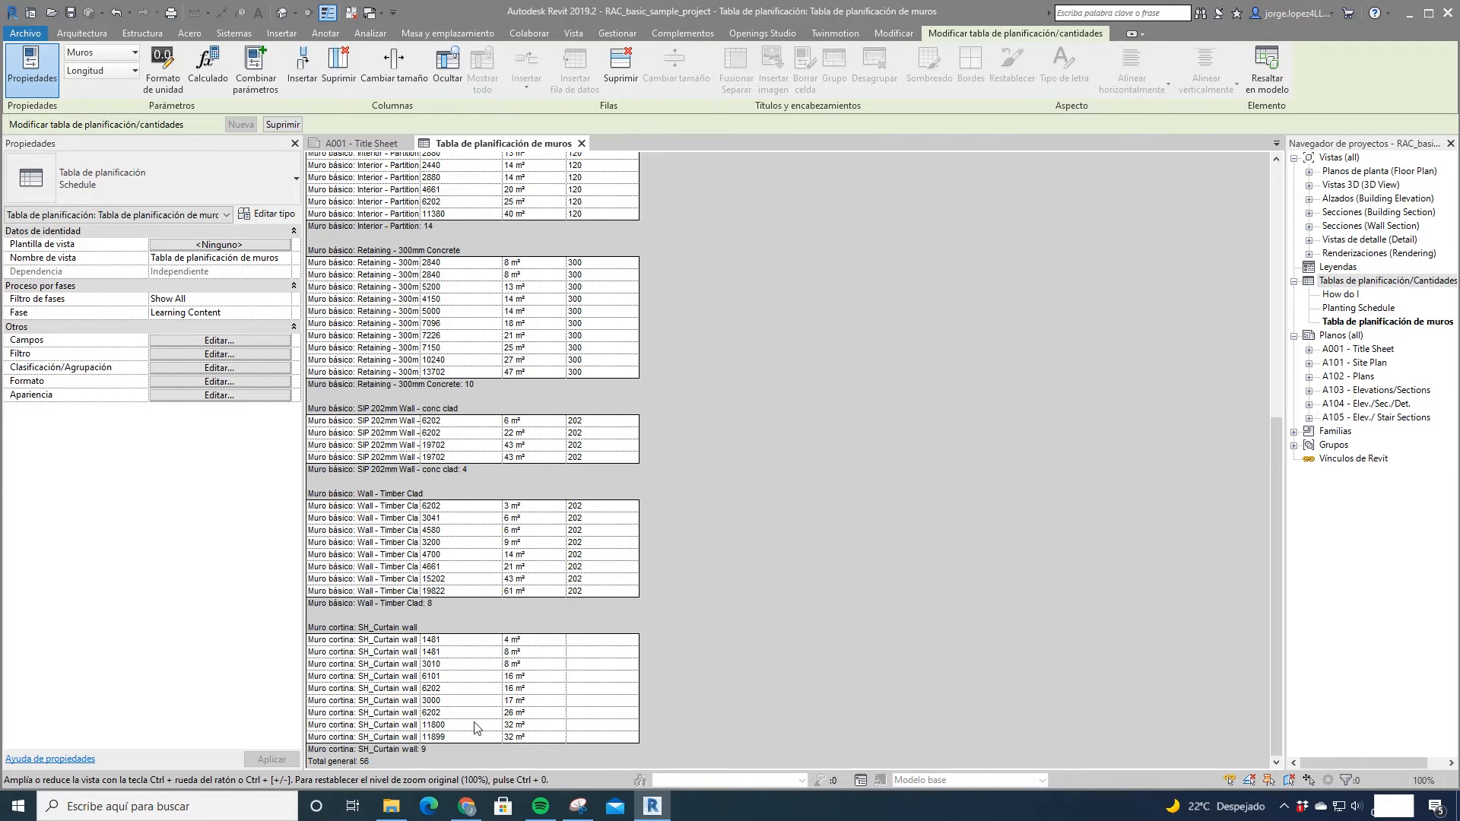
pyautogui.scroll(5, 475, 728)
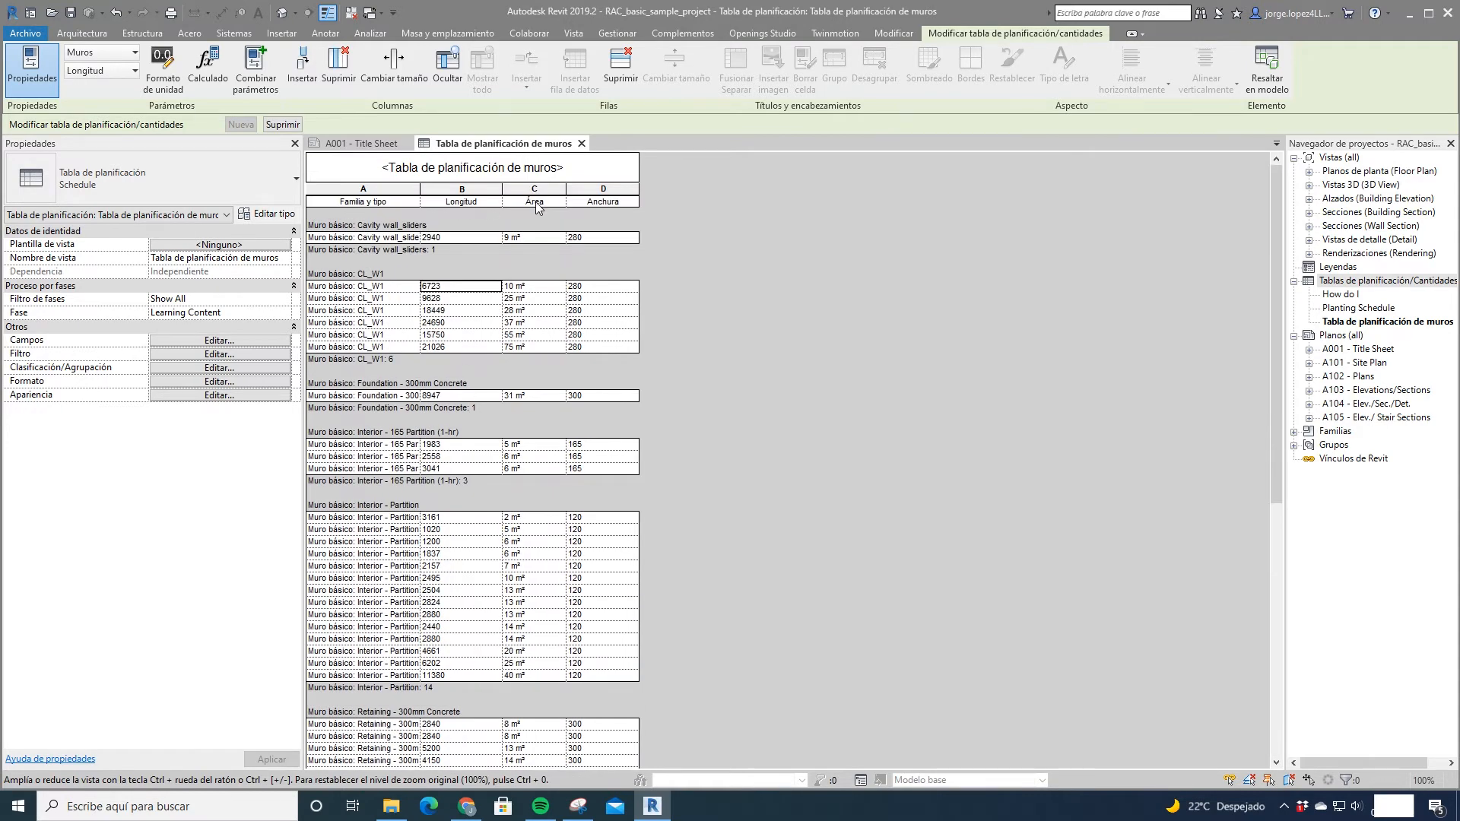
pyautogui.scroll(-5, 574, 386)
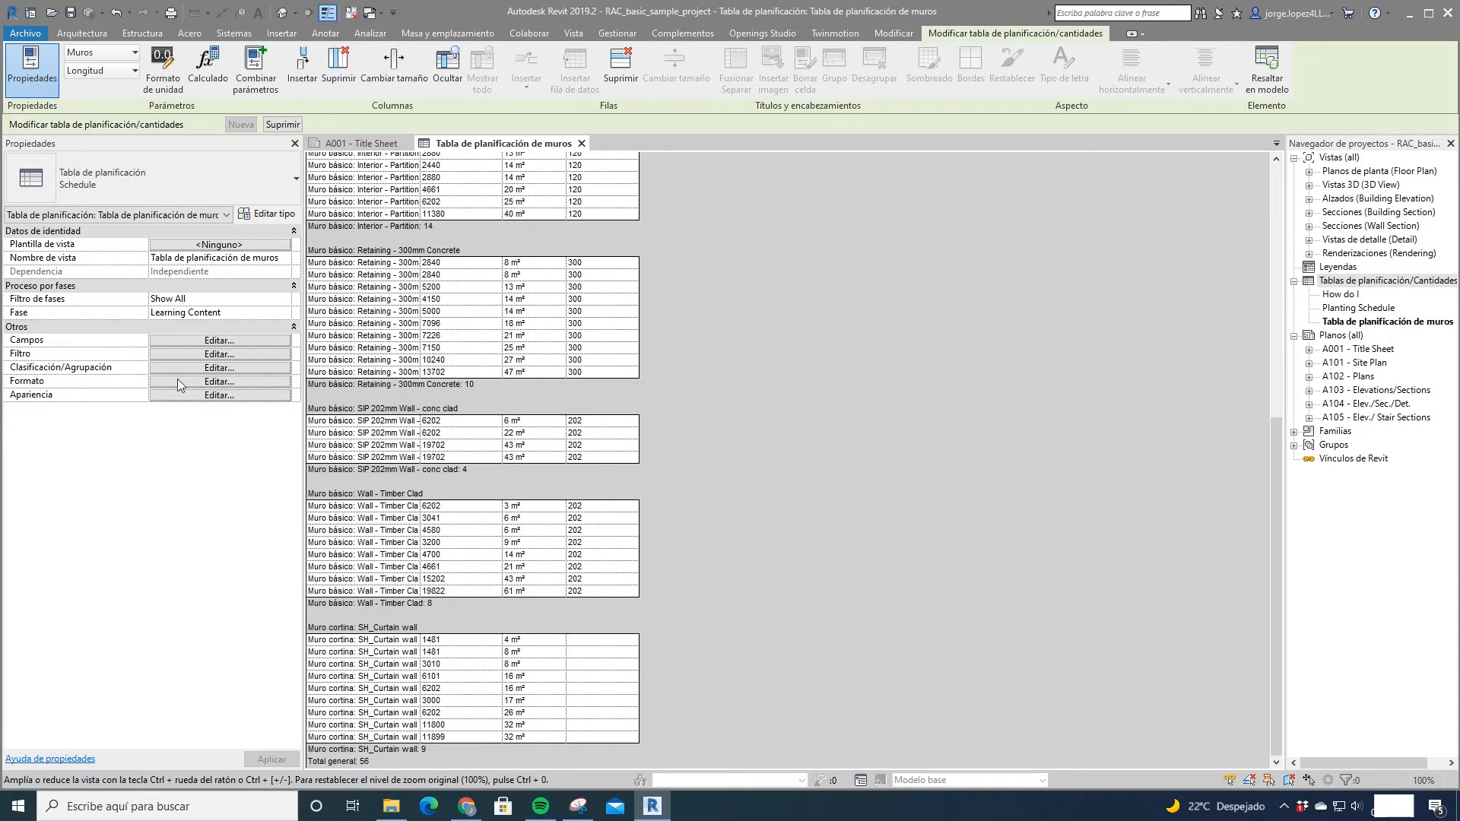
# Step: Change the Familia y tipo column heading to the test text "skljvsdkljfvvbsdkj", keeping its orientation Horizontal, and apply it
pyautogui.click(232, 368)
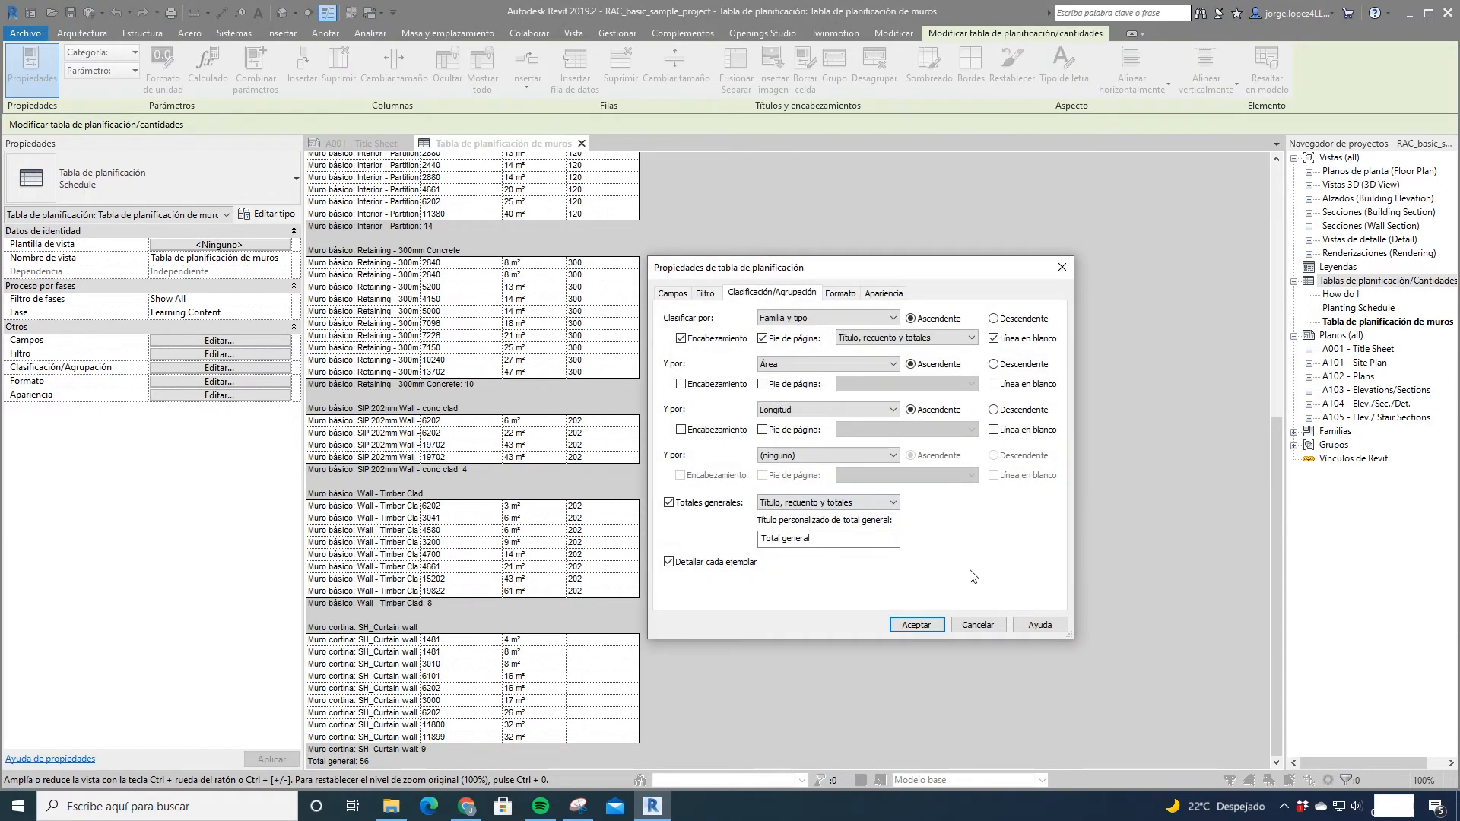
pyautogui.click(852, 298)
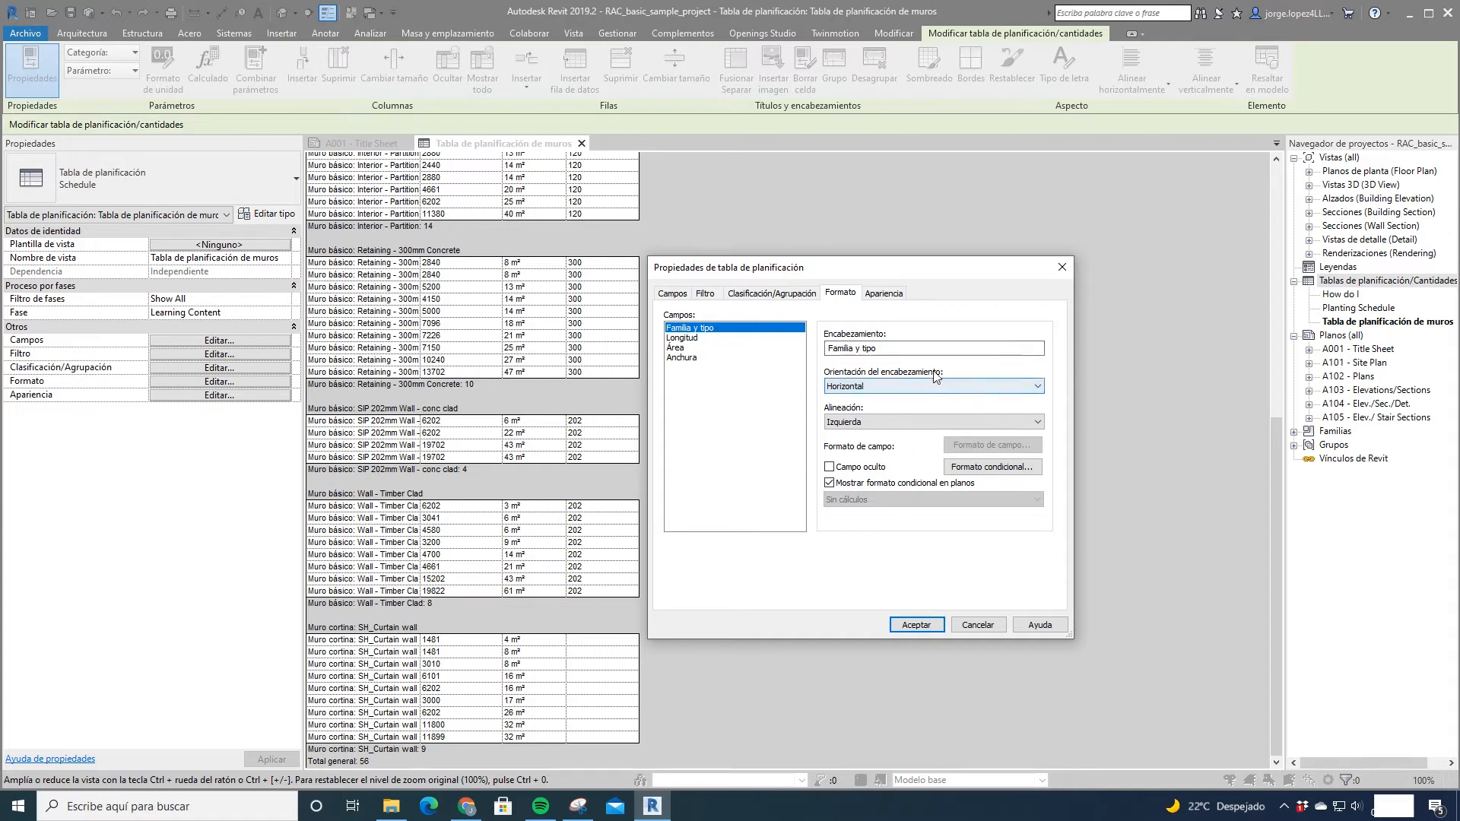
pyautogui.click(912, 386)
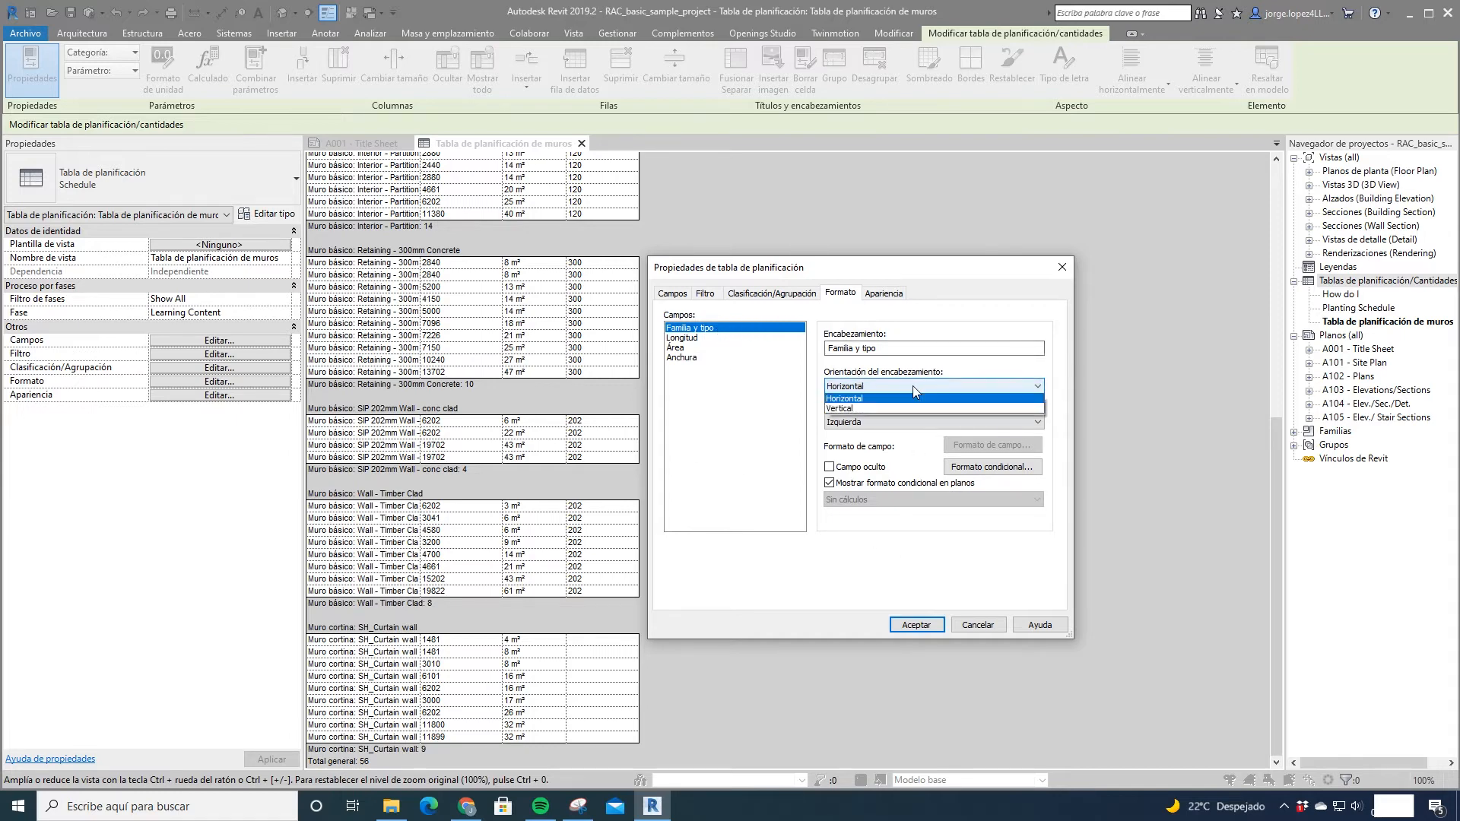
pyautogui.click(789, 395)
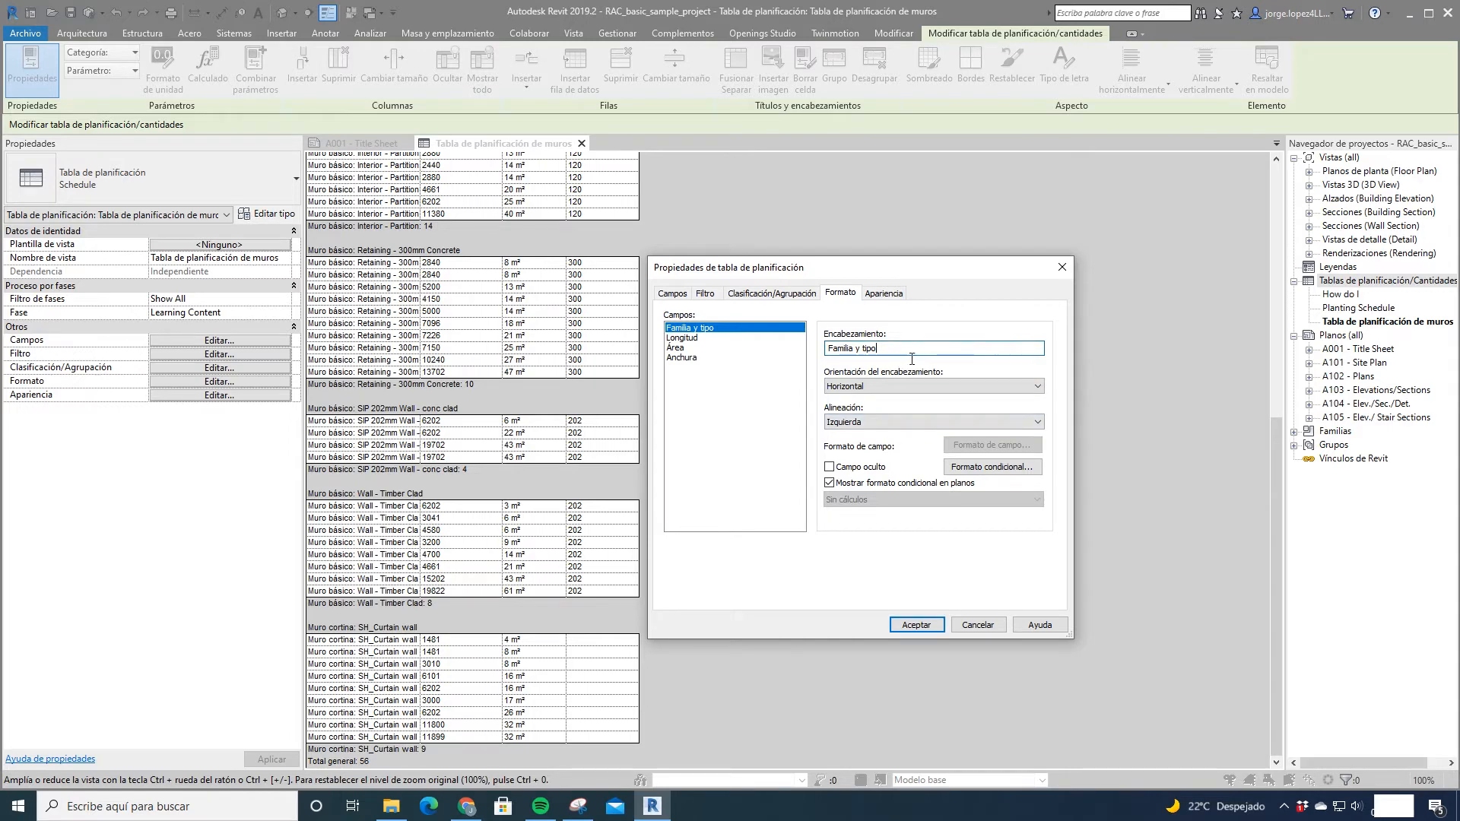
pyautogui.moveTo(906, 350); pyautogui.dragTo(821, 352)
pyautogui.press('BackSpace')
pyautogui.write('skljvsdkljfvvbsdkj')
pyautogui.click(916, 625)
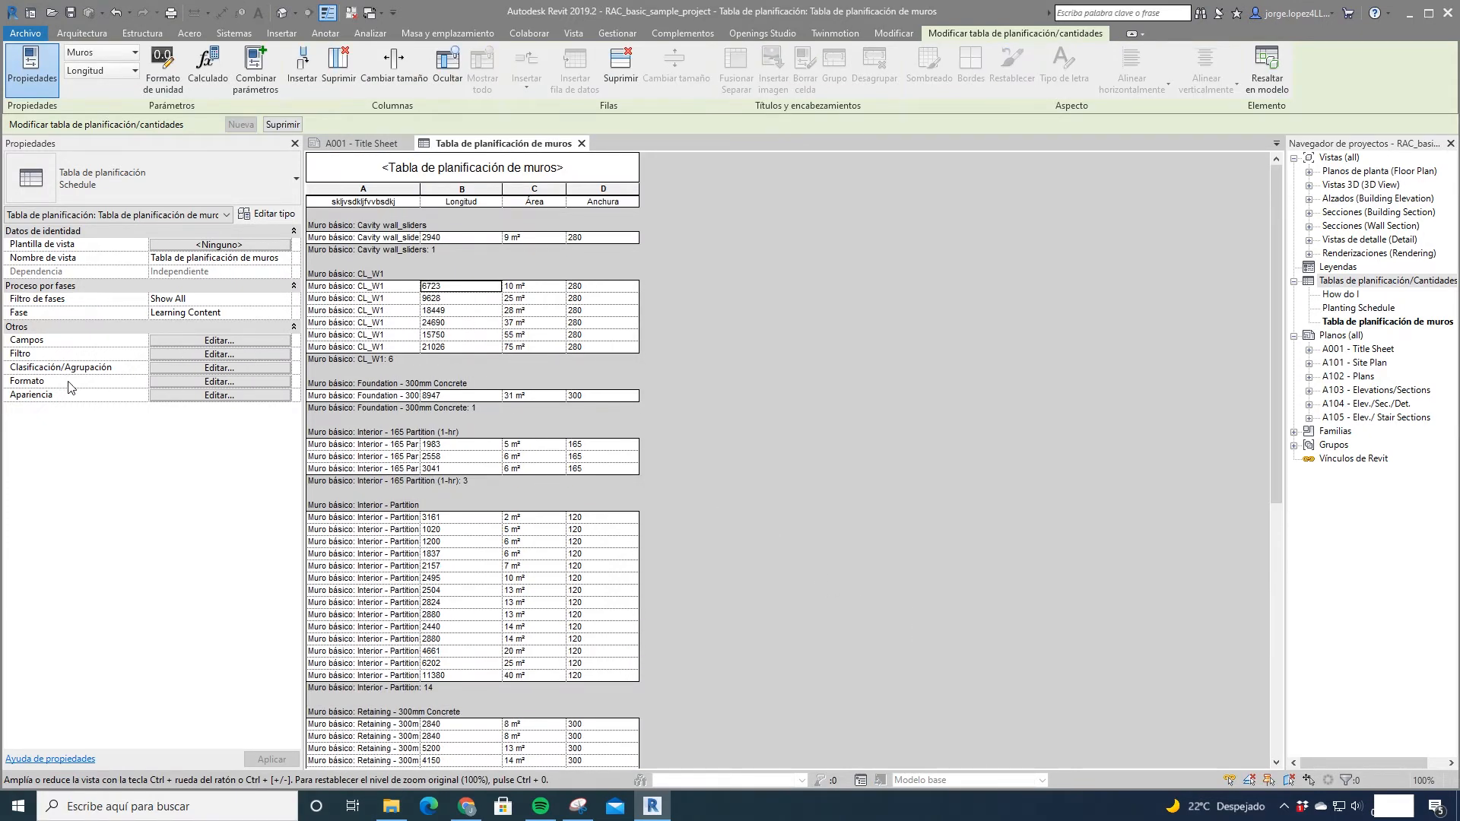
# Step: Reset the heading text of the schedule's first field to "Familia y tipo"
pyautogui.click(234, 368)
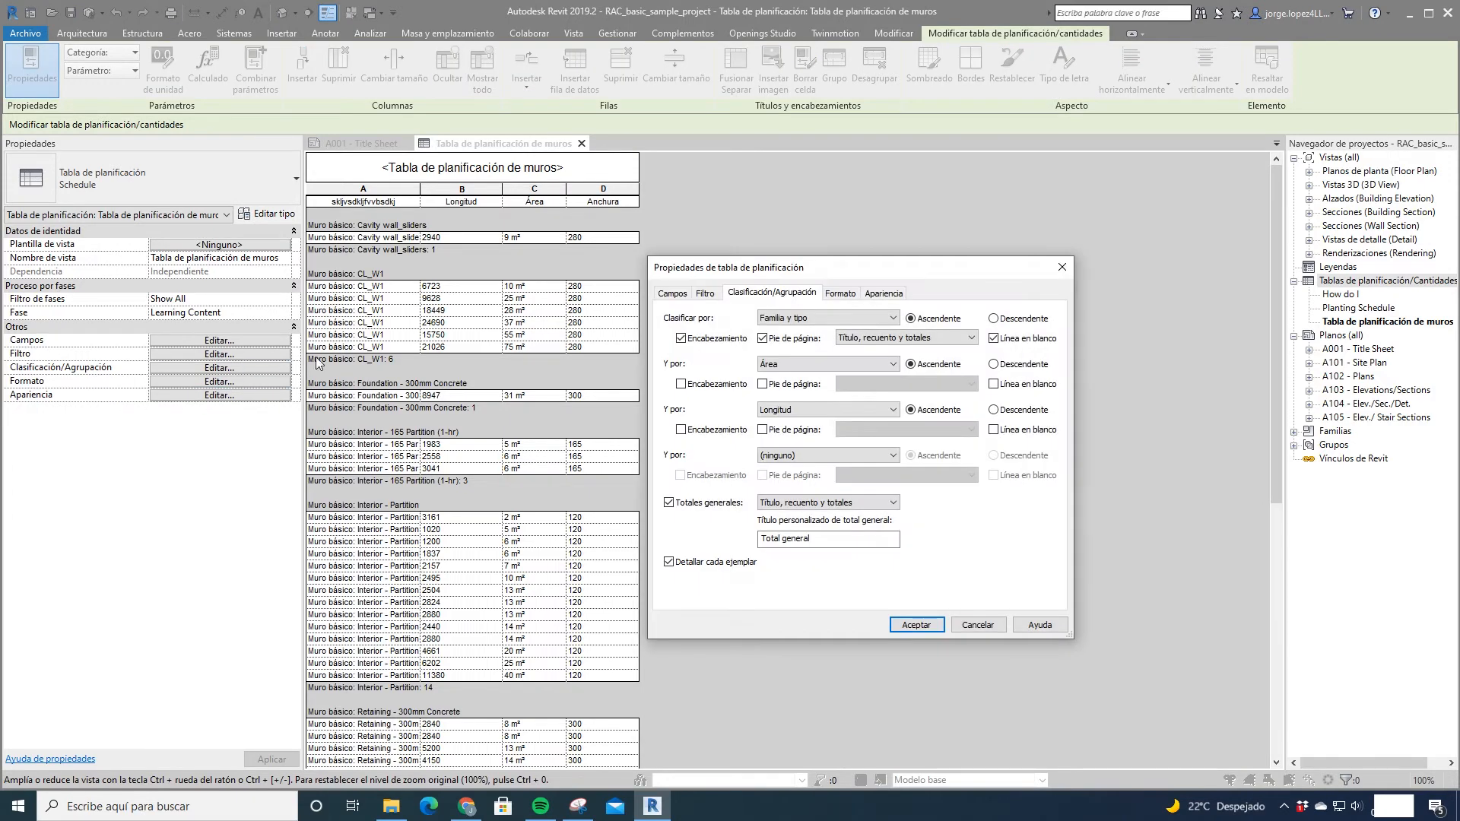
pyautogui.click(840, 293)
pyautogui.moveTo(913, 350); pyautogui.dragTo(788, 344)
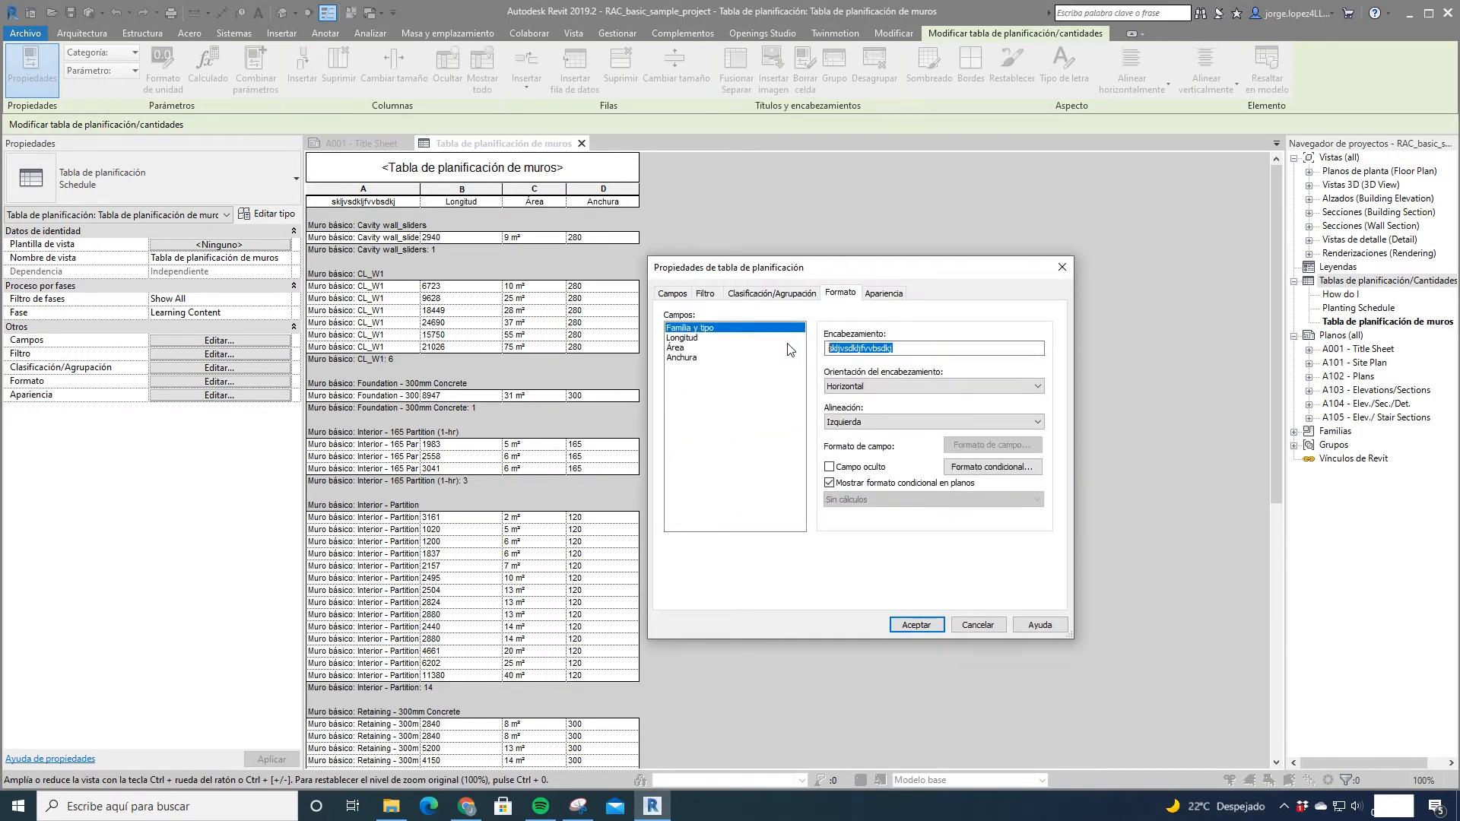
pyautogui.write('Familia y tipo')
# Step: Try Campo oculto on the Familia y tipo field, apply it to the wall schedule, and make the field visible again
pyautogui.click(830, 467)
pyautogui.click(912, 626)
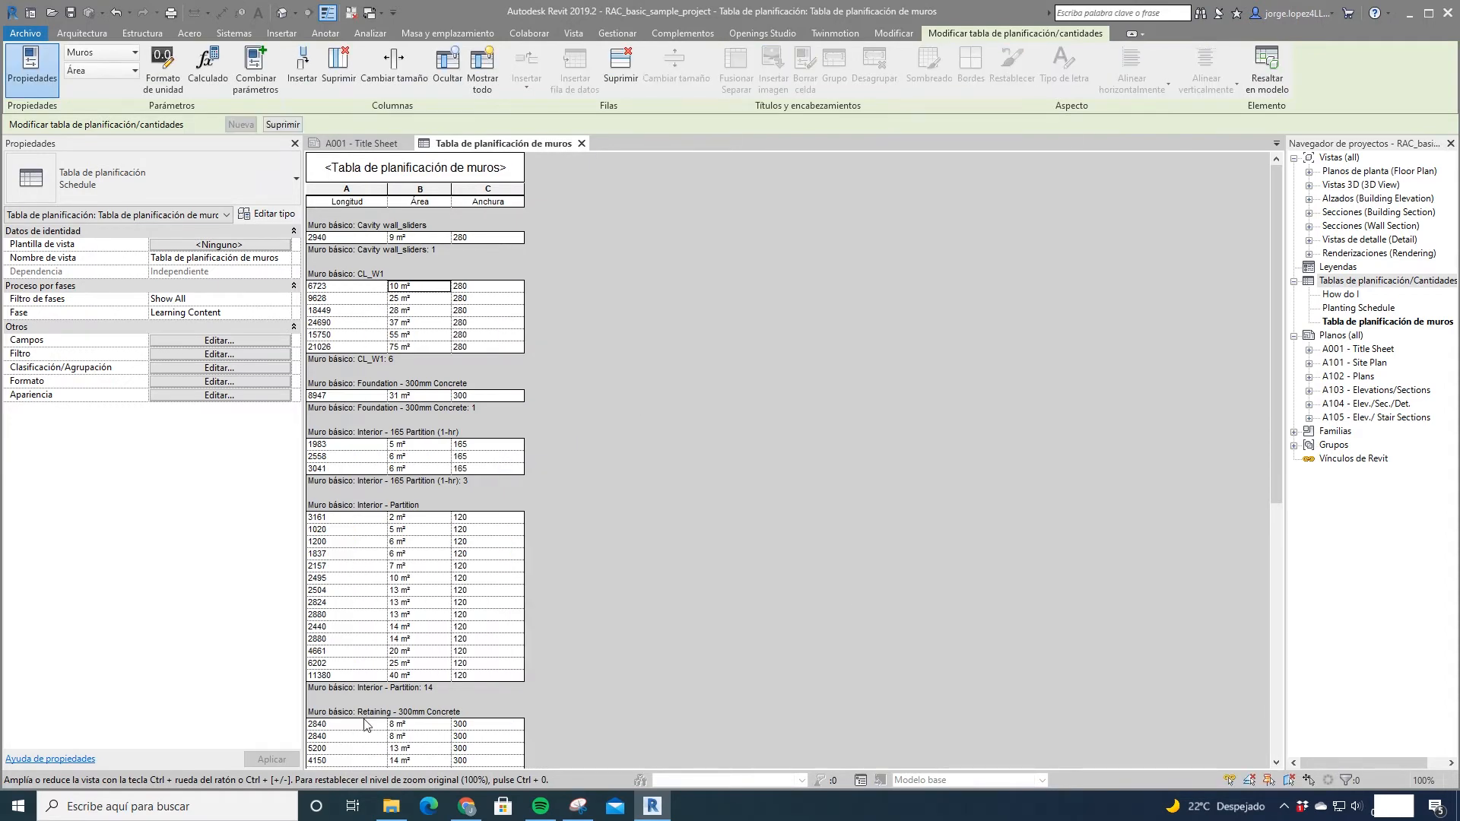
pyautogui.click(253, 383)
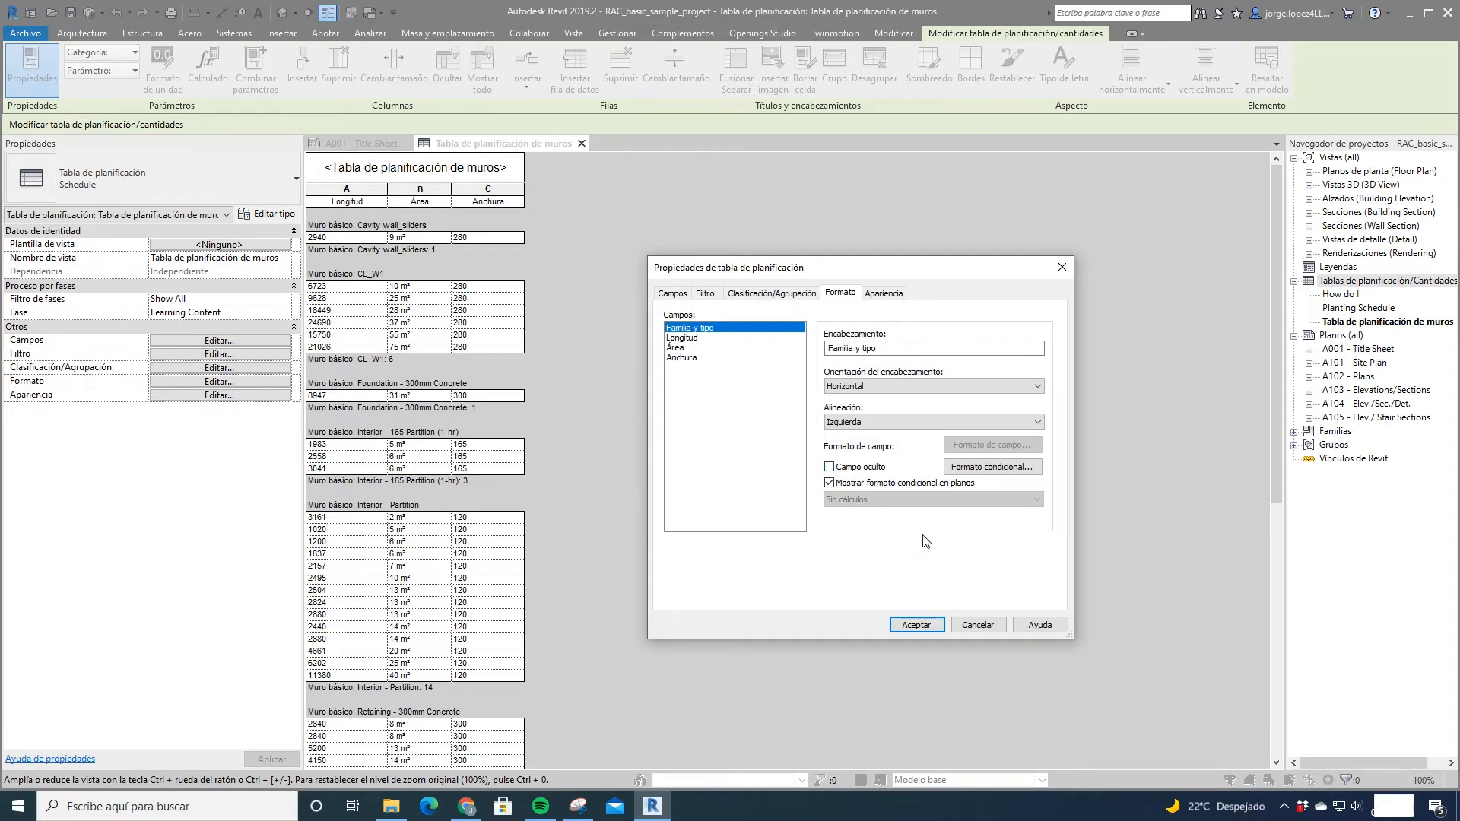
pyautogui.click(914, 625)
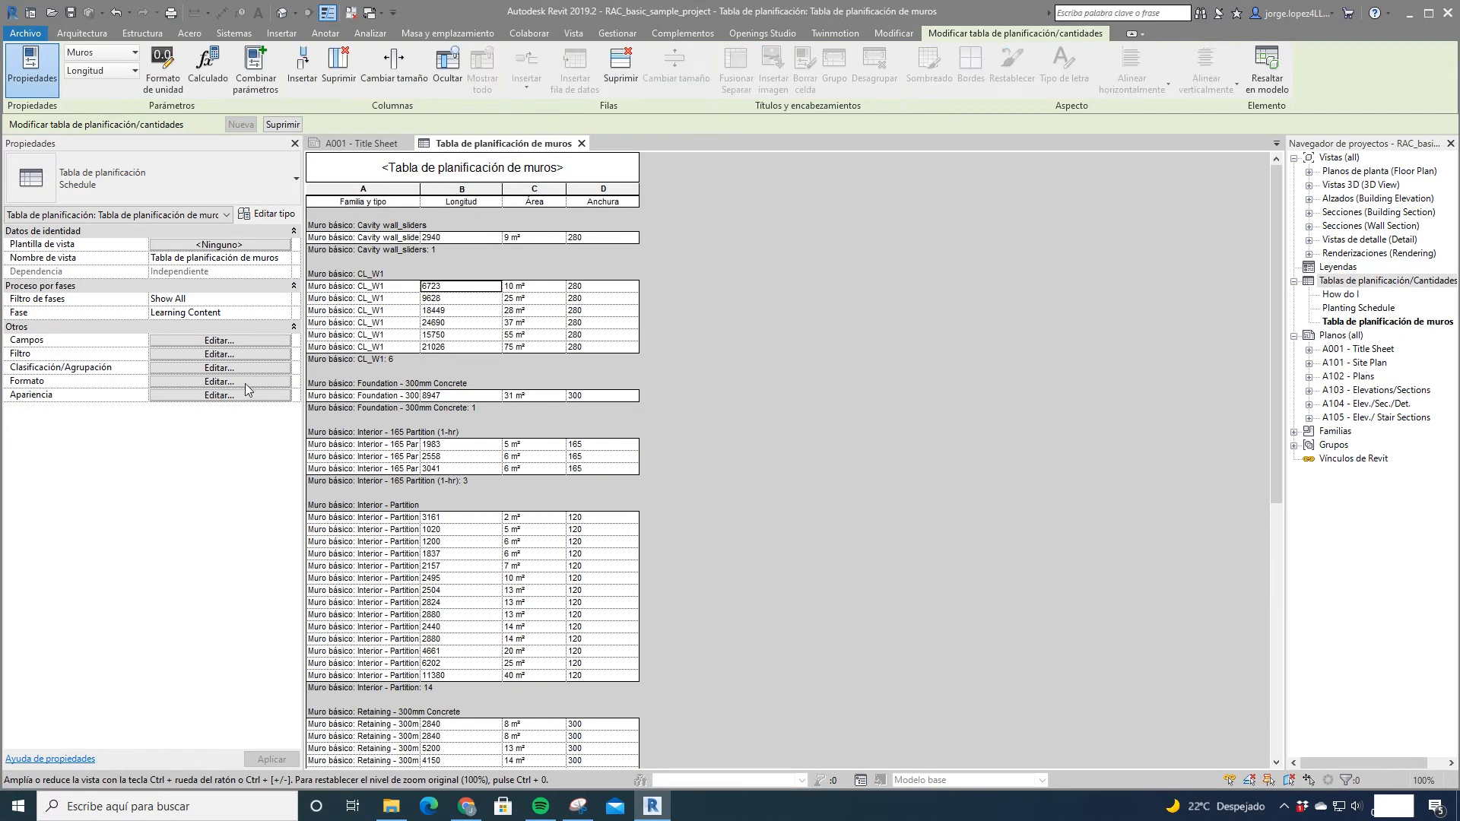
# Step: Override the project settings in the Longitud field format, set its units to Metros y centímetros, and apply it to the wall schedule
pyautogui.click(221, 368)
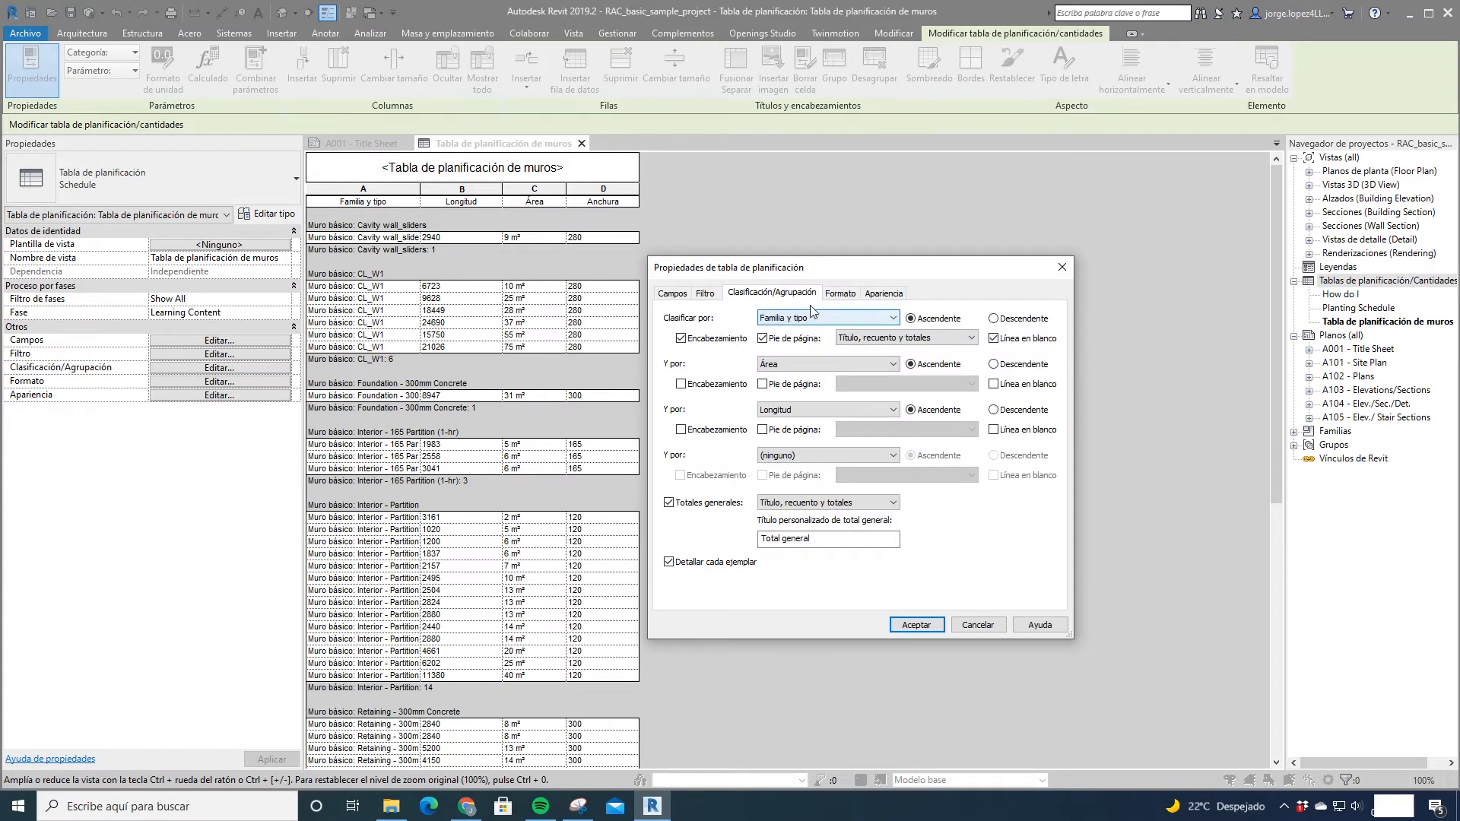
pyautogui.click(841, 293)
pyautogui.click(692, 338)
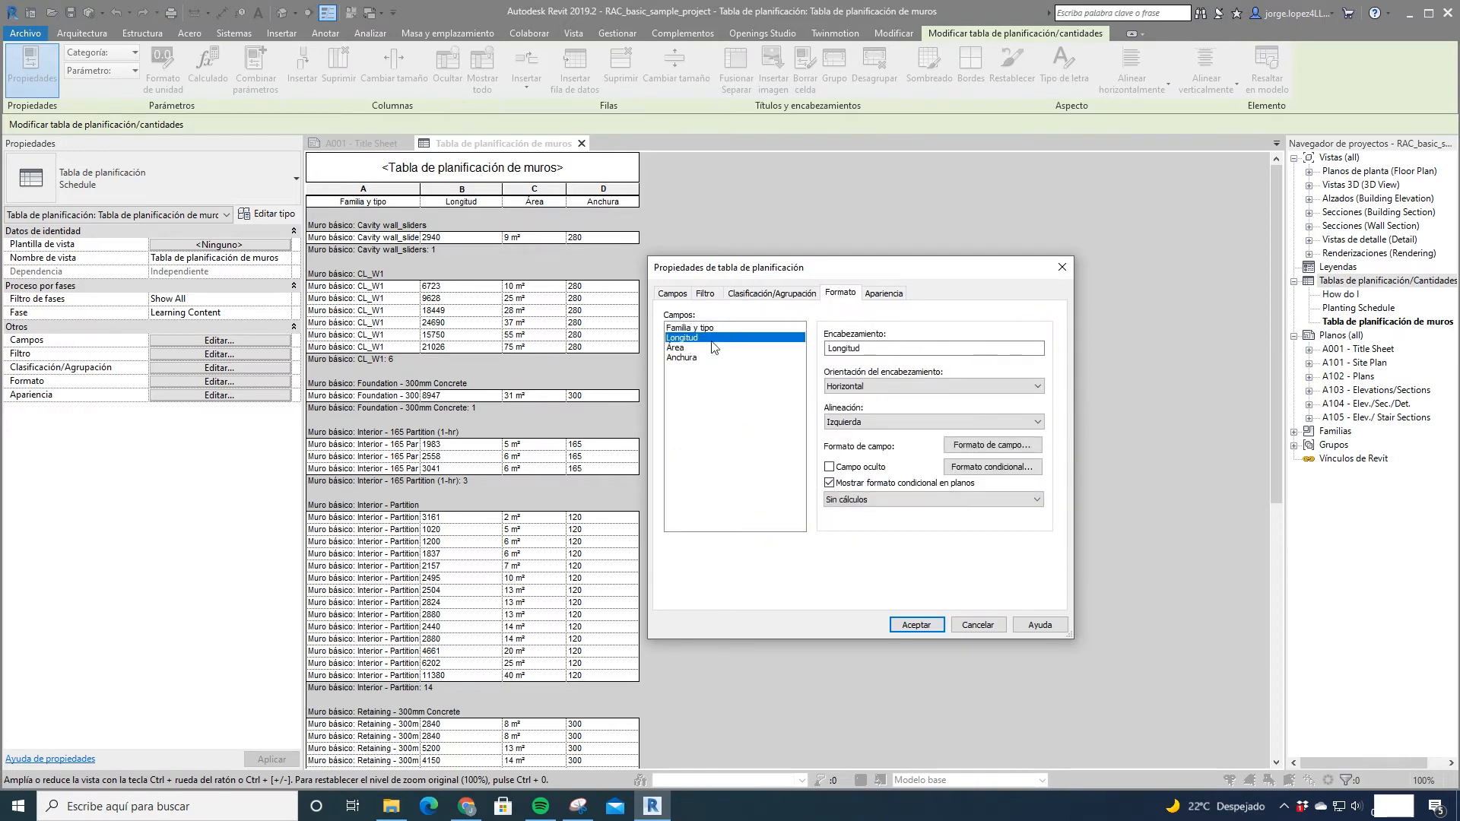
pyautogui.click(991, 447)
pyautogui.moveTo(583, 296); pyautogui.dragTo(733, 392)
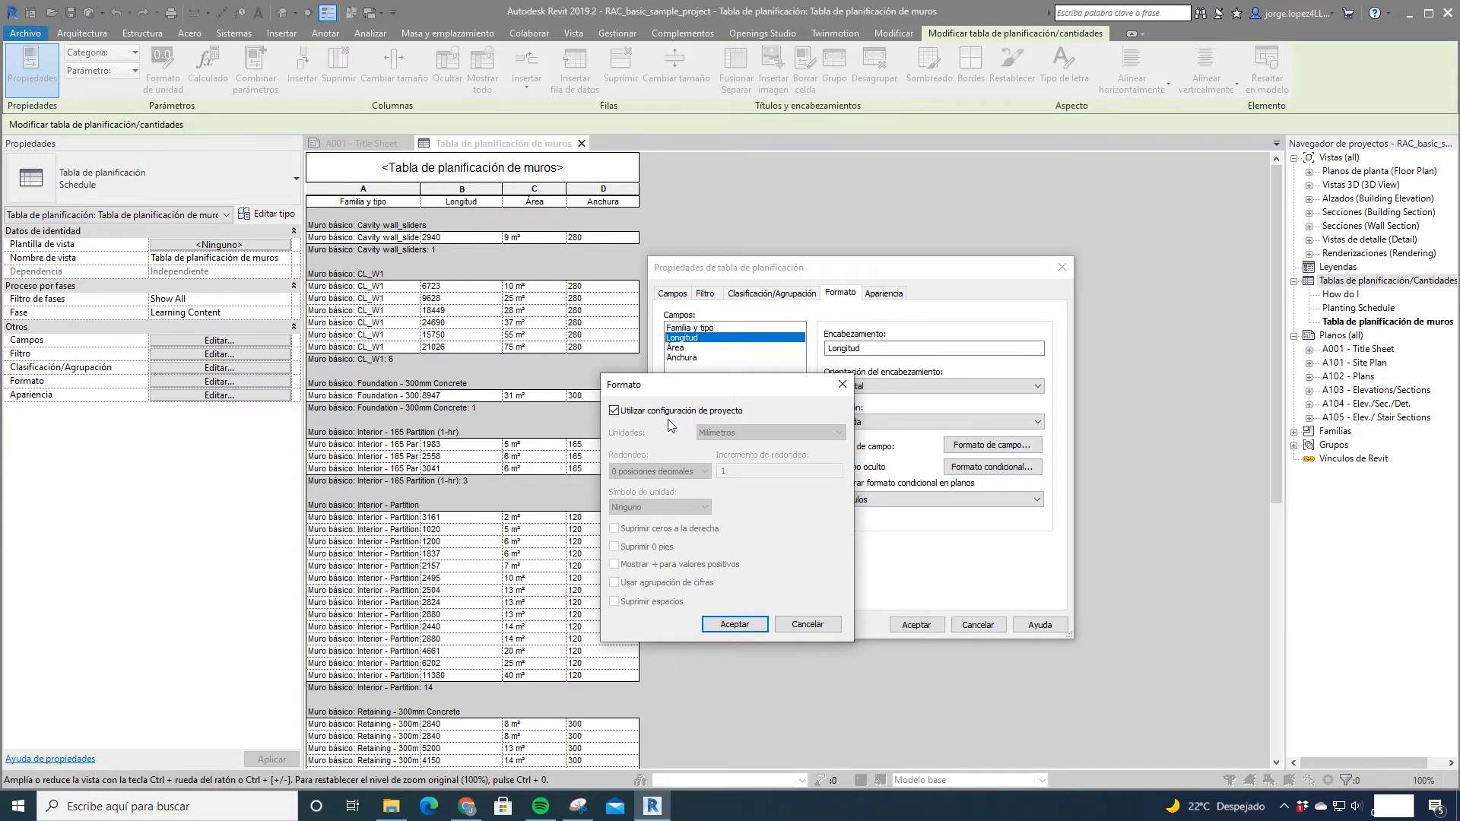
pyautogui.moveTo(691, 390); pyautogui.dragTo(662, 329)
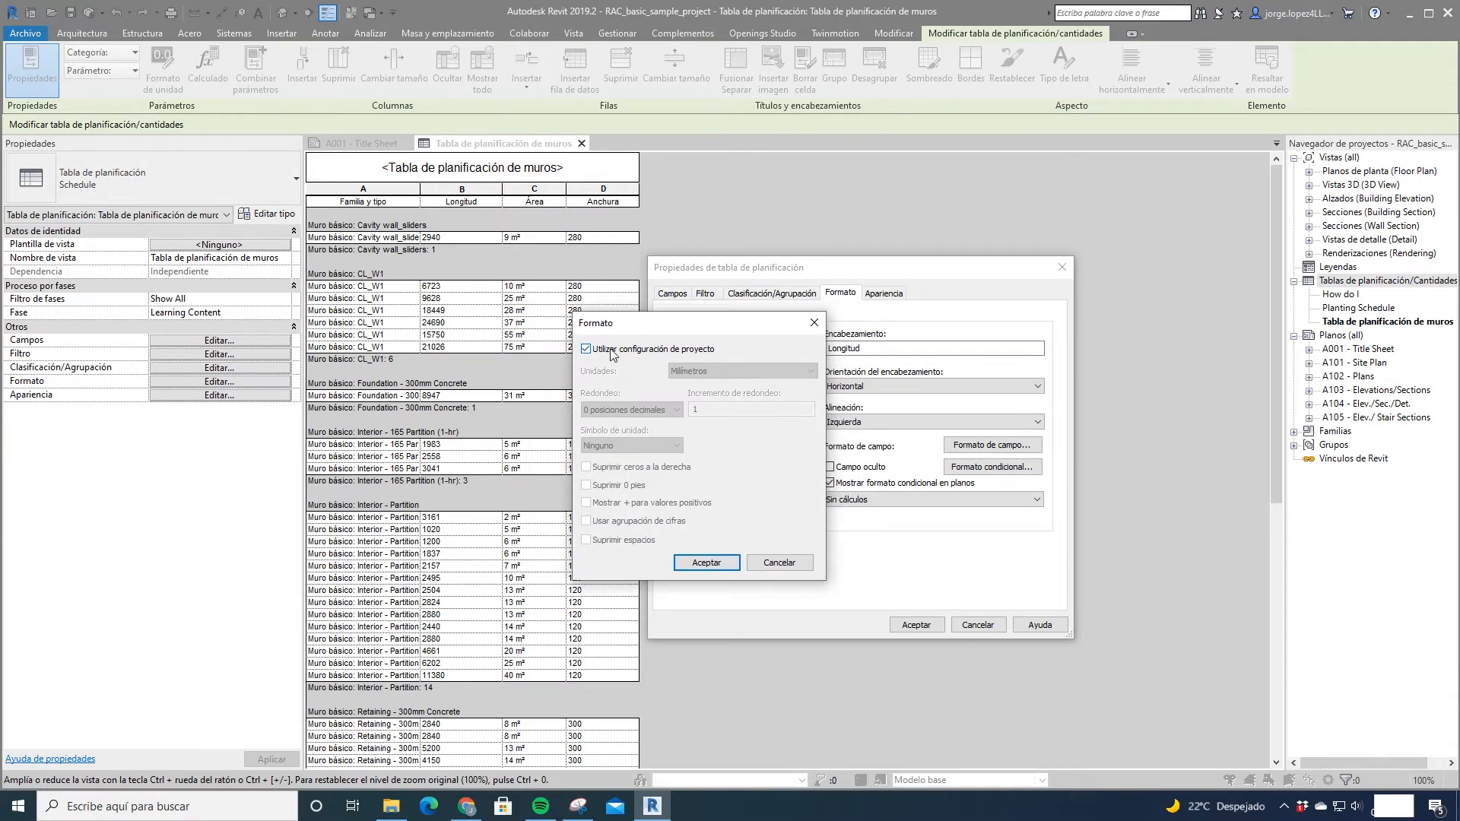
pyautogui.click(586, 349)
pyautogui.click(719, 371)
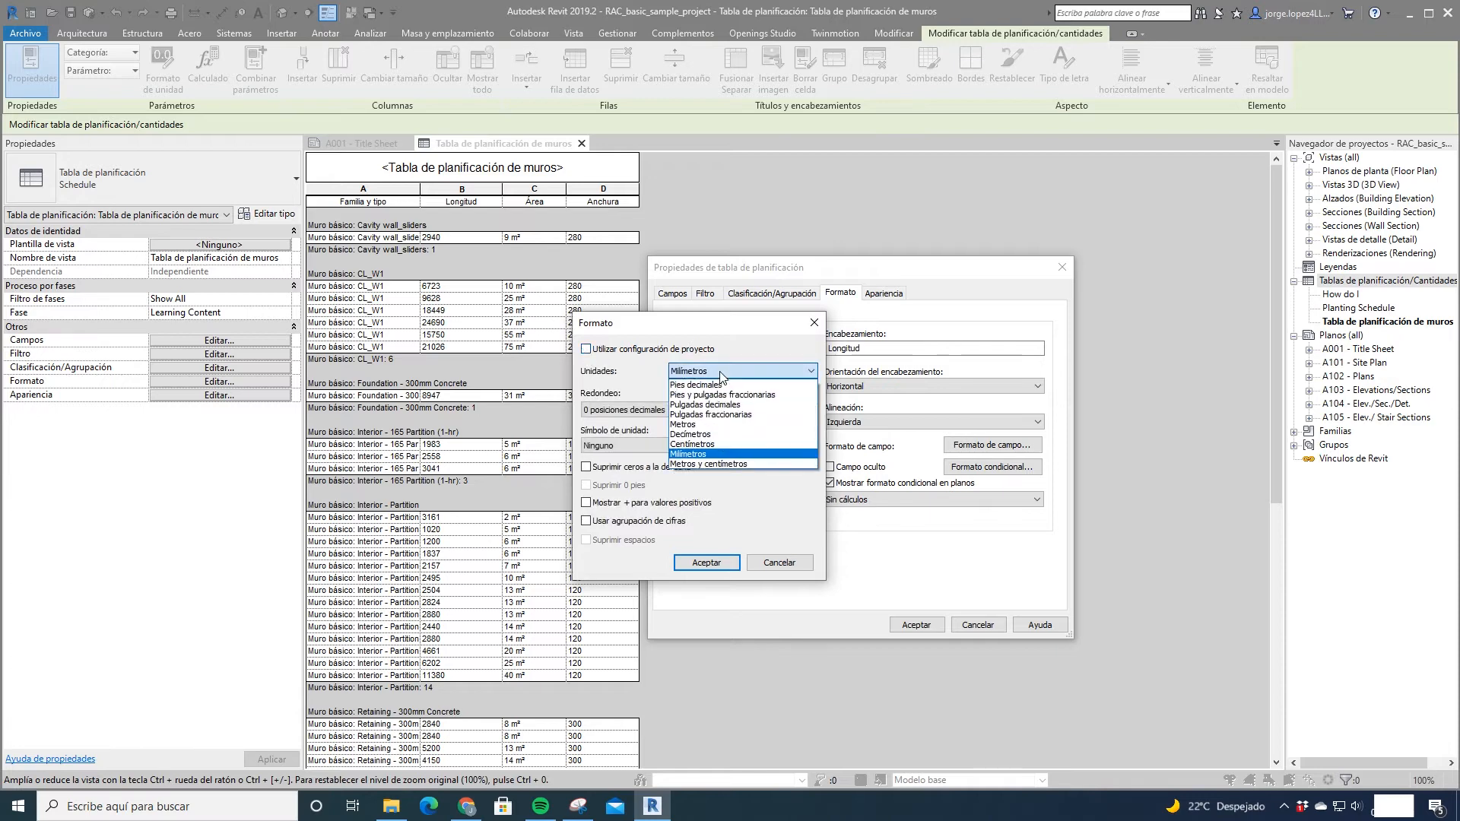
pyautogui.click(733, 464)
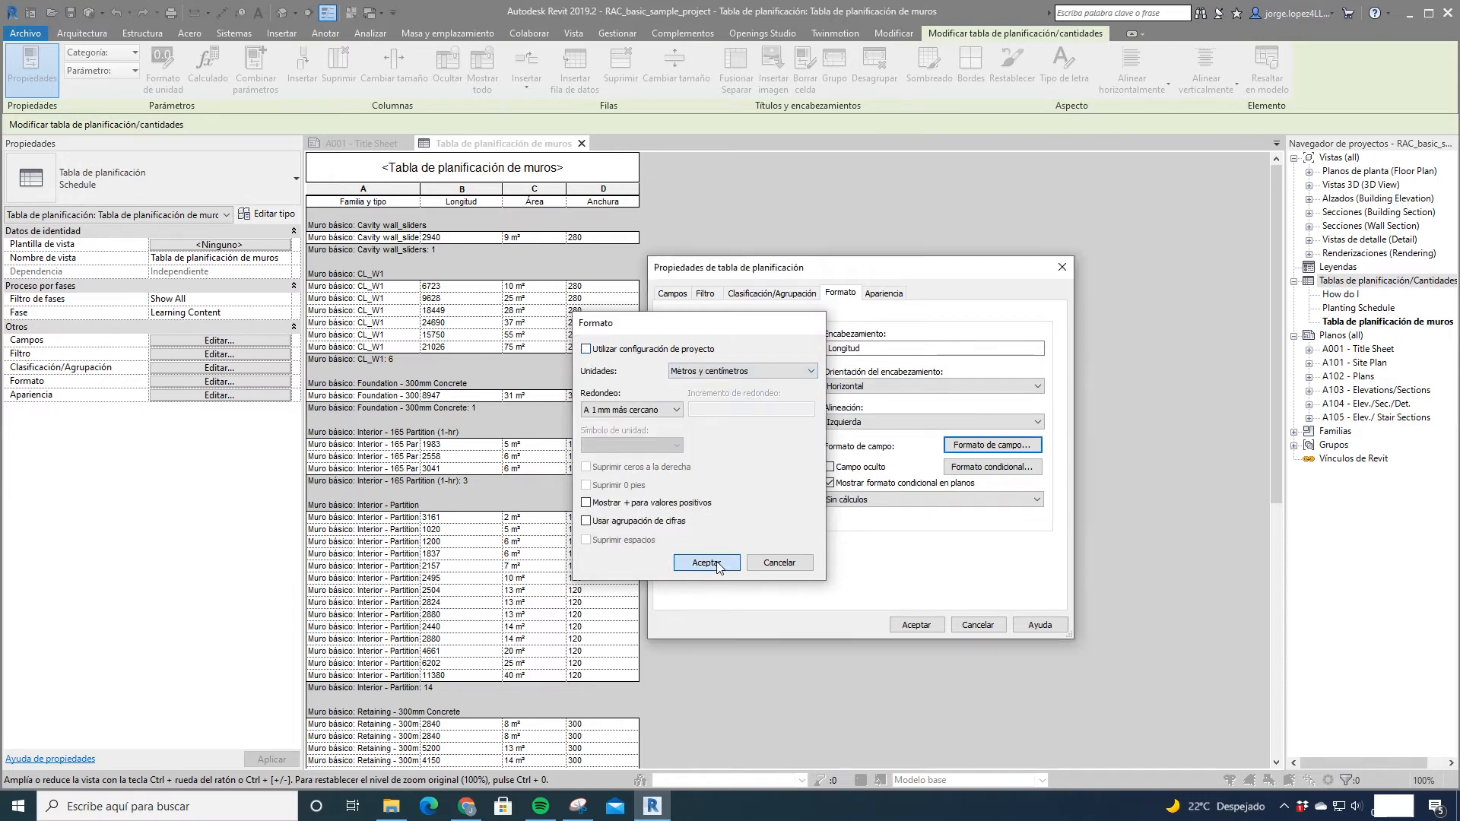
pyautogui.click(706, 563)
pyautogui.click(916, 625)
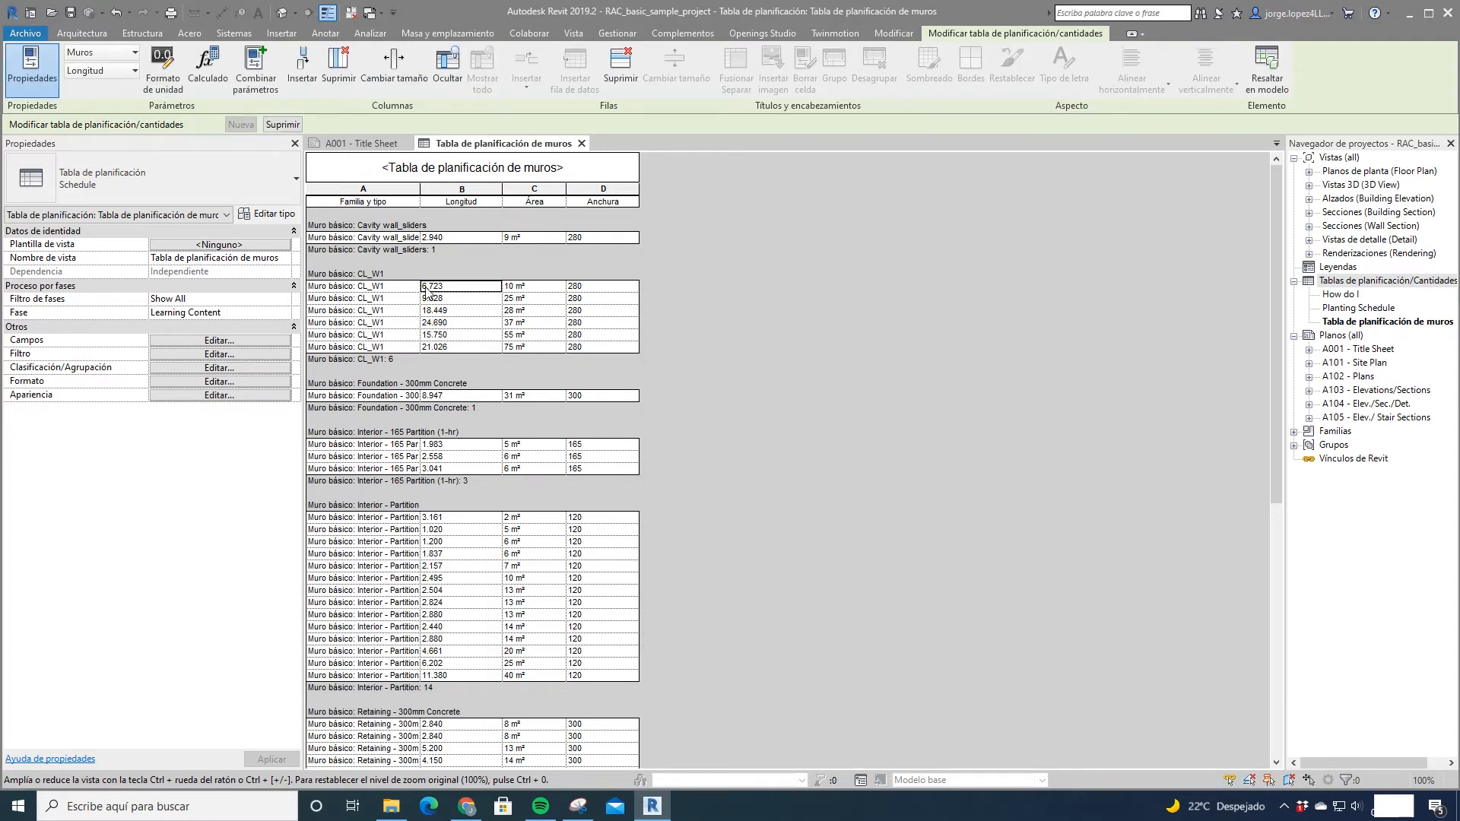
# Step: Review the rounding options in the Longitud field format, keeping A 1 mm más cercano
pyautogui.click(217, 382)
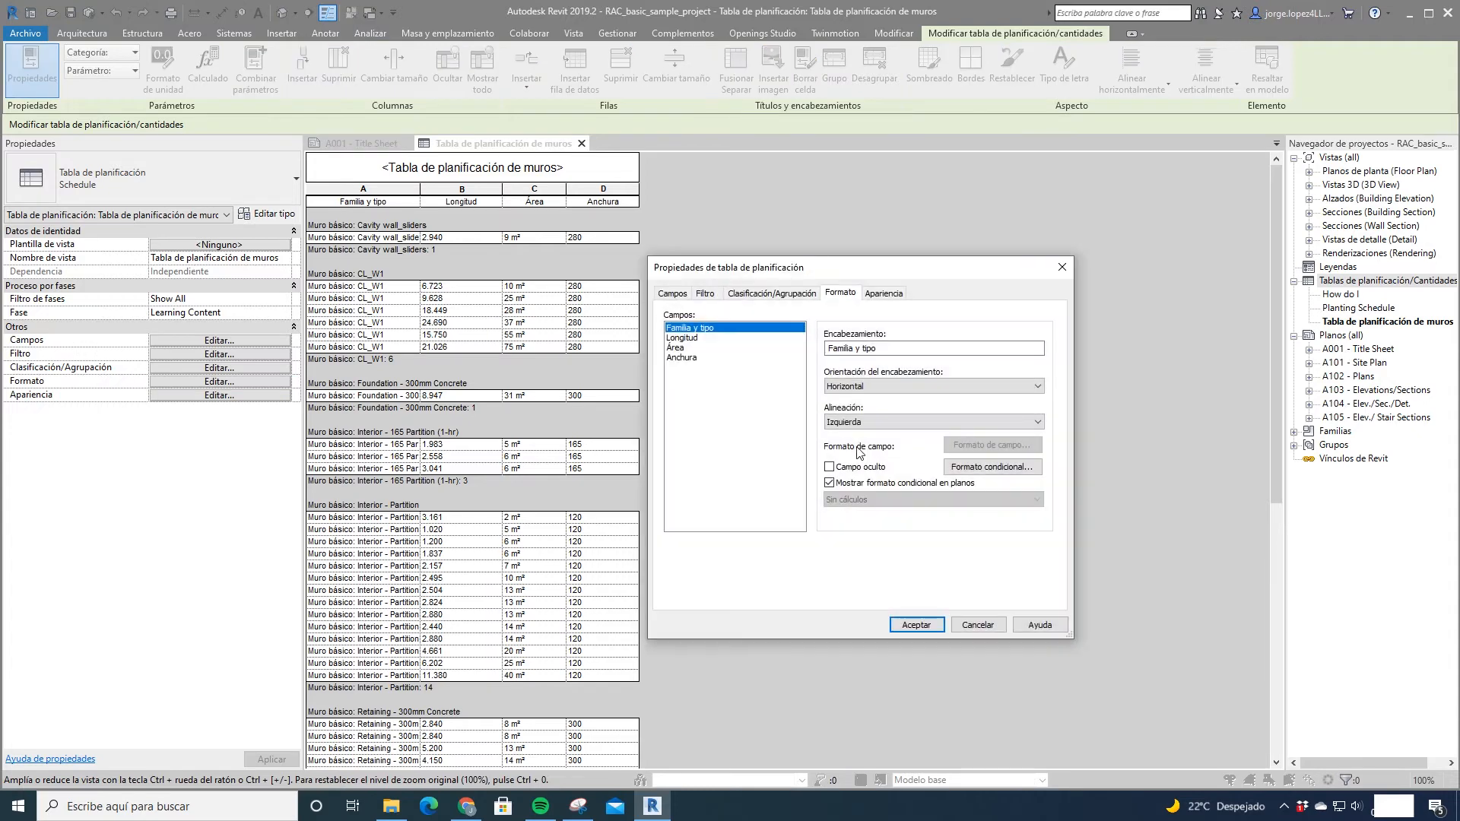
pyautogui.click(681, 338)
pyautogui.click(981, 445)
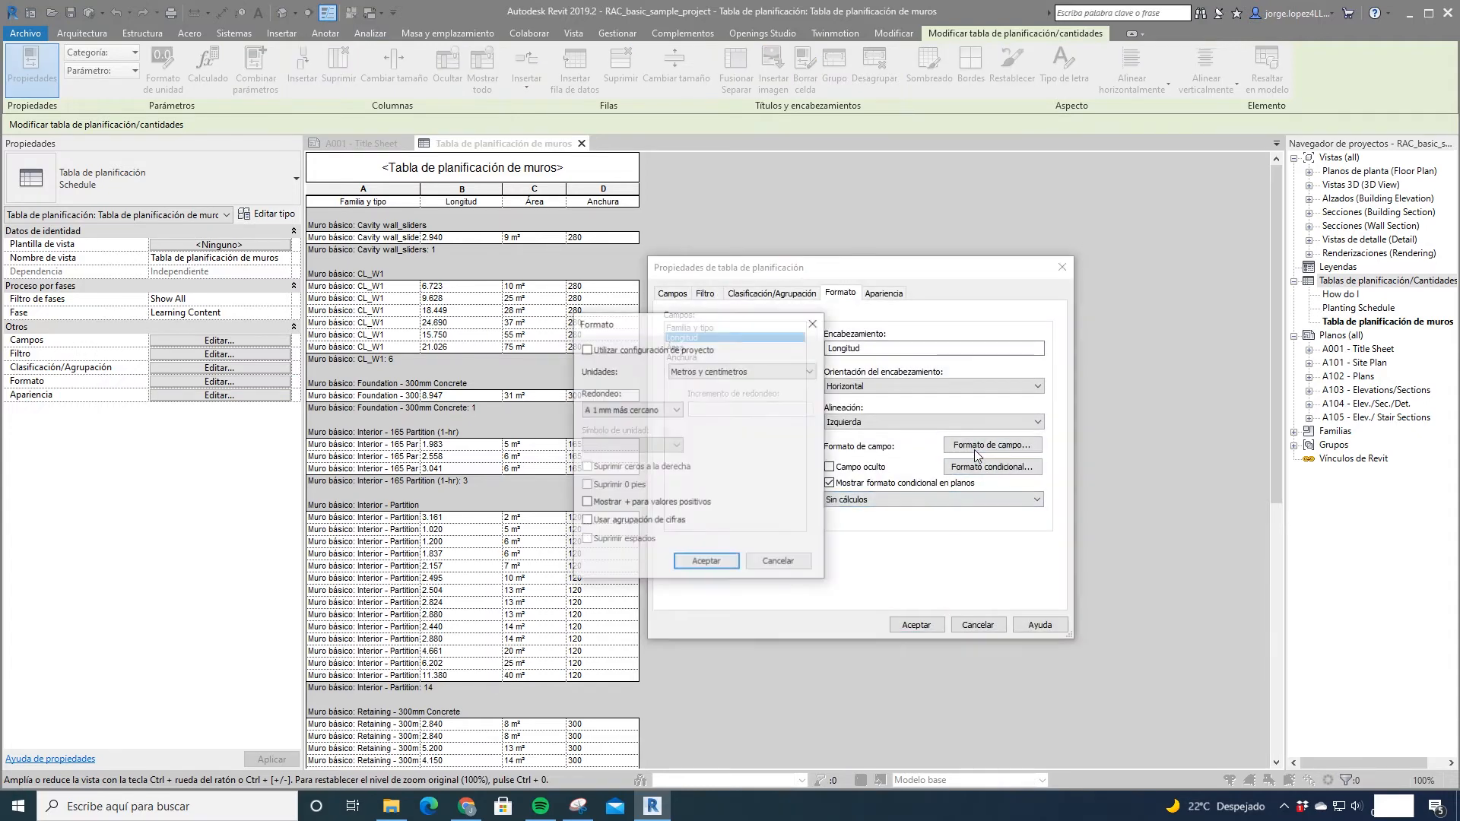
pyautogui.click(647, 411)
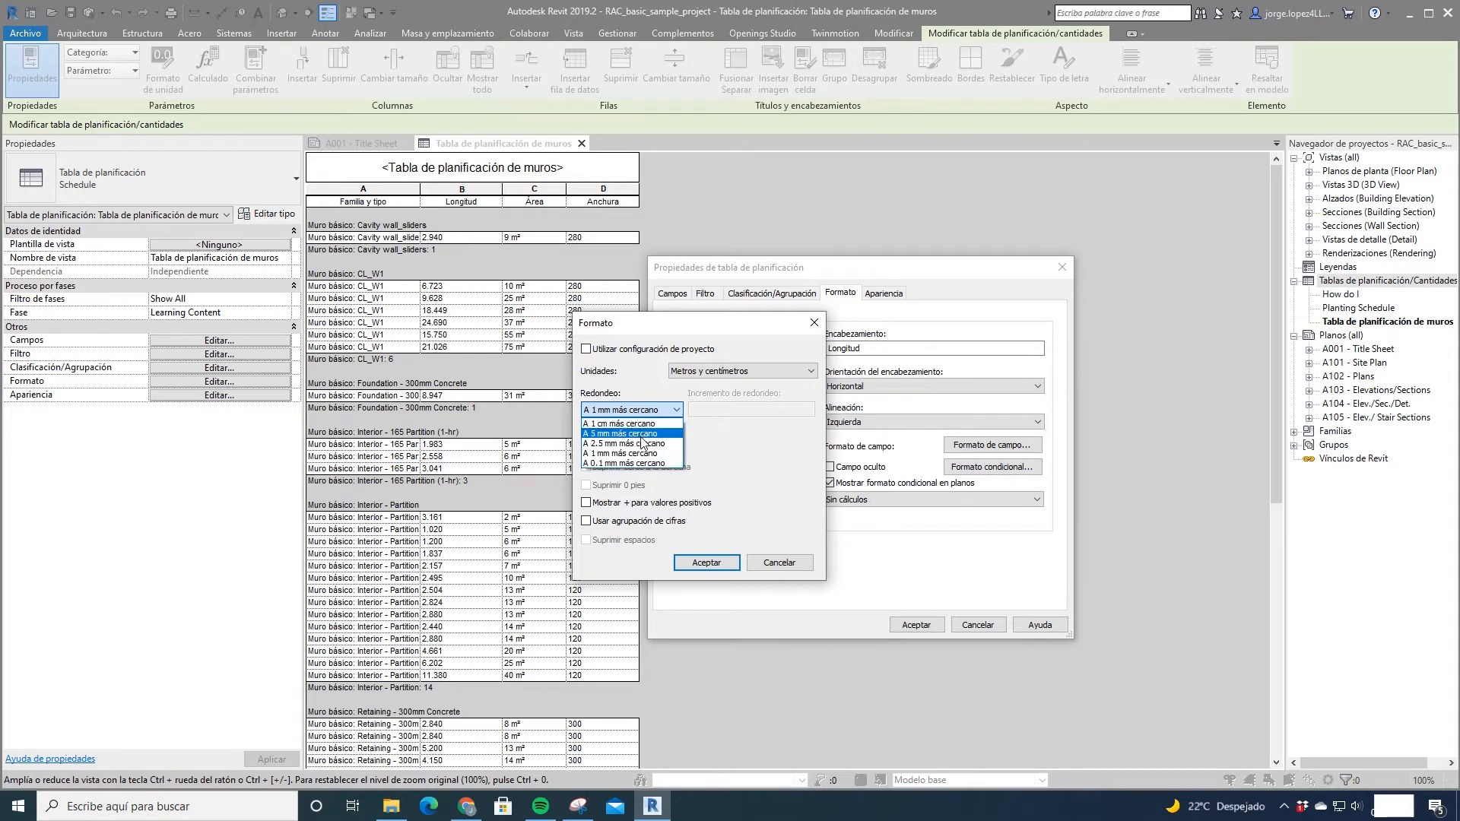
pyautogui.click(708, 470)
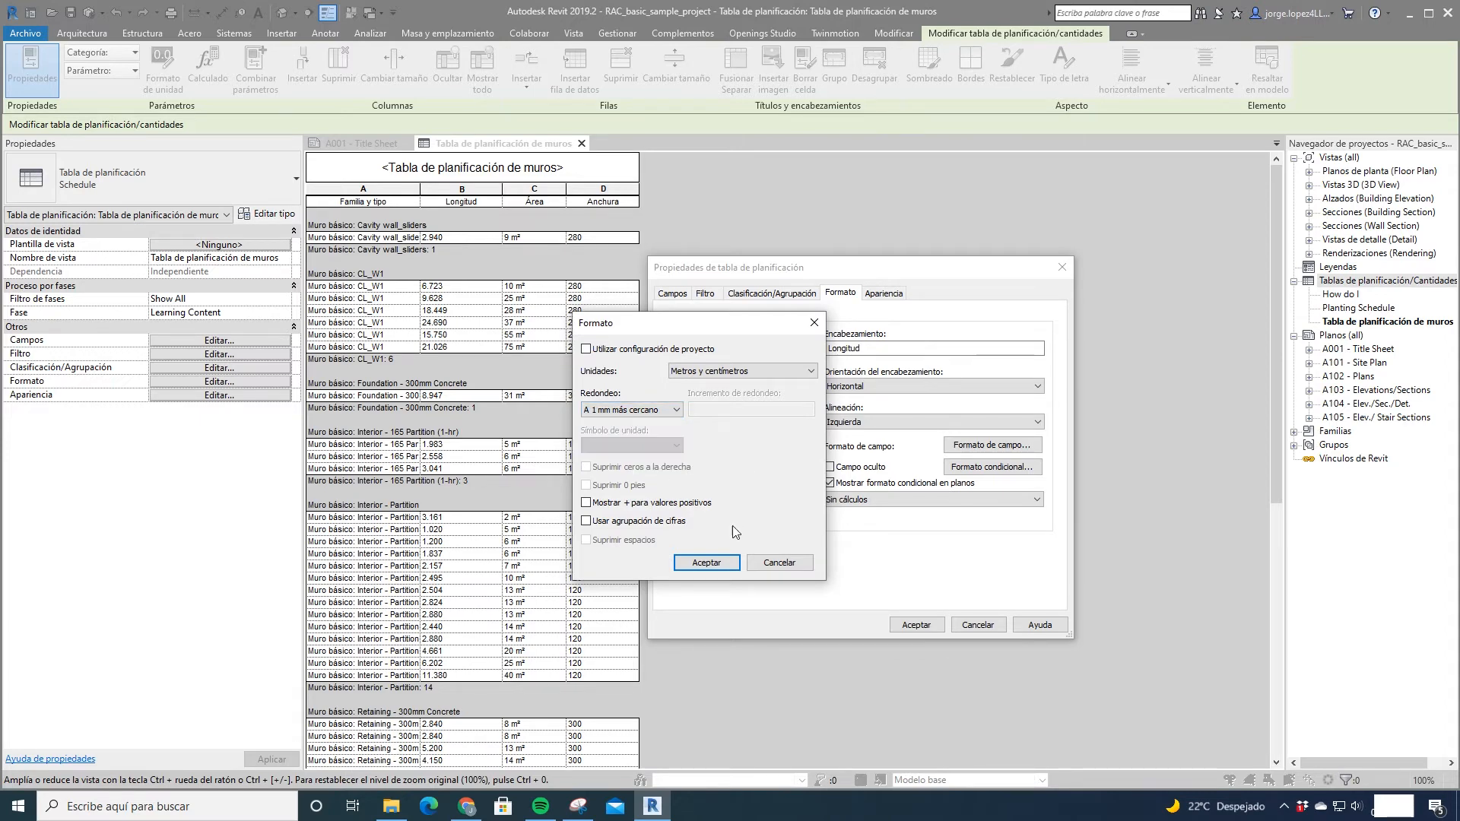
pyautogui.click(724, 565)
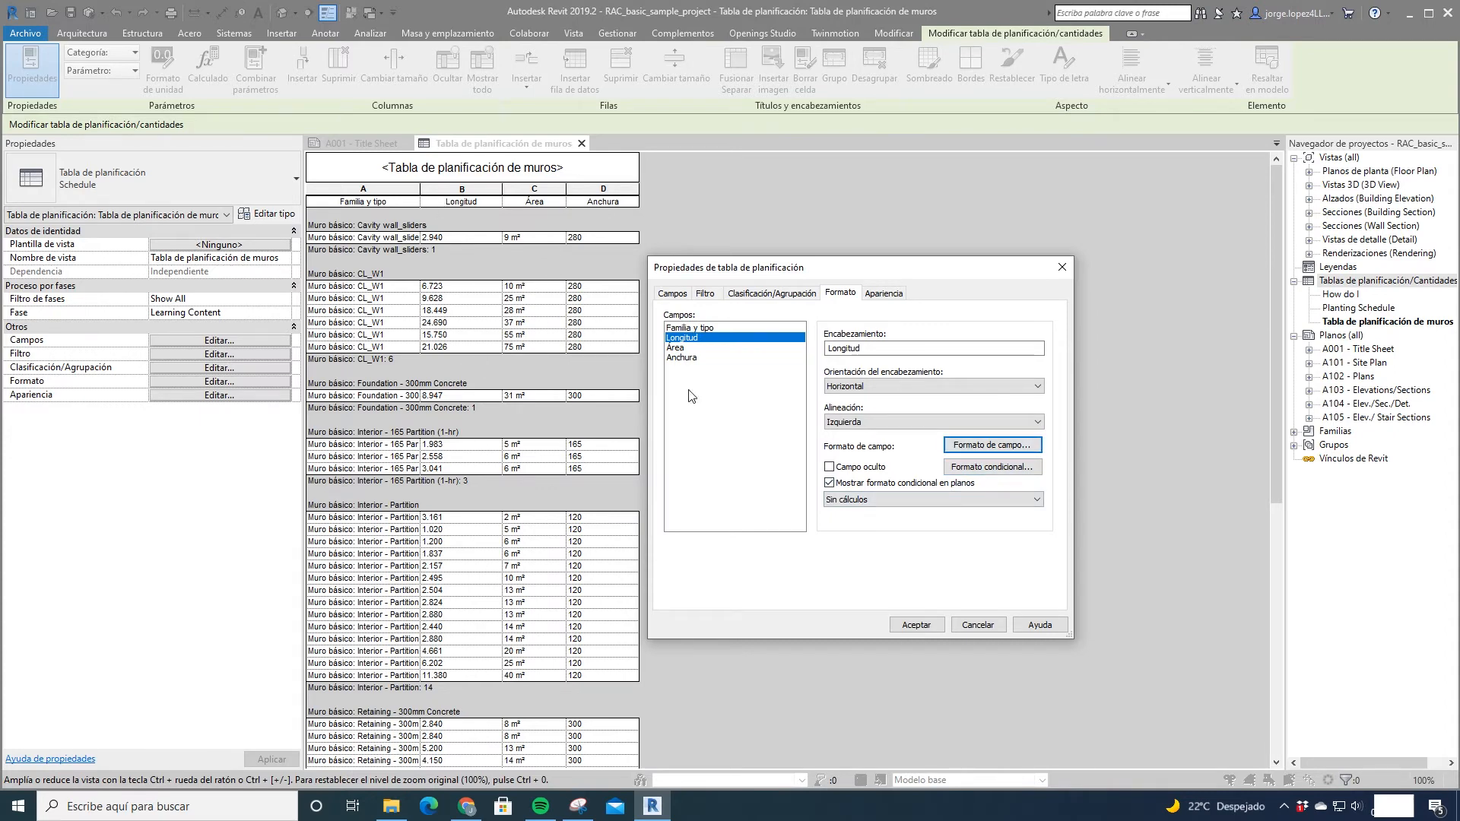
# Step: Turn Utilizar configuración de proyecto back on for the Longitud field format and apply it to the wall schedule
pyautogui.click(992, 444)
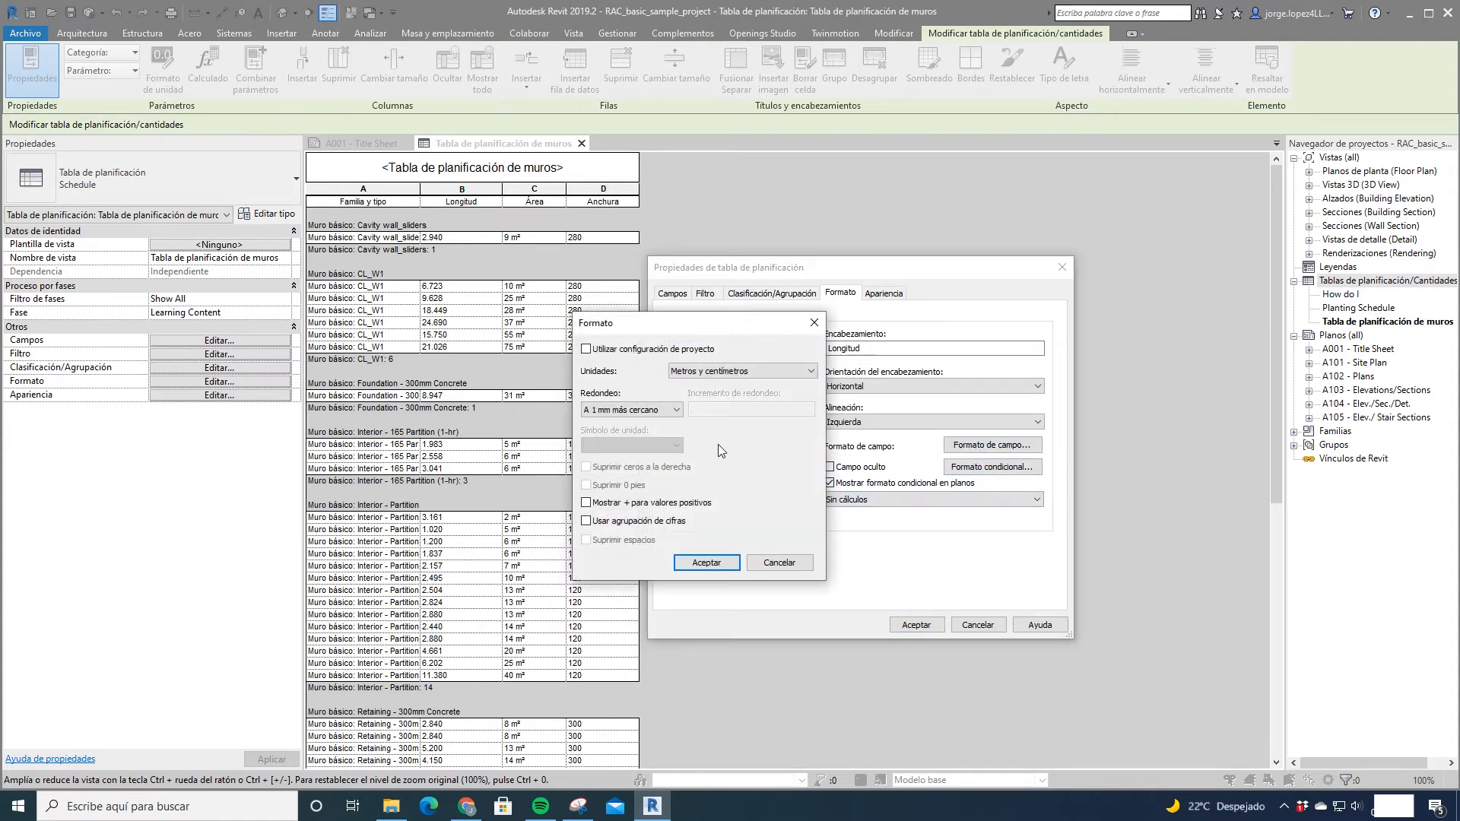
pyautogui.click(586, 349)
pyautogui.click(705, 564)
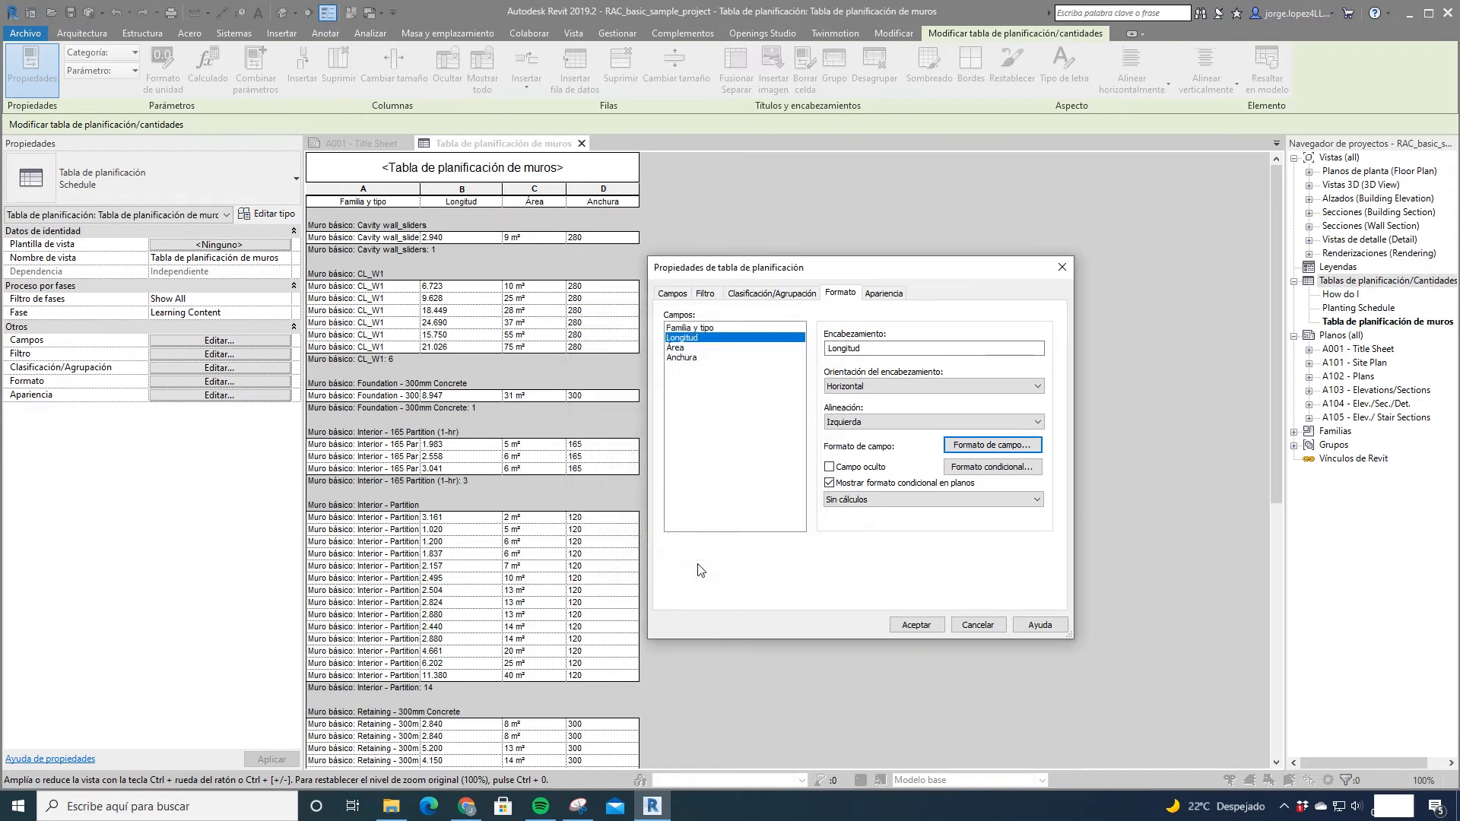
pyautogui.click(916, 625)
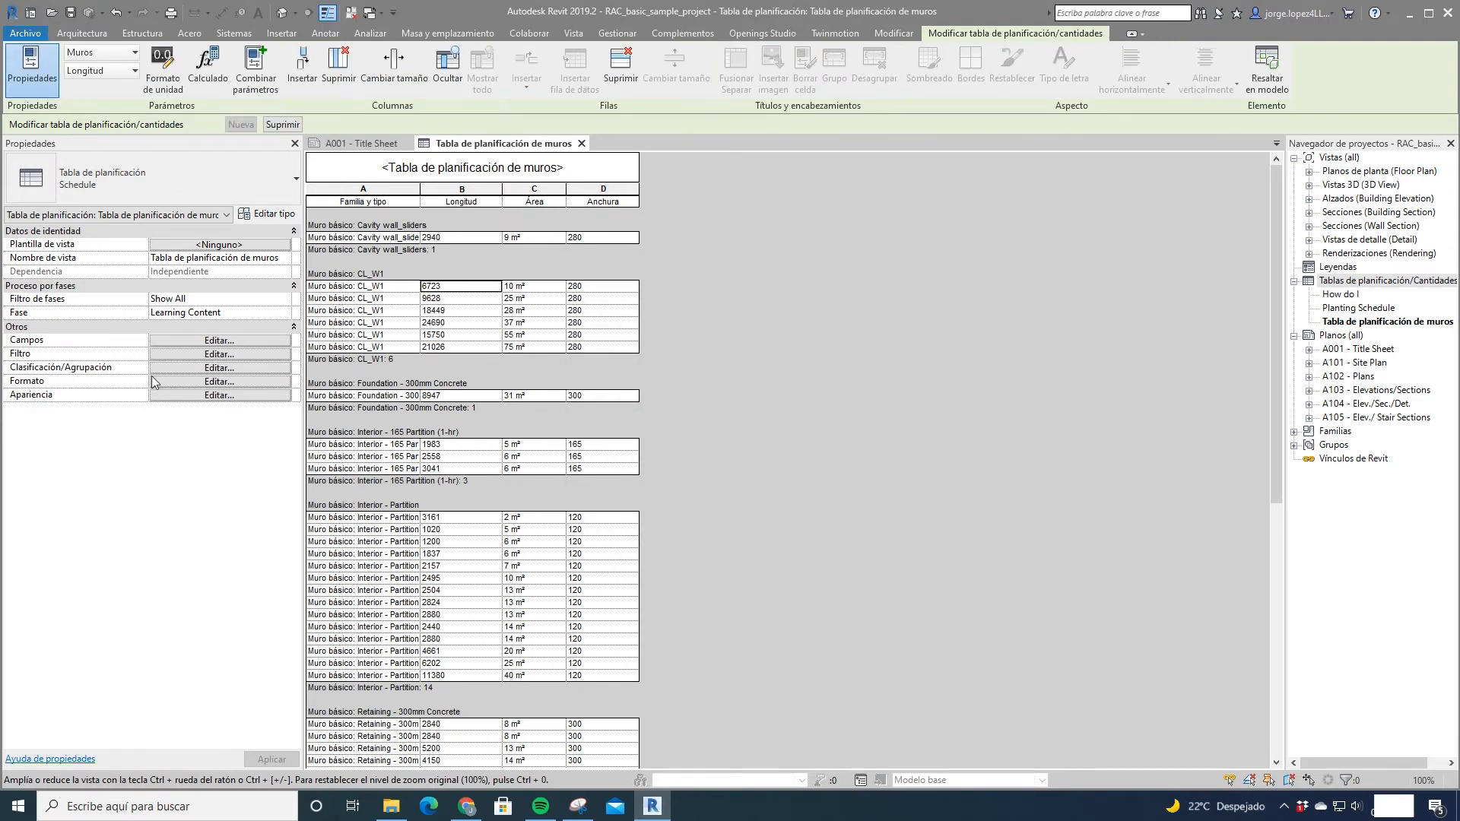
# Step: Clear the existing conditional format of the Longitud field and set its test to Entre
pyautogui.click(218, 382)
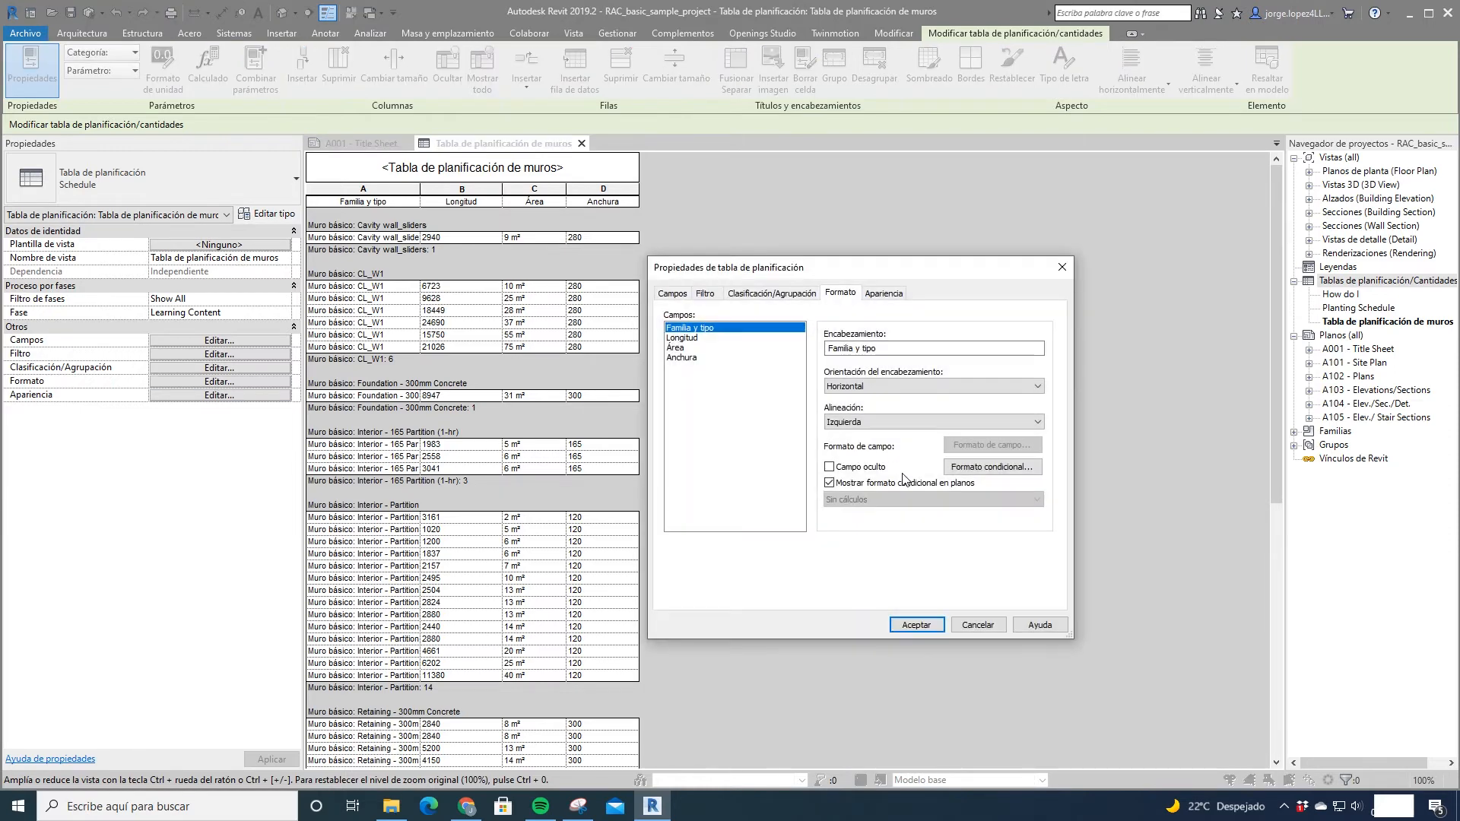
pyautogui.click(692, 337)
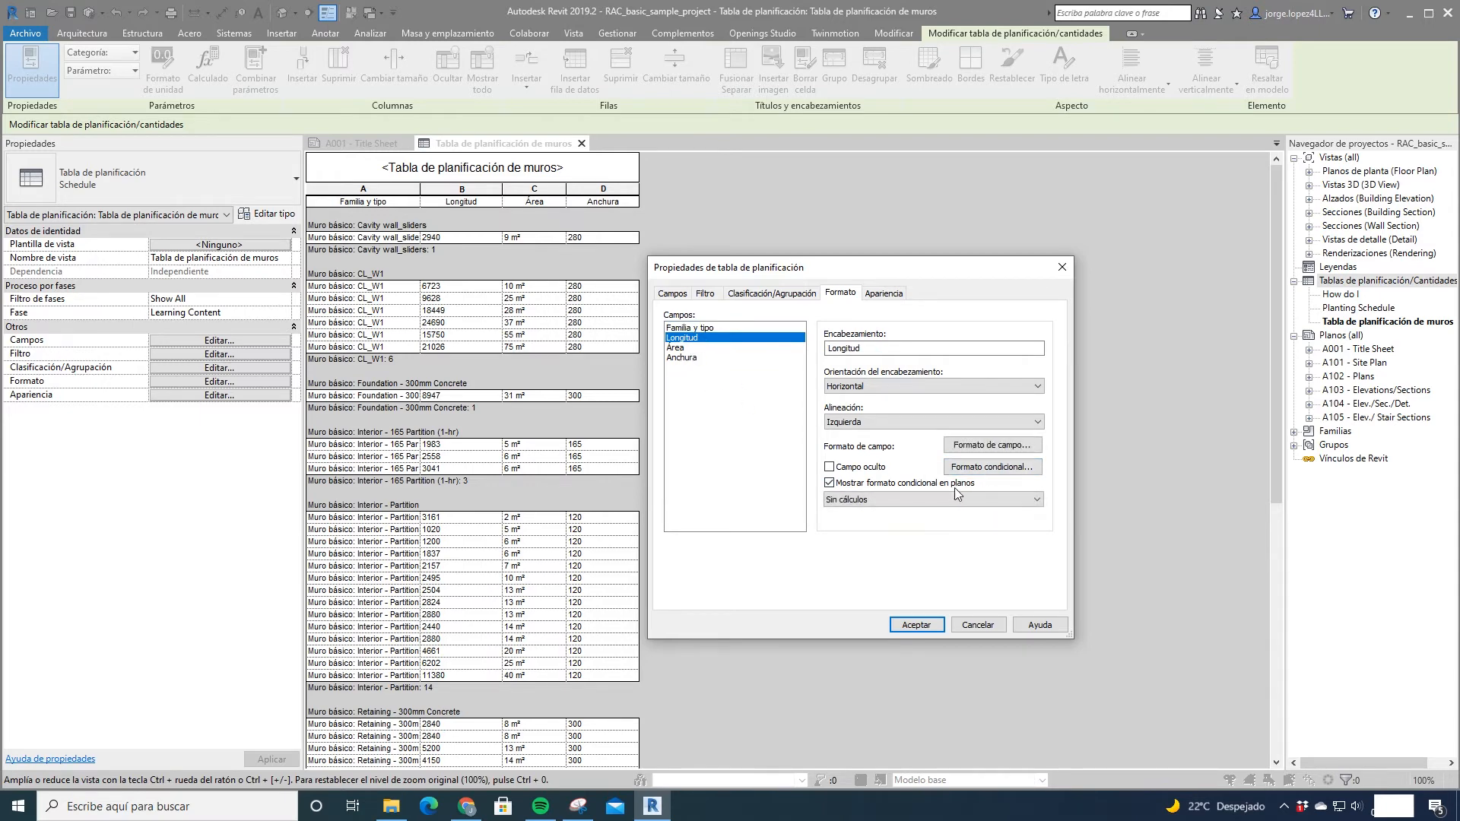
pyautogui.click(993, 469)
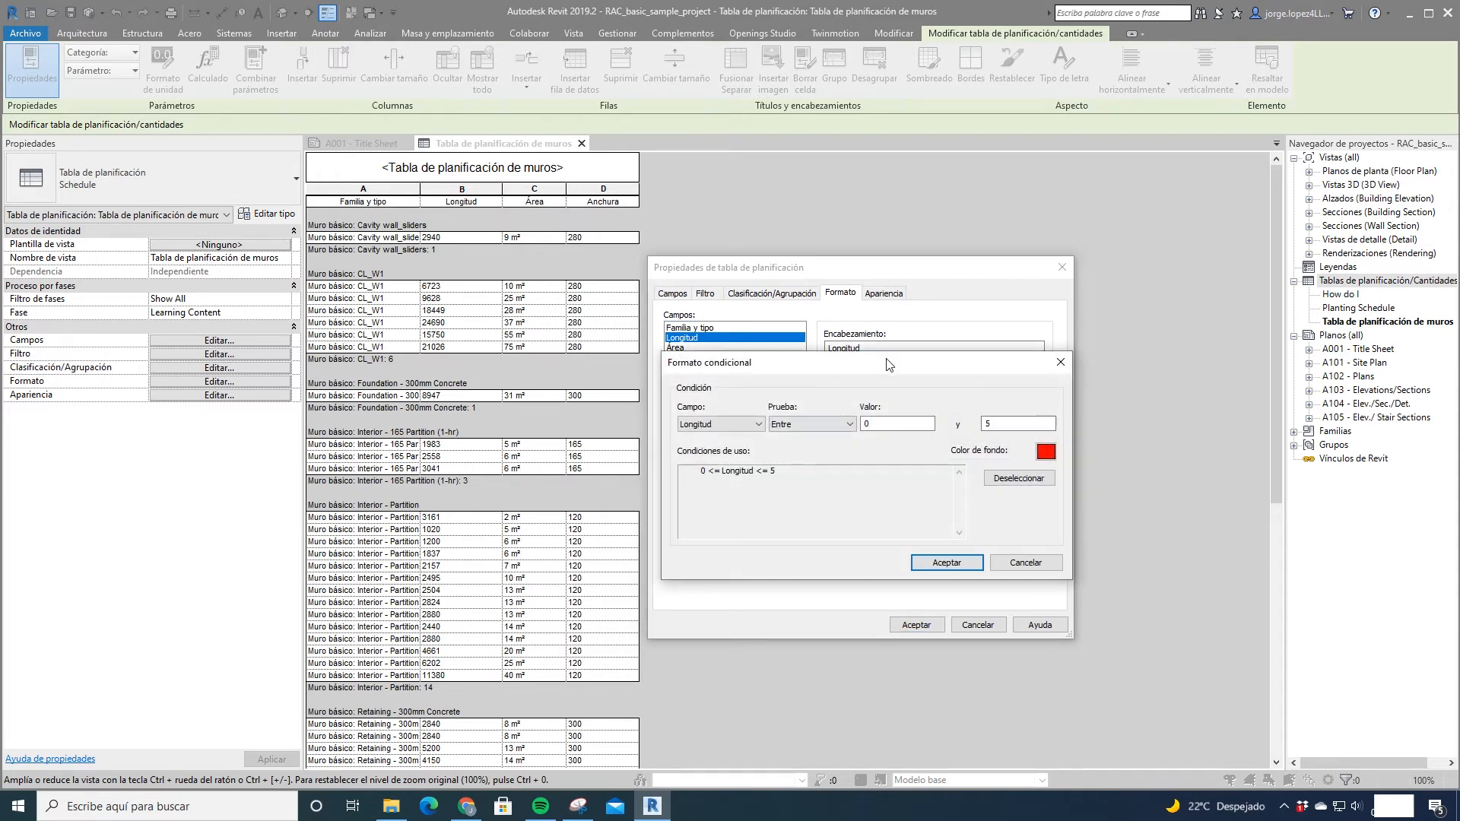
pyautogui.moveTo(888, 364); pyautogui.dragTo(873, 416)
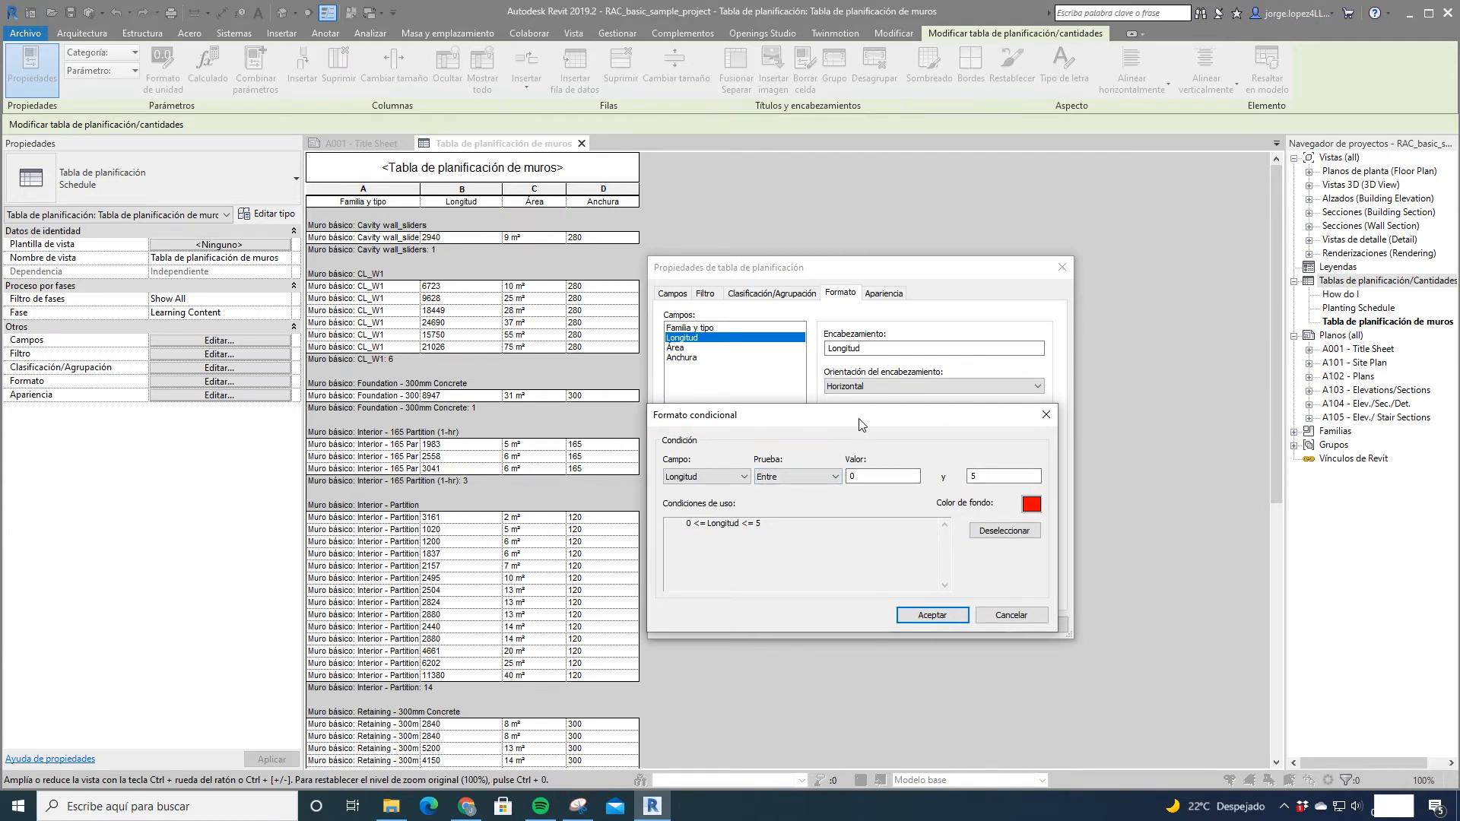
pyautogui.moveTo(858, 414); pyautogui.dragTo(858, 363)
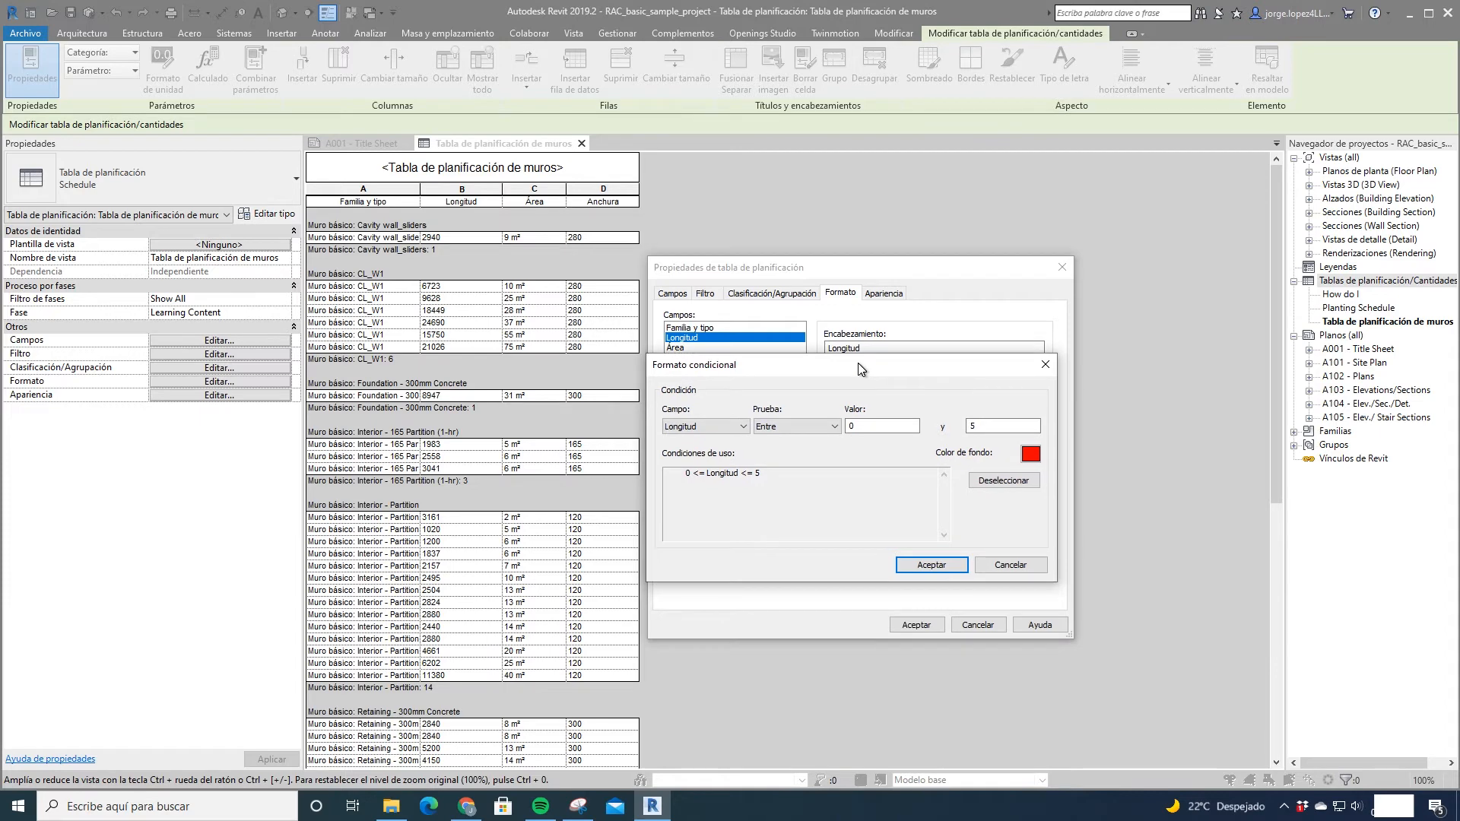
pyautogui.click(1004, 480)
pyautogui.click(786, 427)
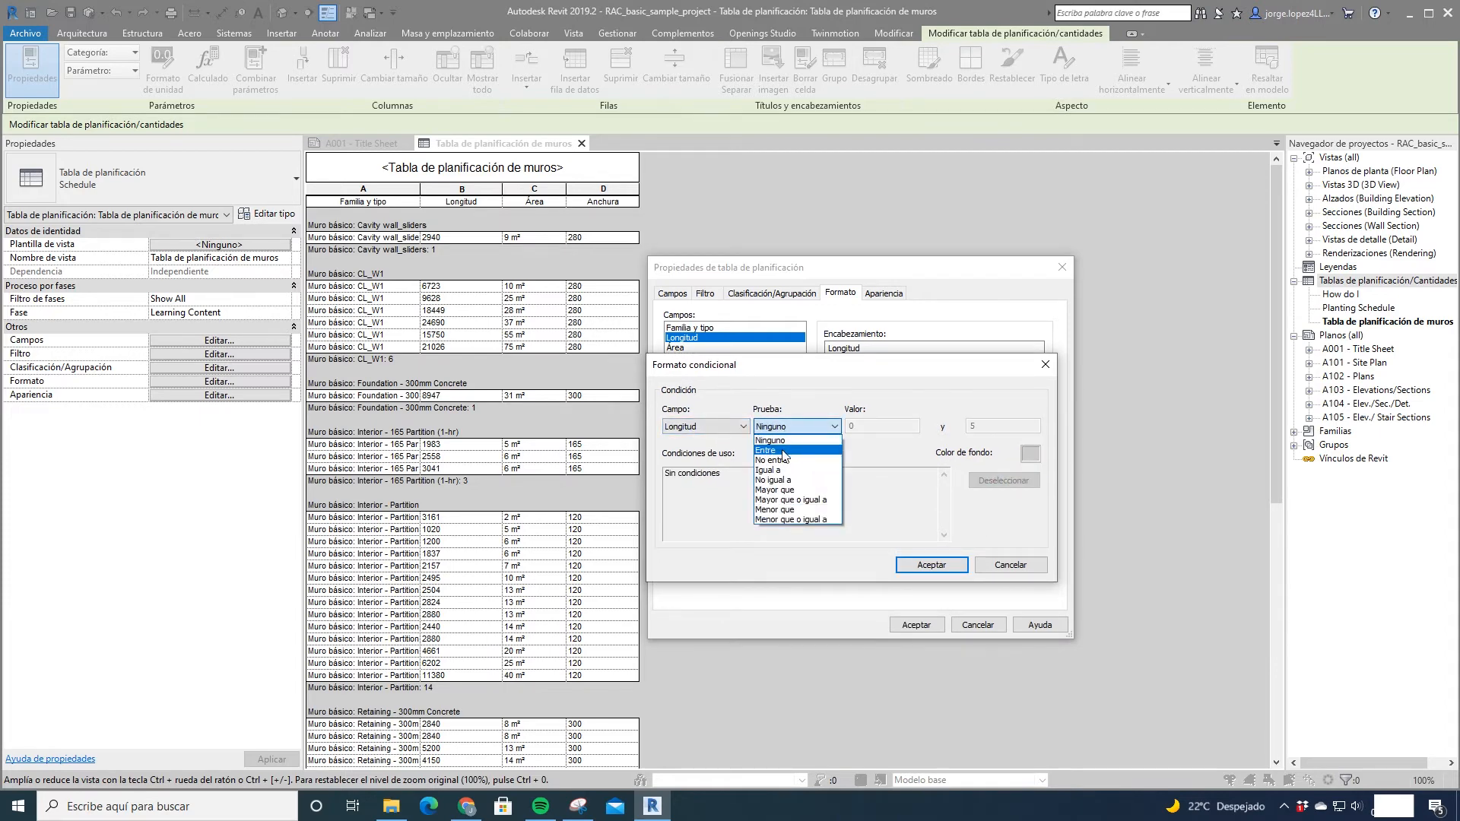
pyautogui.click(784, 451)
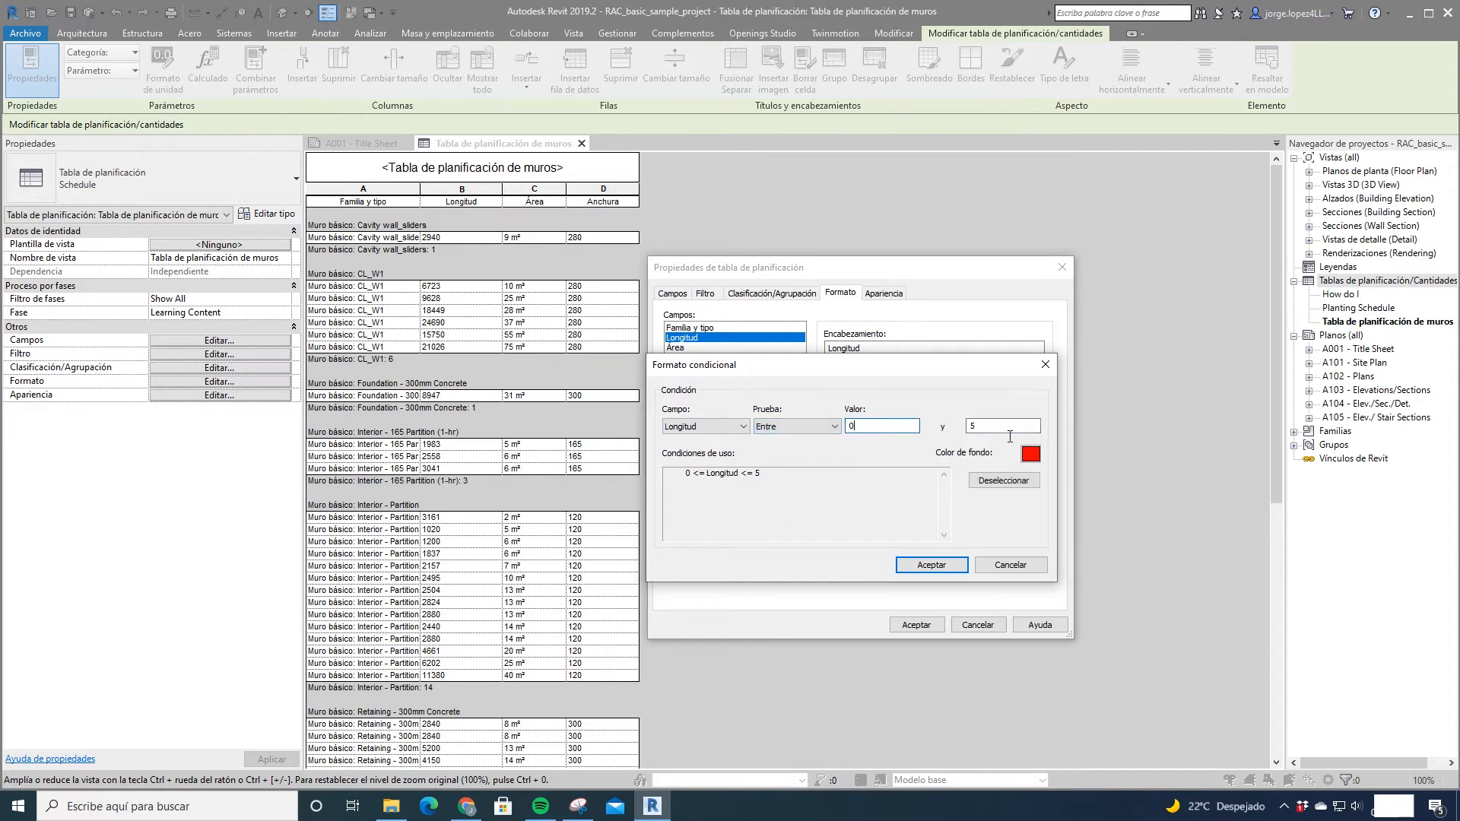
# Step: Set the Longitud condition's upper value to 5000 with a magenta background, apply it, and review the wall schedule
pyautogui.click(1010, 431)
pyautogui.click(1031, 455)
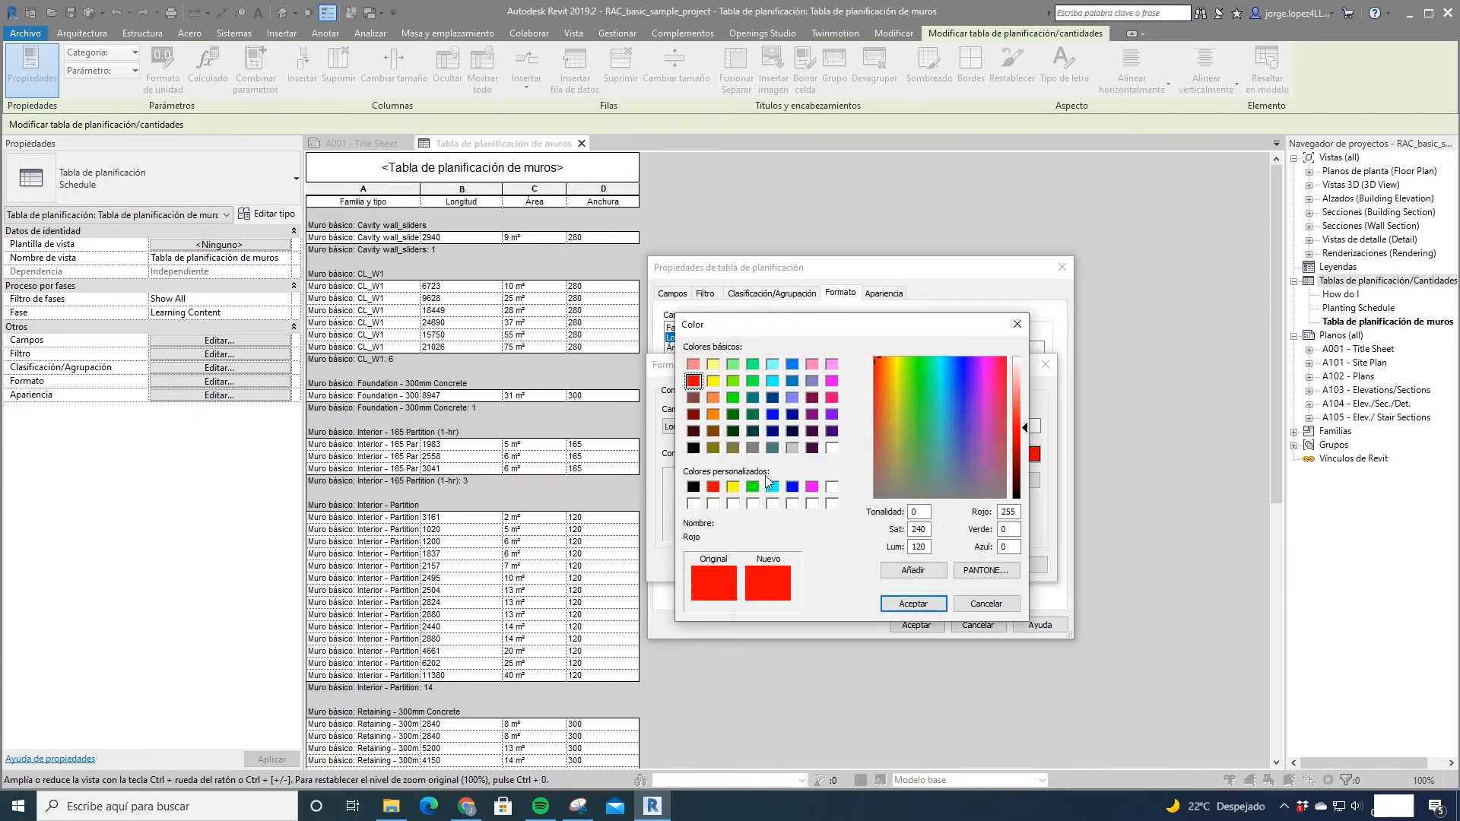
pyautogui.click(811, 487)
pyautogui.click(911, 603)
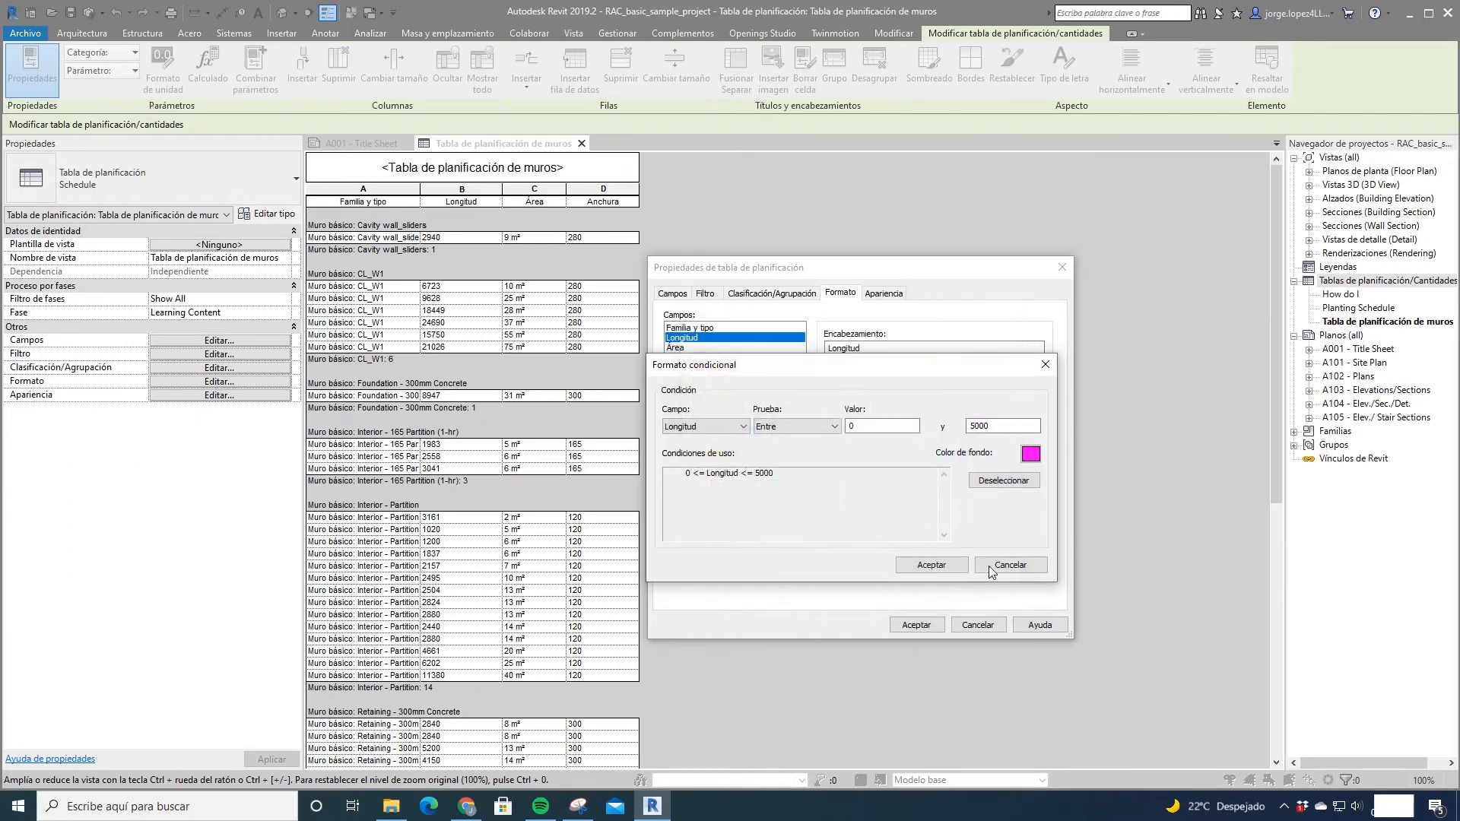
pyautogui.click(931, 565)
pyautogui.click(916, 625)
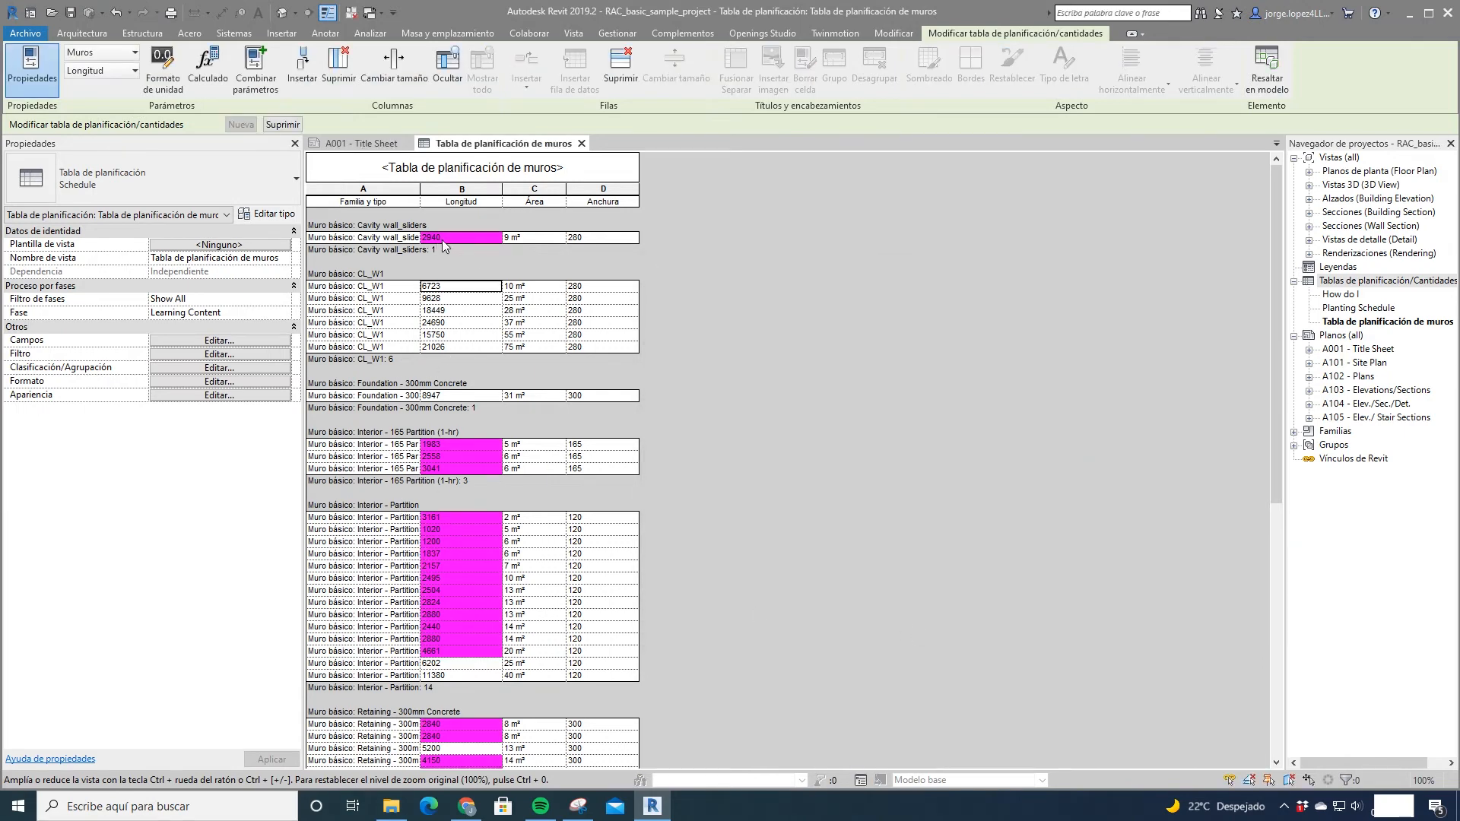
pyautogui.scroll(-10, 467, 532)
pyautogui.scroll(10, 471, 544)
# Step: Turn on Mostrar formato condicional en planos for the Familia y tipo field and review the other fields' format settings
pyautogui.click(246, 381)
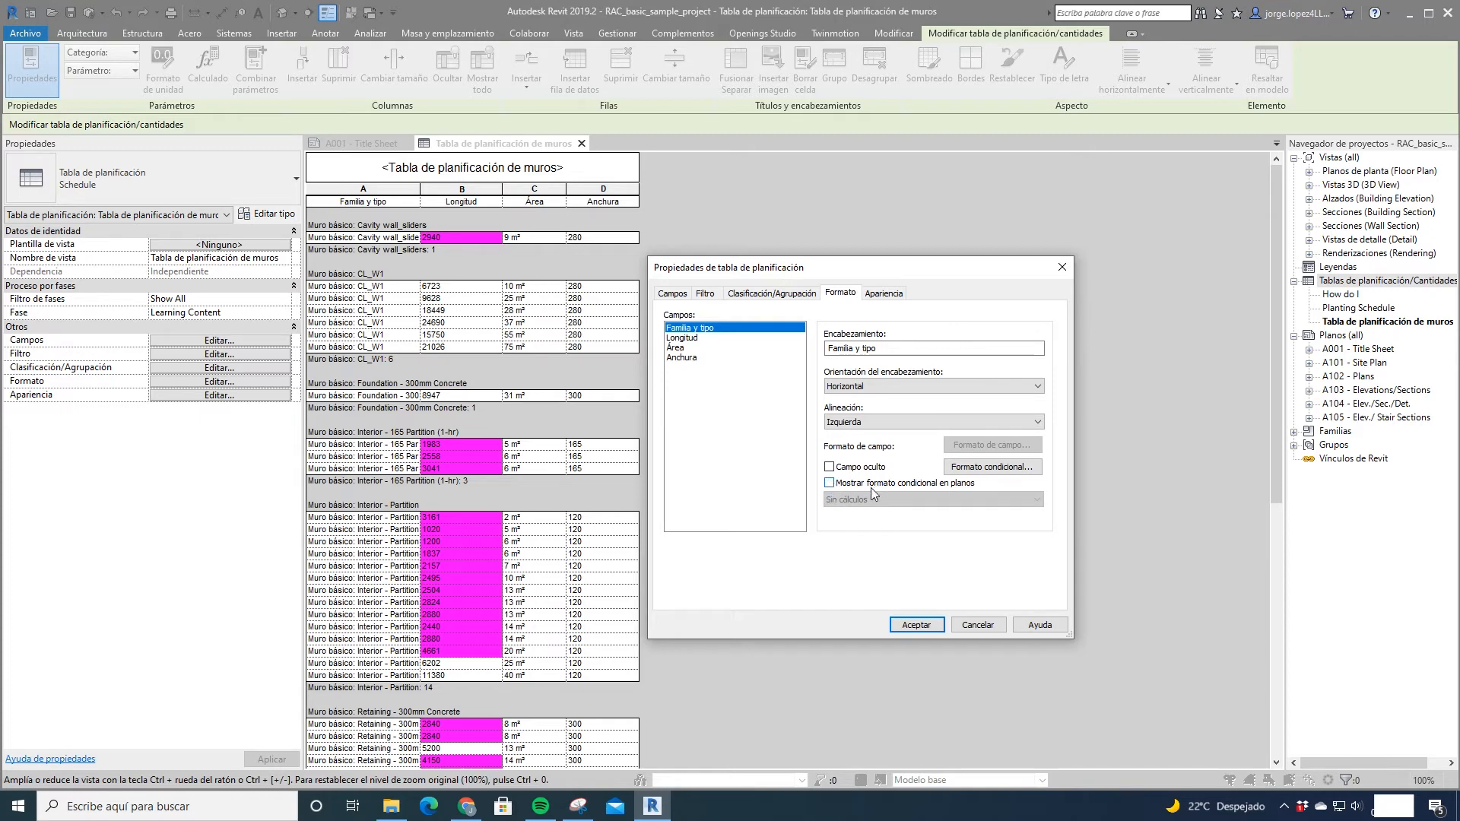
pyautogui.click(830, 482)
pyautogui.click(712, 339)
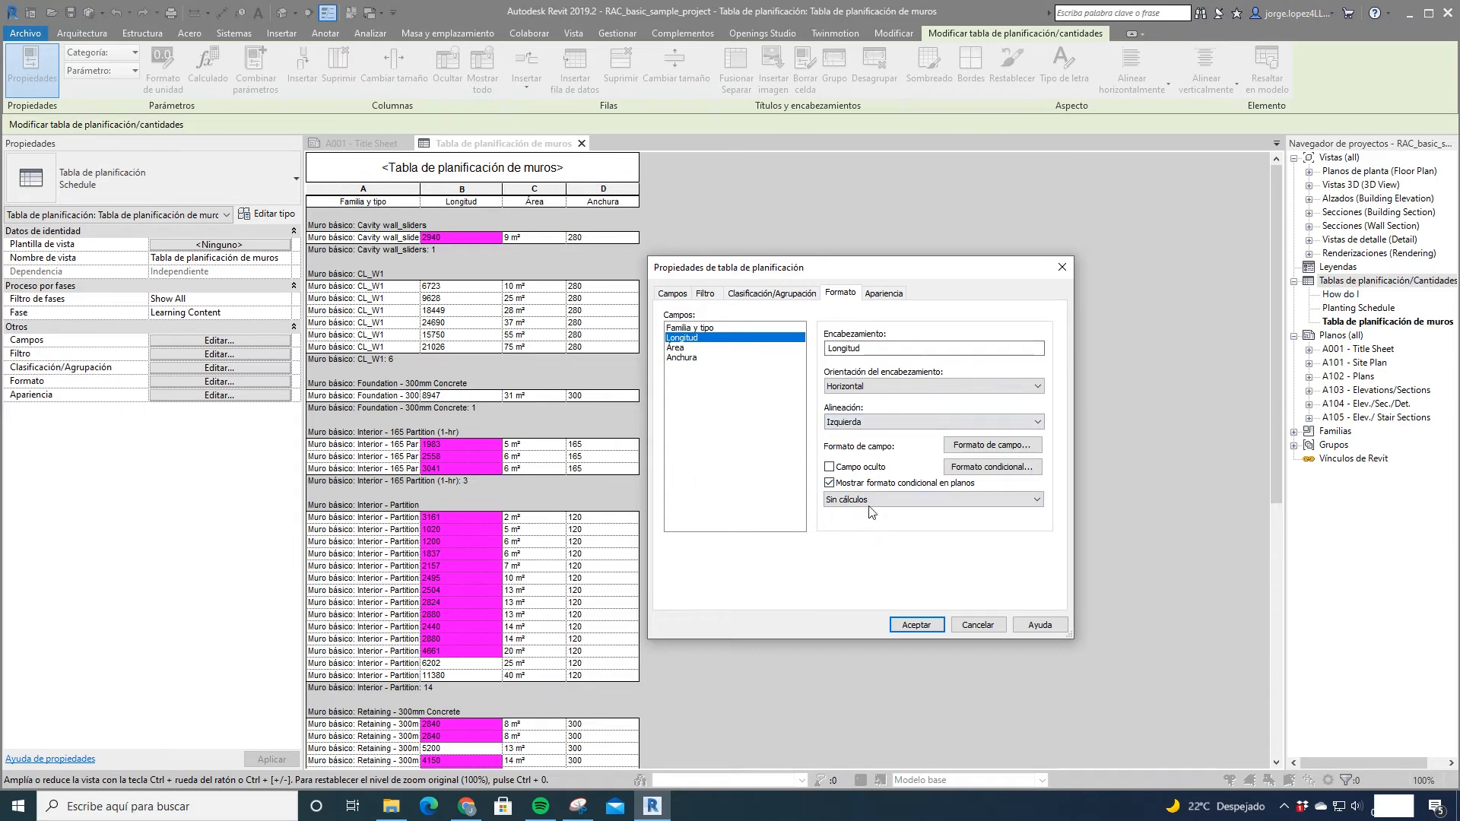
pyautogui.click(679, 348)
pyautogui.click(680, 359)
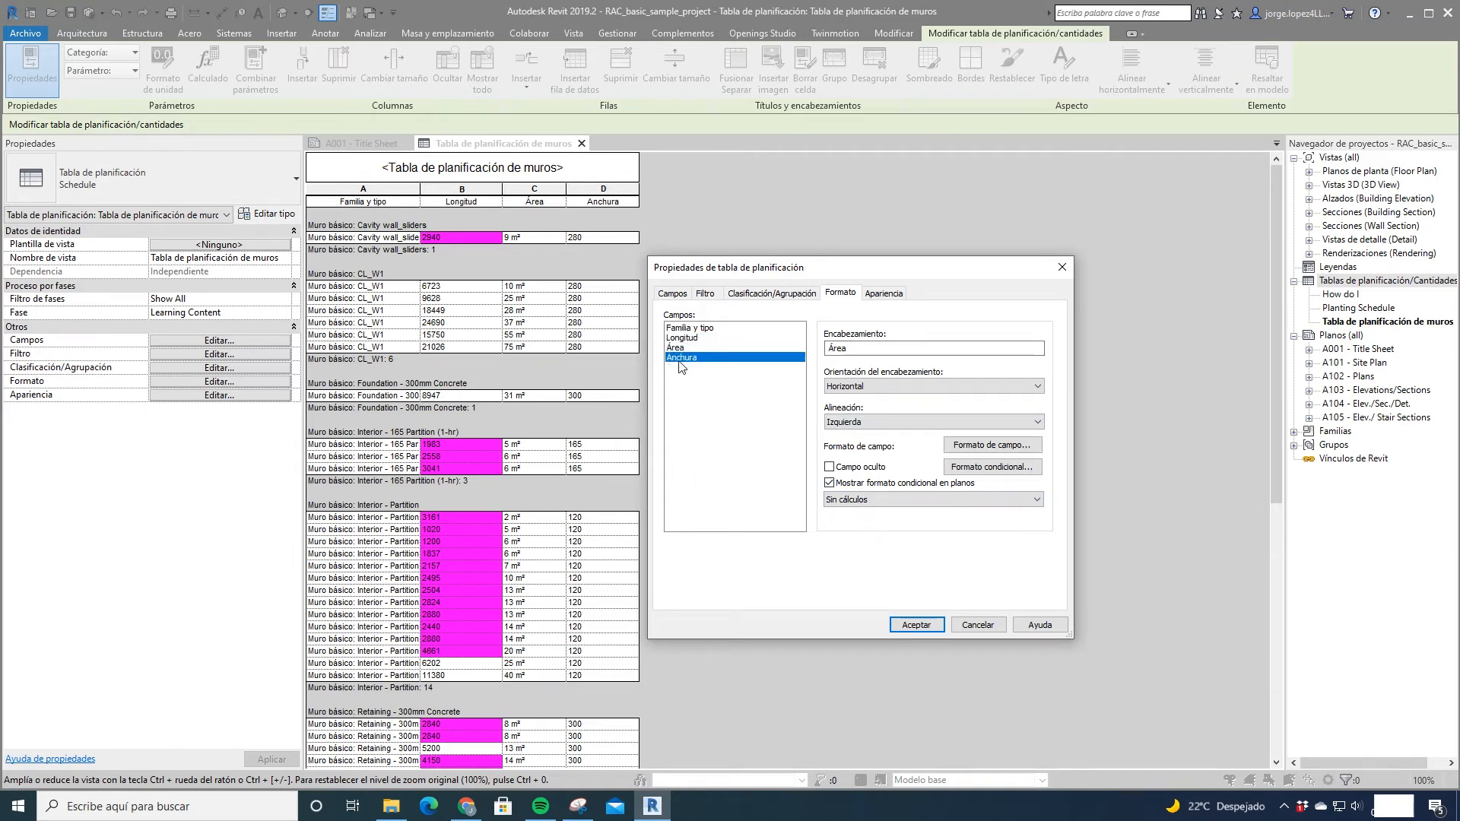
# Step: Set the Longitud field to Calcular totales, apply it, and review the totals down the wall schedule
pyautogui.click(682, 338)
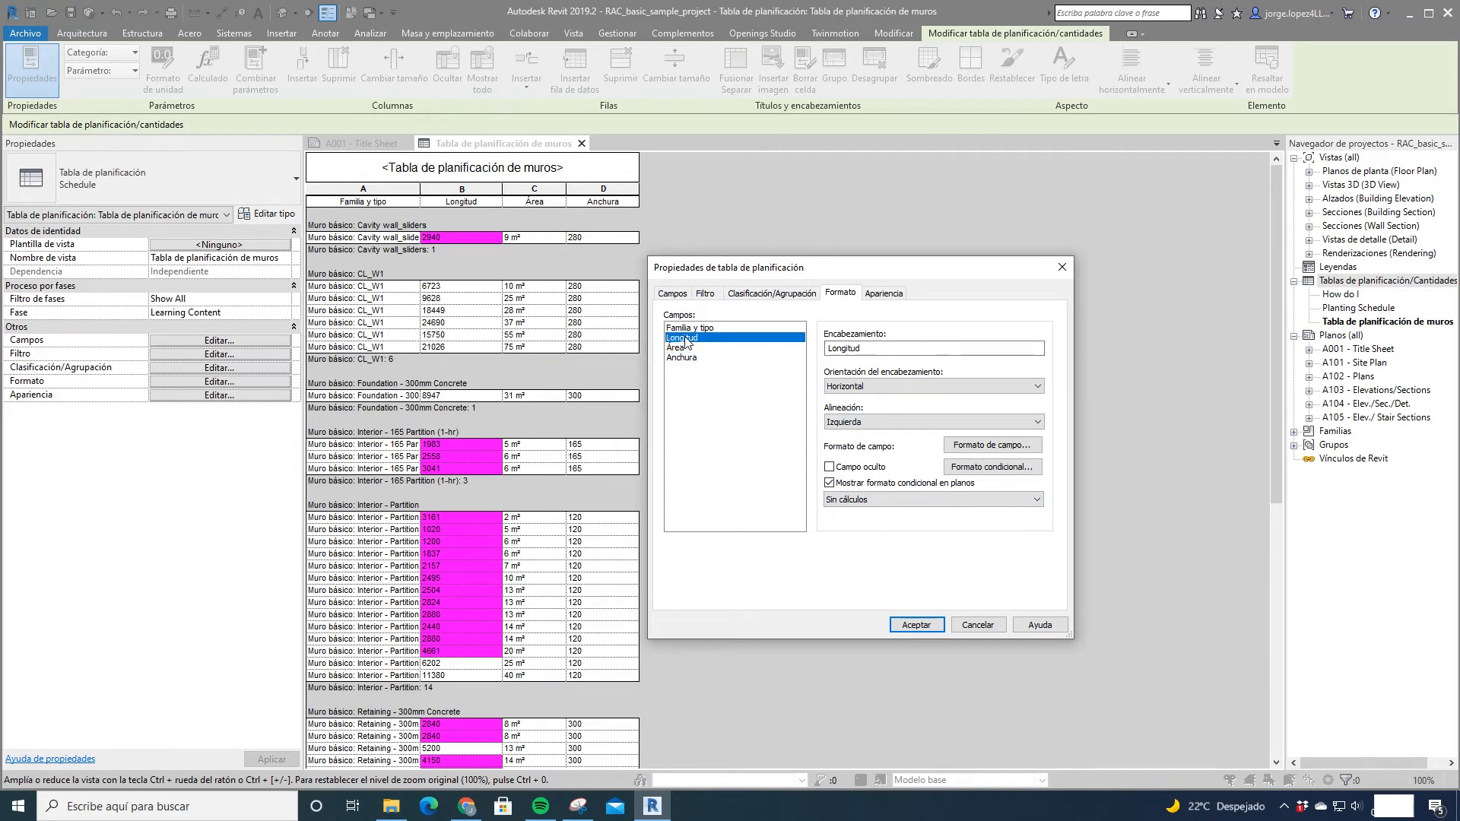
pyautogui.click(918, 502)
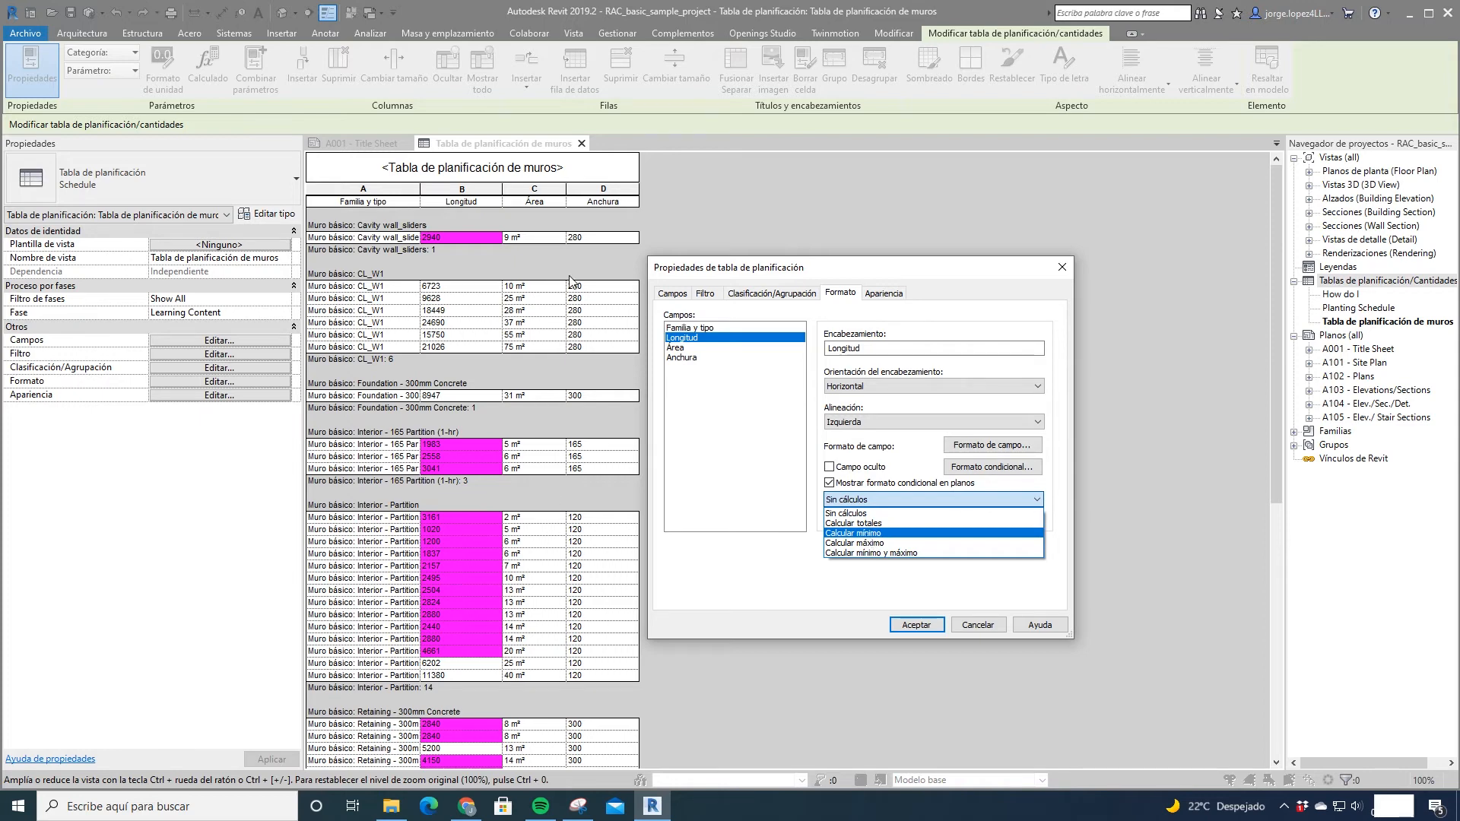
pyautogui.click(874, 524)
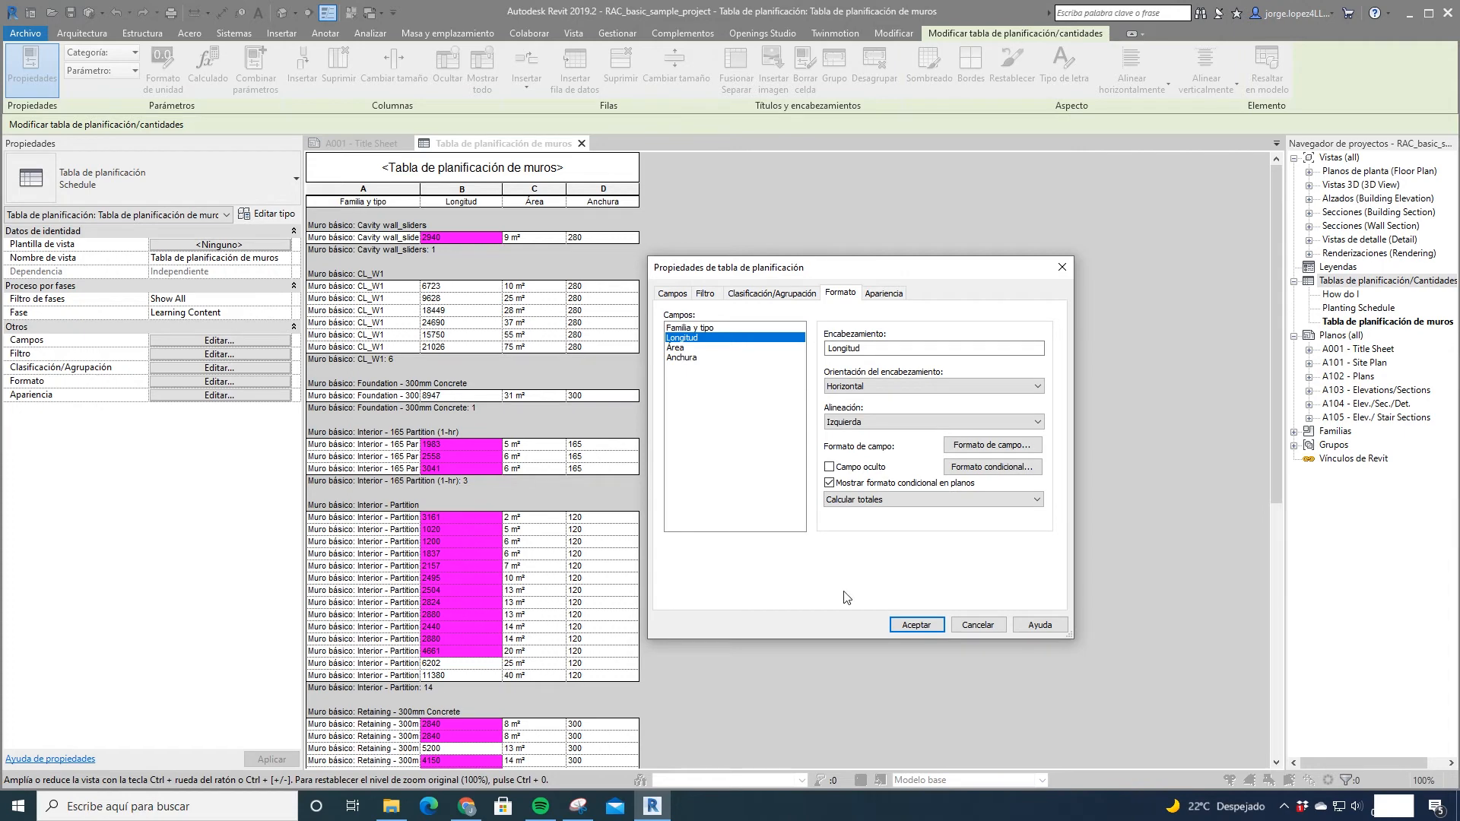
pyautogui.click(917, 624)
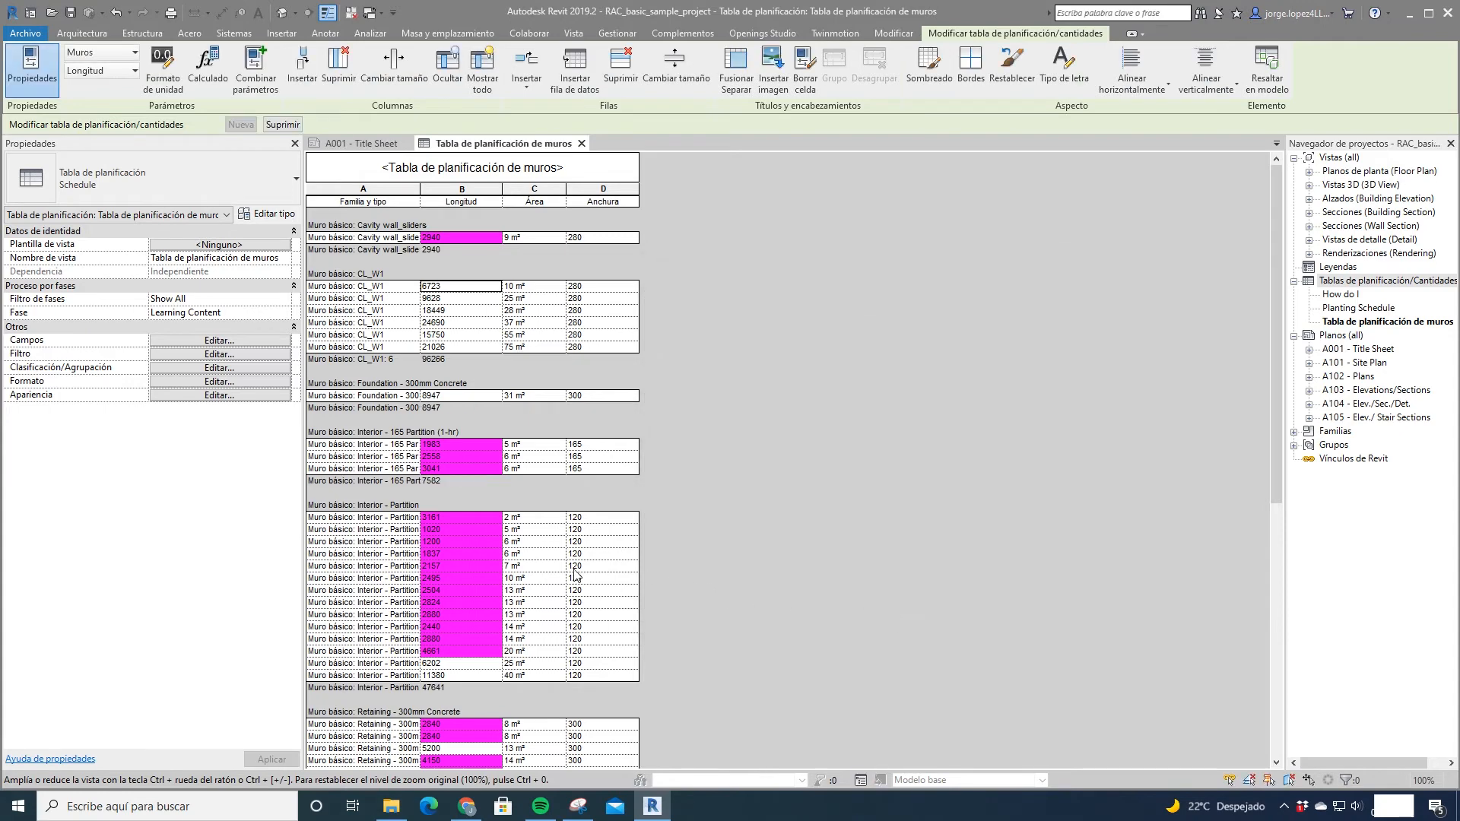
pyautogui.scroll(-10, 472, 609)
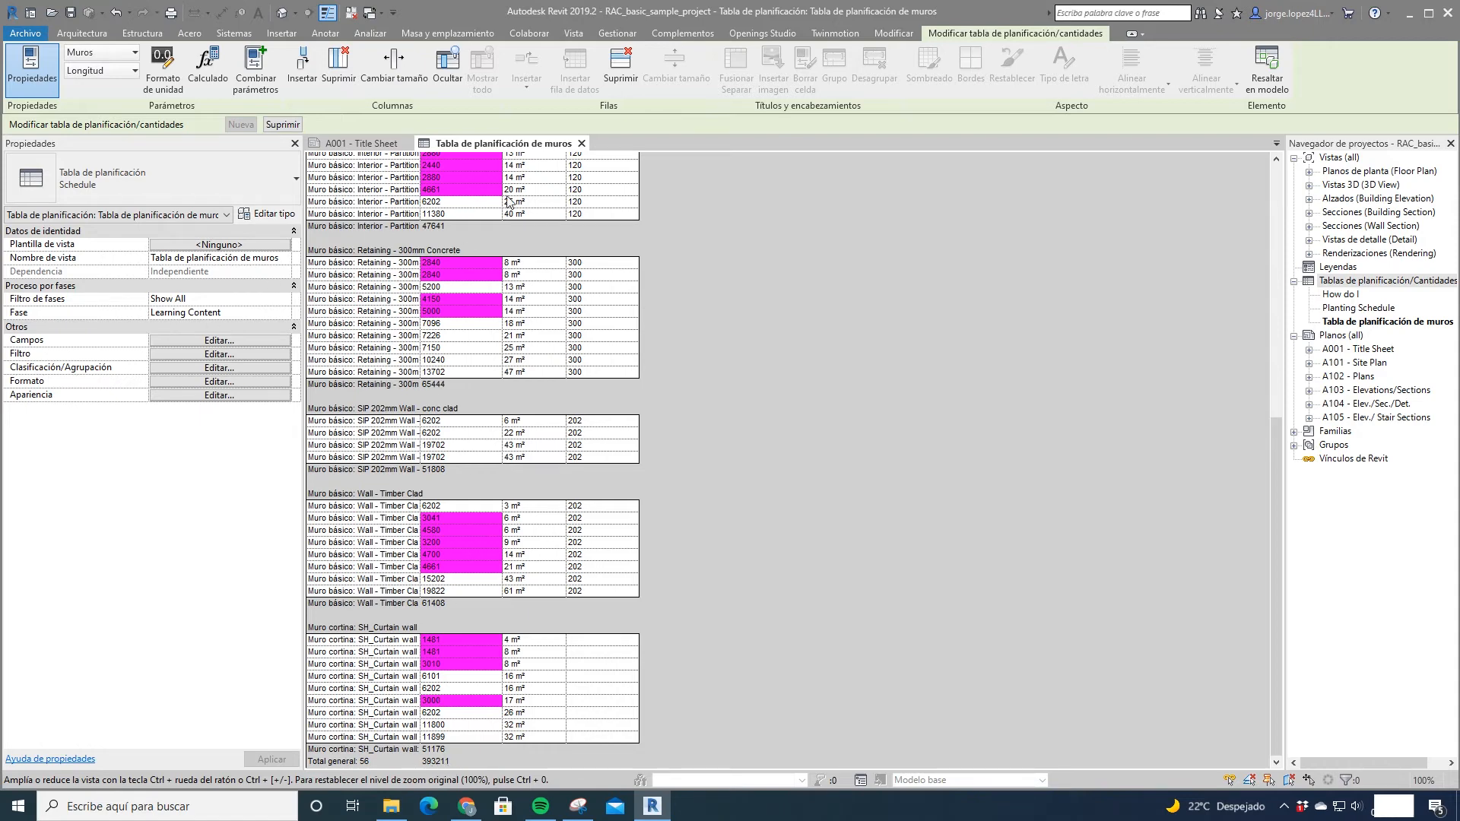
# Step: Set the Área and Anchura fields to Calcular totales, apply them, and check the curtain wall rows in the Anchura column
pyautogui.click(203, 379)
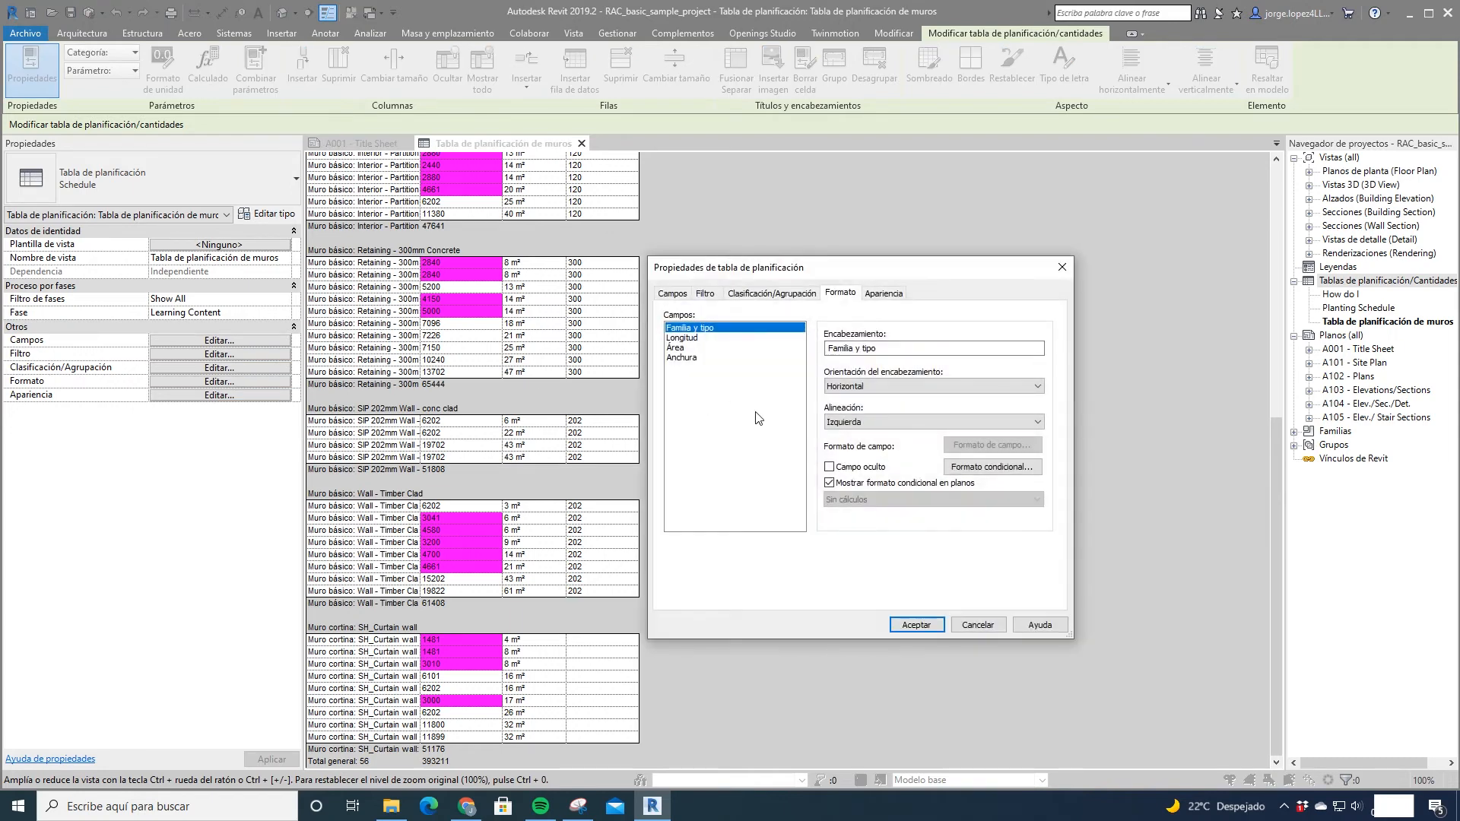
pyautogui.click(688, 348)
pyautogui.click(873, 500)
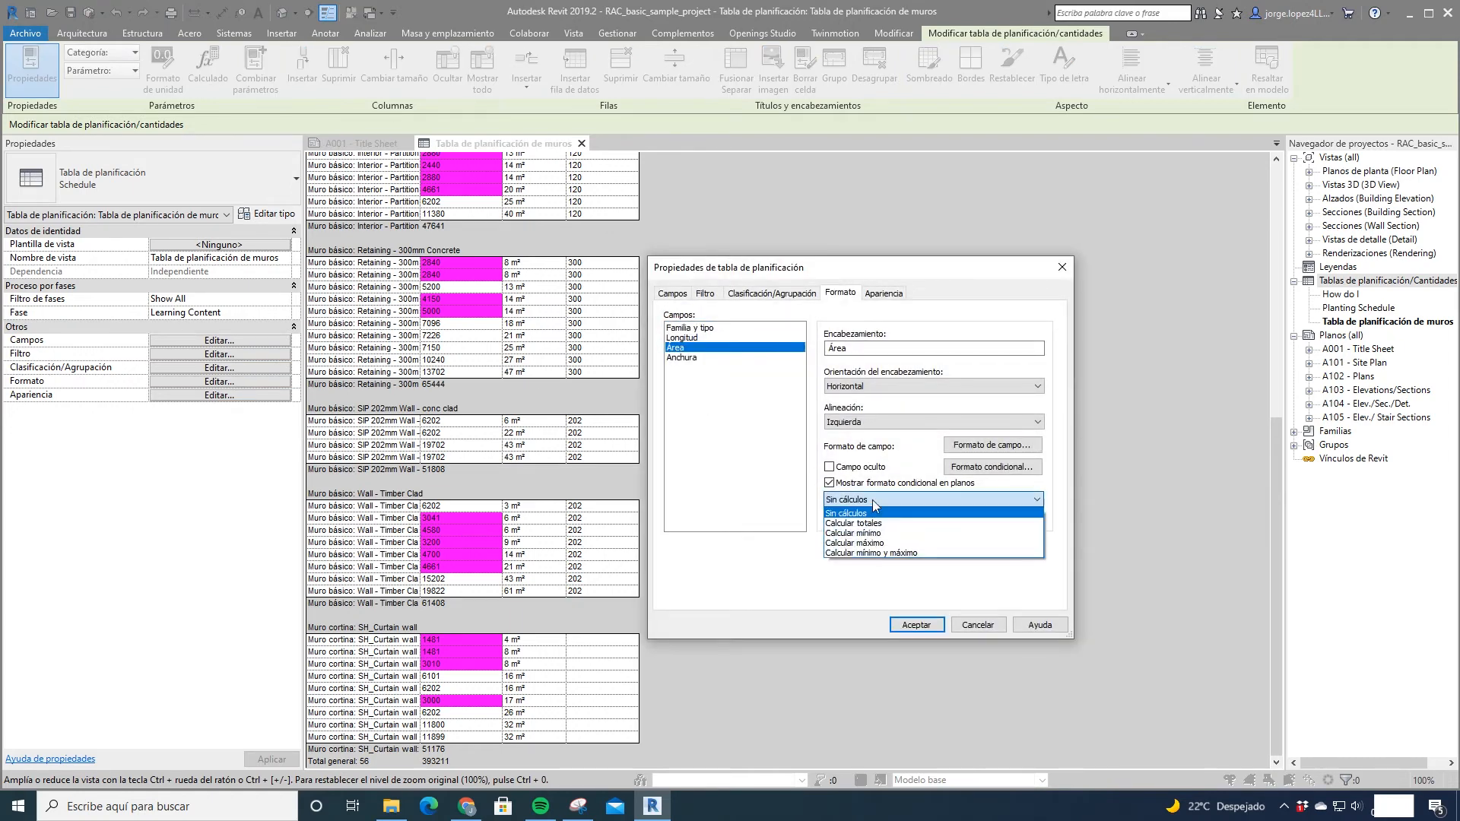
pyautogui.click(866, 521)
pyautogui.click(688, 357)
pyautogui.click(867, 500)
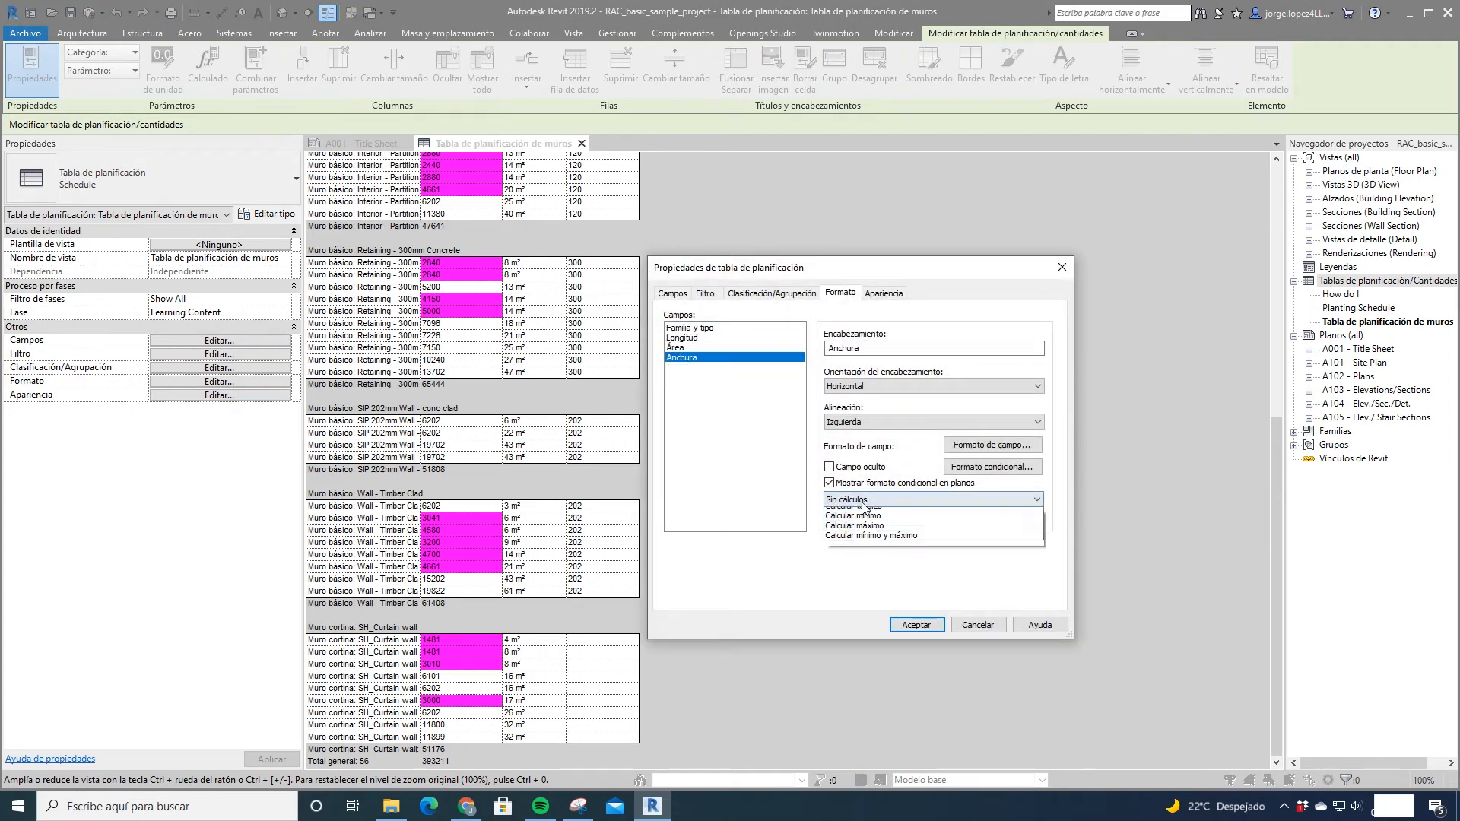
pyautogui.click(867, 522)
pyautogui.click(915, 626)
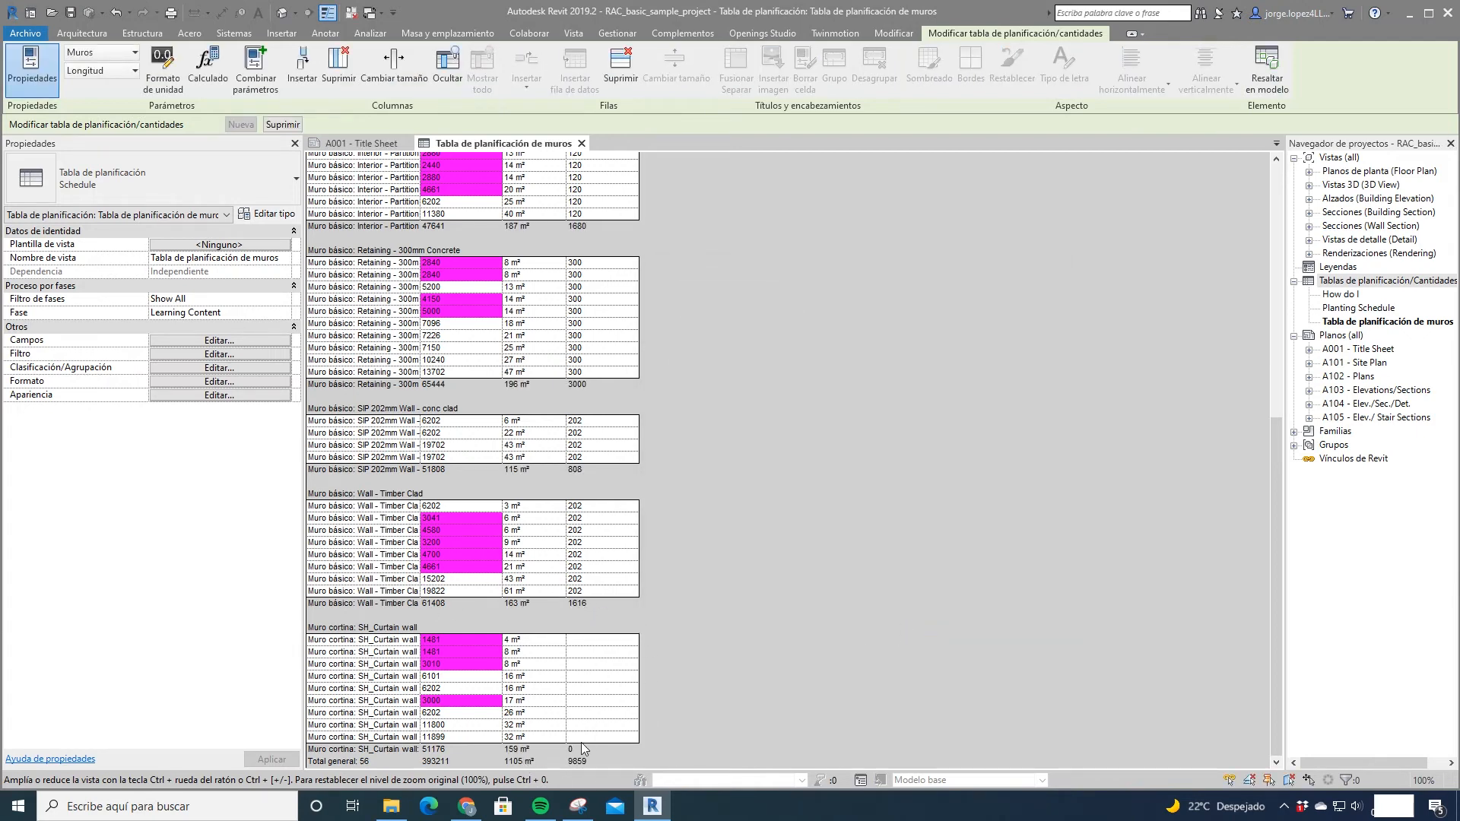
pyautogui.click(600, 643)
pyautogui.click(584, 652)
# Step: Add the Descripción field to the wall schedule and look through the new column
pyautogui.click(219, 340)
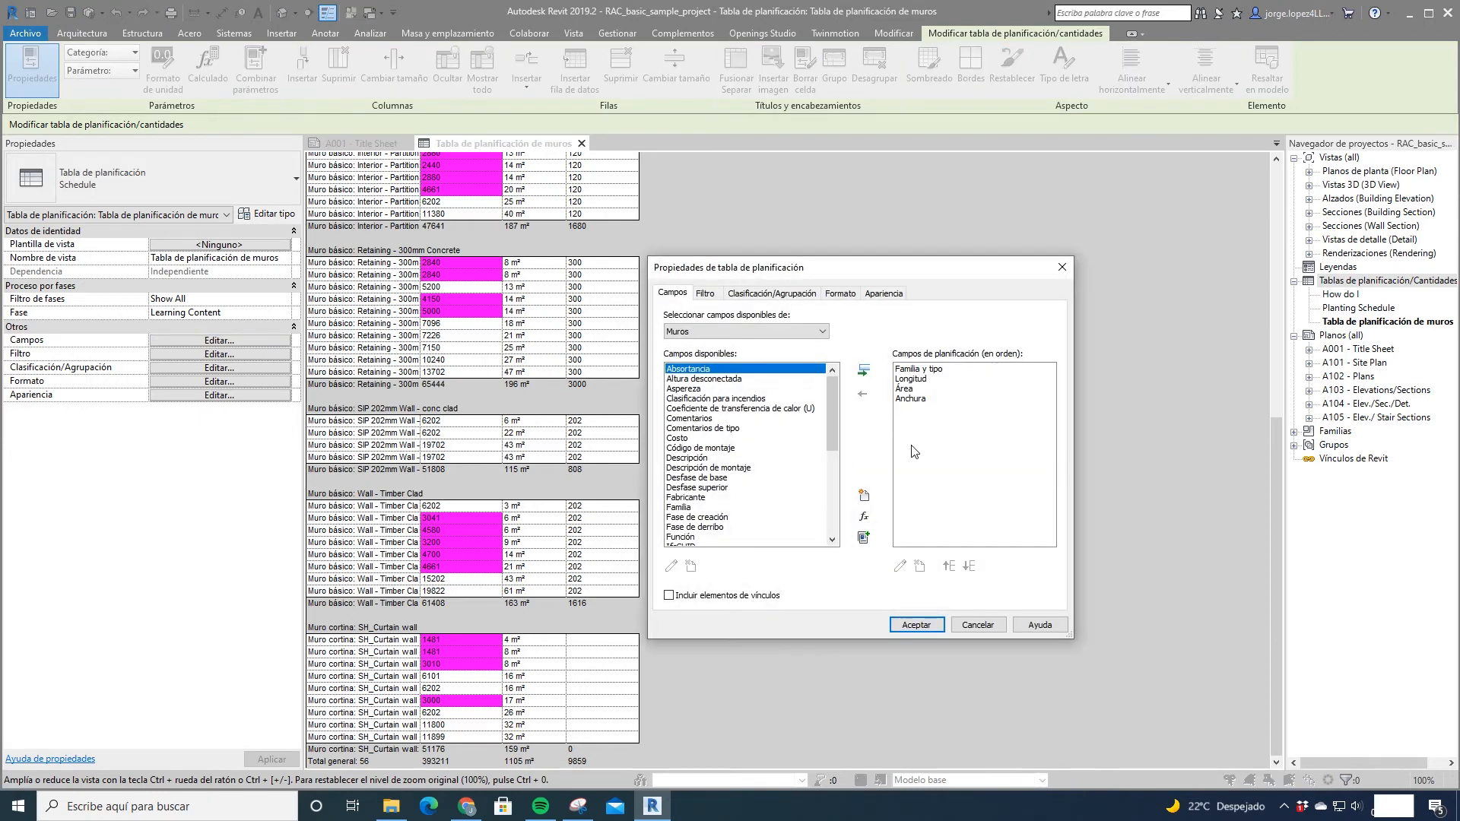
pyautogui.click(691, 458)
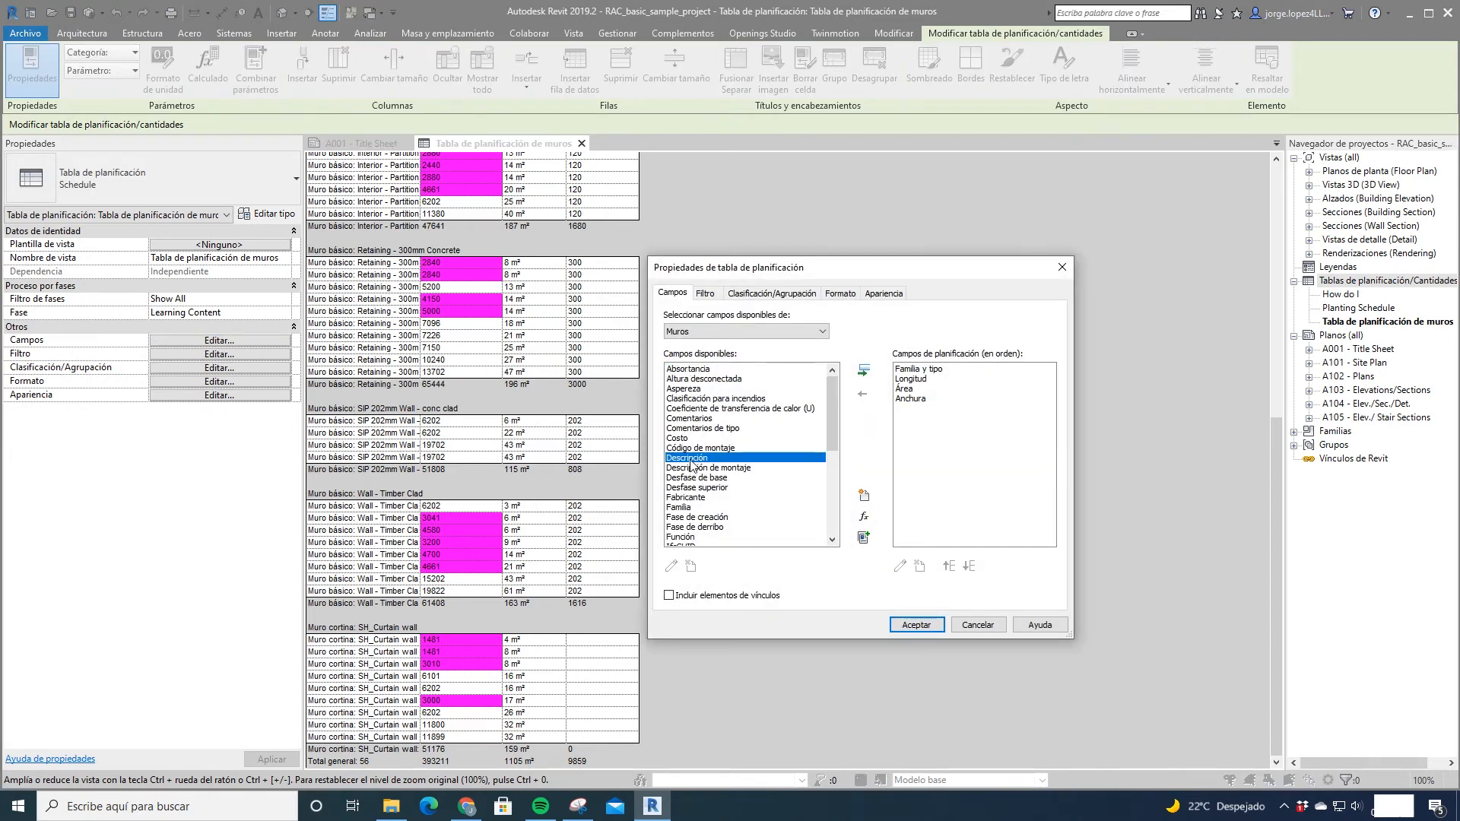
pyautogui.click(864, 372)
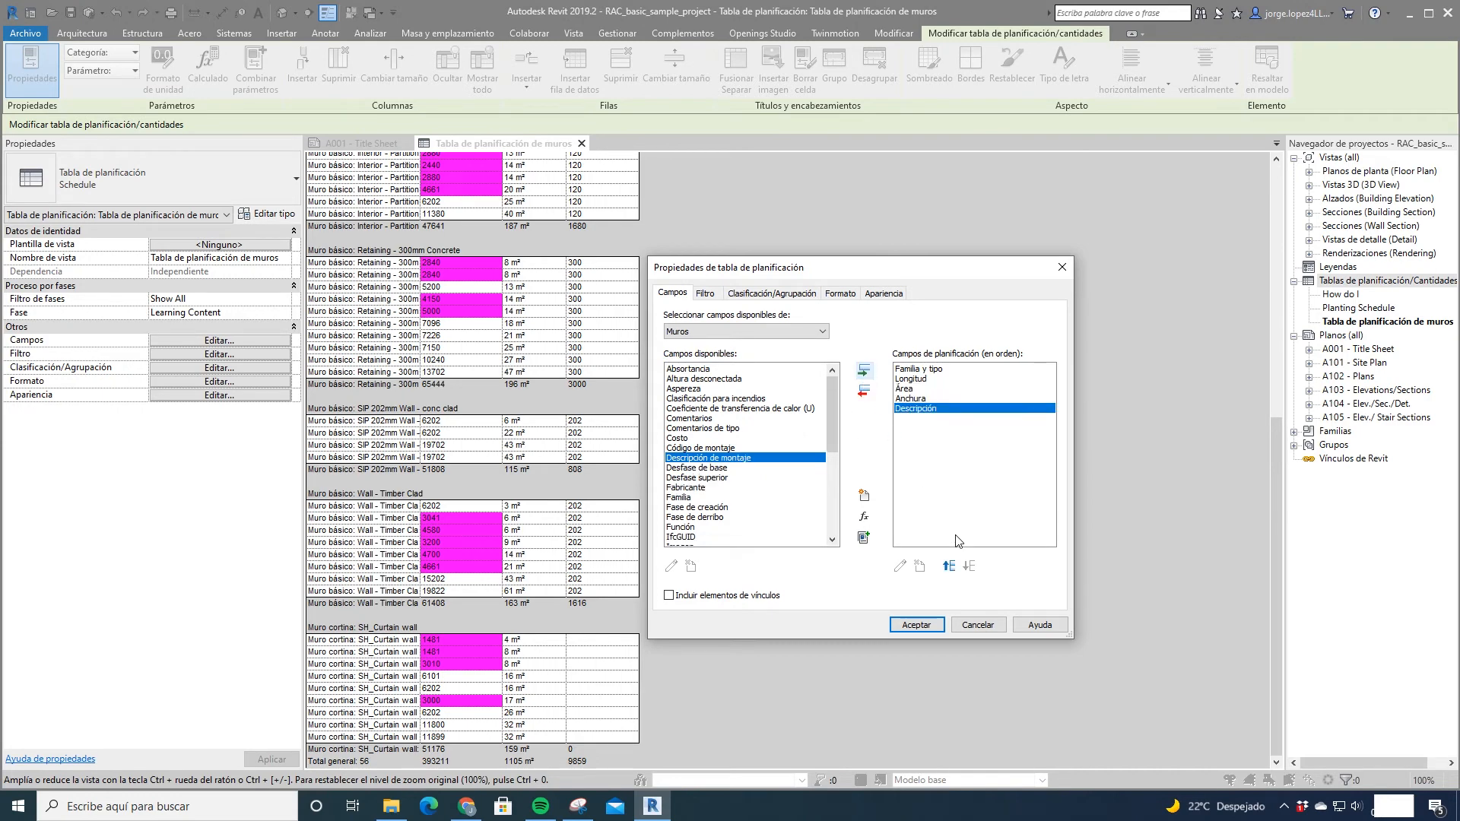
pyautogui.click(920, 623)
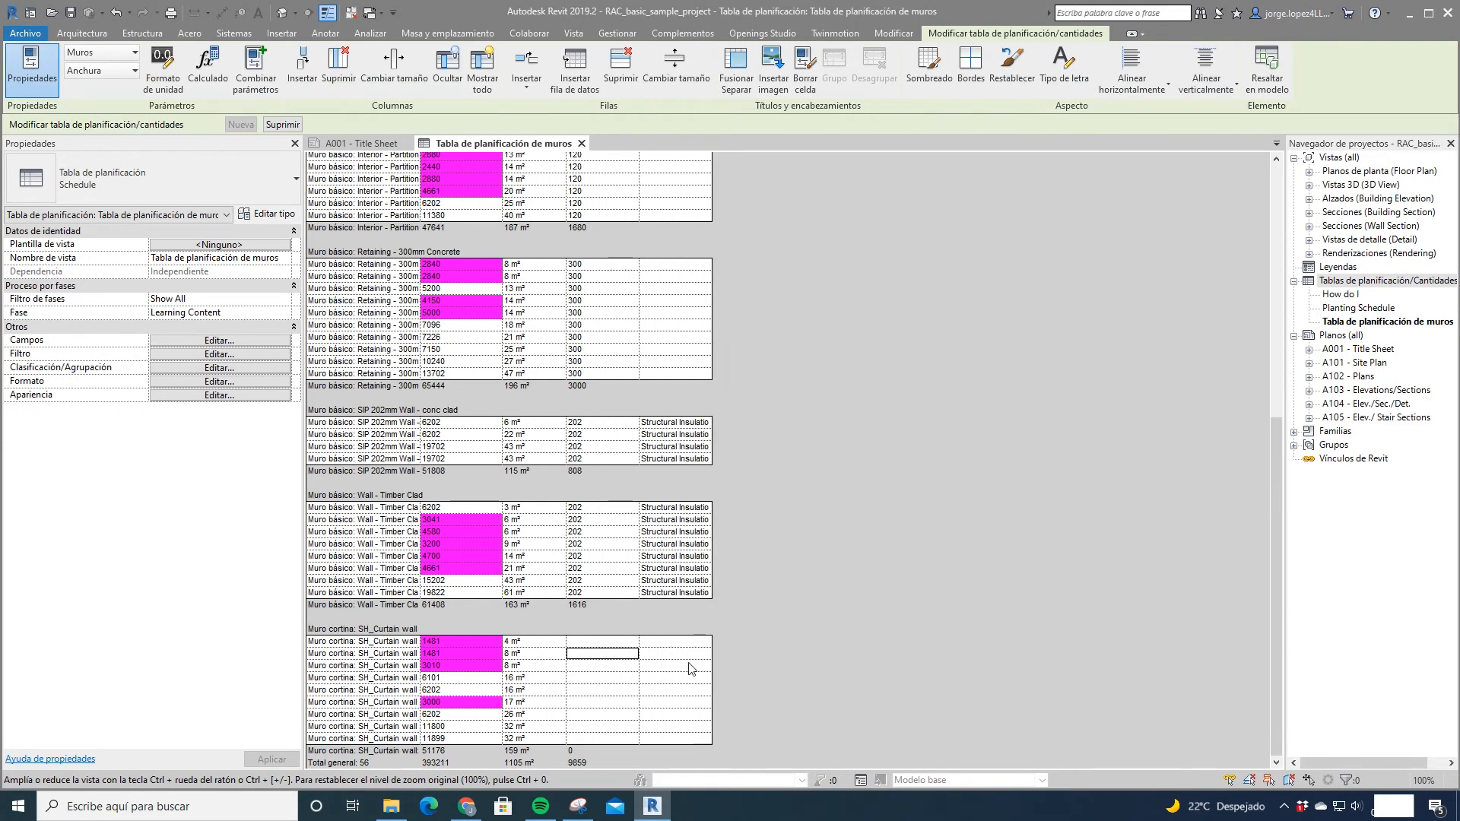
pyautogui.scroll(10, 674, 456)
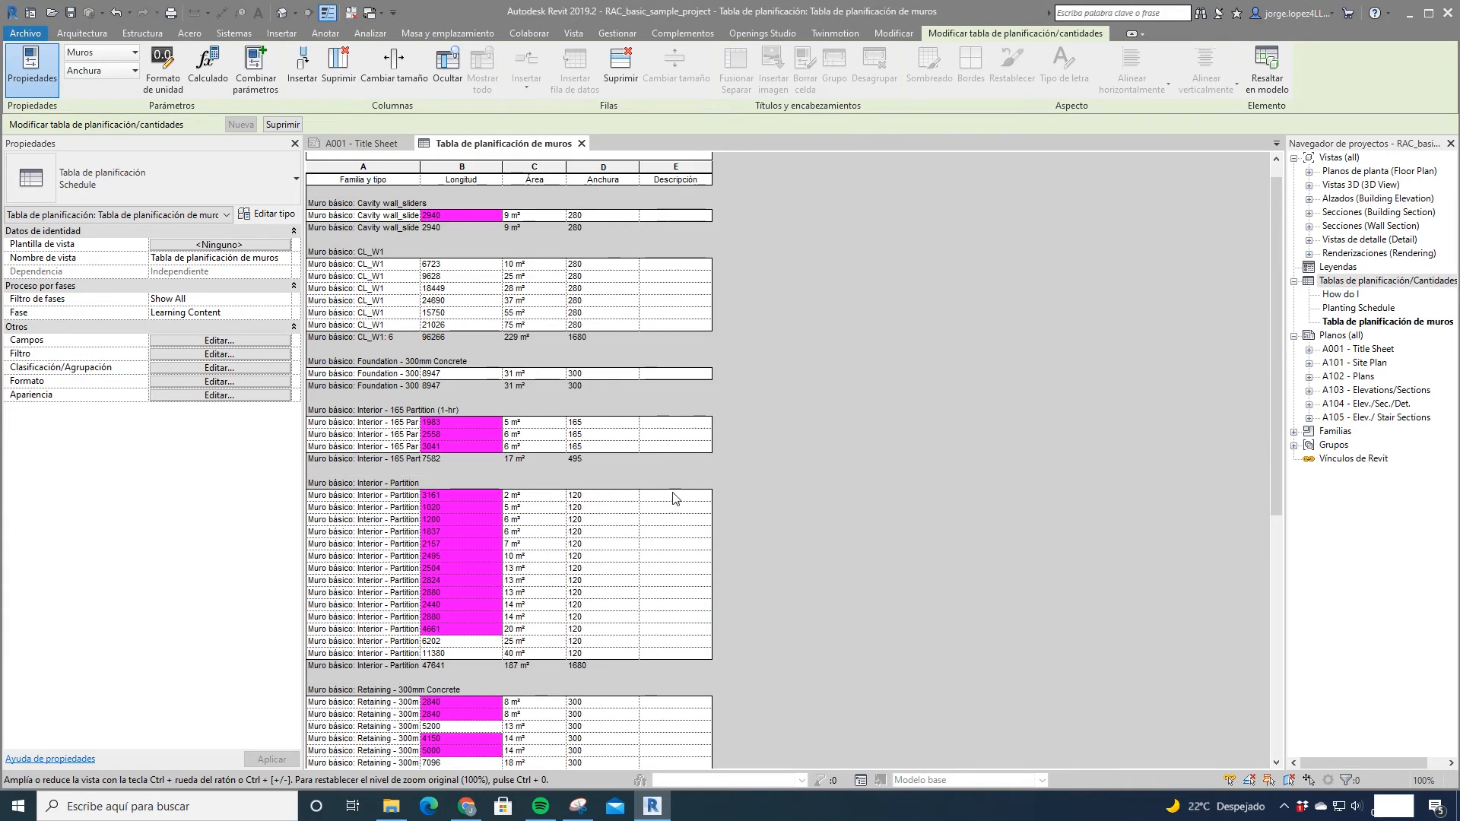
pyautogui.scroll(-10, 659, 412)
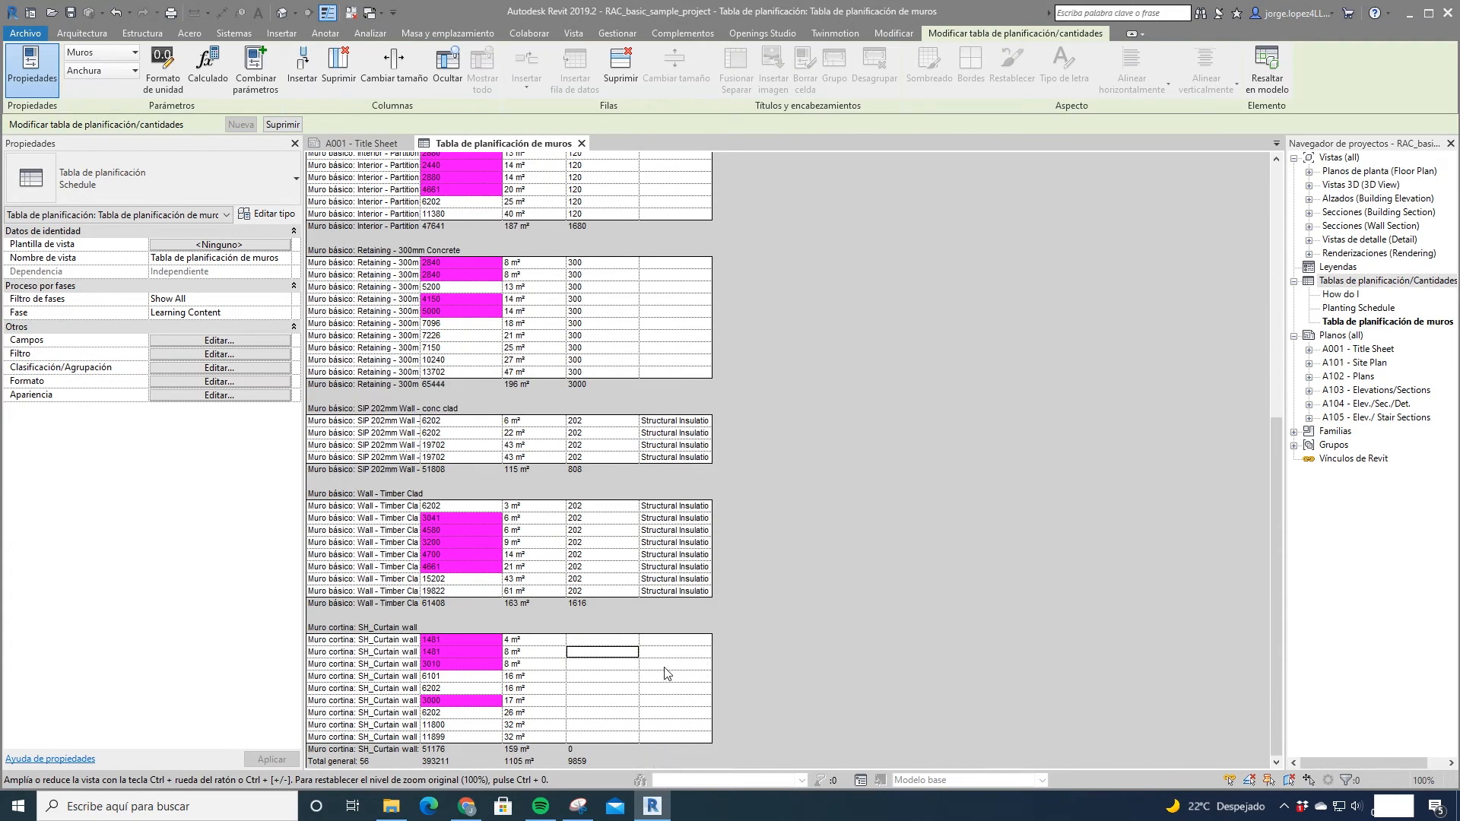
# Step: Enter skdjvnsdkjfv as the Descripción of the first CL_W1 wall and accept the change for all elements of that type
pyautogui.click(679, 506)
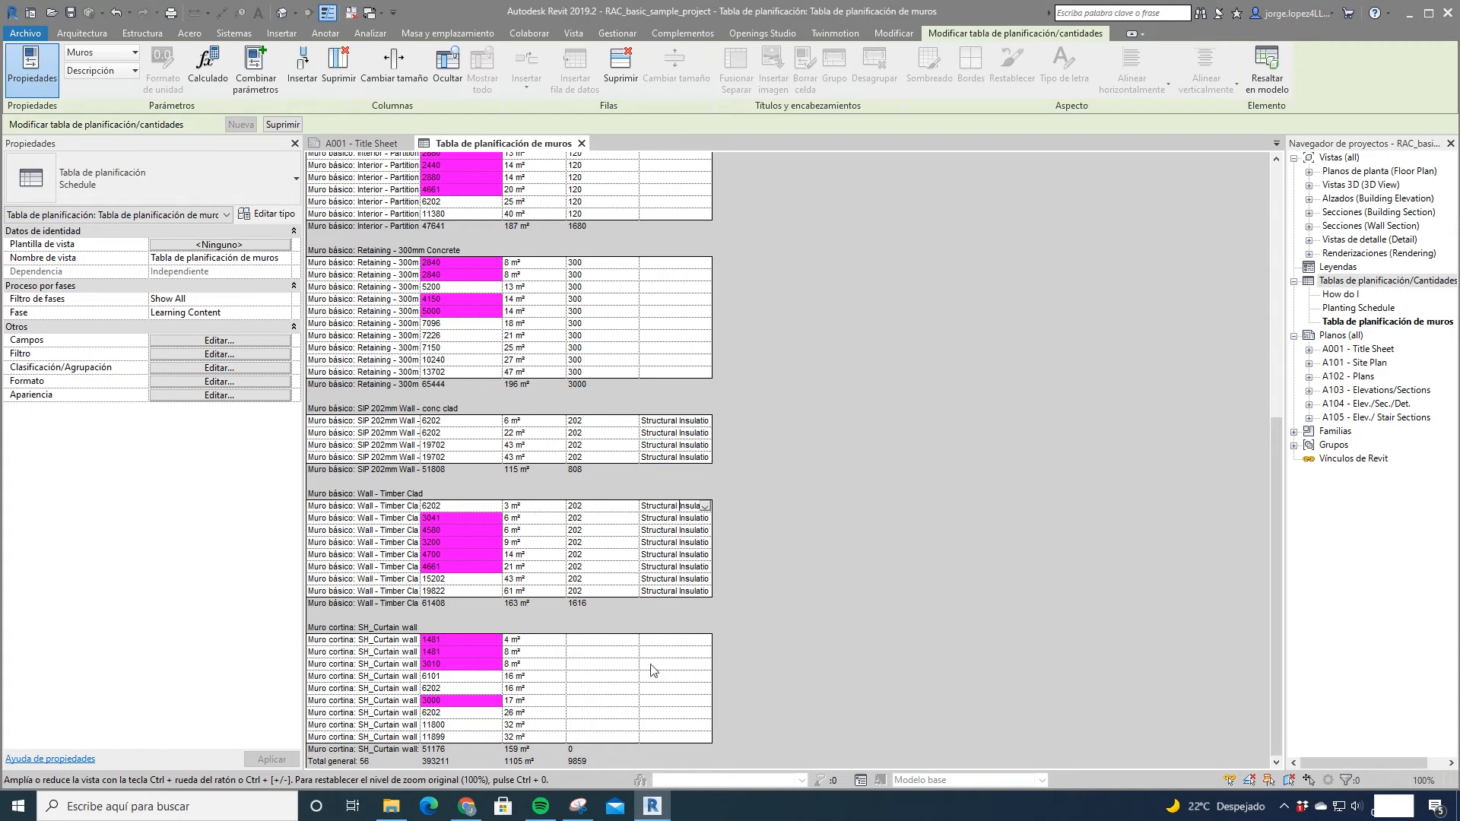
pyautogui.scroll(10, 656, 724)
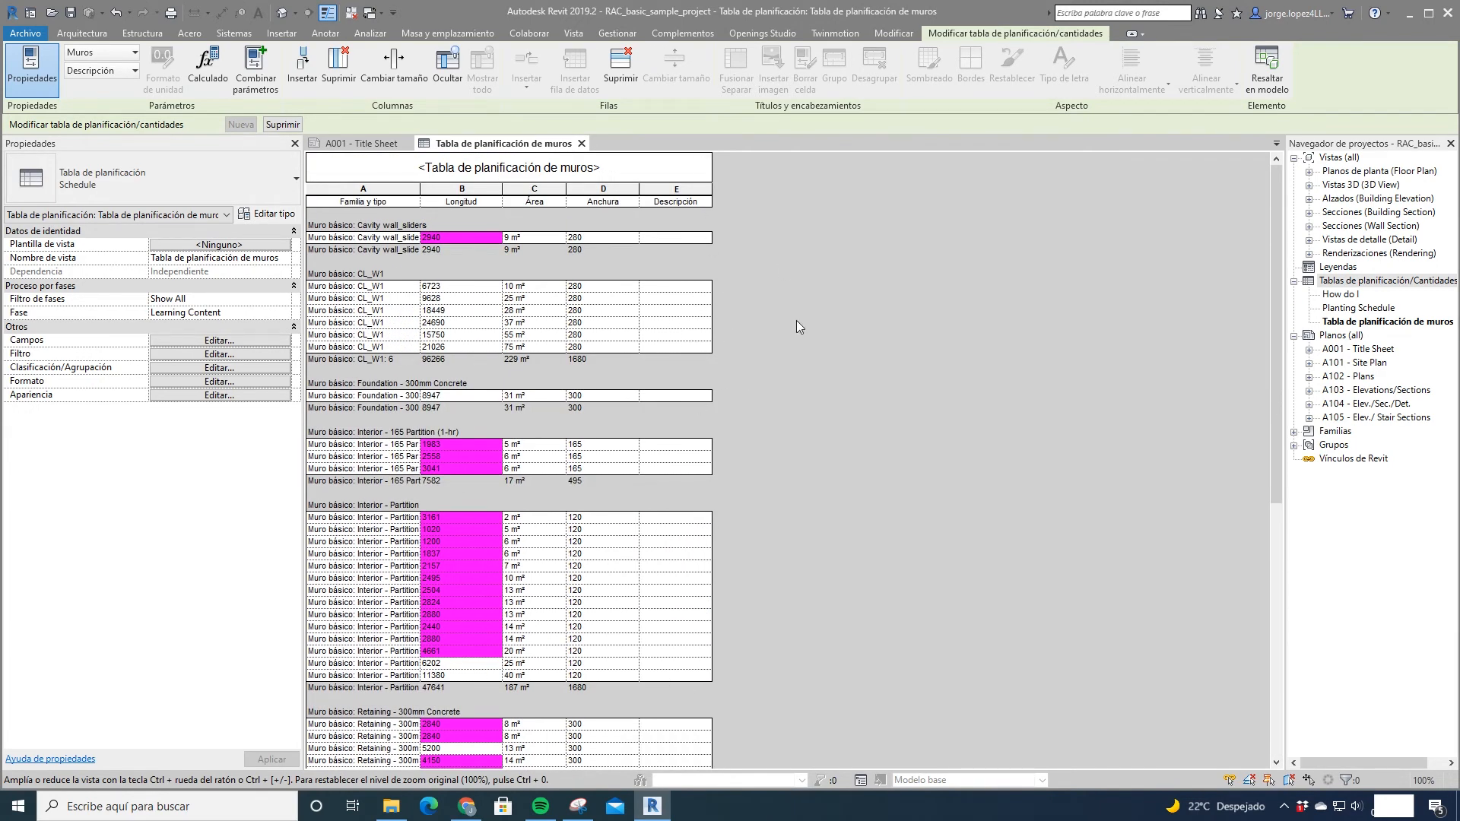
pyautogui.click(675, 287)
pyautogui.write('skdjvisdk')
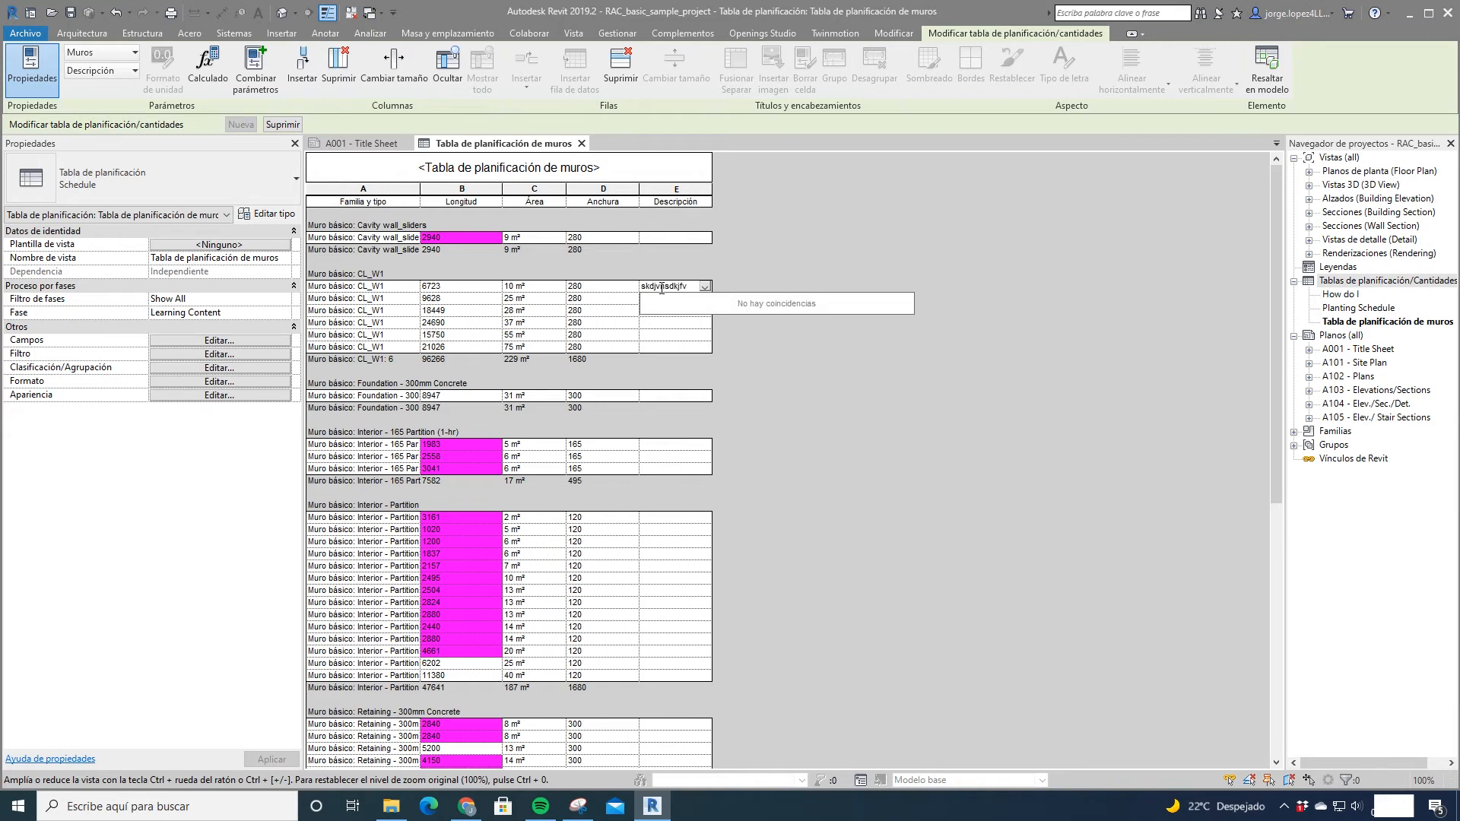
pyautogui.write('jfv')
pyautogui.press('Return')
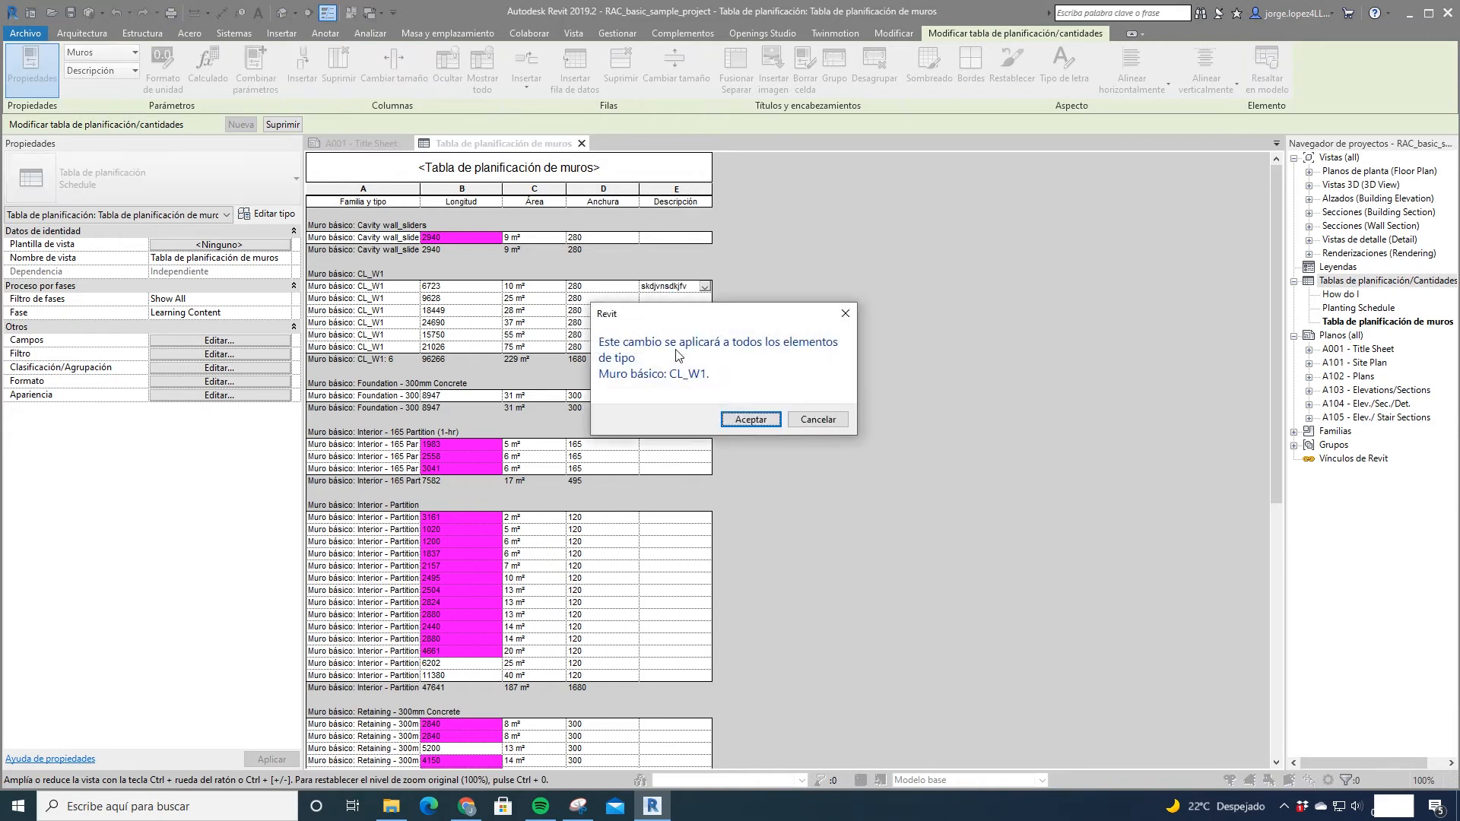
pyautogui.moveTo(782, 317); pyautogui.dragTo(924, 292)
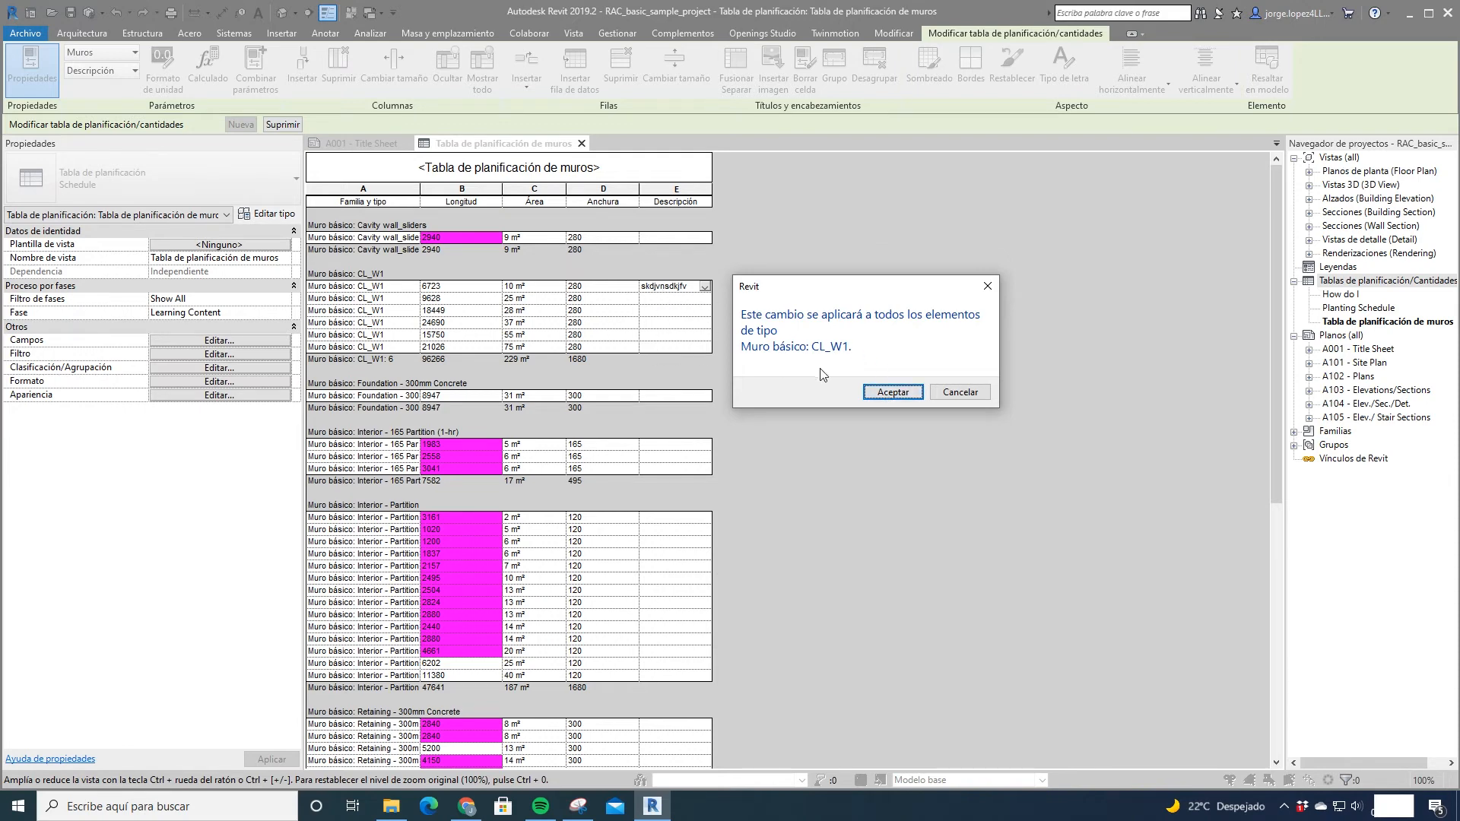
pyautogui.click(876, 391)
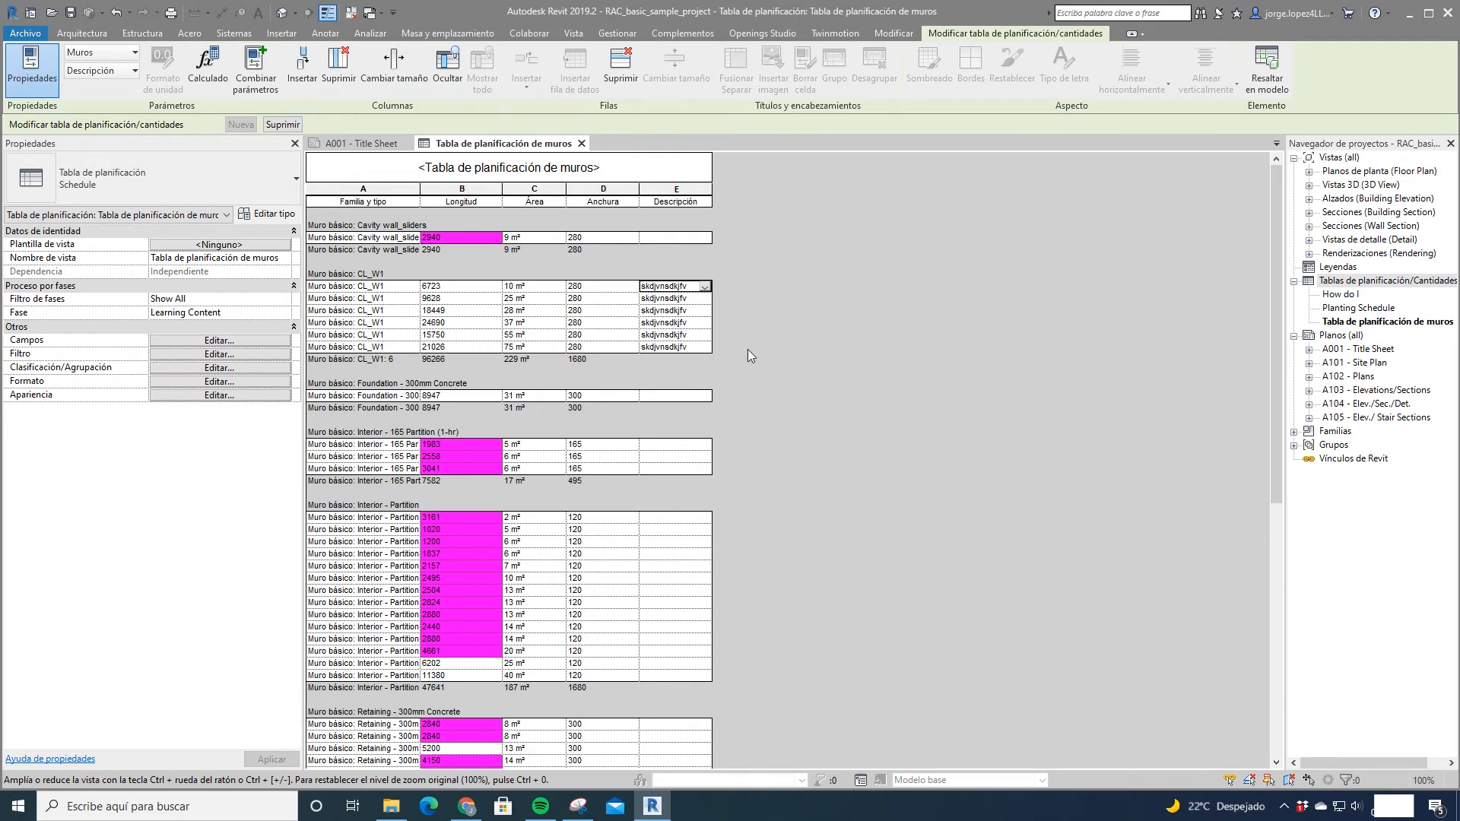
# Step: Open the wall schedule's appearance settings and look through the line styles available for Líneas de rejilla
pyautogui.click(244, 382)
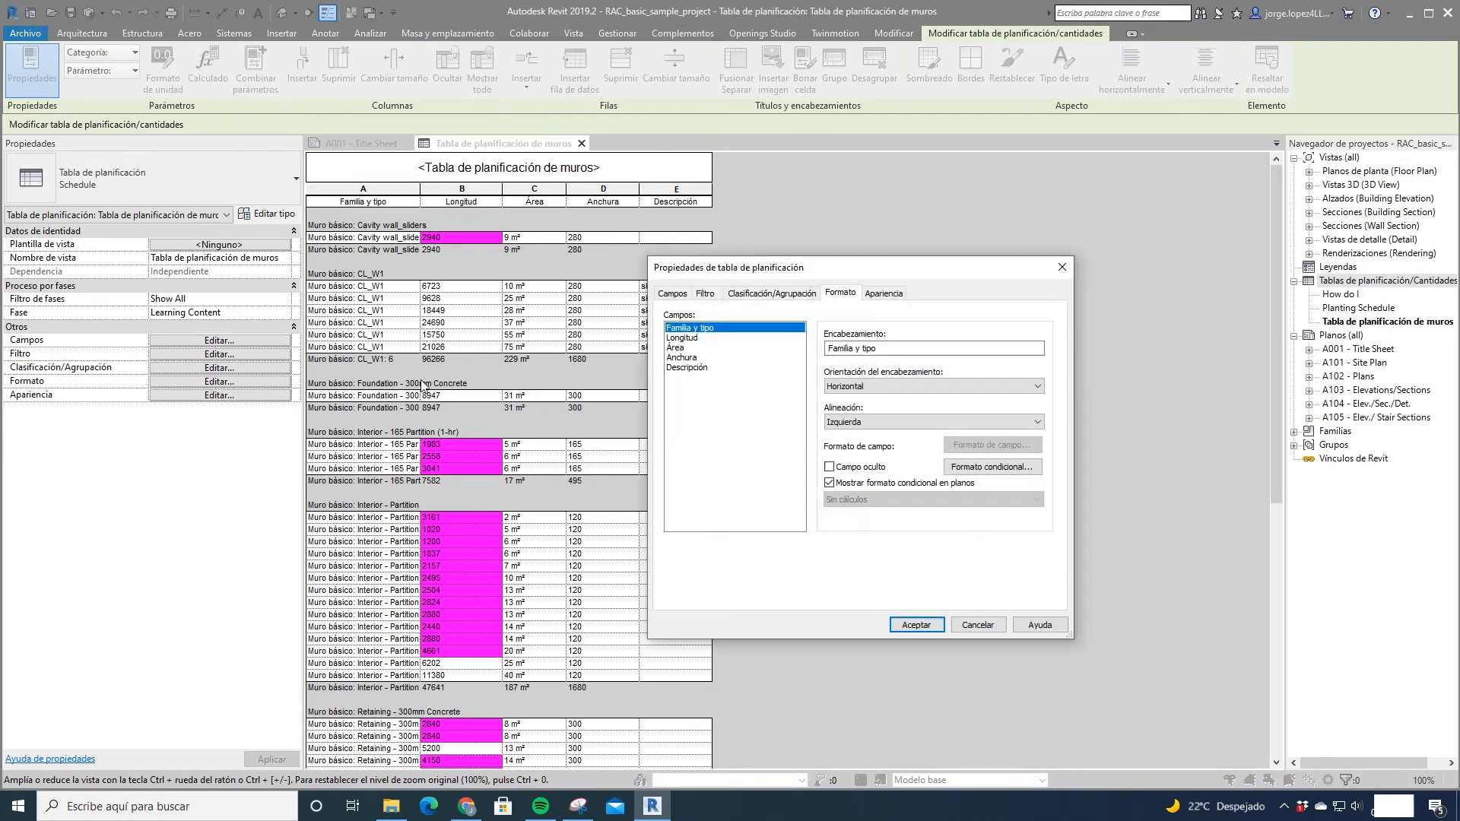
pyautogui.click(888, 295)
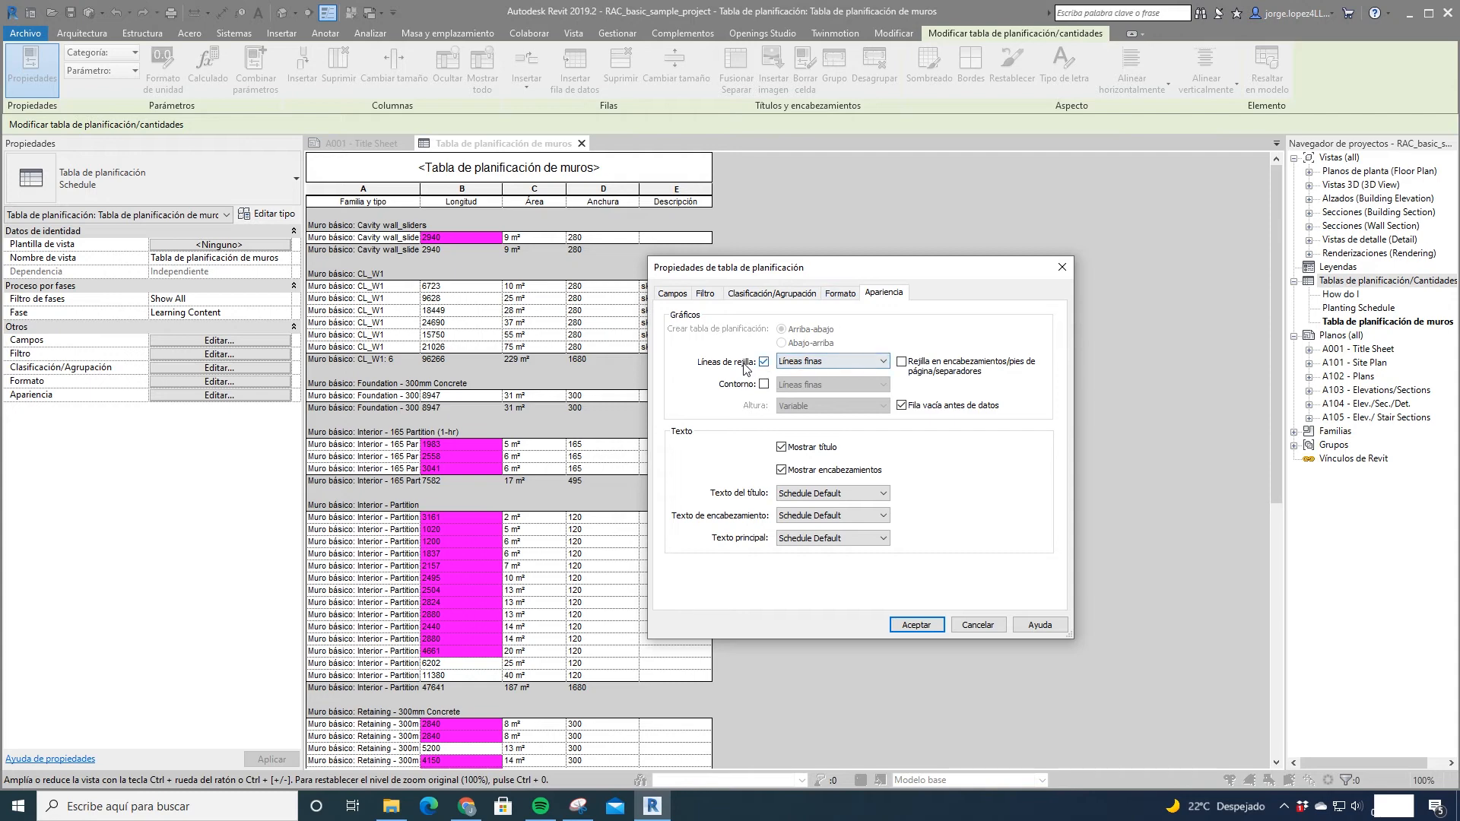
pyautogui.click(837, 365)
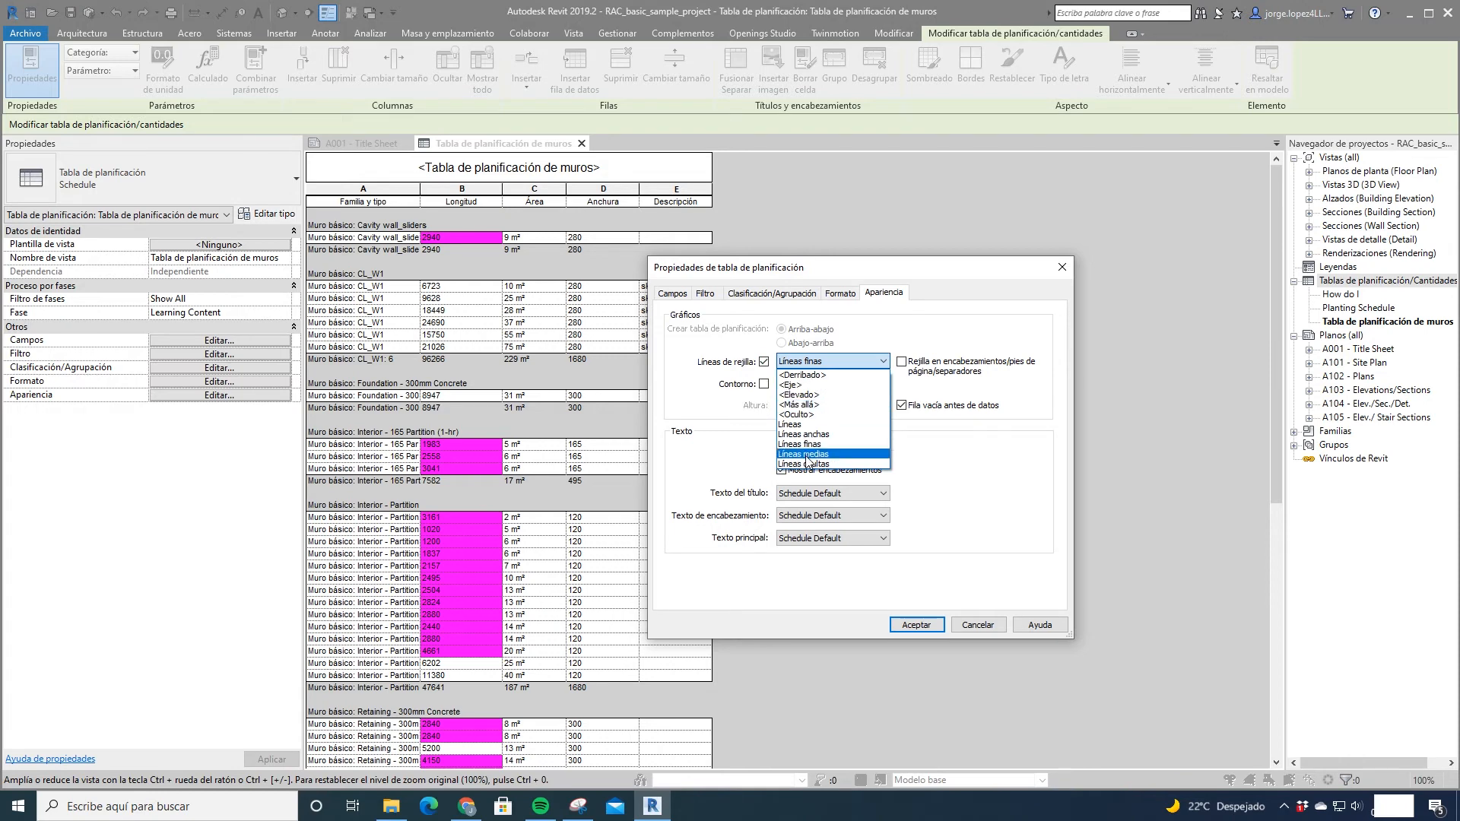
pyautogui.click(840, 353)
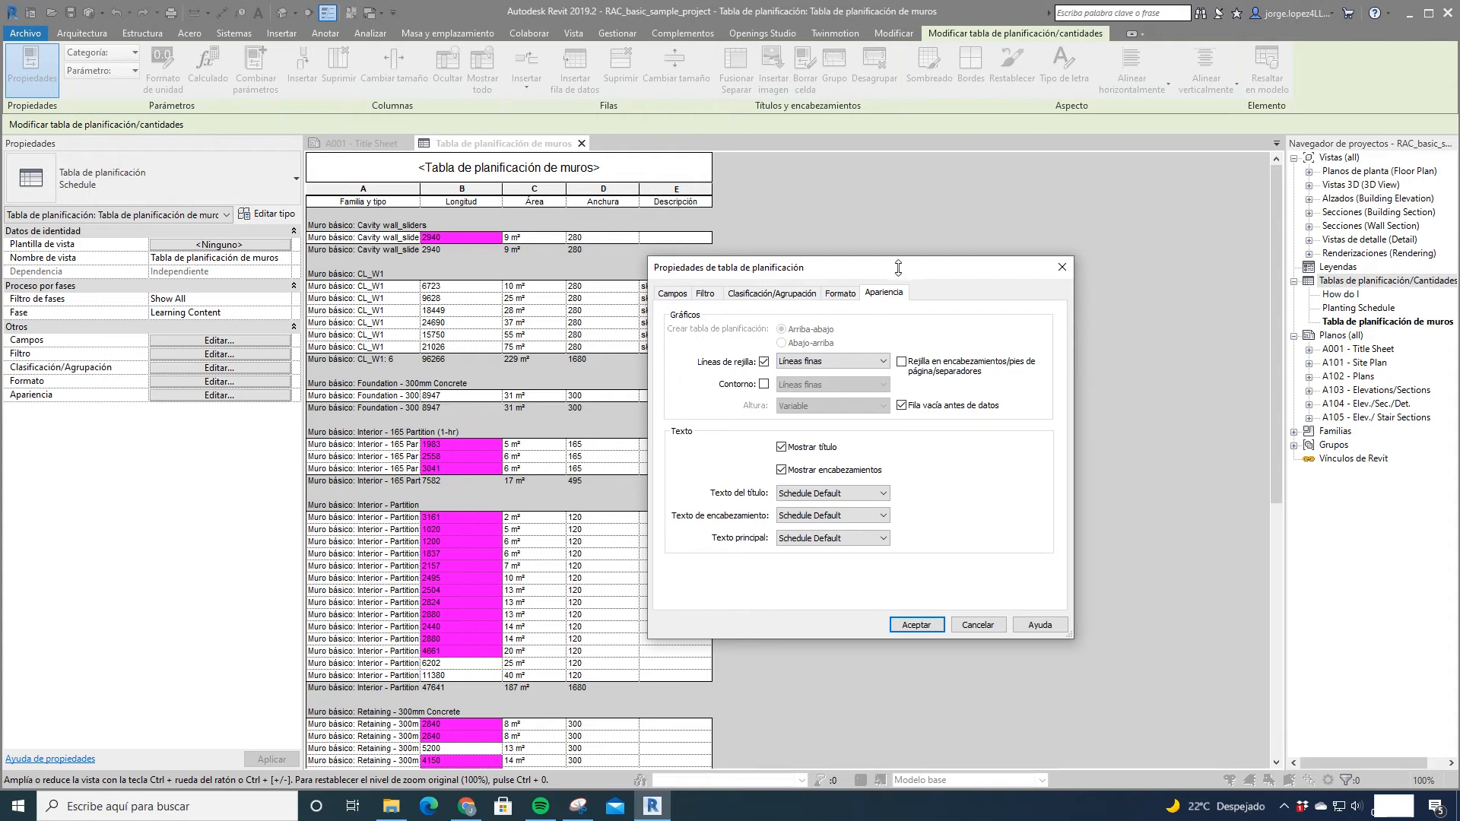
pyautogui.moveTo(900, 265); pyautogui.dragTo(878, 240)
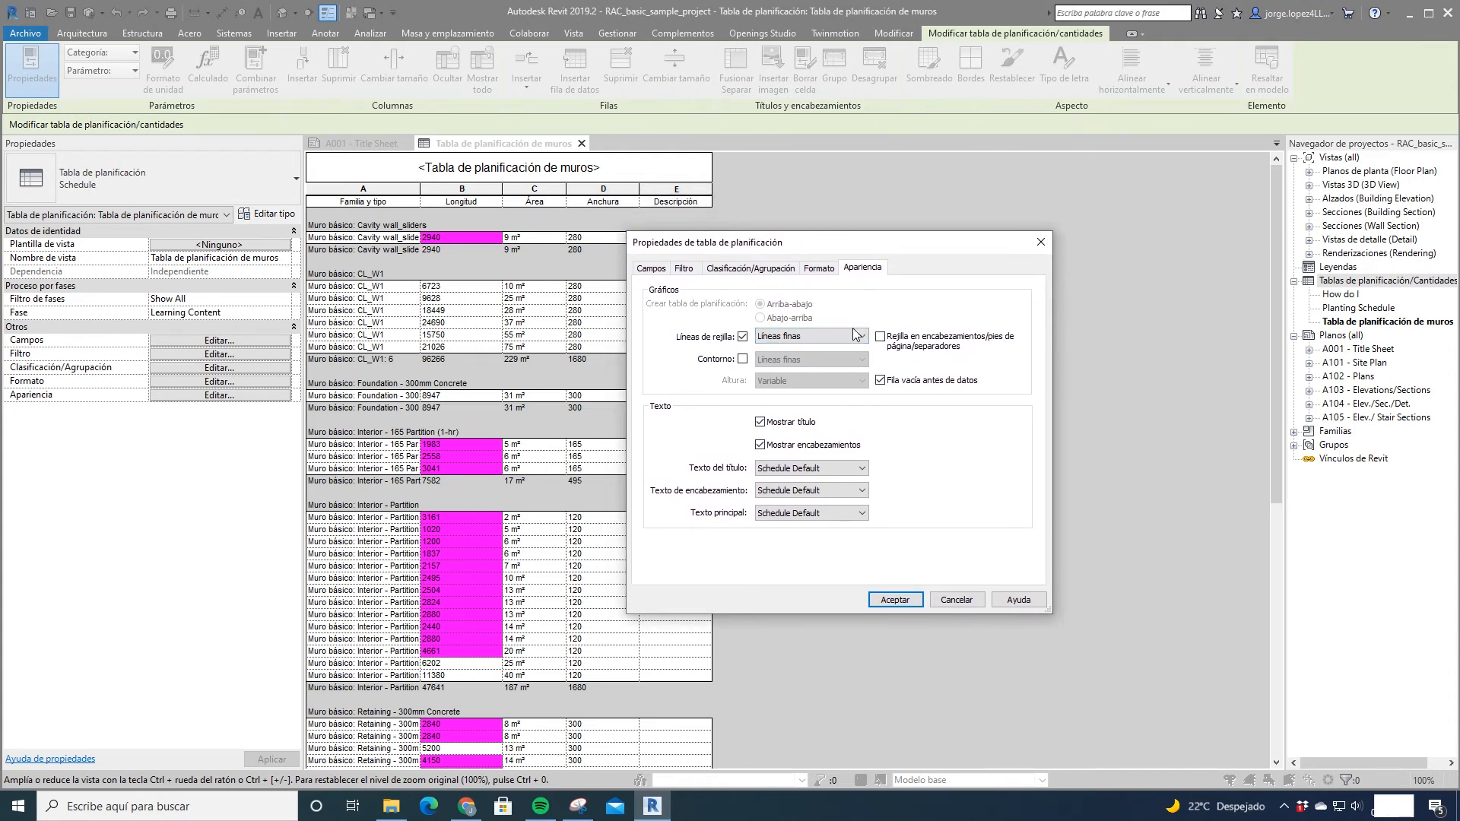
pyautogui.click(842, 336)
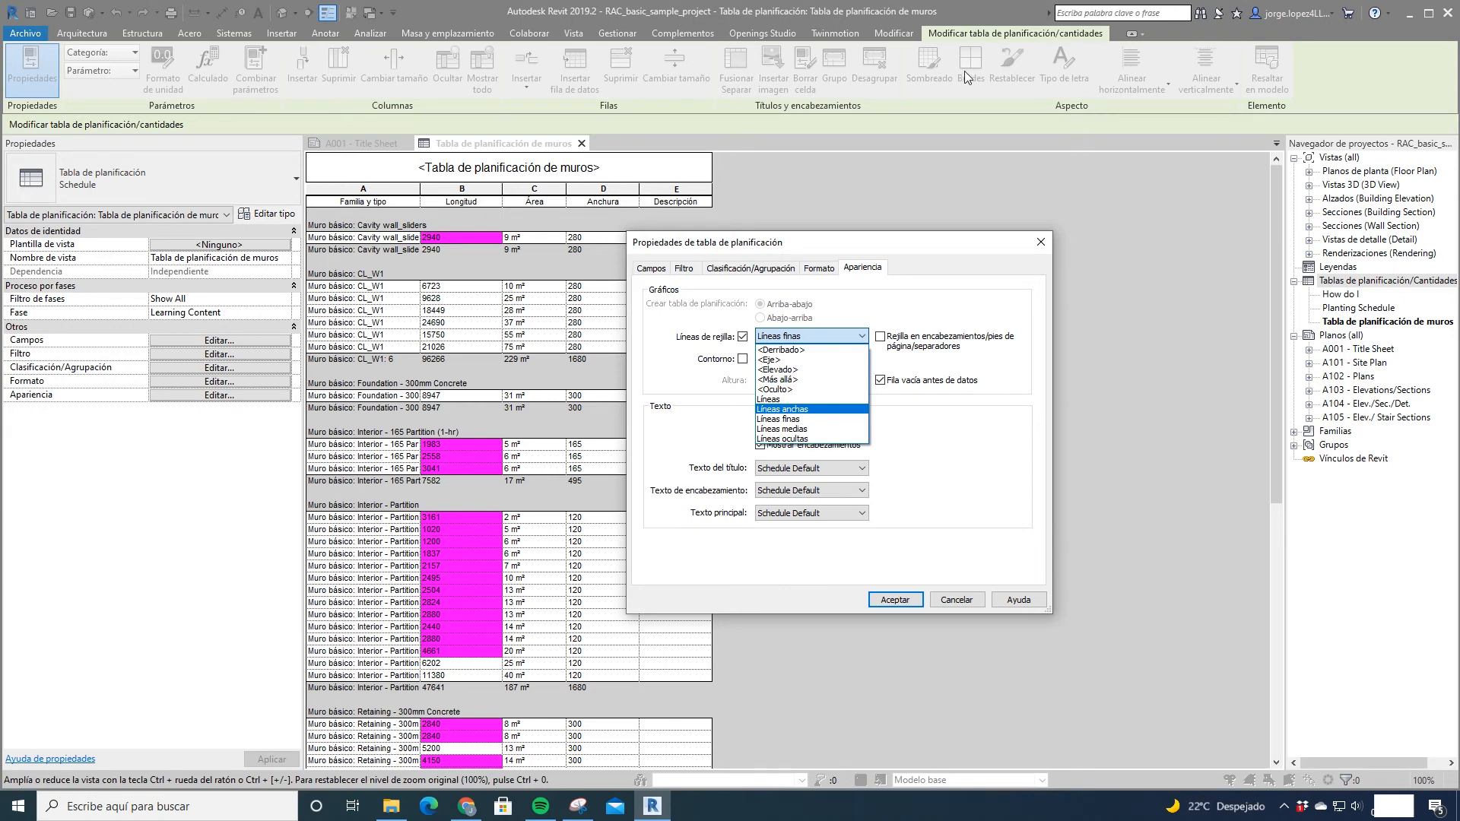
pyautogui.click(925, 486)
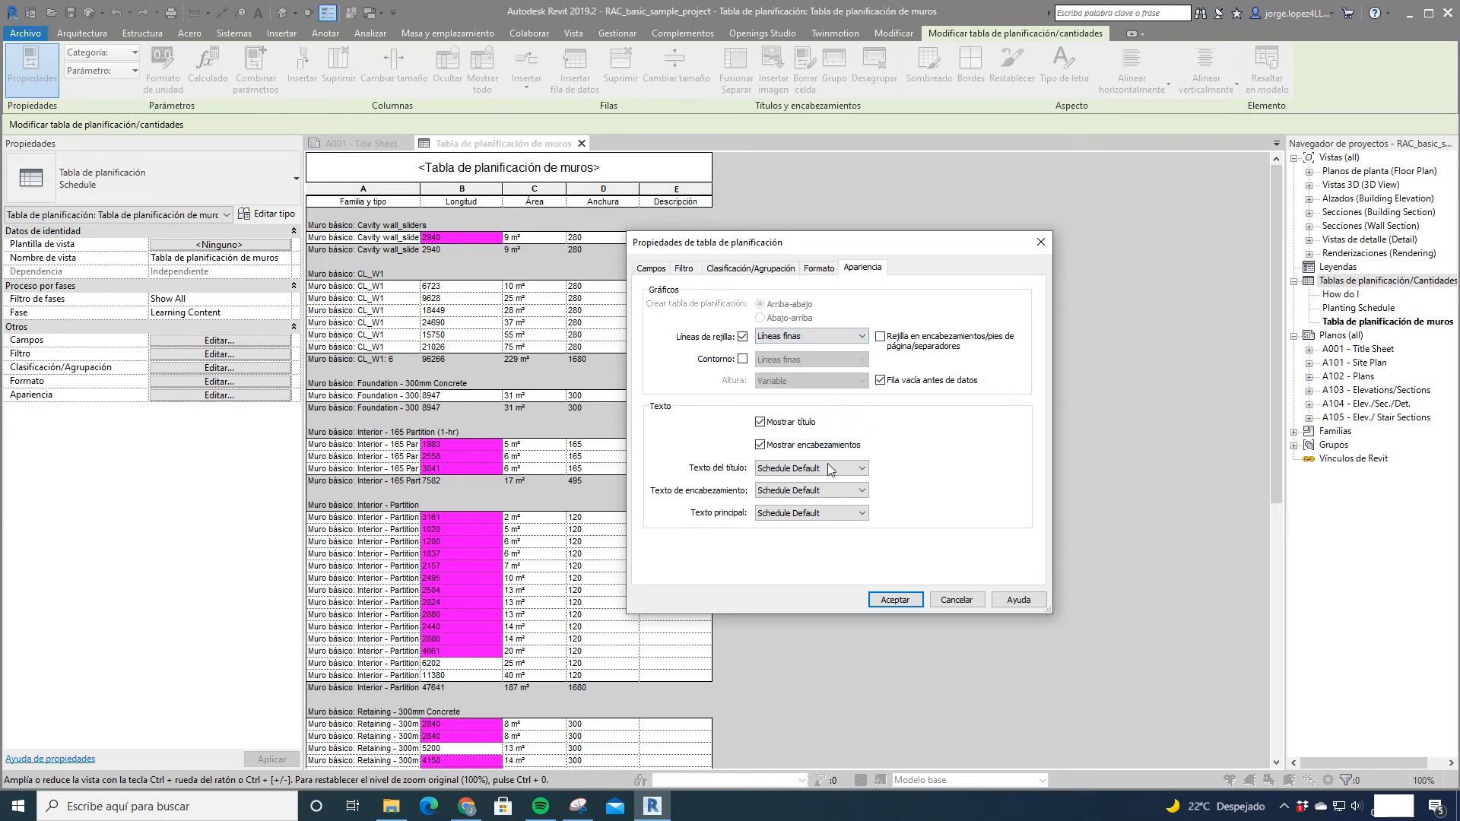
# Step: Enable Contorno for the wall schedule, disable Fila vacía antes de datos, and apply the appearance settings
pyautogui.click(743, 359)
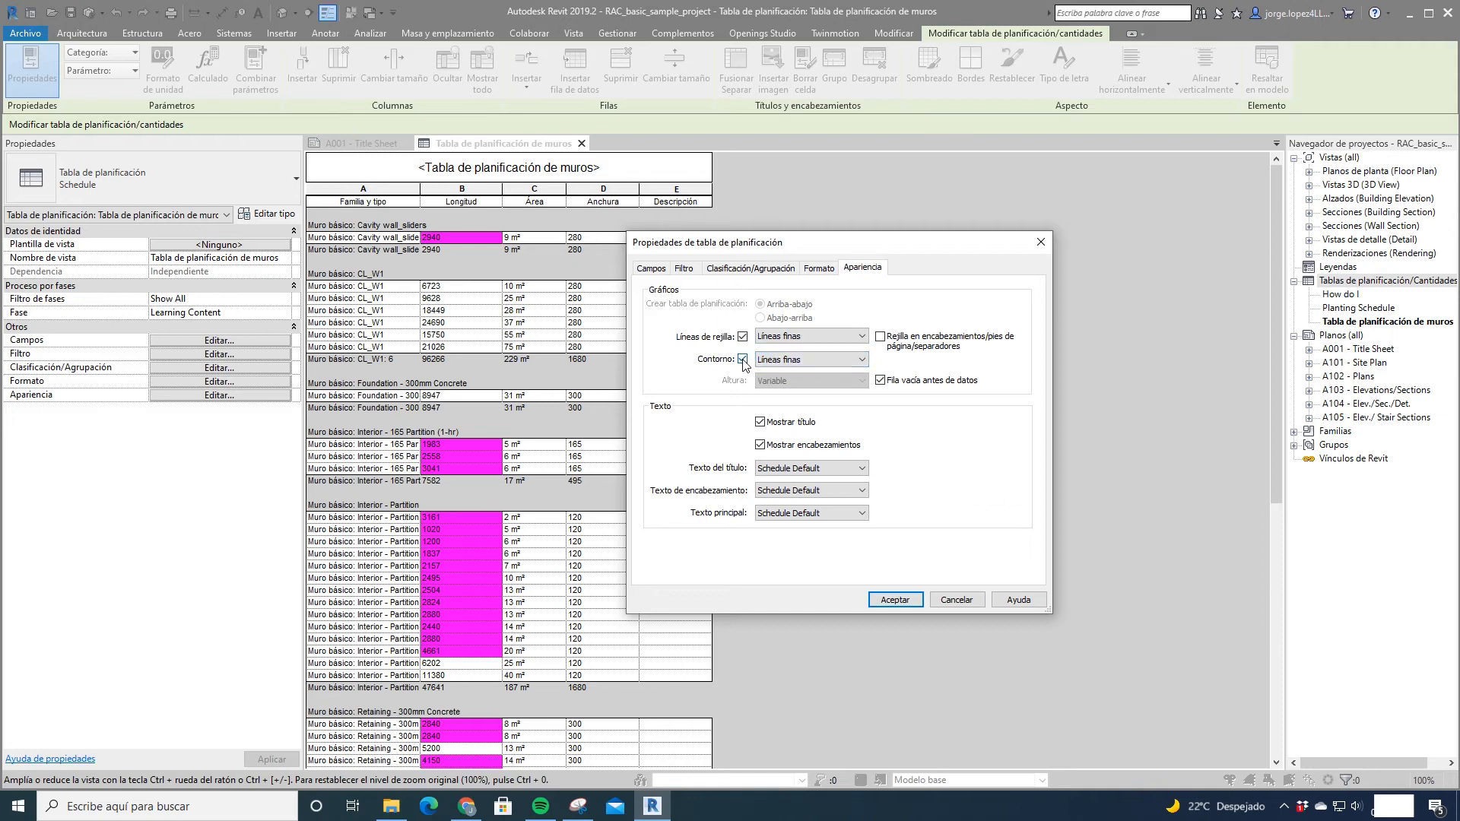
pyautogui.click(881, 381)
pyautogui.click(879, 381)
pyautogui.click(880, 380)
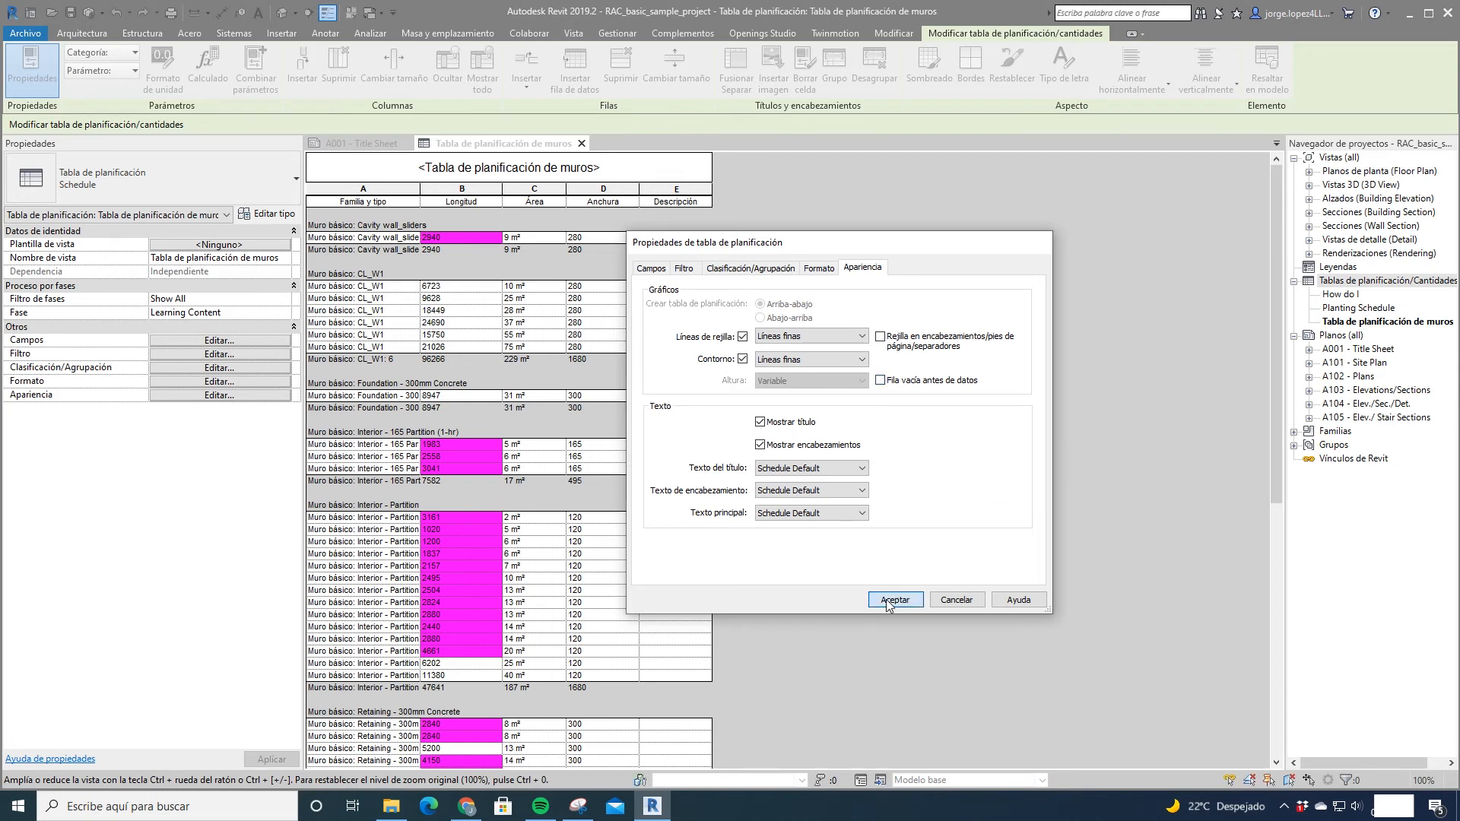
pyautogui.click(895, 600)
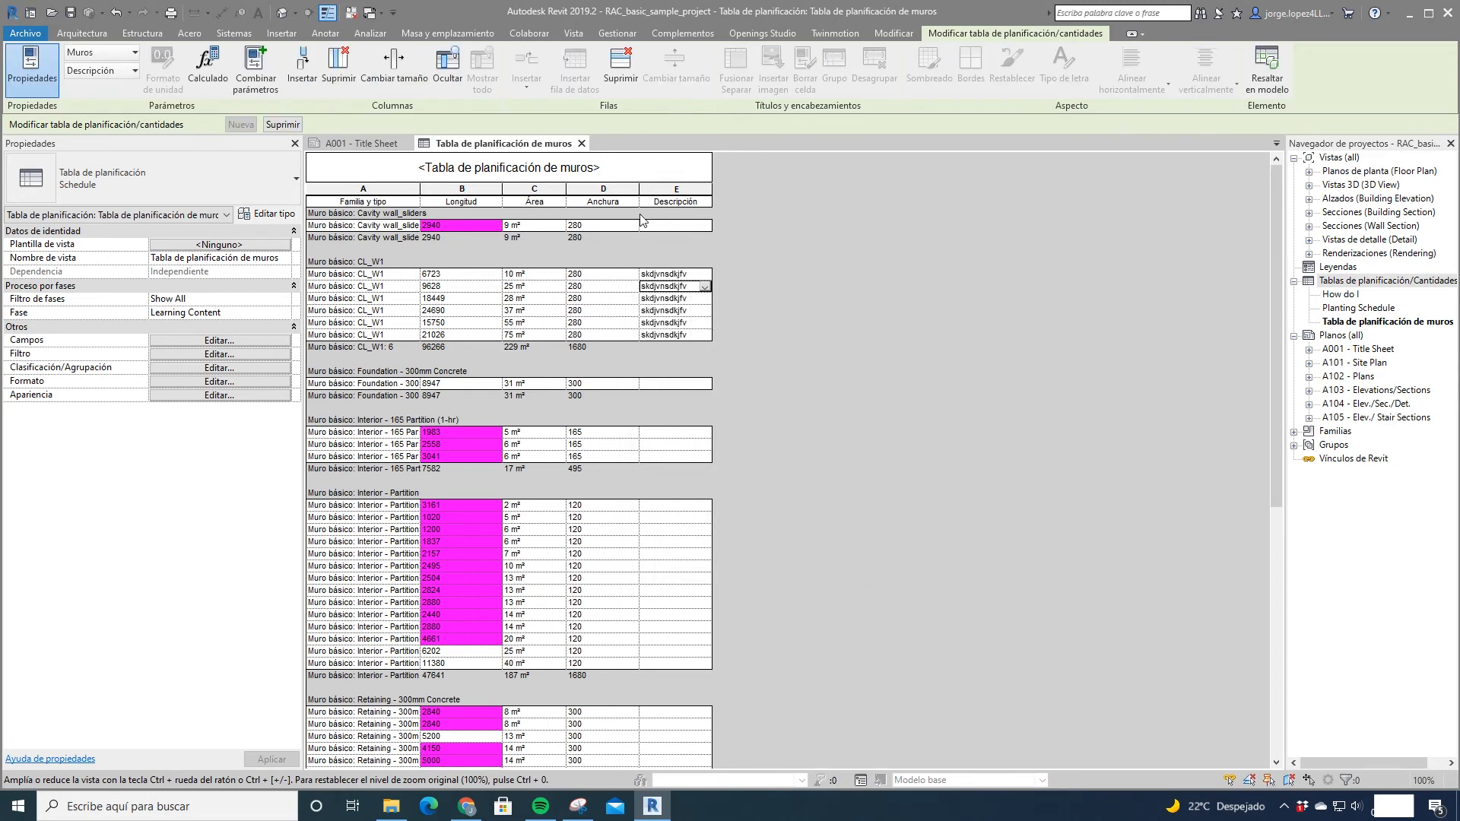
# Step: Re-enable Fila vacía antes de datos, turn off Mostrar título for the wall schedule, and apply the changes
pyautogui.click(245, 395)
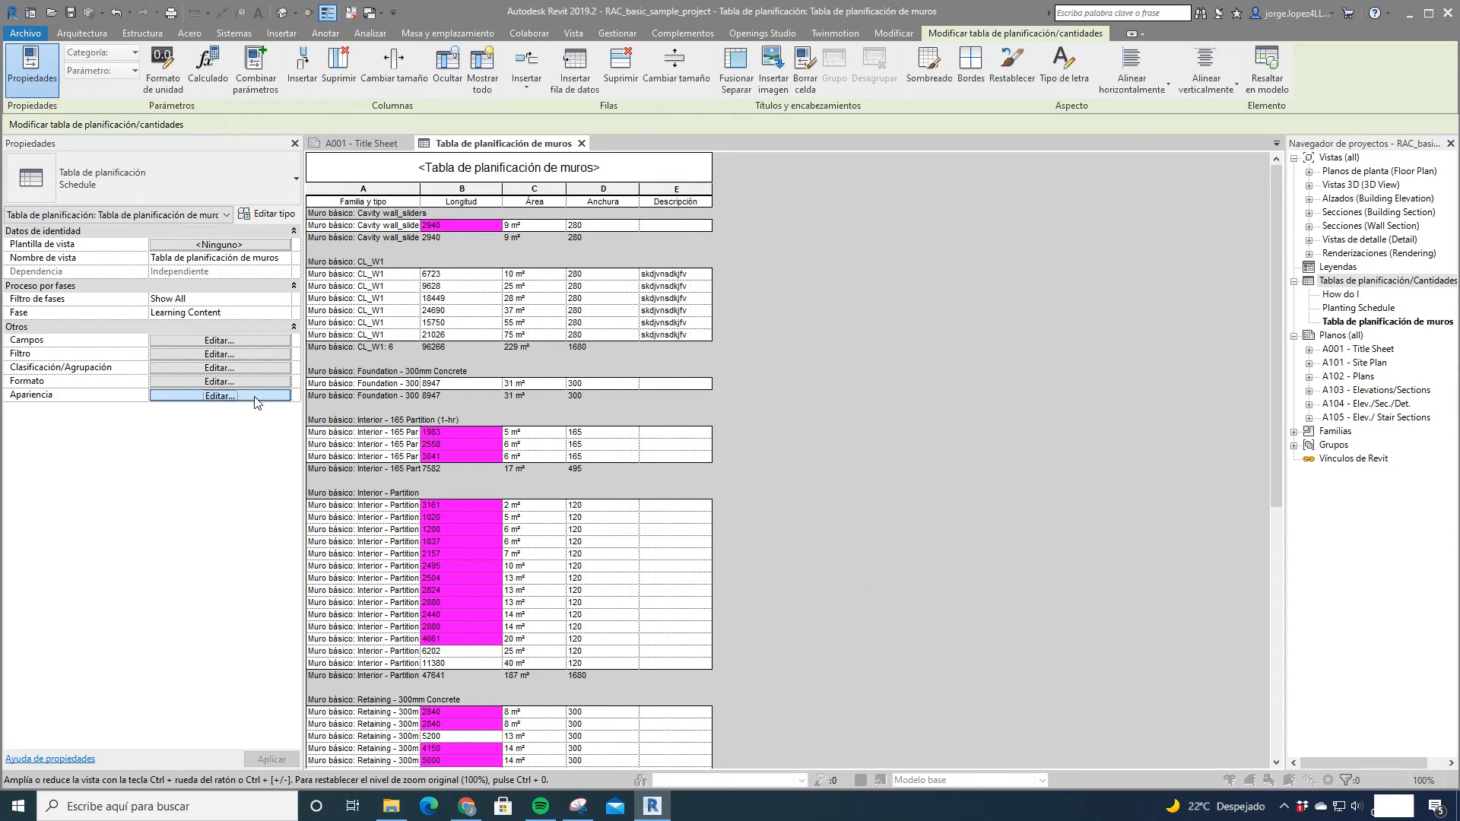
pyautogui.click(881, 380)
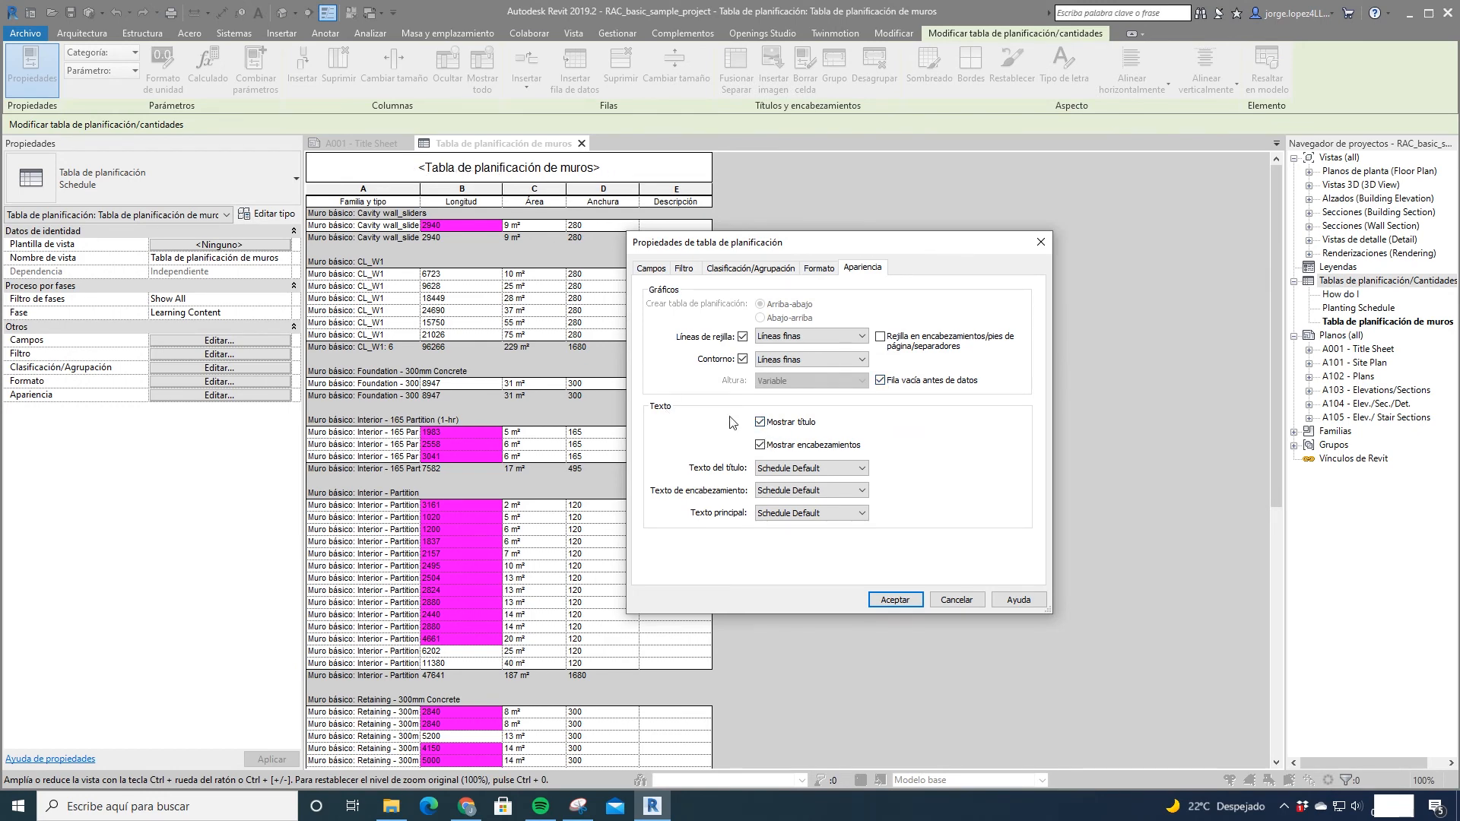
pyautogui.click(760, 422)
pyautogui.click(894, 600)
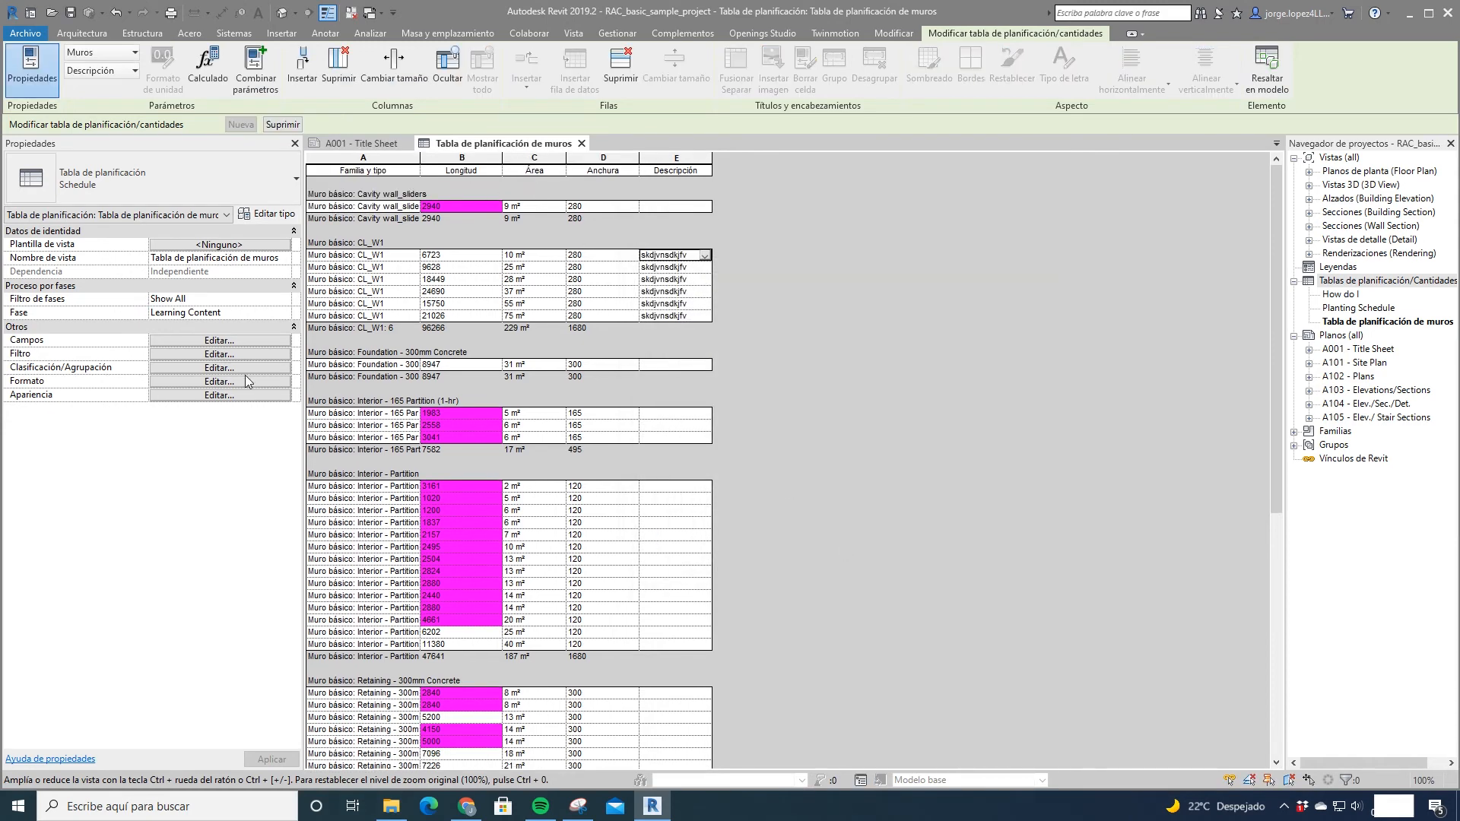
# Step: Turn Mostrar título back on, check the Encabezamiento sorting option, and apply the appearance with Mostrar encabezamientos disabled
pyautogui.click(251, 395)
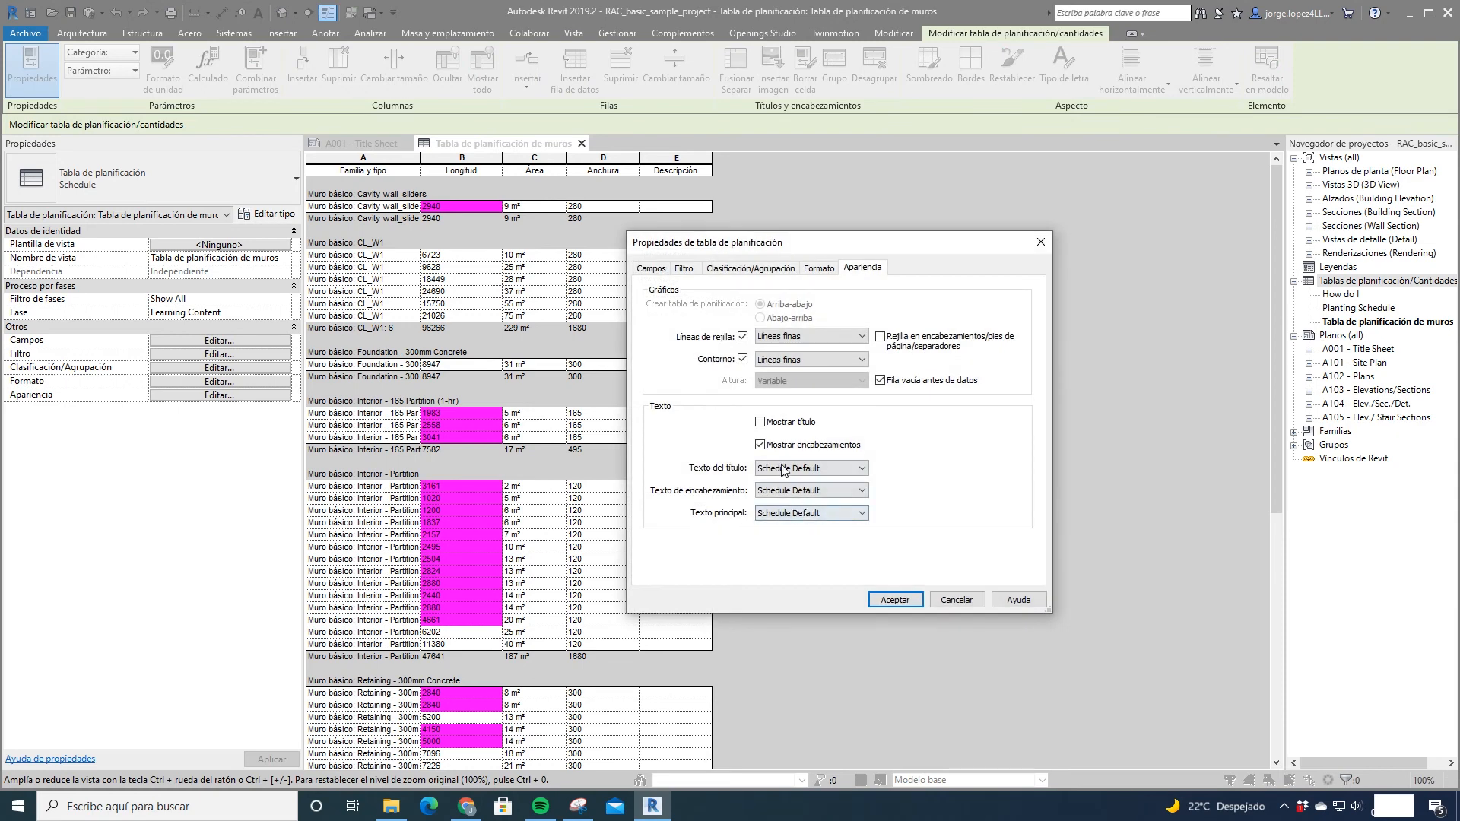
pyautogui.click(760, 422)
pyautogui.click(726, 272)
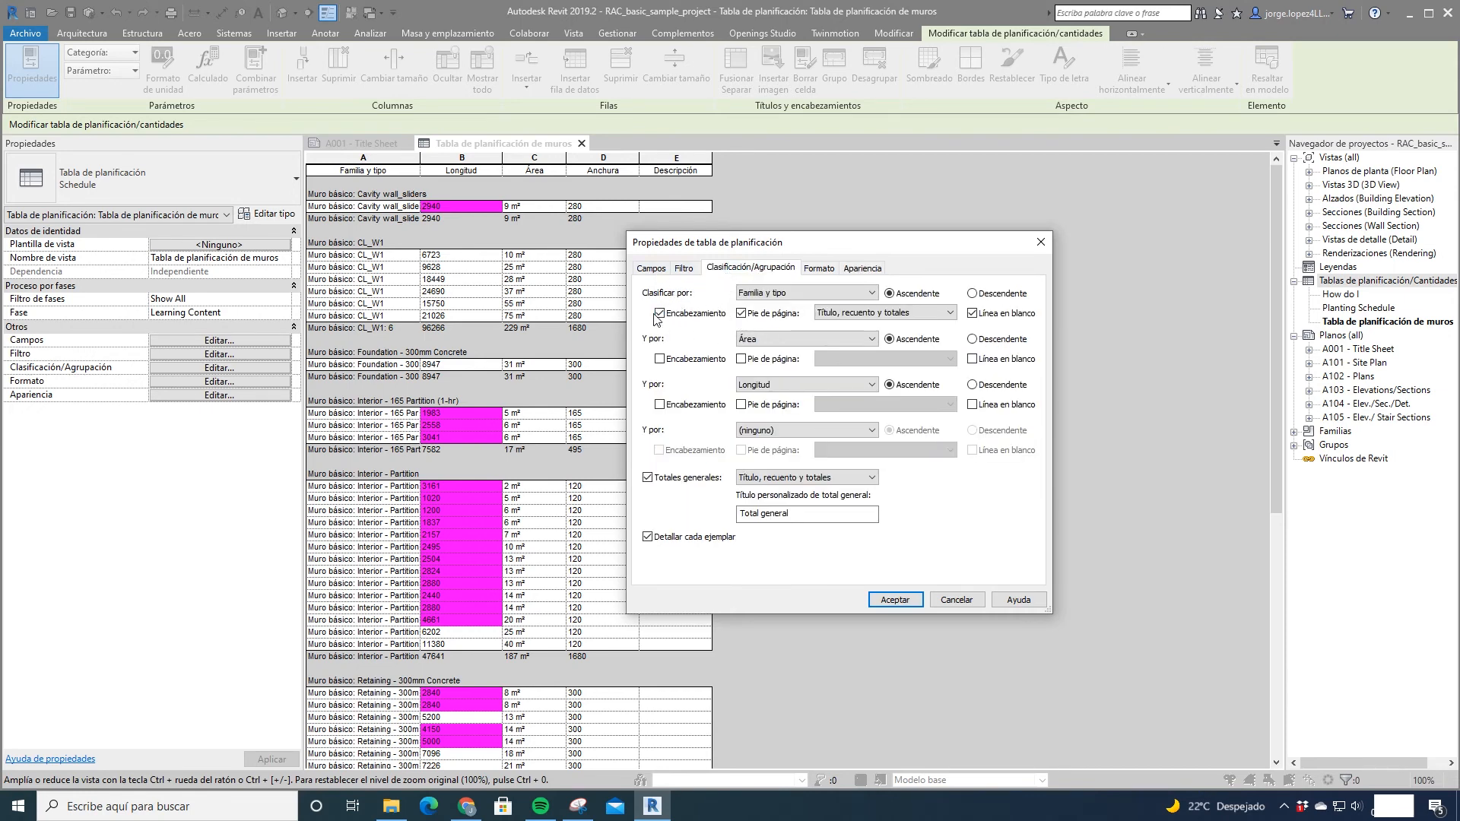
pyautogui.click(867, 270)
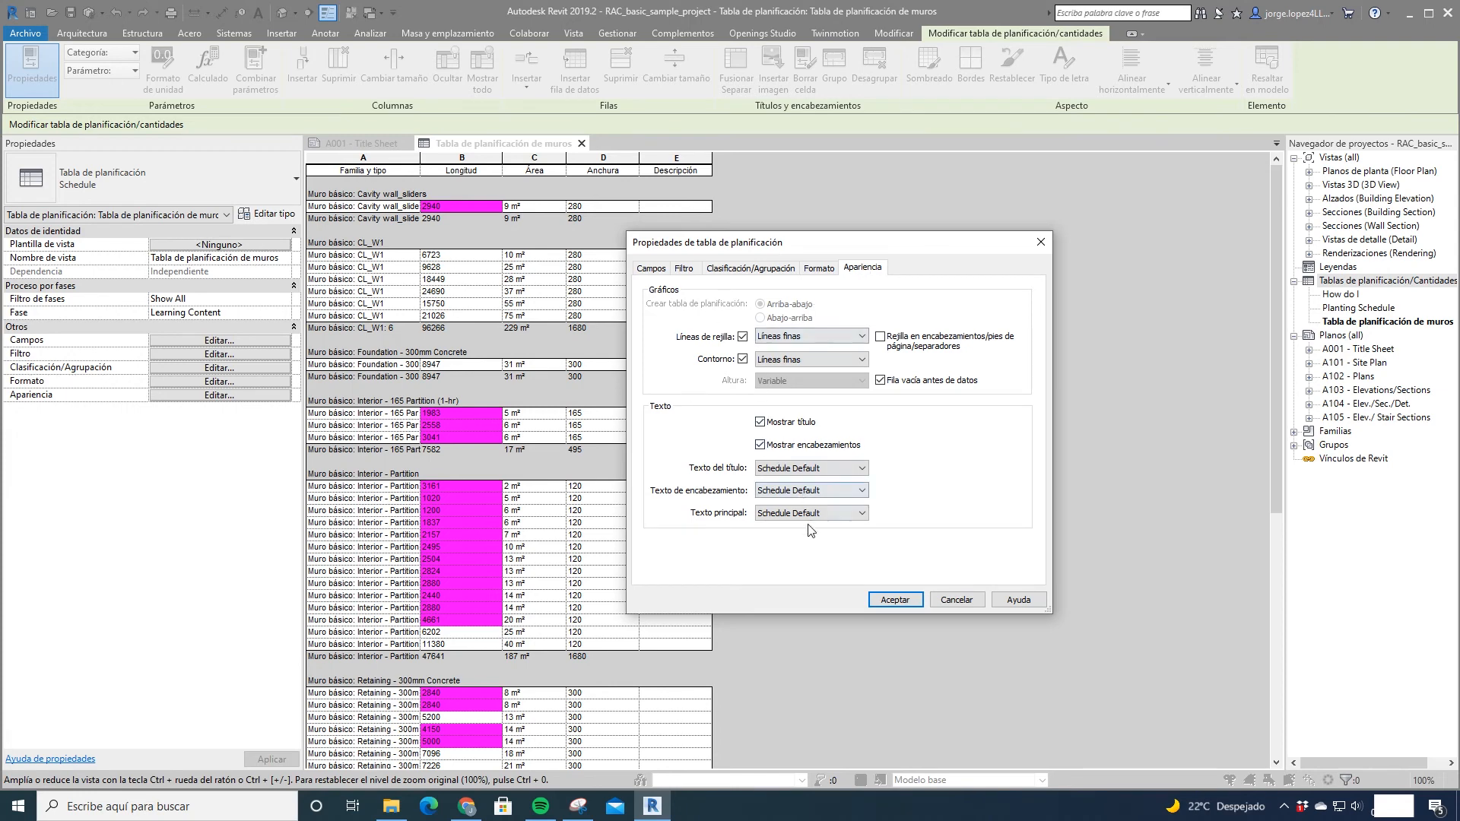
pyautogui.click(761, 445)
pyautogui.click(895, 600)
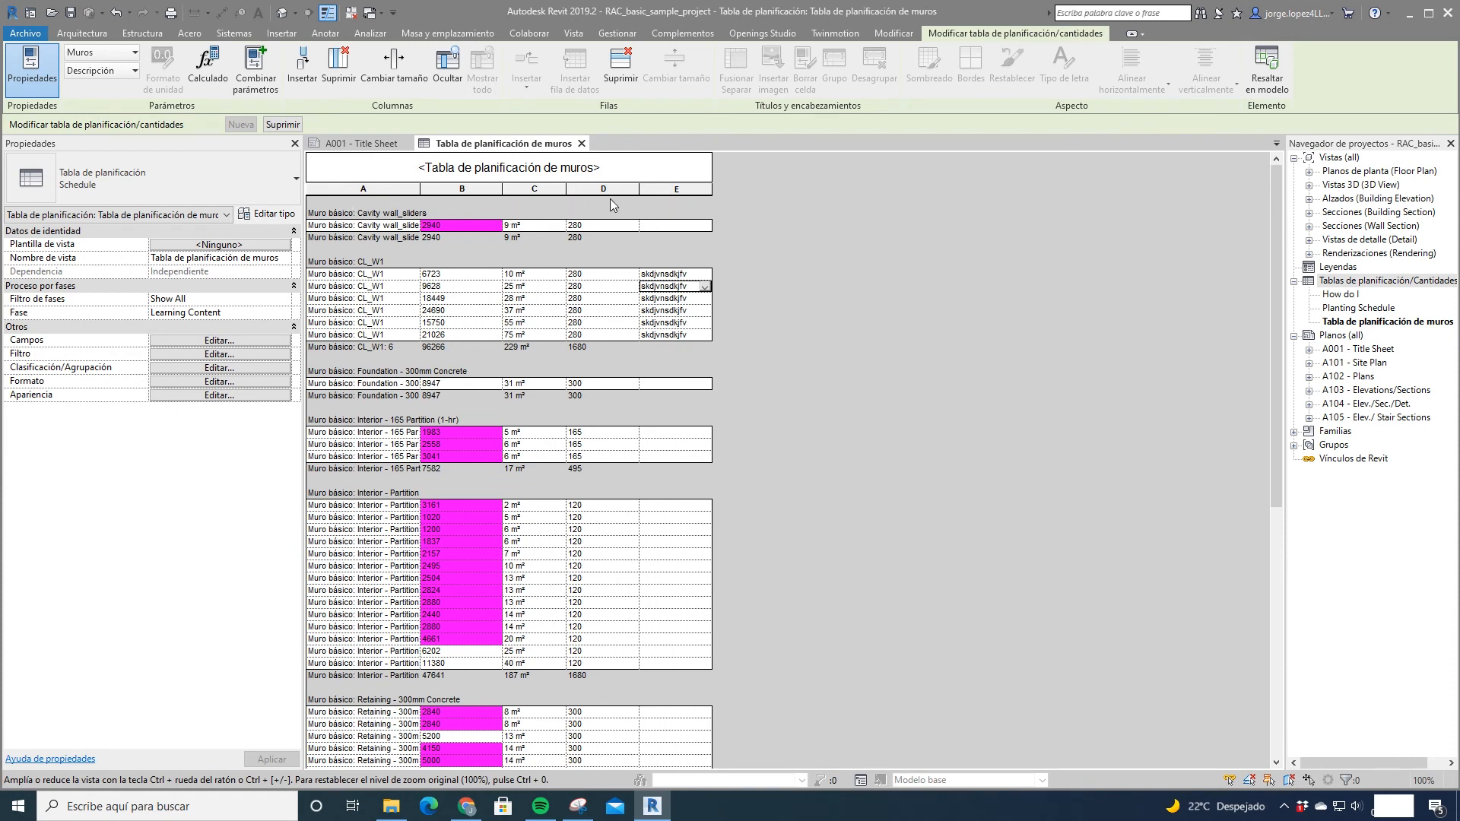
# Step: Re-enable Mostrar encabezamientos, set Texto del título to 10mm Arial, and apply the appearance settings to the wall schedule
pyautogui.click(240, 396)
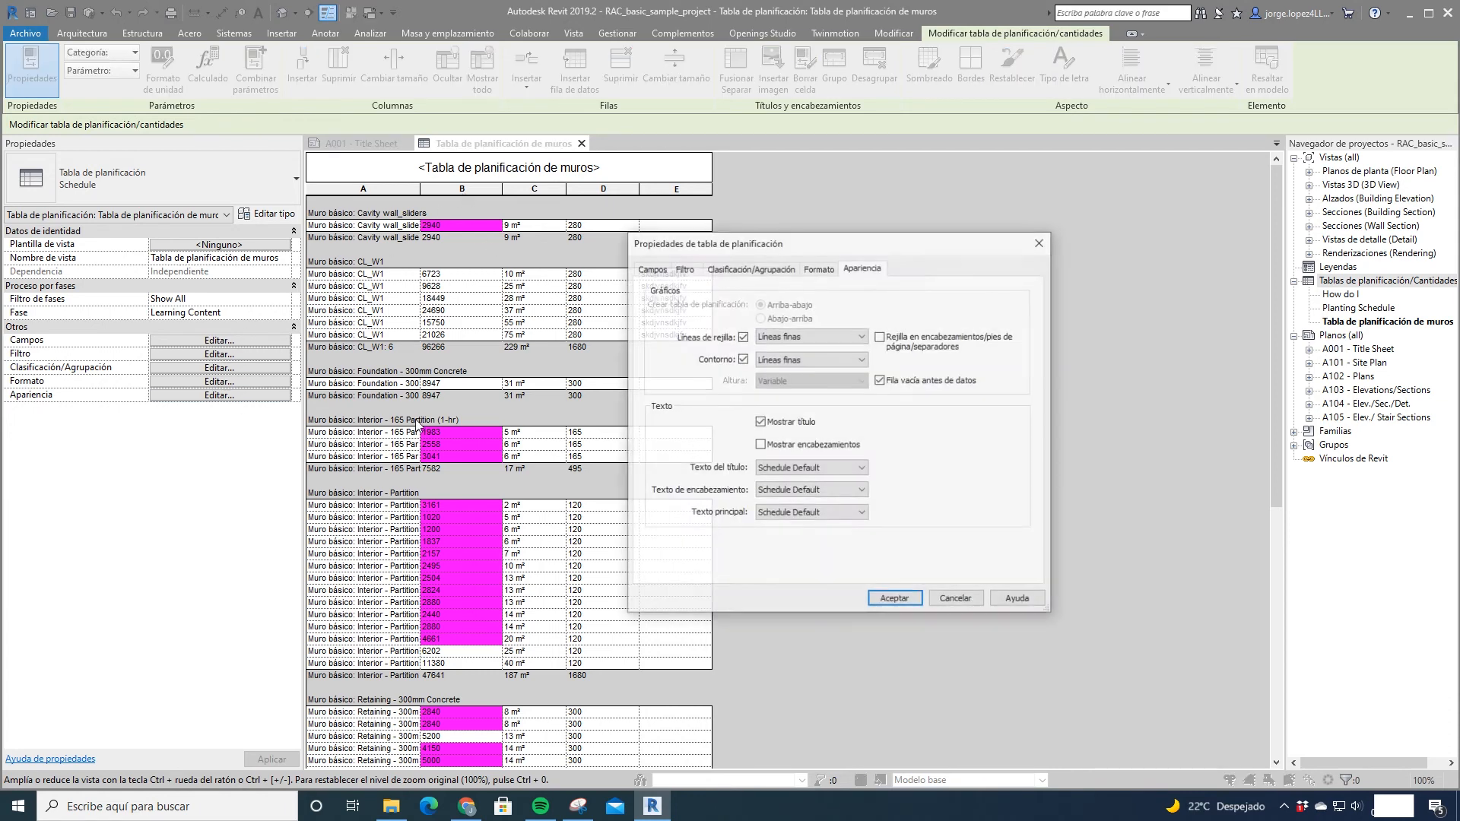
pyautogui.click(763, 445)
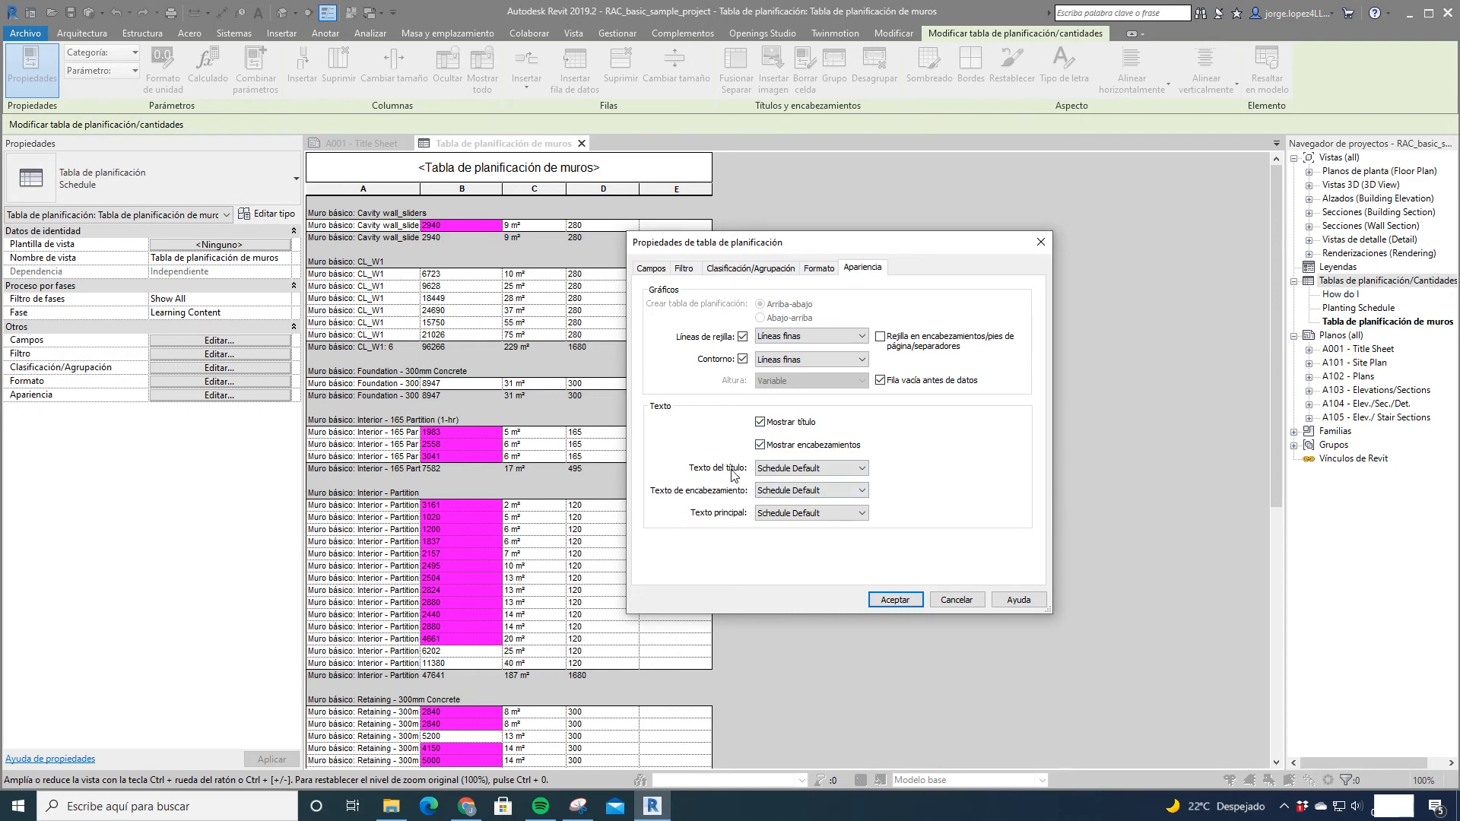
pyautogui.click(798, 468)
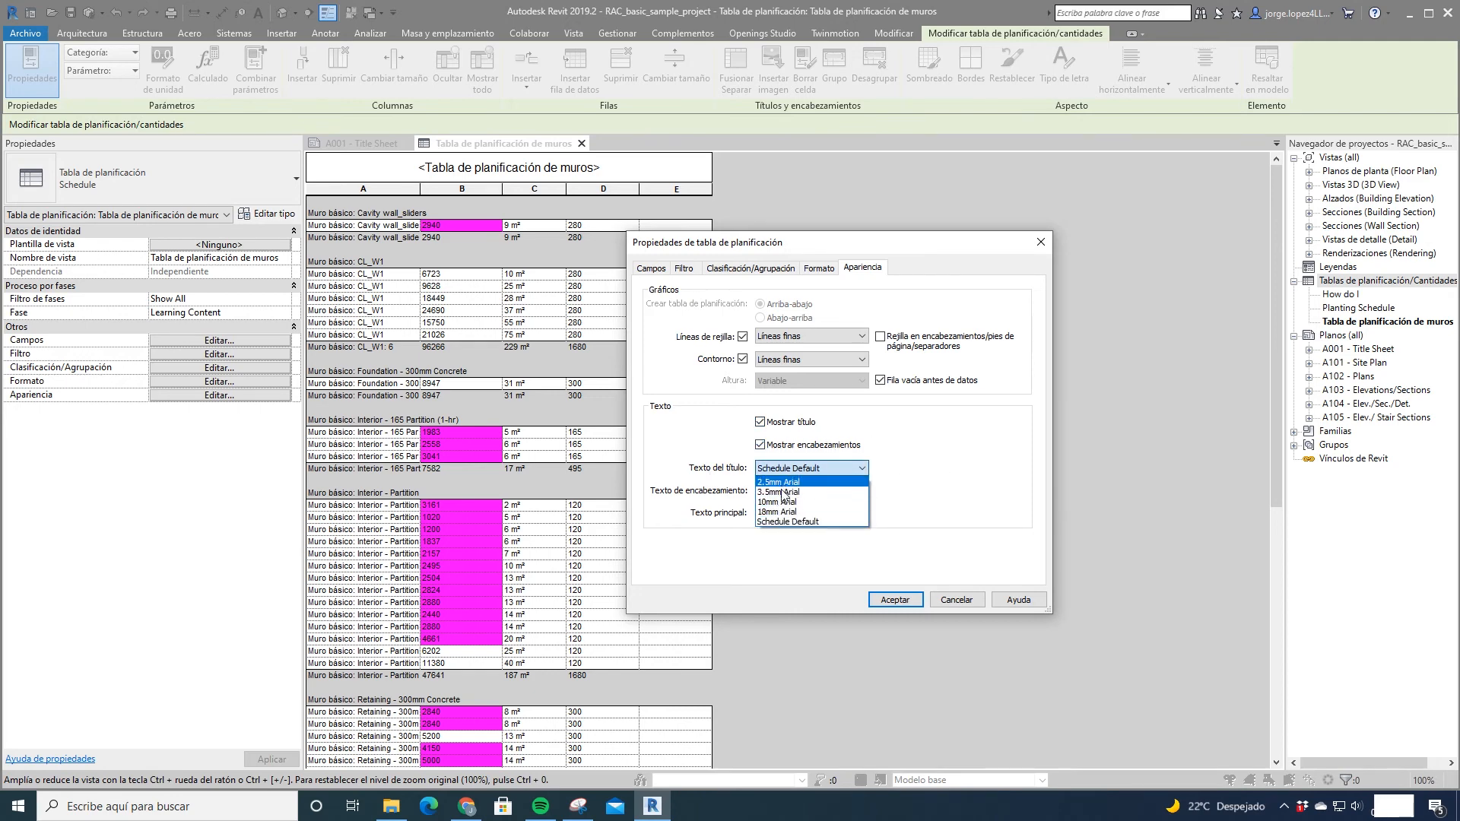
pyautogui.click(692, 449)
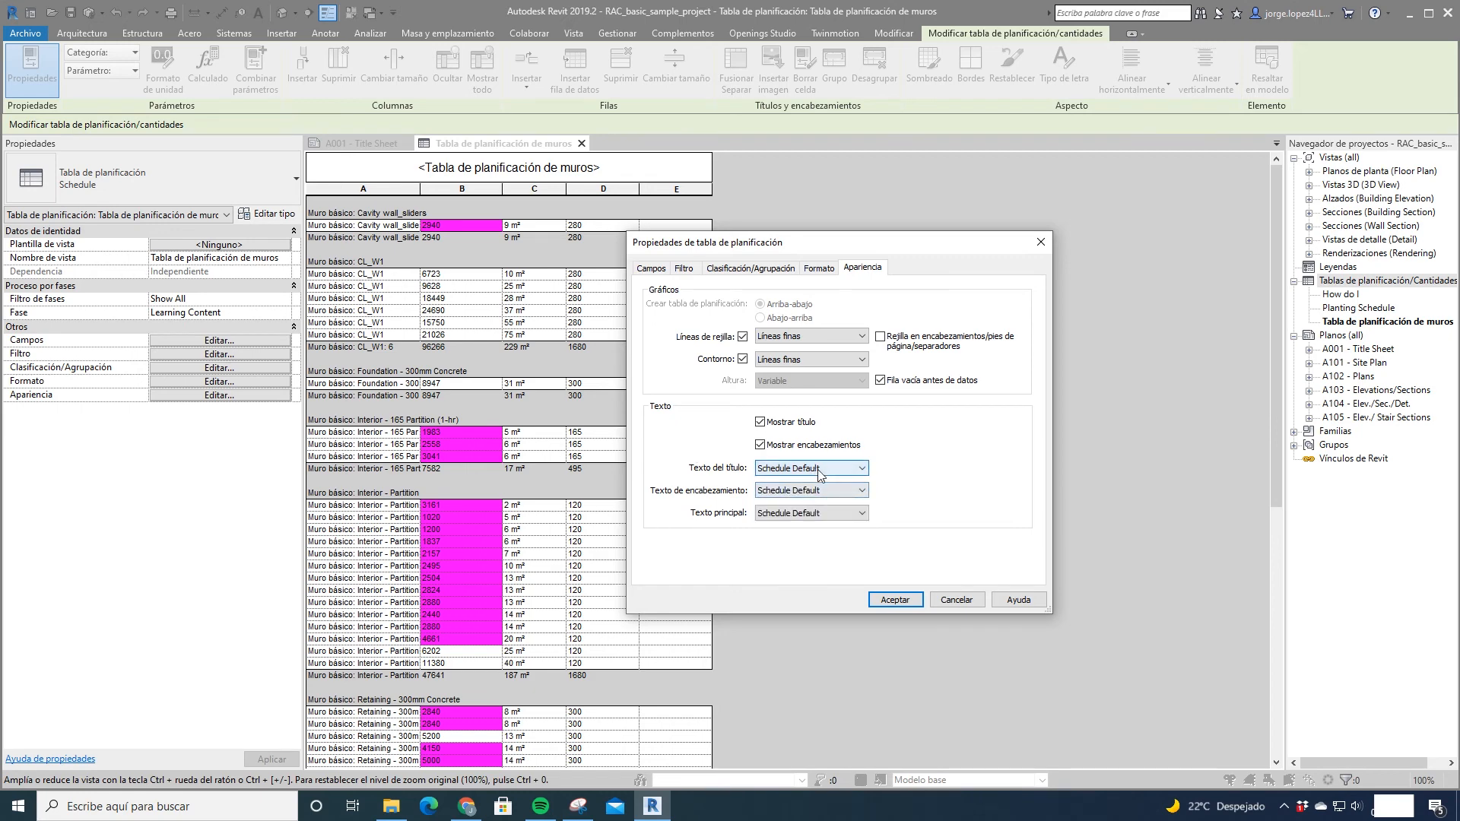
pyautogui.click(791, 469)
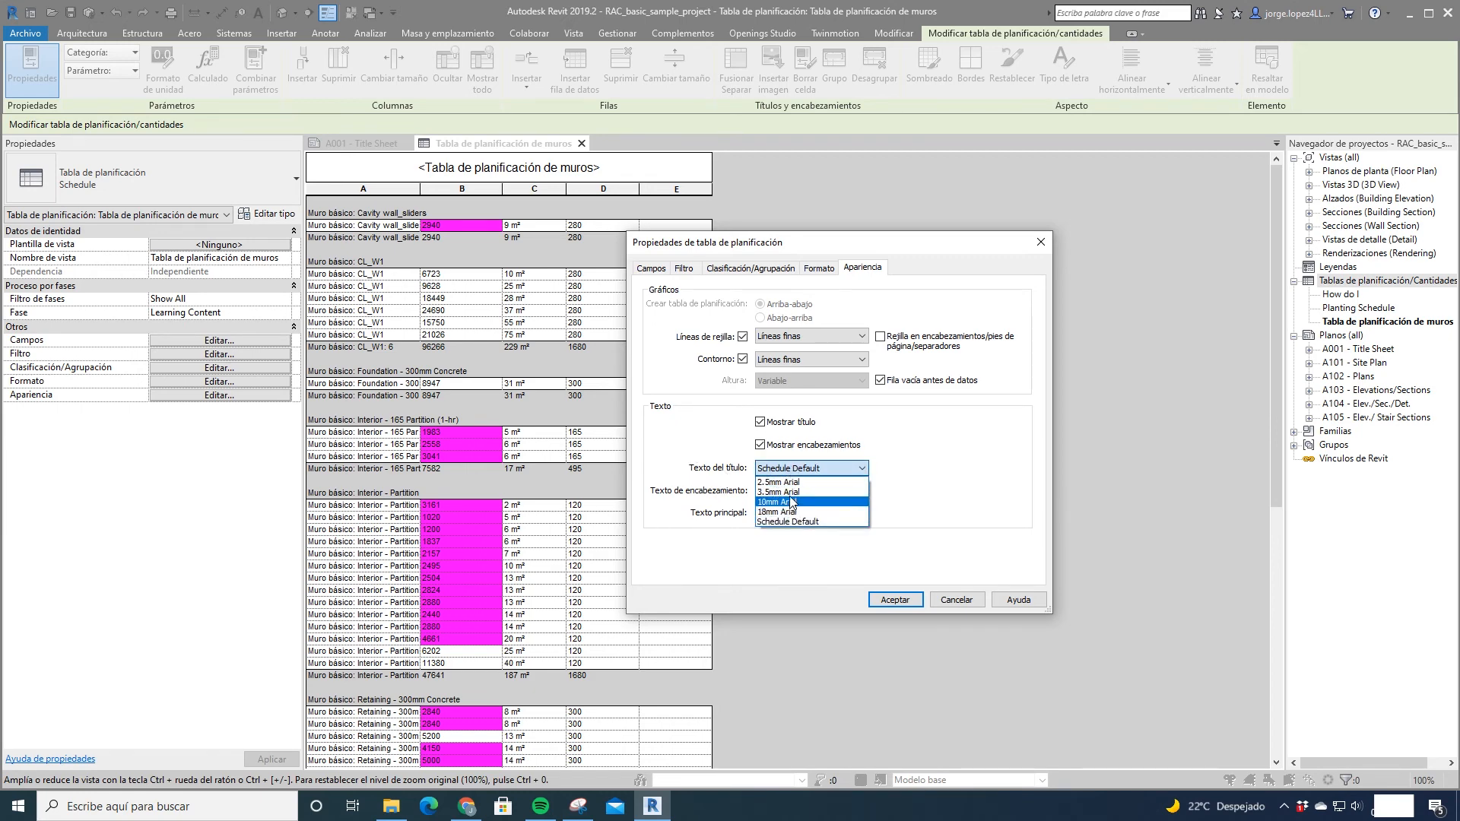
pyautogui.click(791, 503)
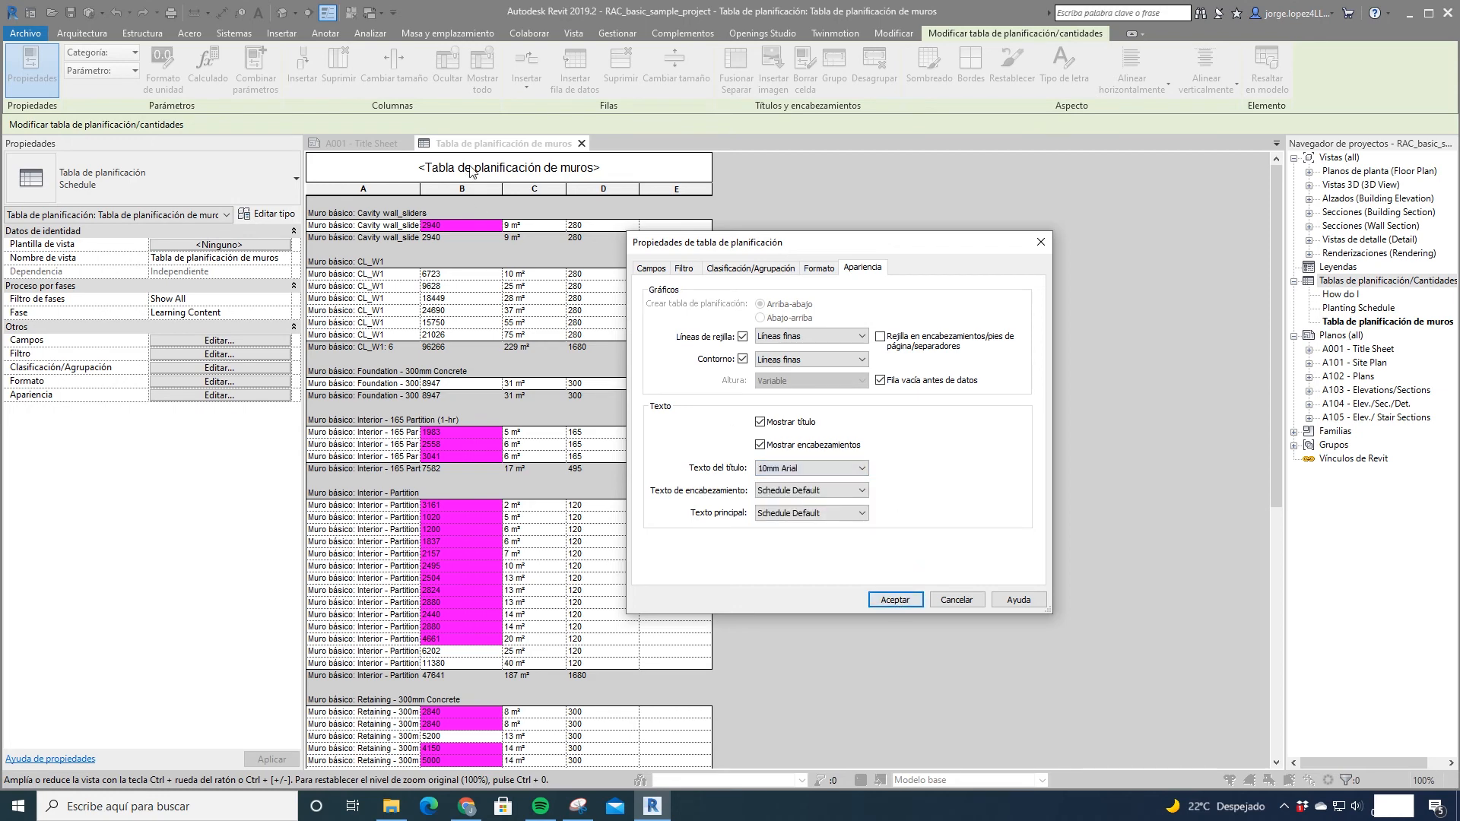
pyautogui.click(909, 600)
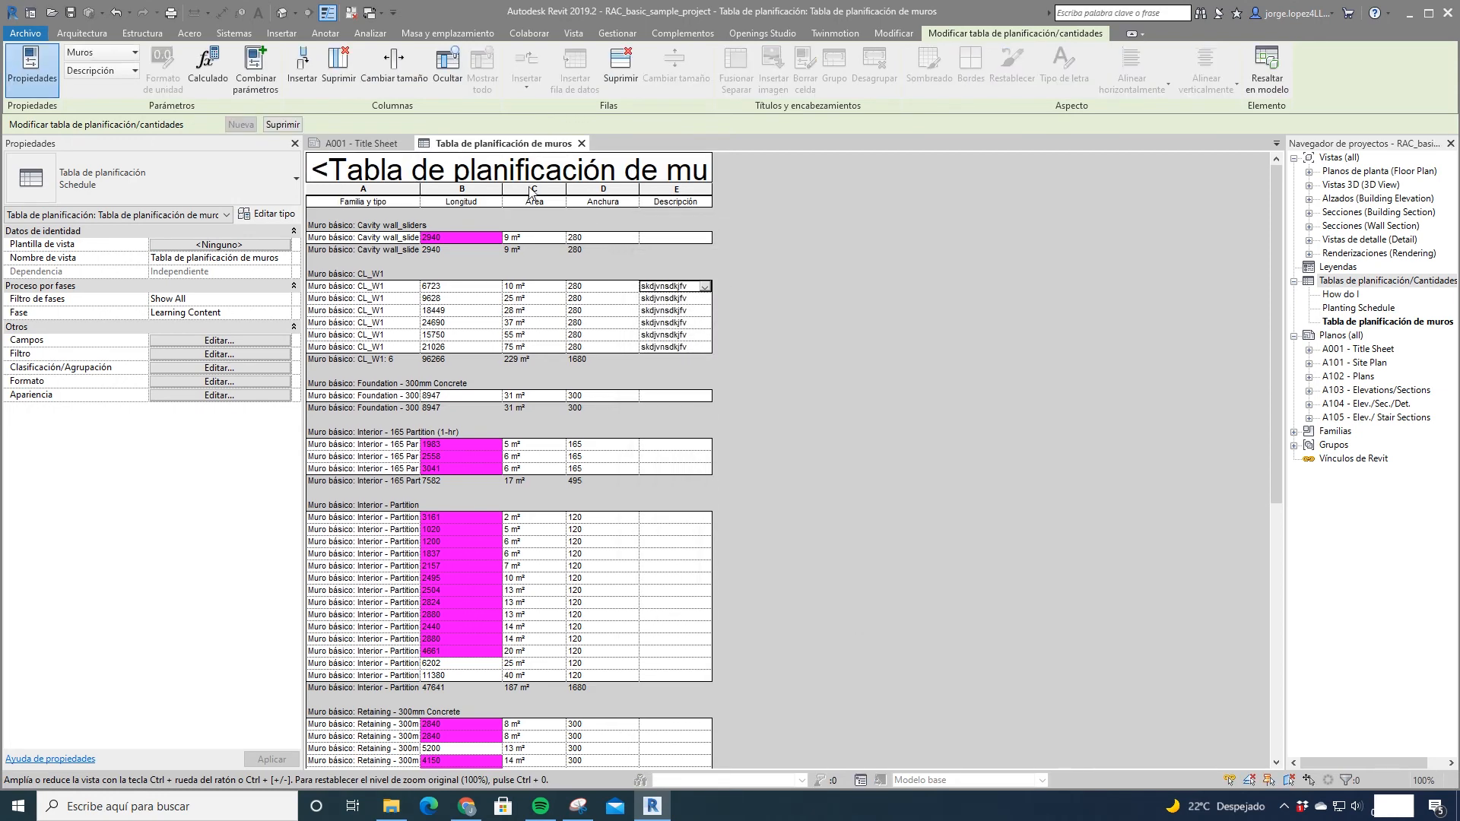
# Step: Set the wall schedule's Texto del título back to Schedule Default and apply the change
pyautogui.click(220, 395)
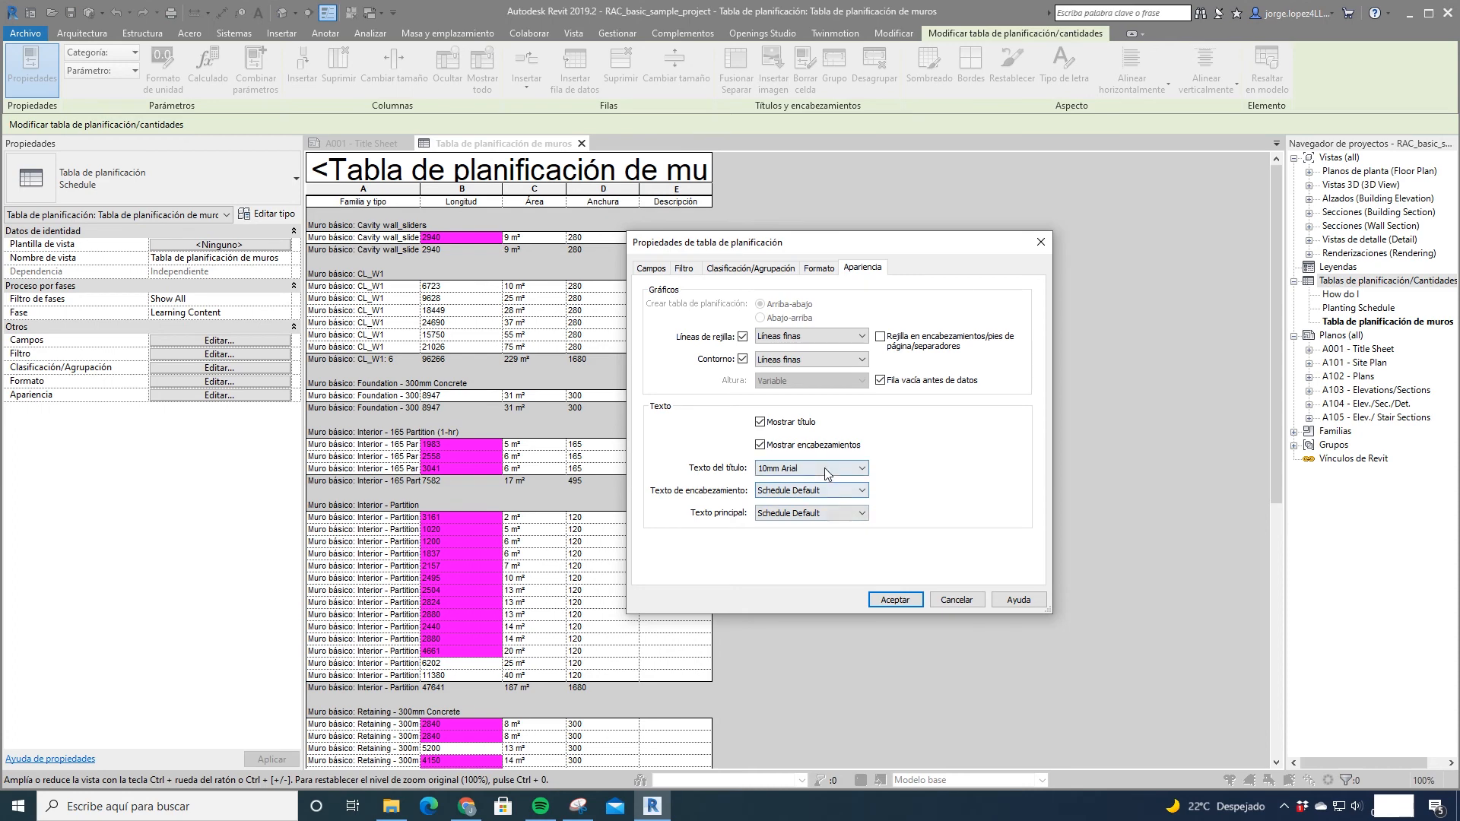
pyautogui.click(828, 469)
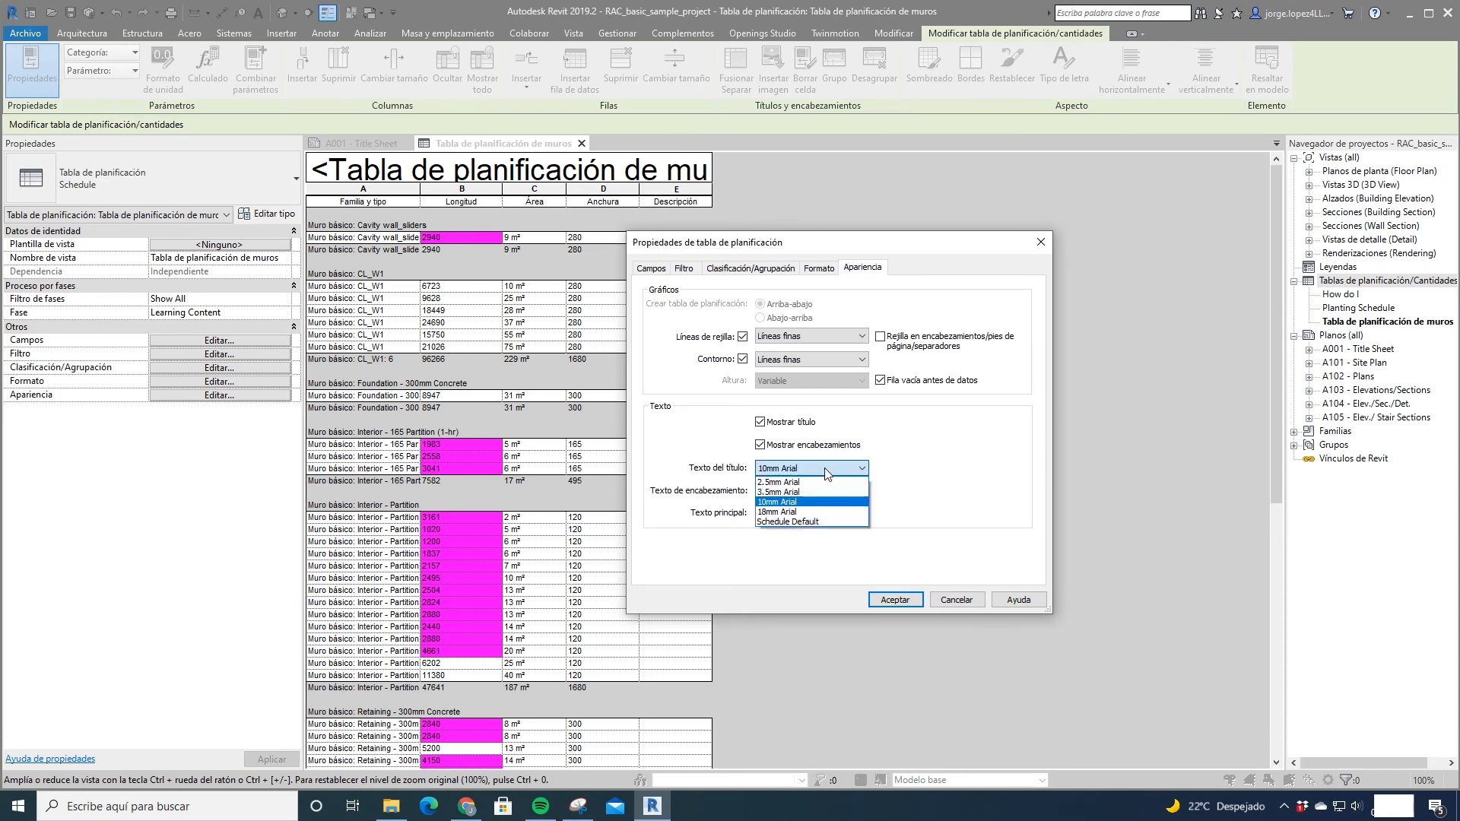
pyautogui.click(789, 522)
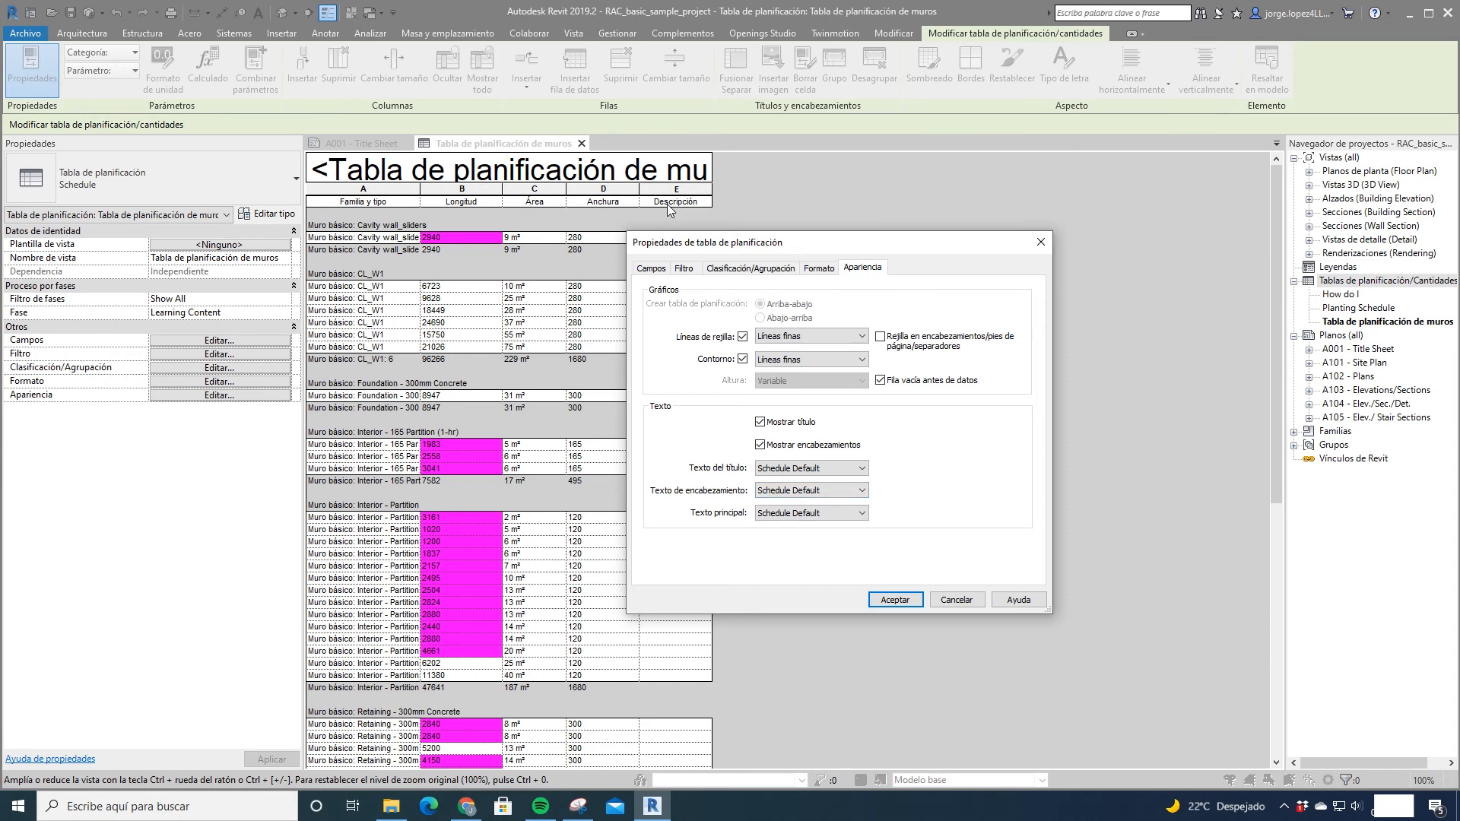
pyautogui.click(768, 512)
pyautogui.click(895, 600)
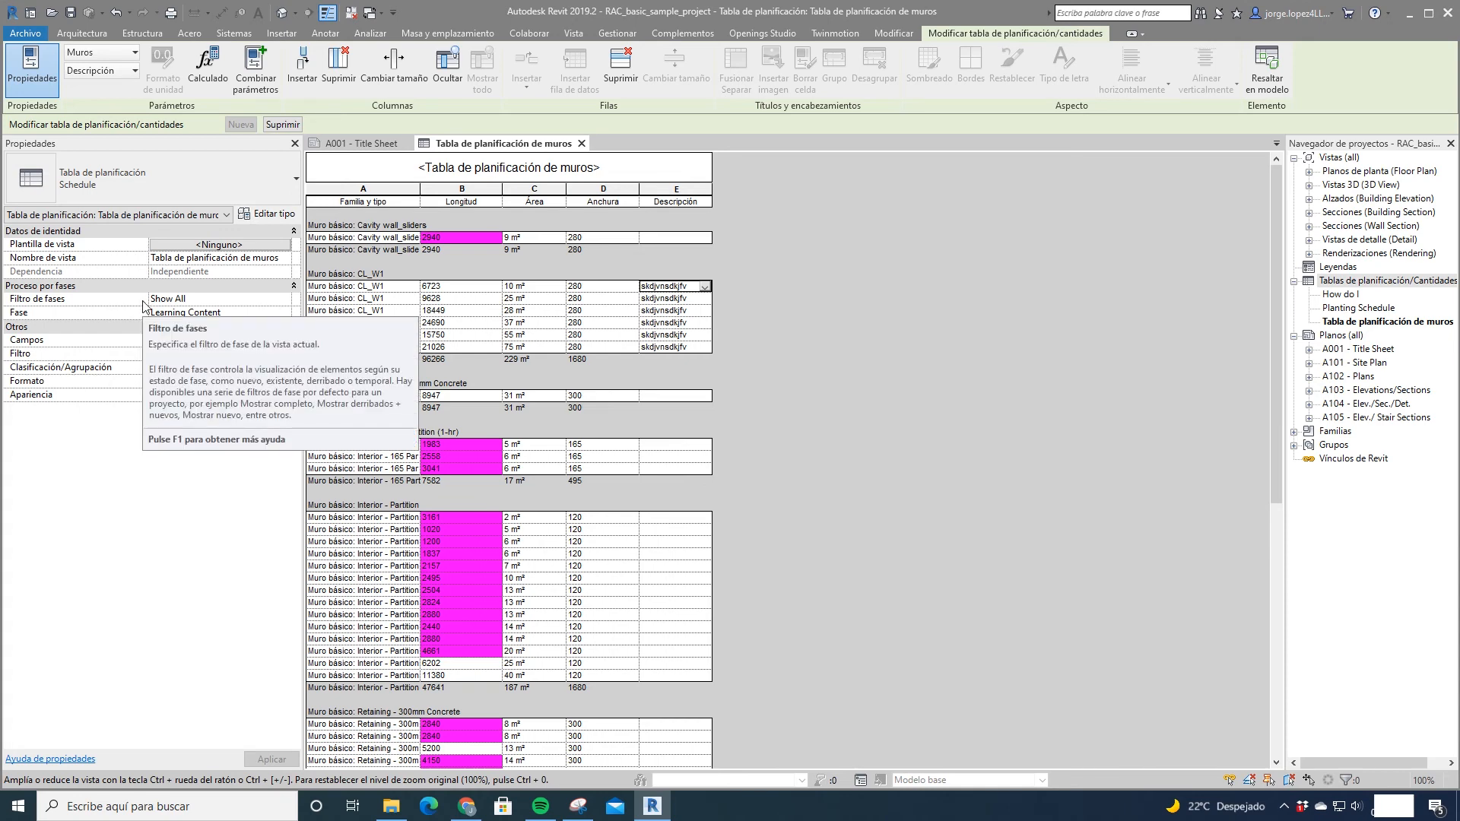
# Step: Review the available Filtro de fases and Fase options for the wall schedule, keeping Show All and Learning Content
pyautogui.click(90, 303)
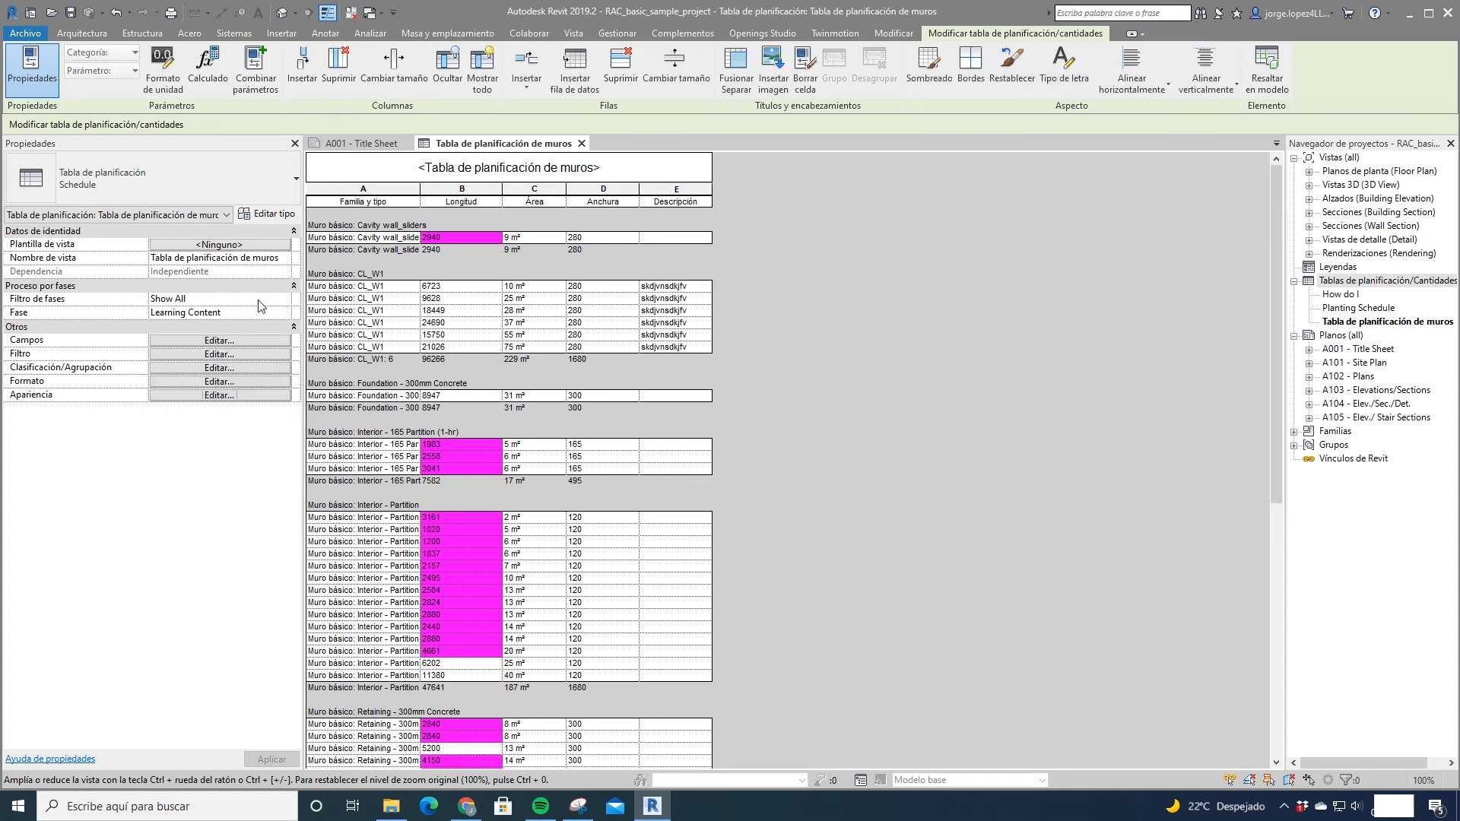
pyautogui.click(283, 300)
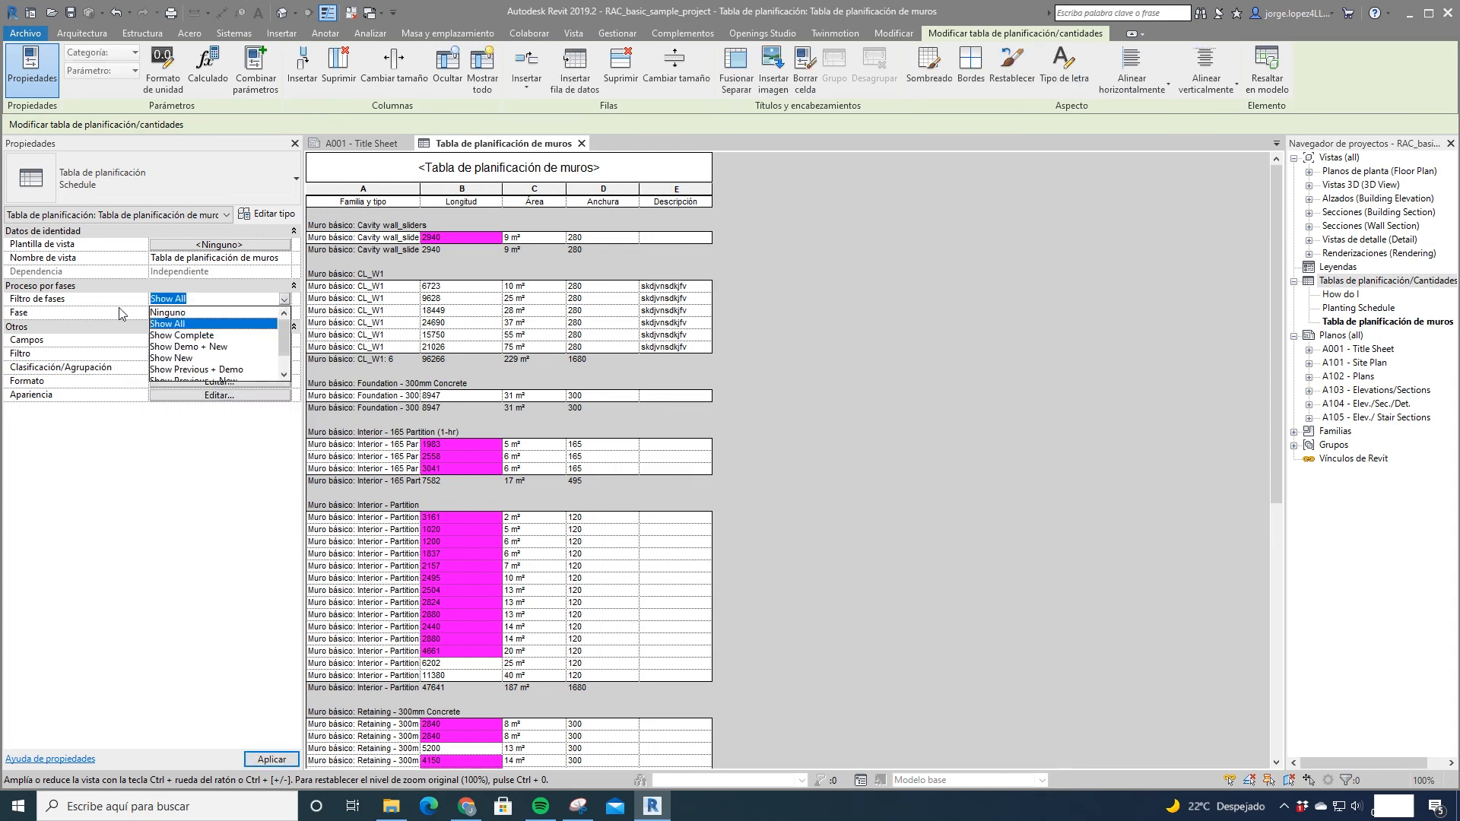
pyautogui.scroll(-1, 183, 353)
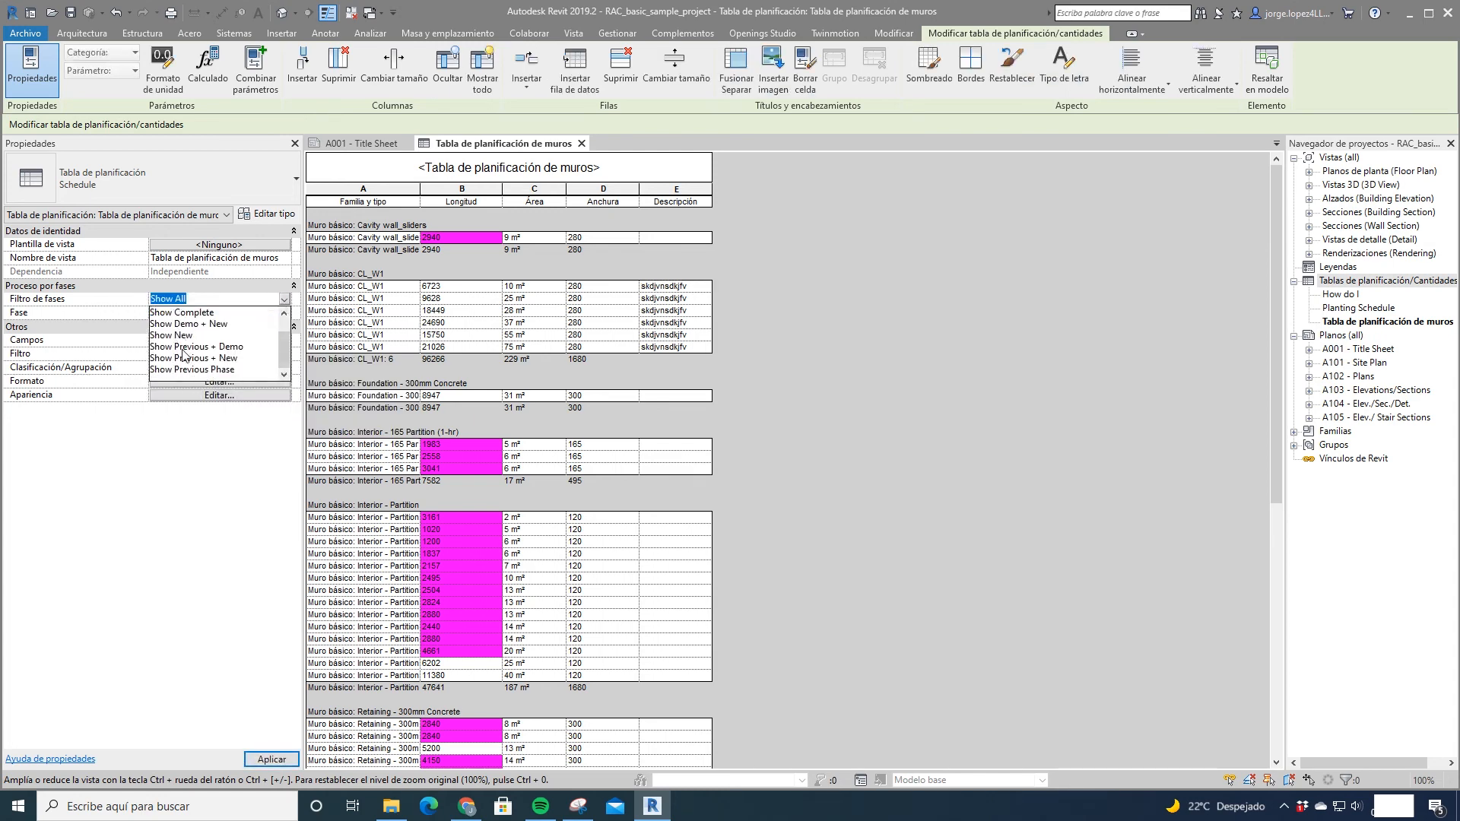
pyautogui.scroll(1, 182, 354)
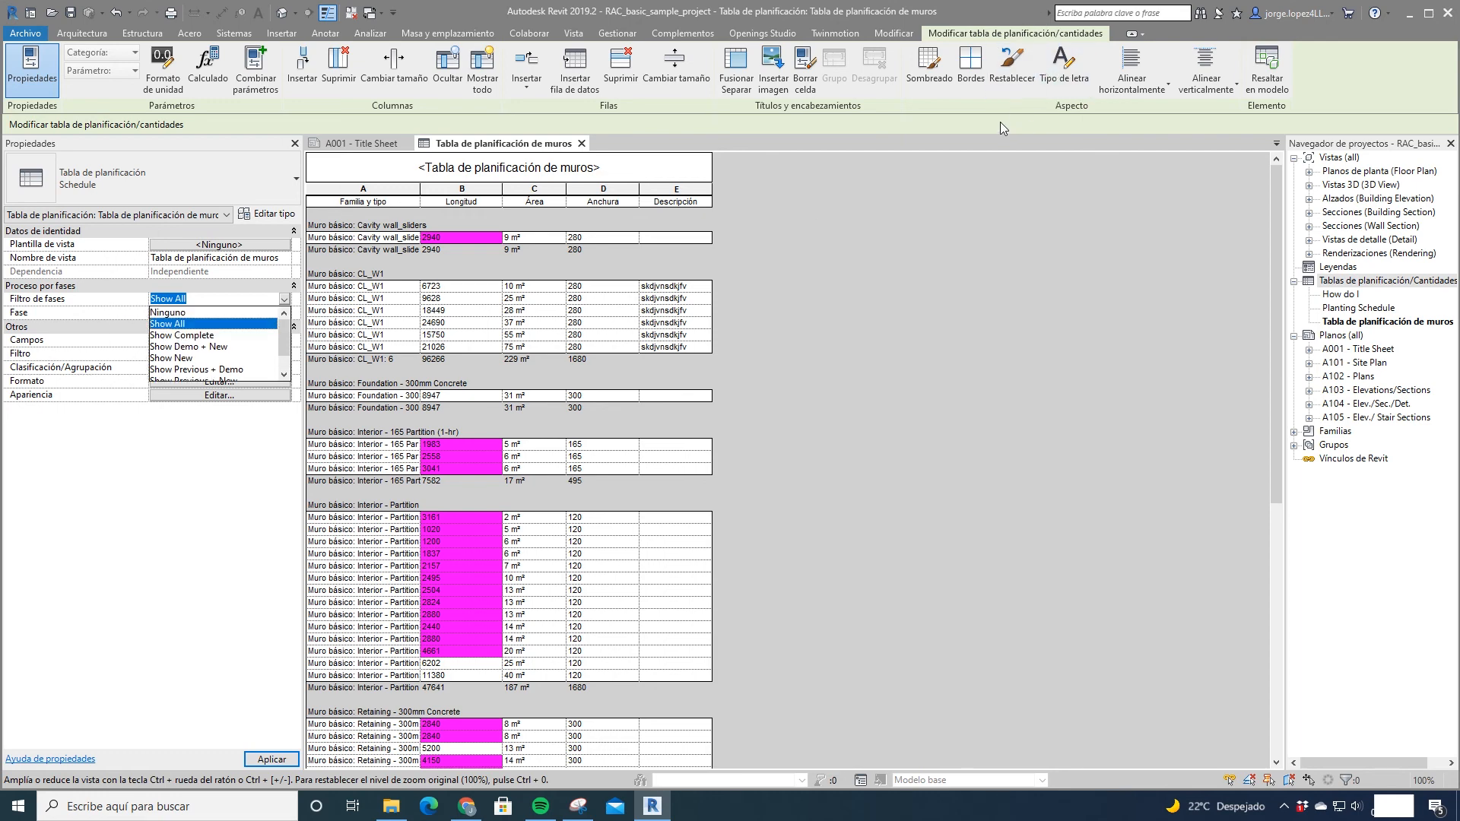
pyautogui.click(124, 310)
pyautogui.click(183, 312)
pyautogui.click(284, 312)
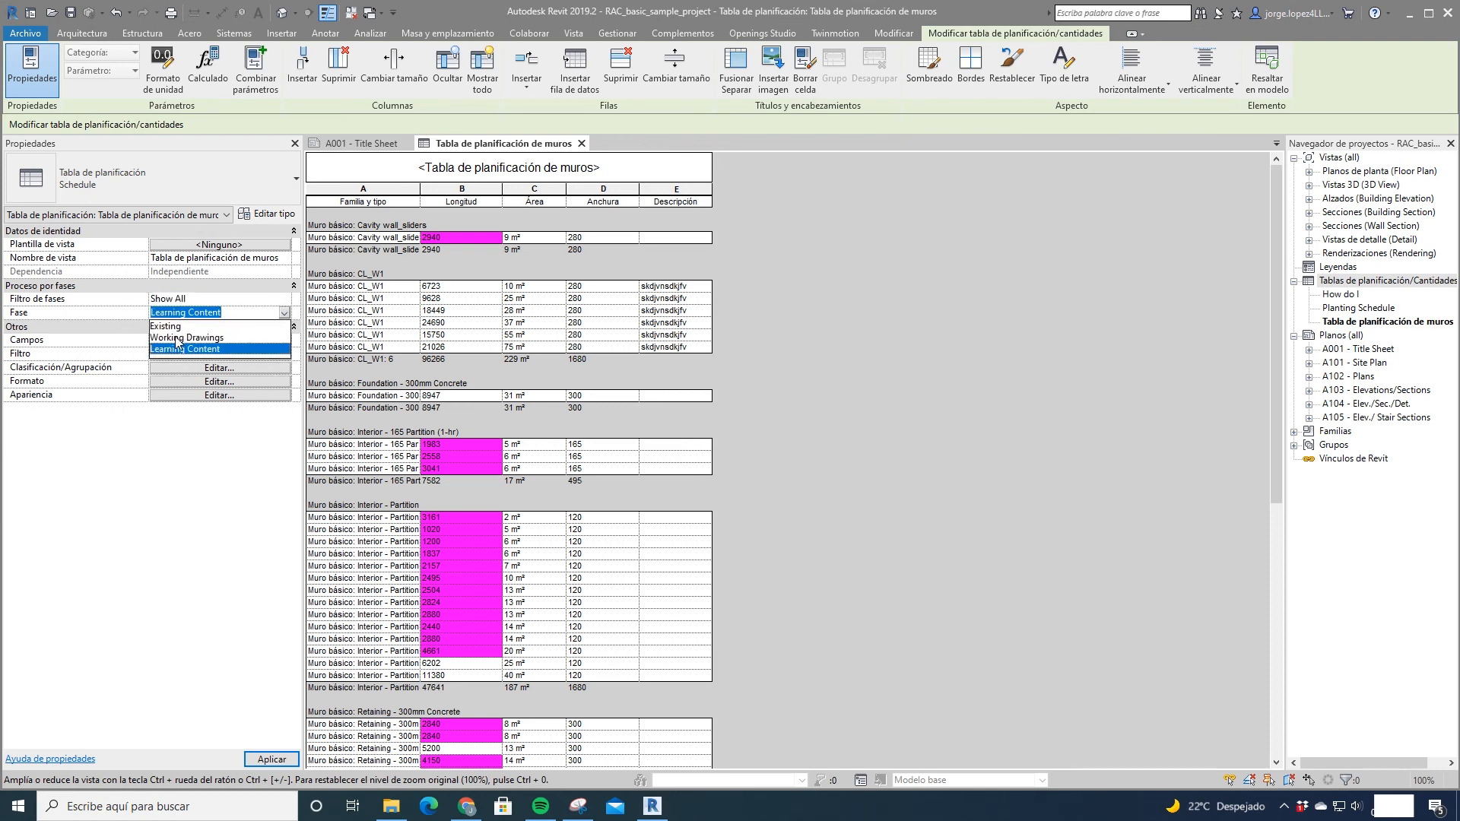
pyautogui.click(121, 316)
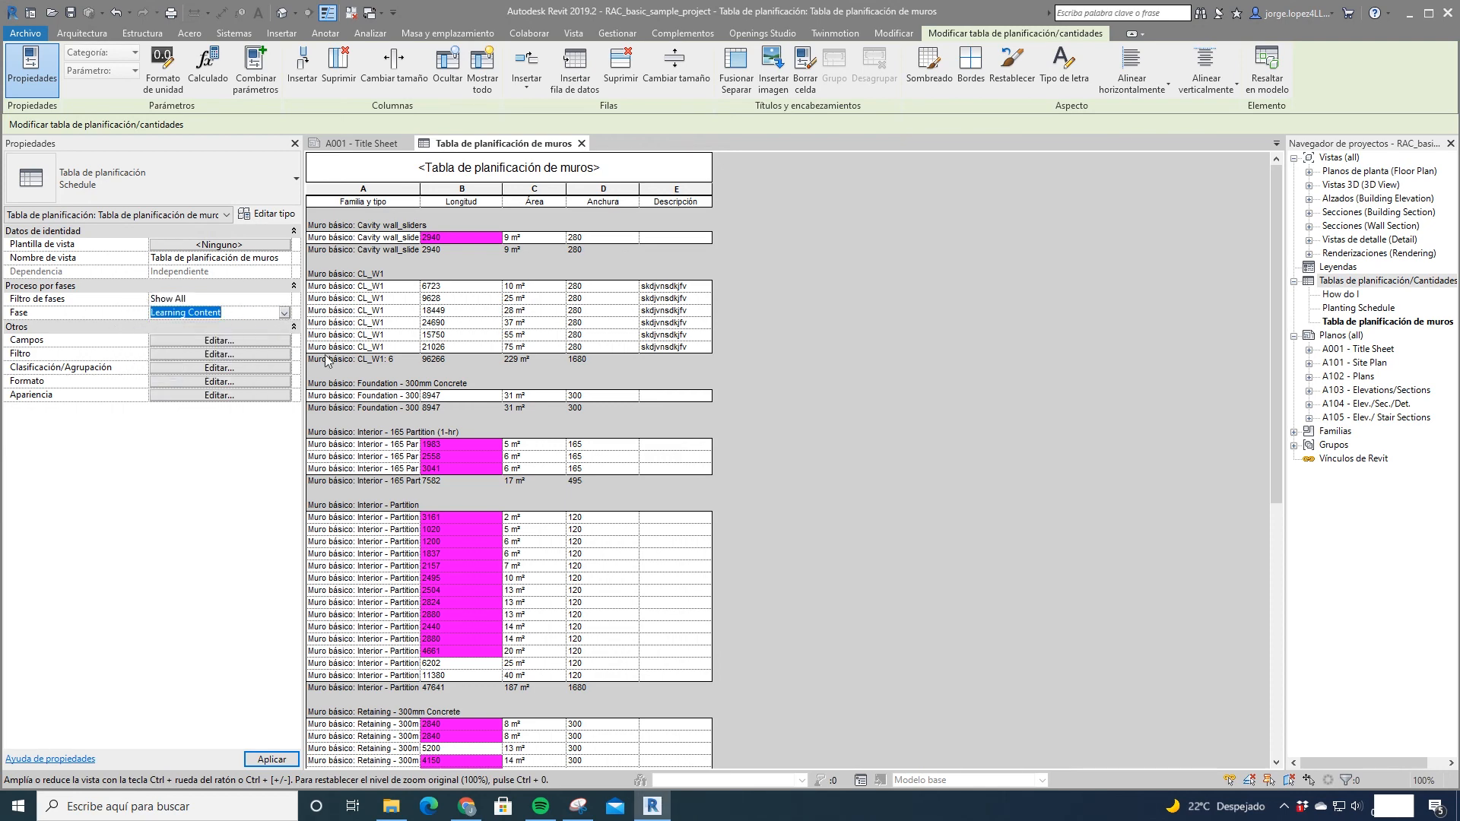
pyautogui.click(715, 470)
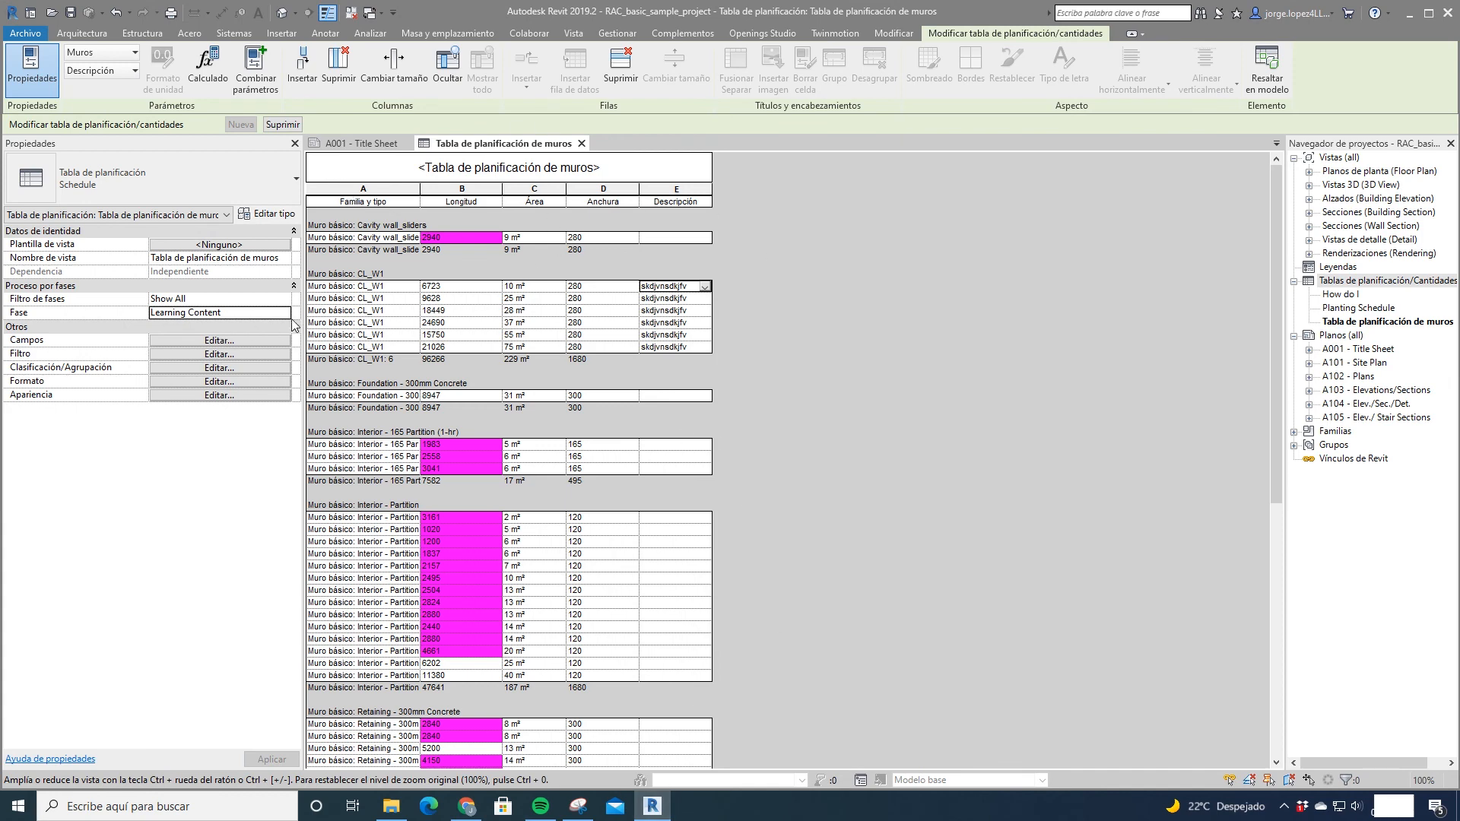
pyautogui.click(292, 319)
pyautogui.click(127, 442)
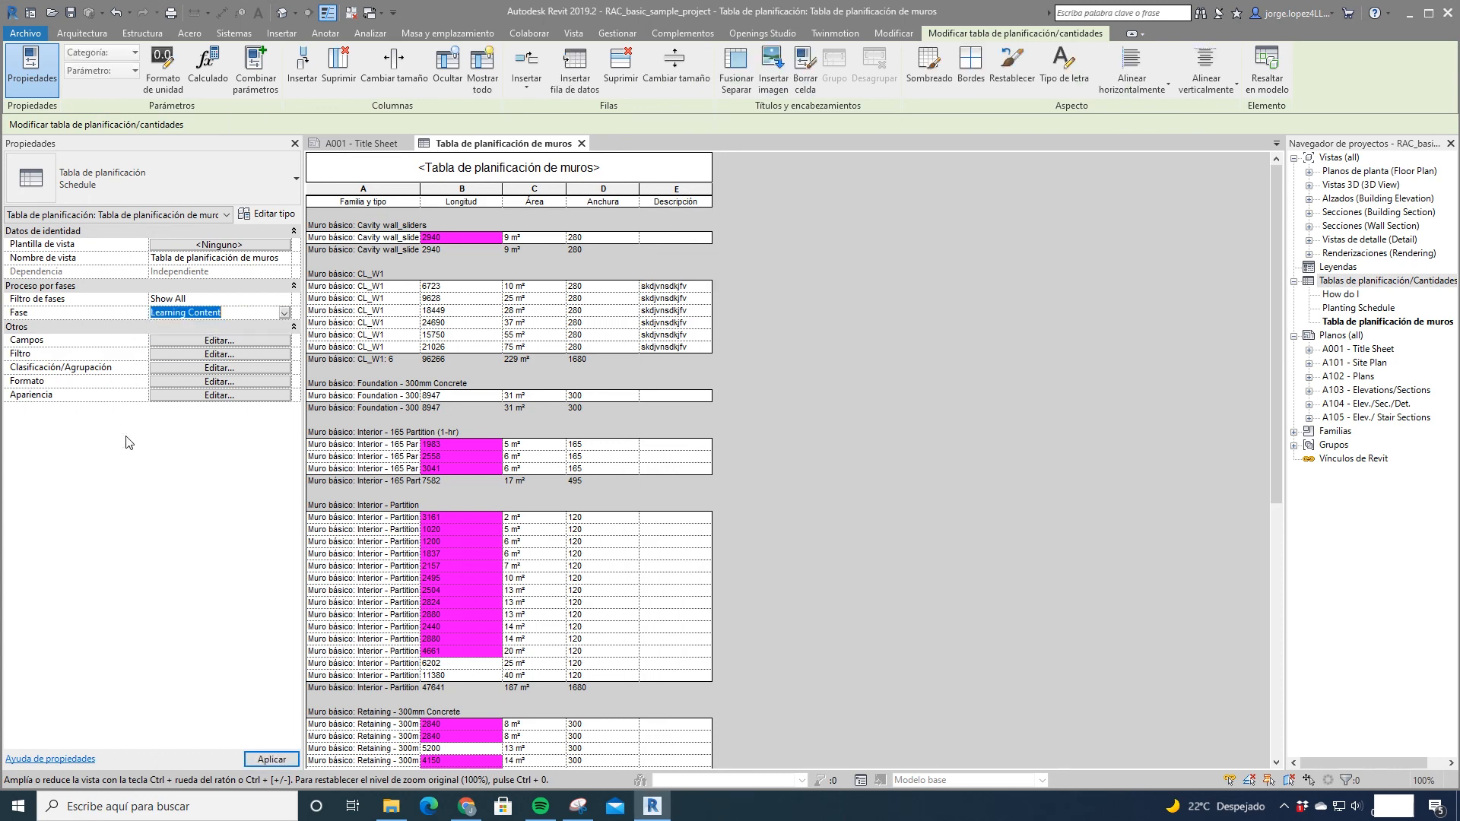
pyautogui.click(675, 286)
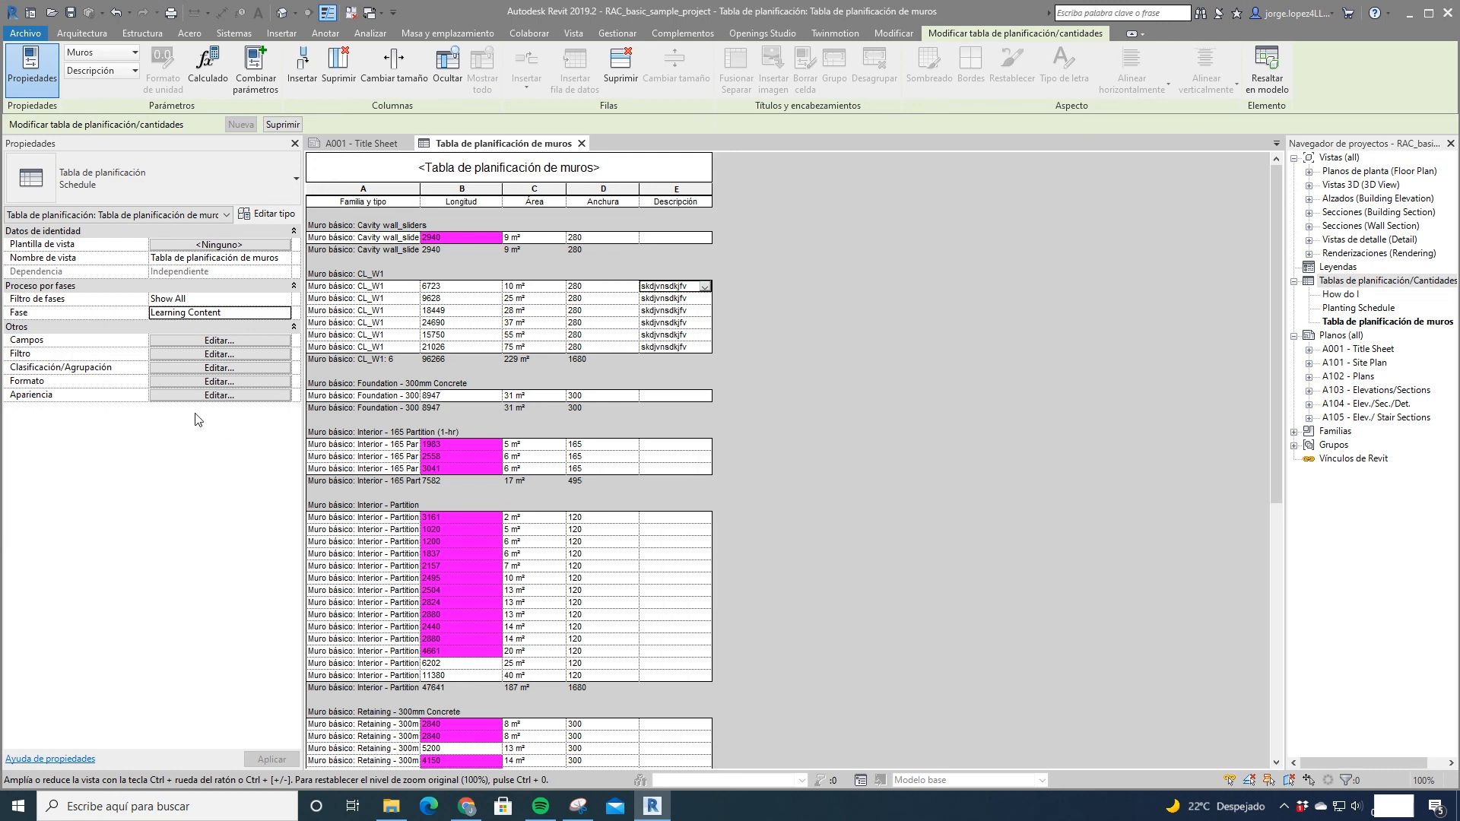
# Step: Review the wall schedule's Formato, Filtro, Campos, Clasificación/Agrupación and Apariencia settings without changing them
pyautogui.click(228, 382)
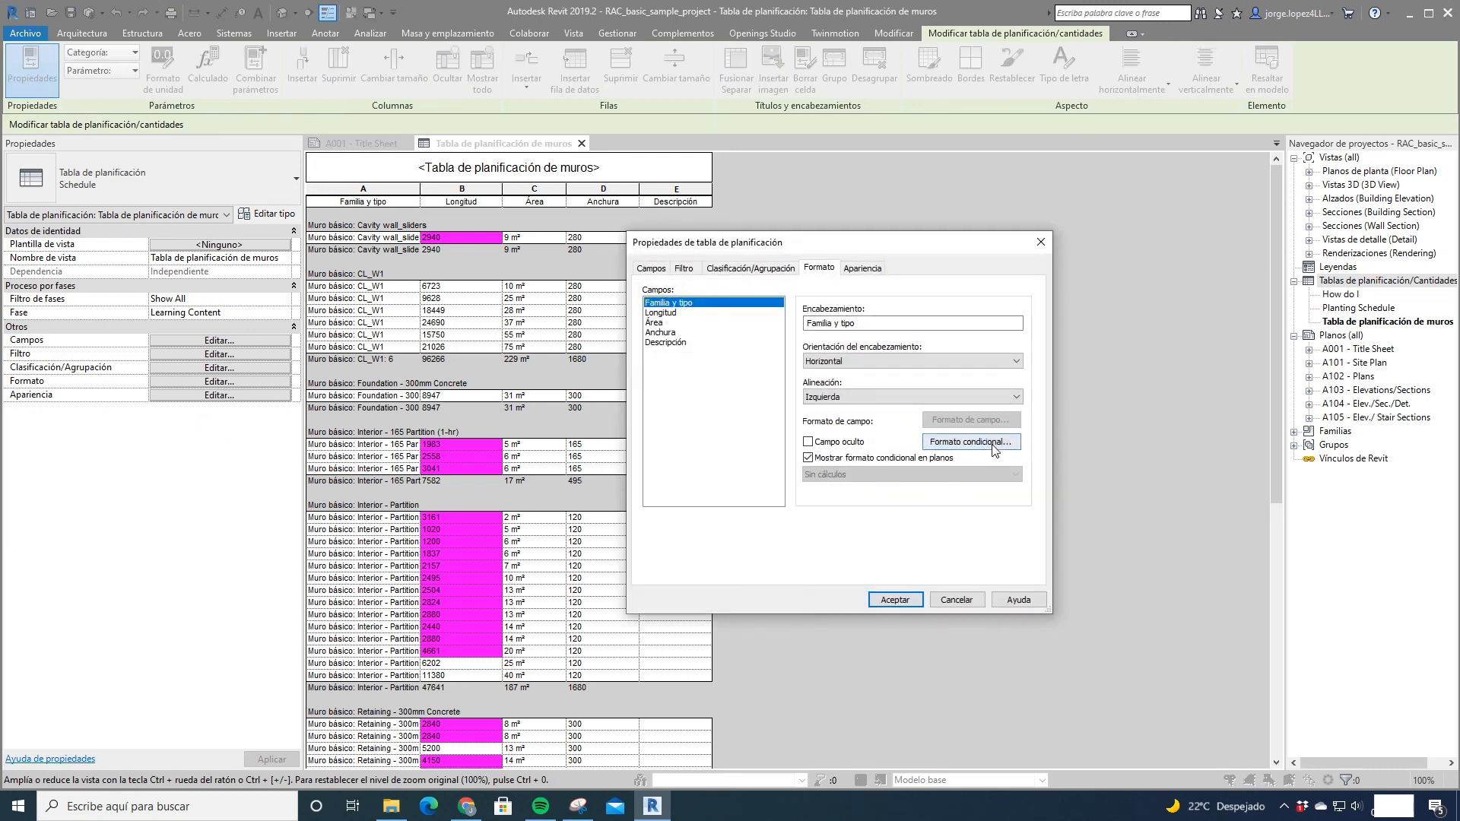
pyautogui.click(683, 269)
pyautogui.moveTo(841, 251); pyautogui.dragTo(812, 287)
pyautogui.moveTo(675, 280); pyautogui.dragTo(676, 268)
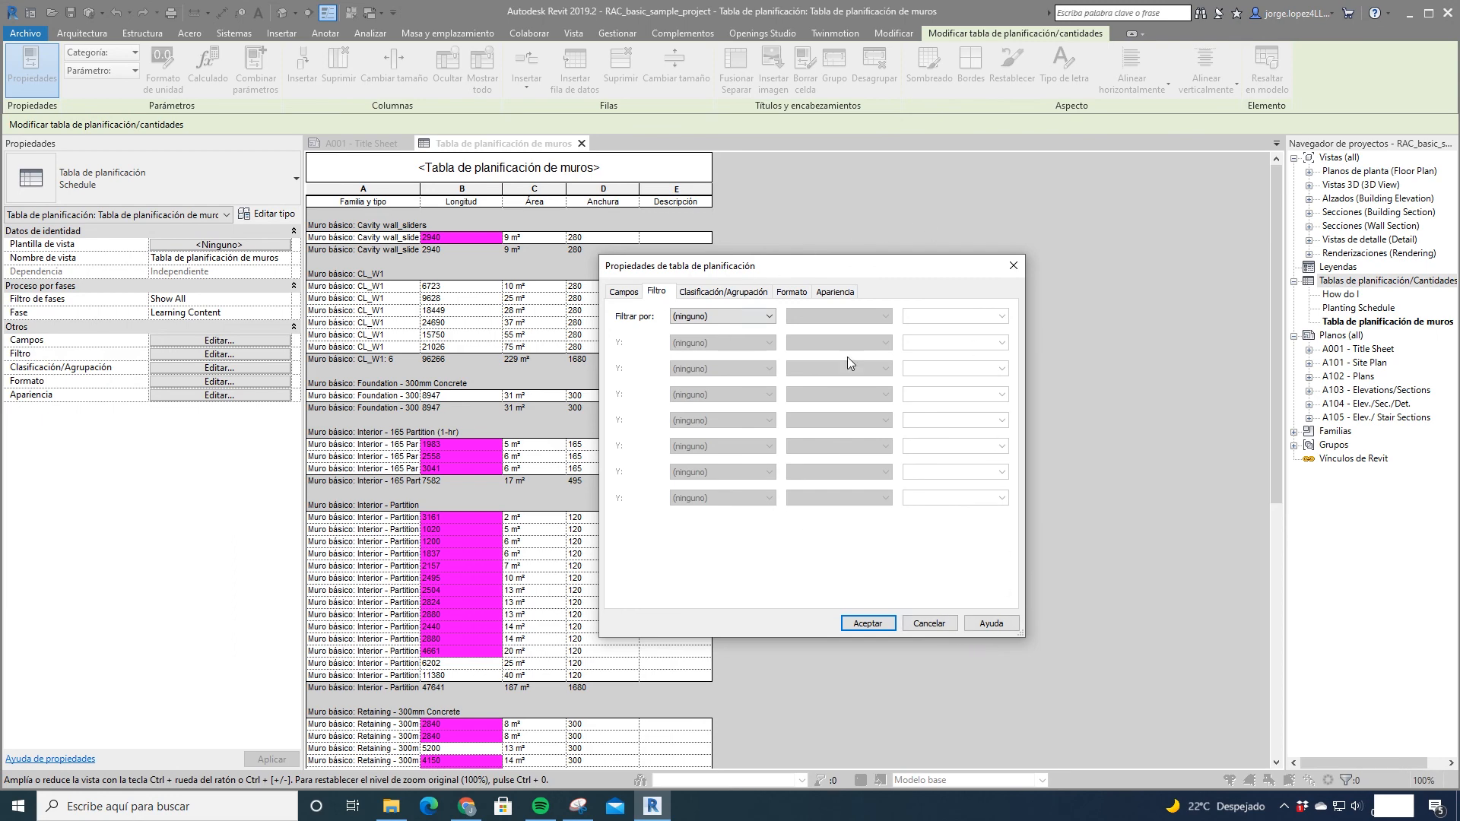
pyautogui.click(1013, 266)
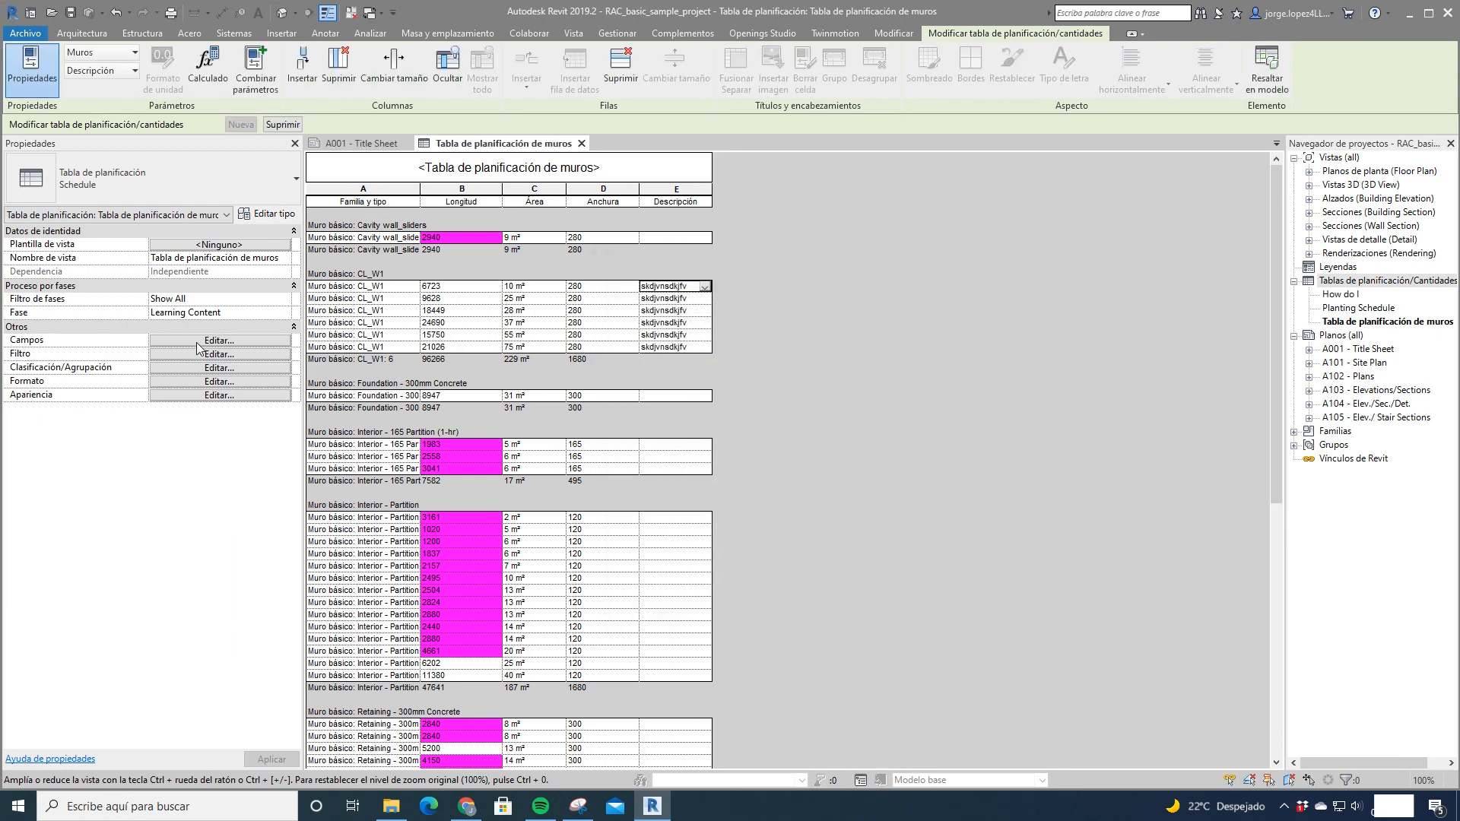
pyautogui.click(197, 344)
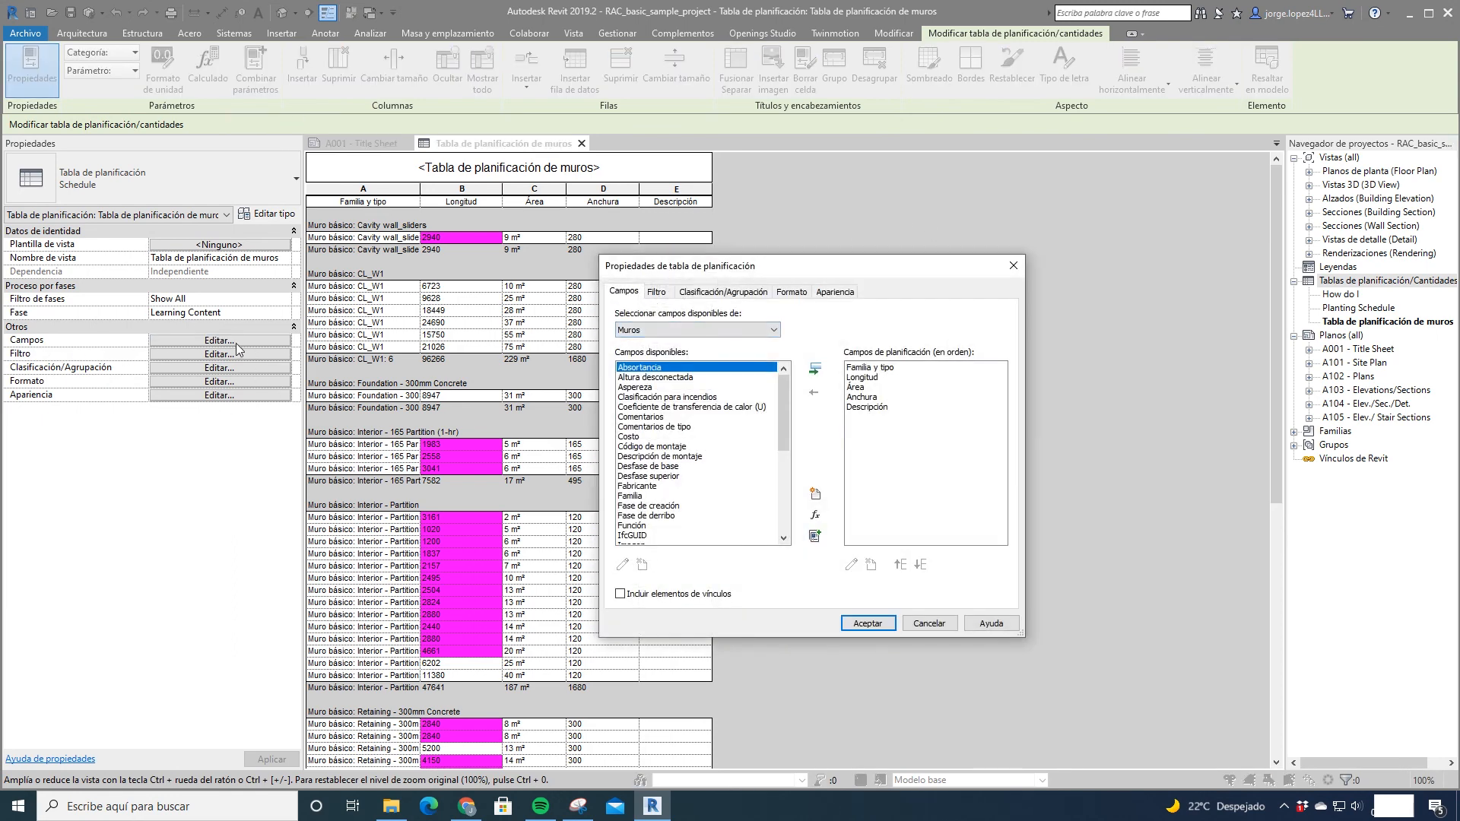
pyautogui.click(656, 292)
pyautogui.click(722, 292)
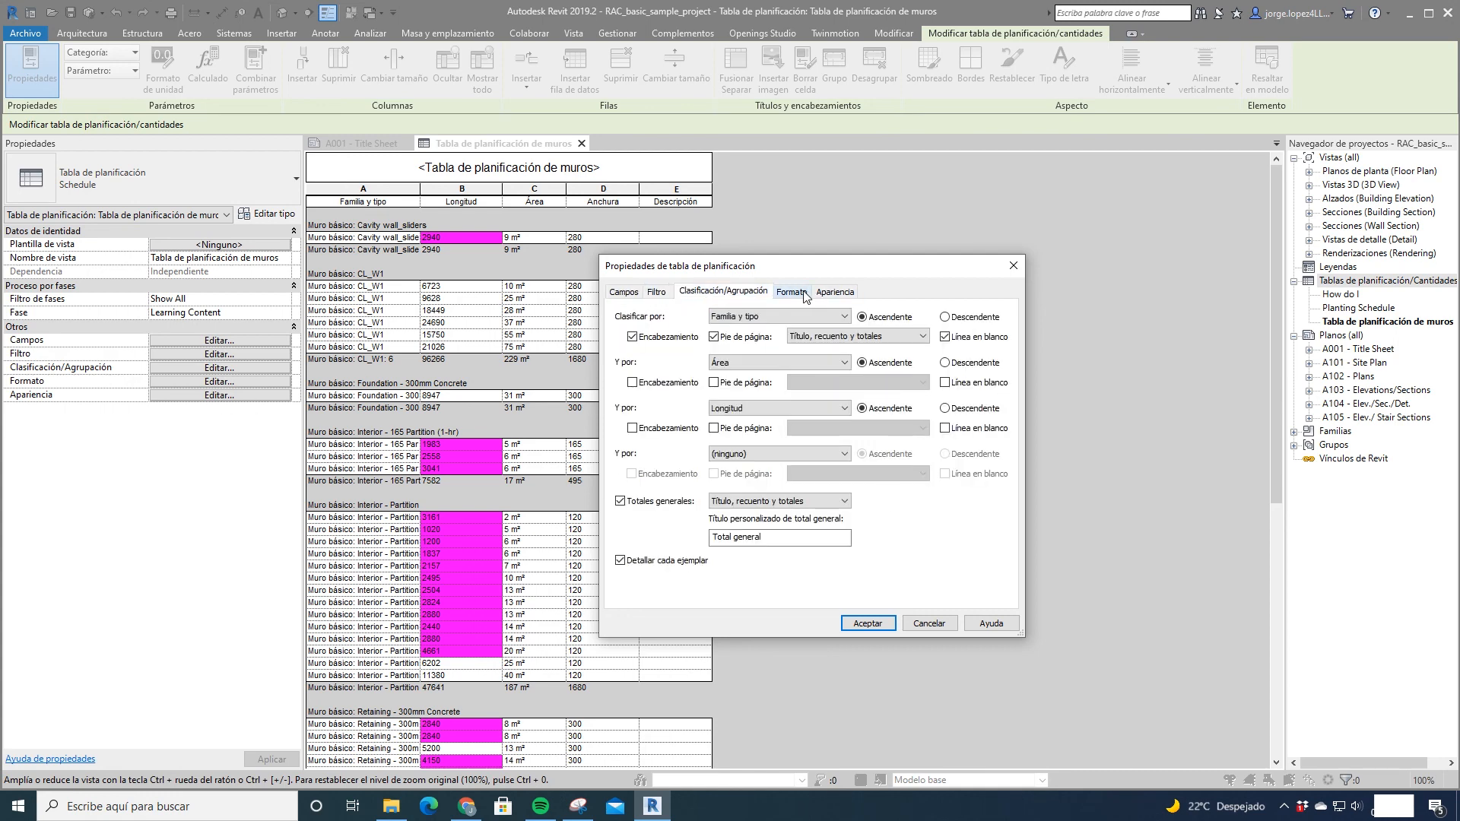
pyautogui.click(834, 291)
pyautogui.click(624, 292)
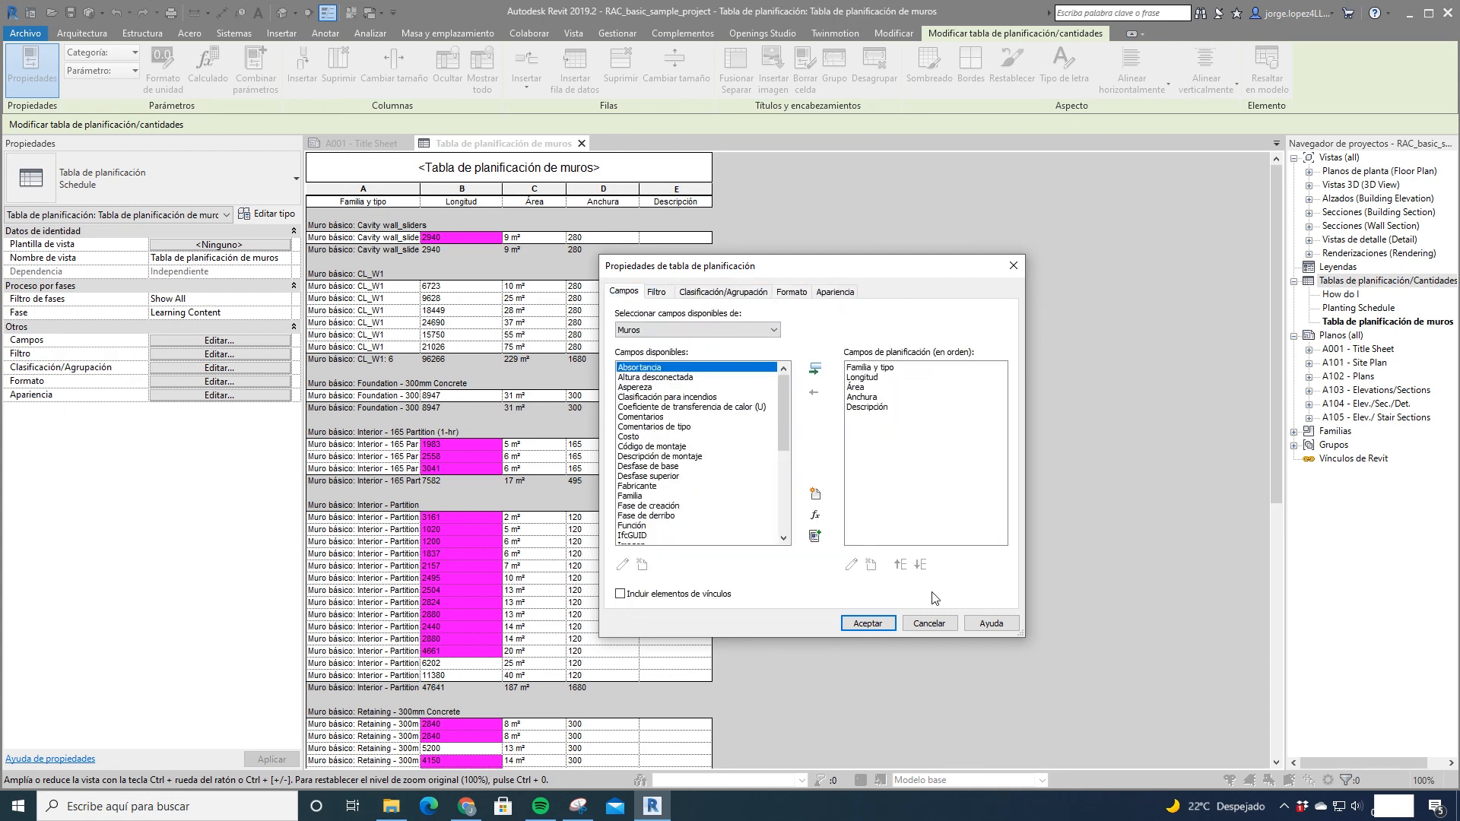